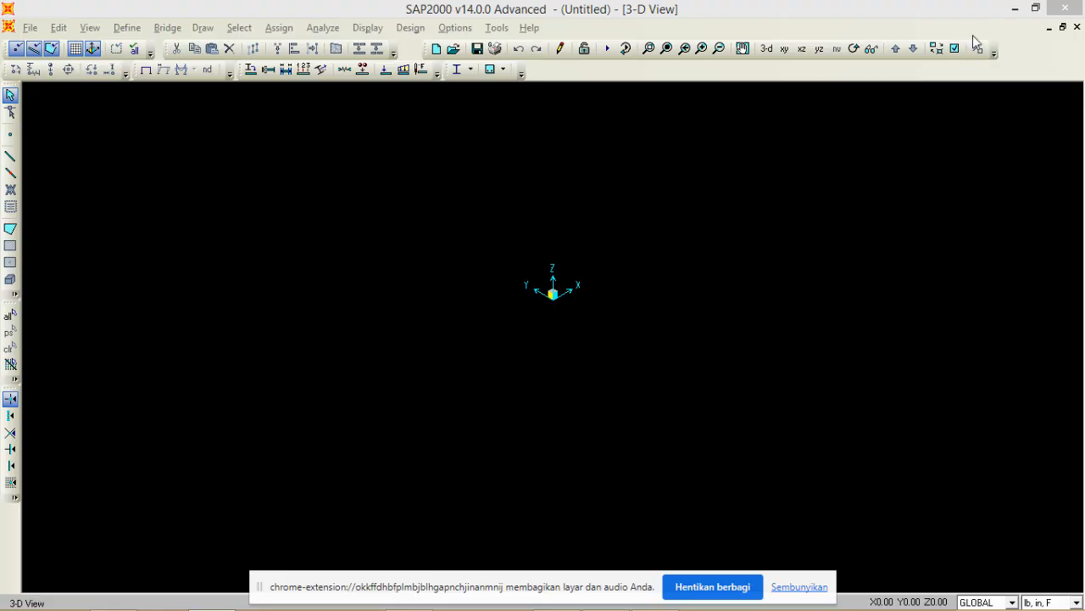
- Look at the baja ringan truss drawing, return to SAP2000 and start a new model without saving the current changes
{"action": "left_click", "coordinate": [1014, 8]}
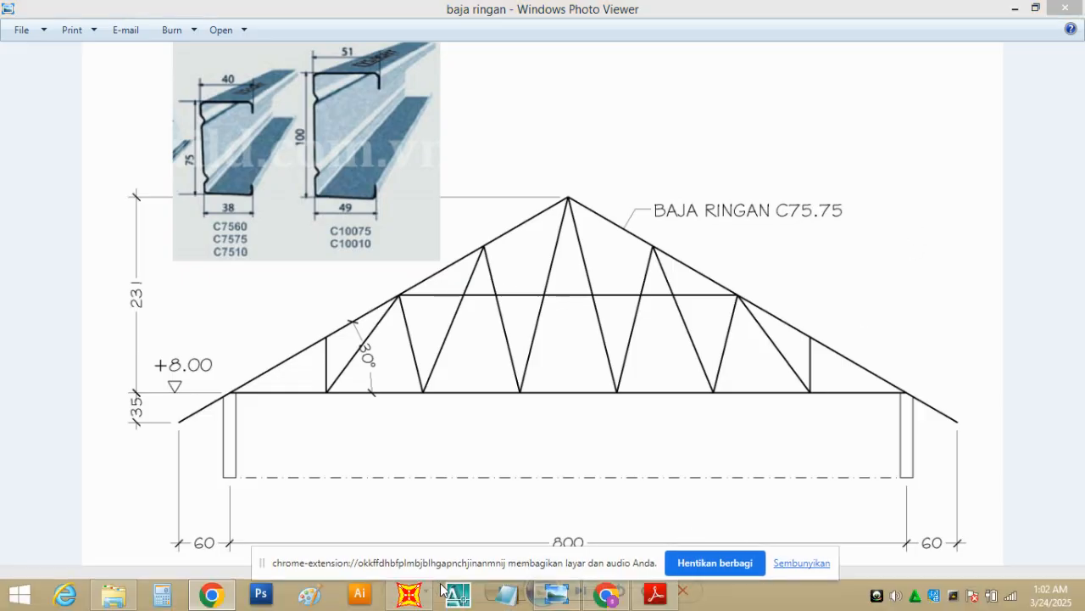
{"action": "left_click", "coordinate": [414, 594]}
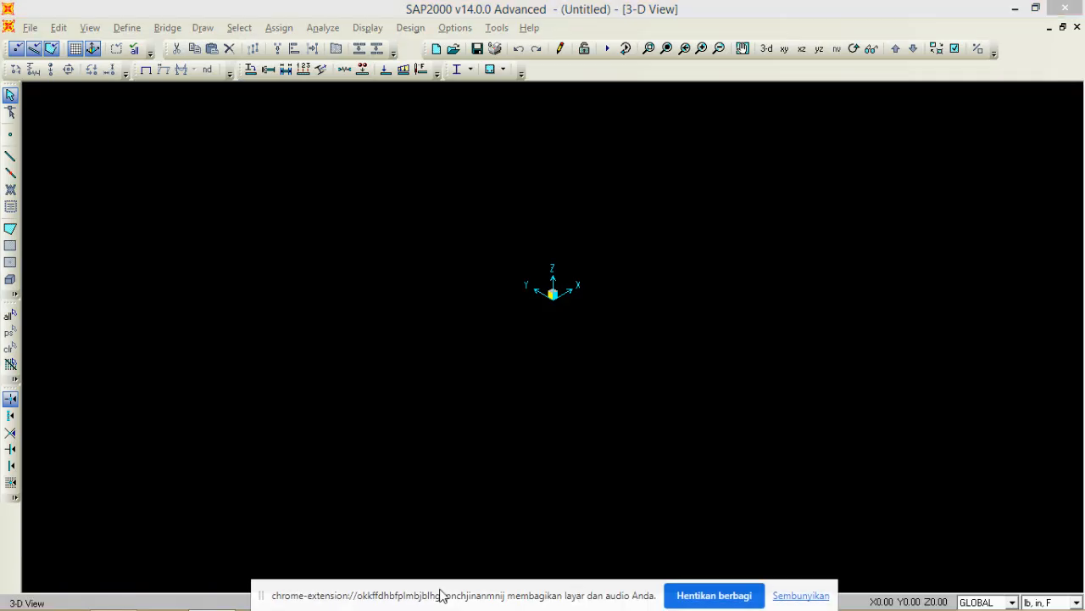
{"action": "left_click", "coordinate": [30, 27]}
{"action": "left_click", "coordinate": [72, 48]}
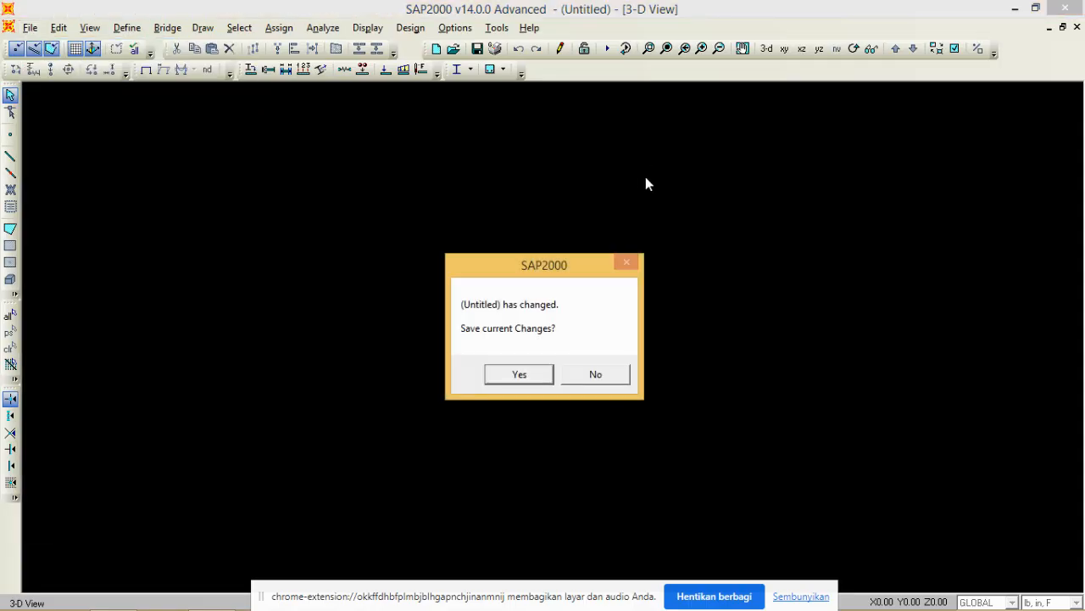
{"action": "left_click", "coordinate": [598, 374]}
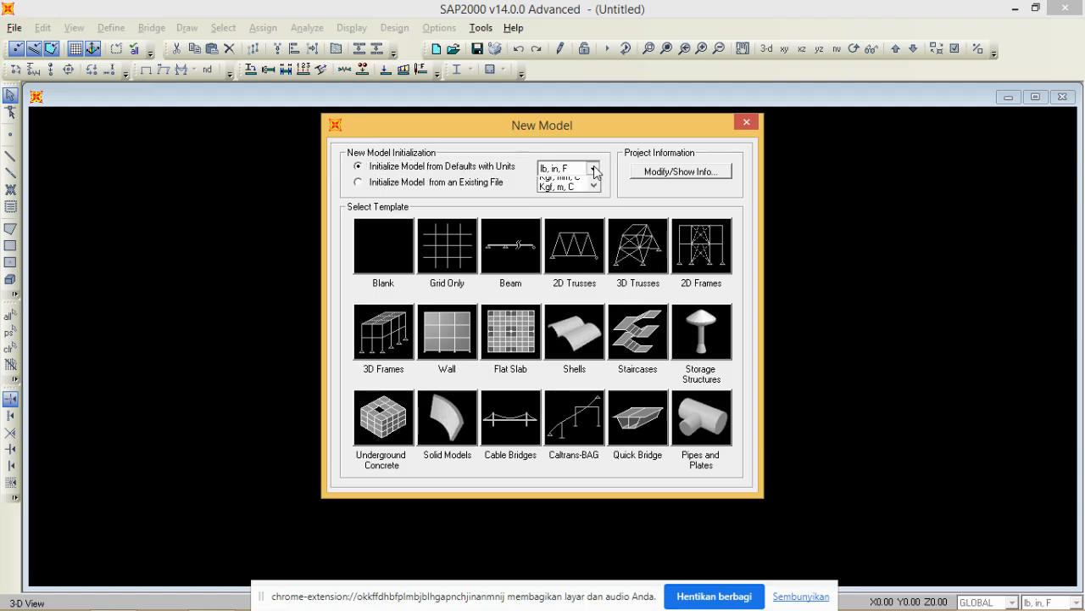
- Create the model from the Blank template in Kgf, m, C units and keep only one 3-D view window
{"action": "left_click", "coordinate": [594, 168]}
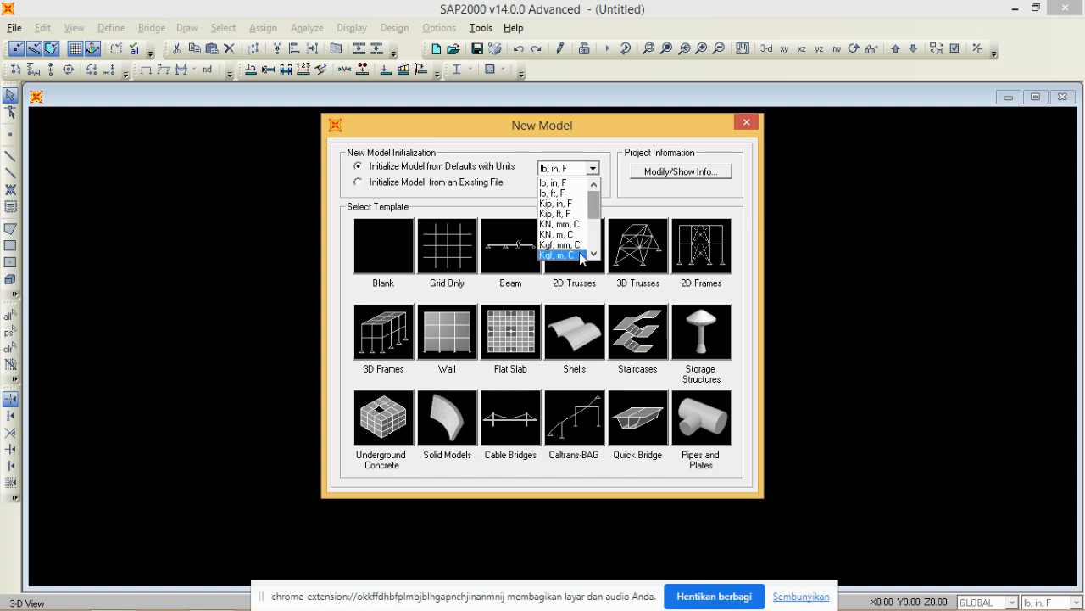
{"action": "left_click", "coordinate": [566, 255]}
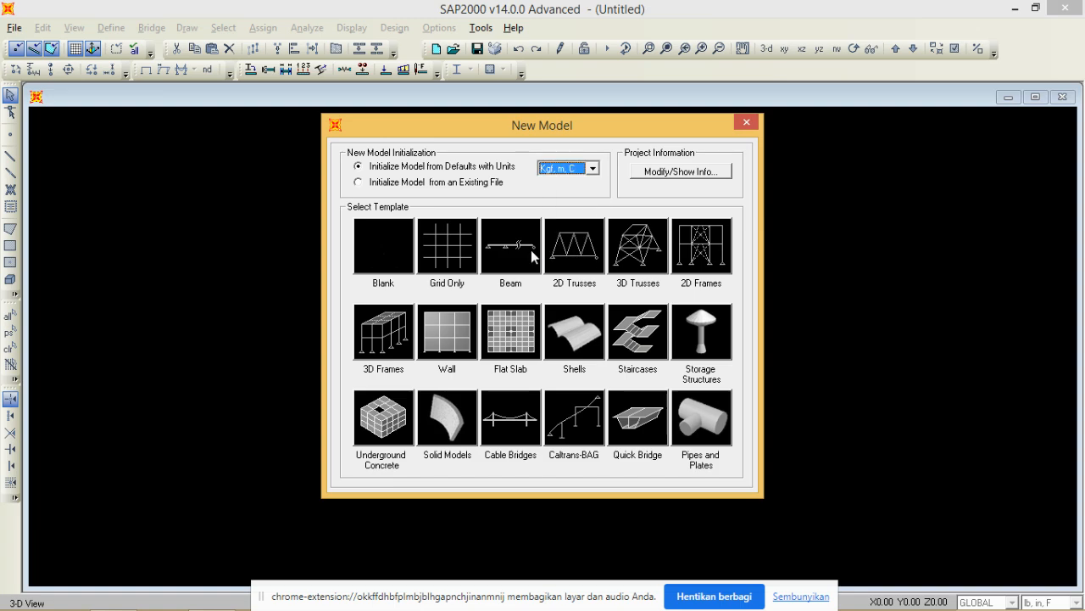
{"action": "left_click", "coordinate": [383, 245]}
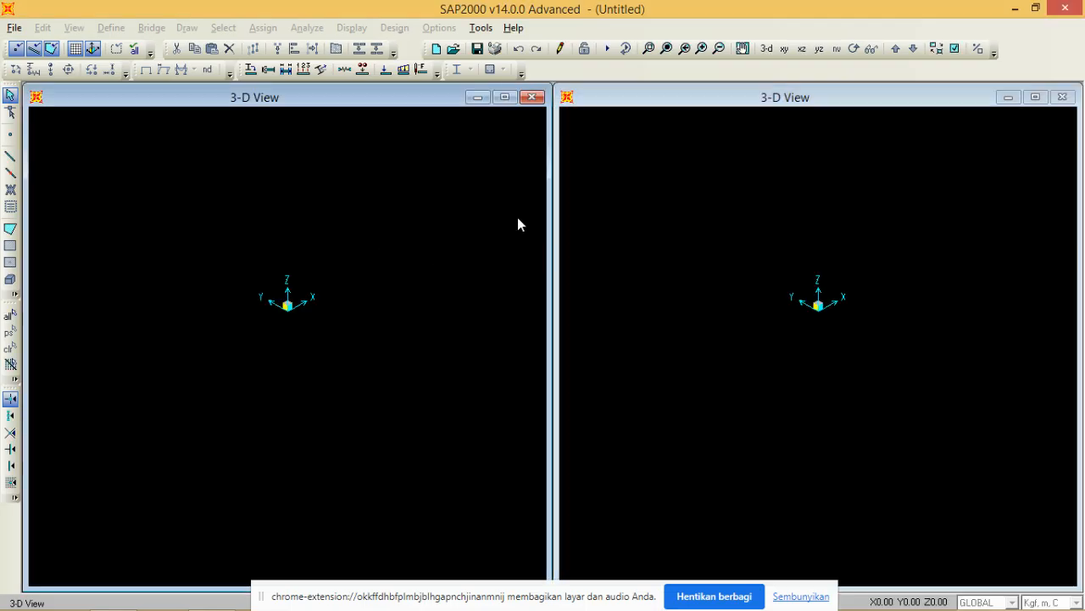
{"action": "left_click", "coordinate": [532, 96]}
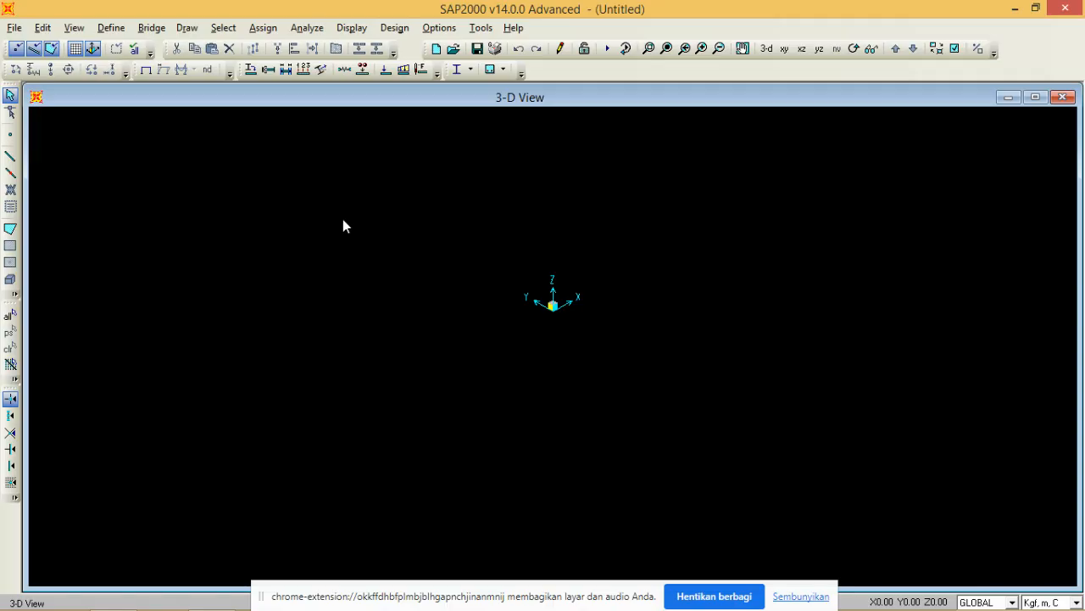
- Open the GLOBAL grid system's data for editing and check the horizontal dimensions in the truss drawing
{"action": "left_click", "coordinate": [109, 29]}
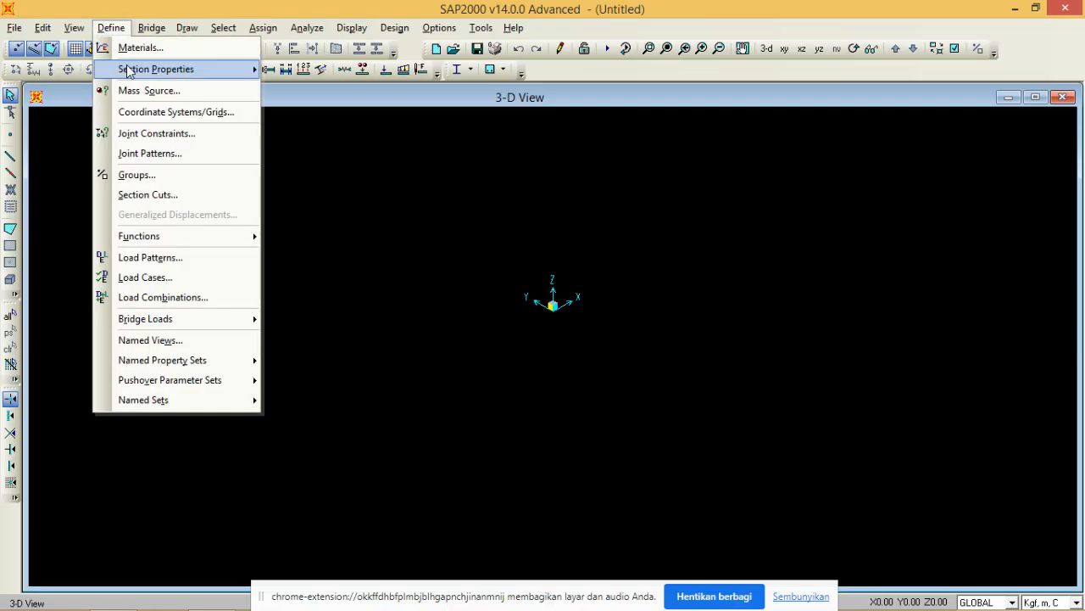
{"action": "left_click", "coordinate": [149, 111]}
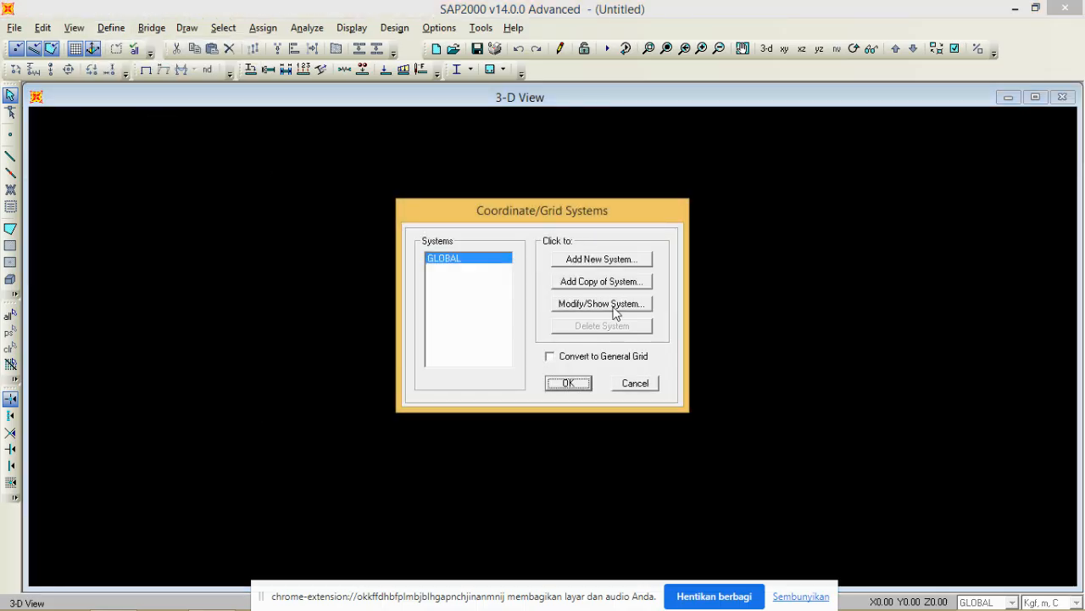
{"action": "left_click", "coordinate": [615, 306]}
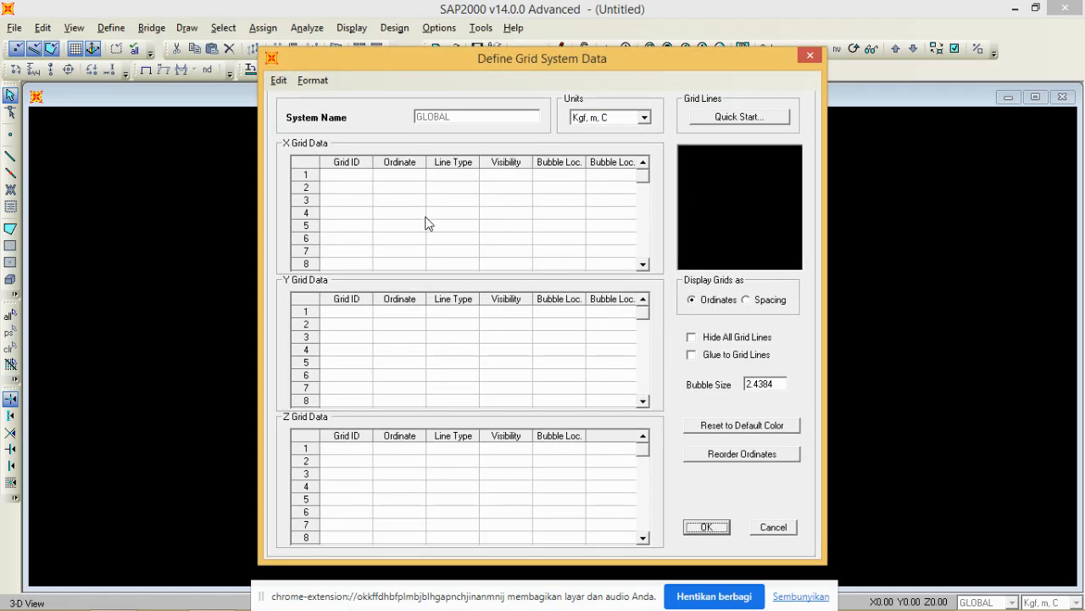
{"action": "left_click_drag", "start_coordinate": [451, 599], "coordinate": [448, 569]}
{"action": "mouse_move", "coordinate": [485, 608]}
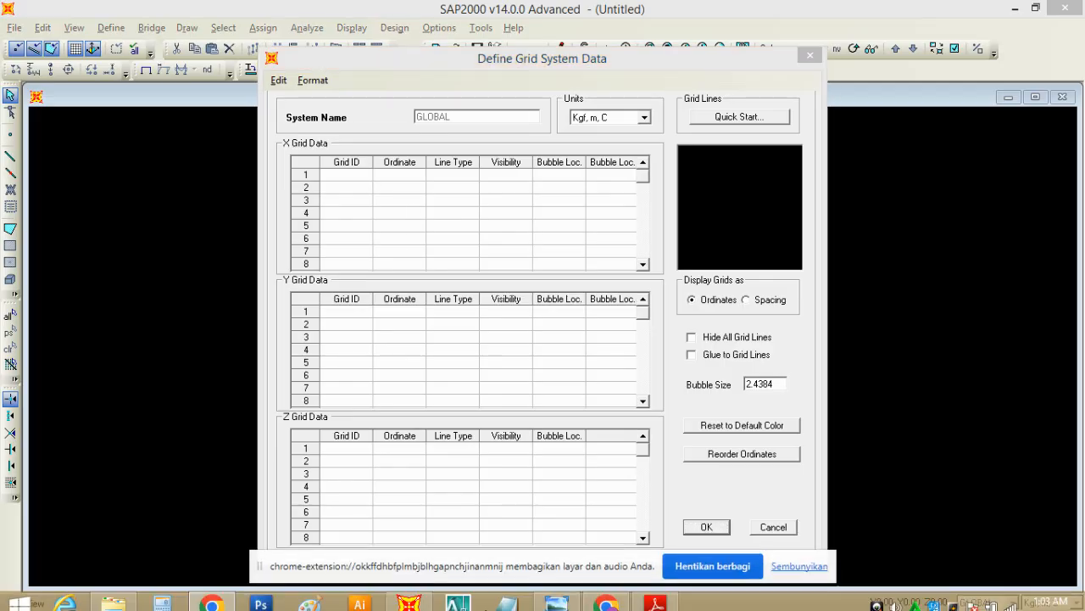
{"action": "left_click", "coordinate": [556, 595]}
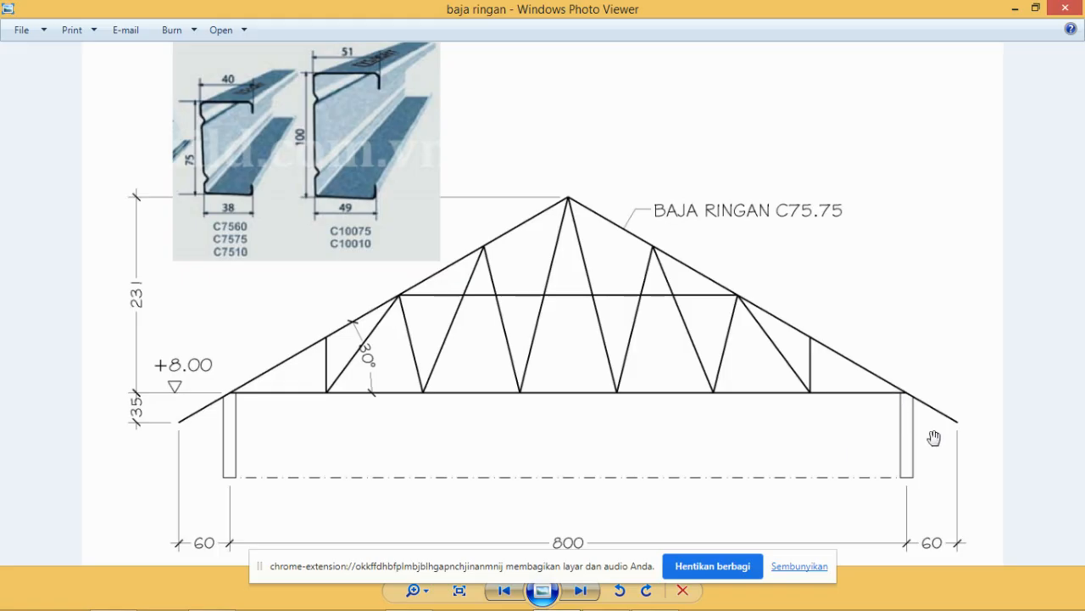
{"action": "left_click", "coordinate": [409, 594]}
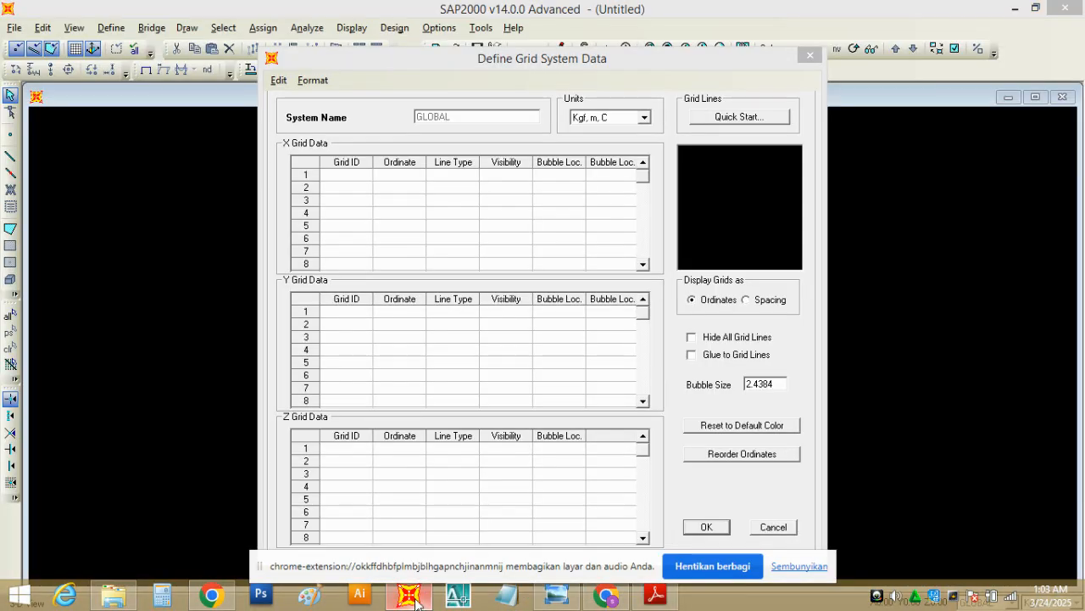
- Enter the X grid ordinates -0.6, 0, 4, 8 and 8.6 m in the GLOBAL grid system
{"action": "left_click", "coordinate": [416, 177]}
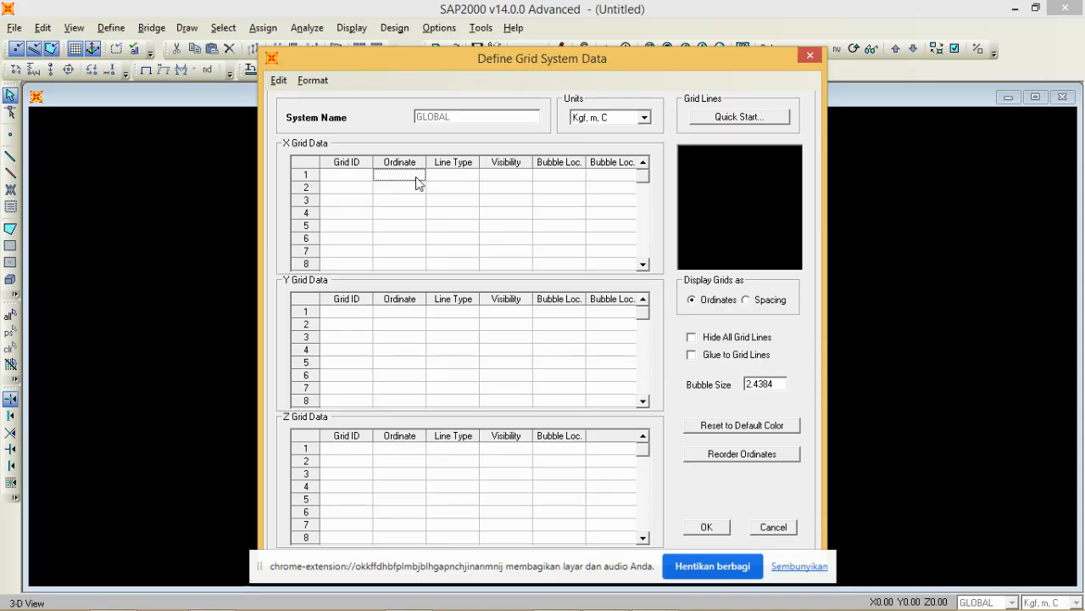
{"action": "type", "text": "0.6"}
{"action": "key", "text": "Return"}
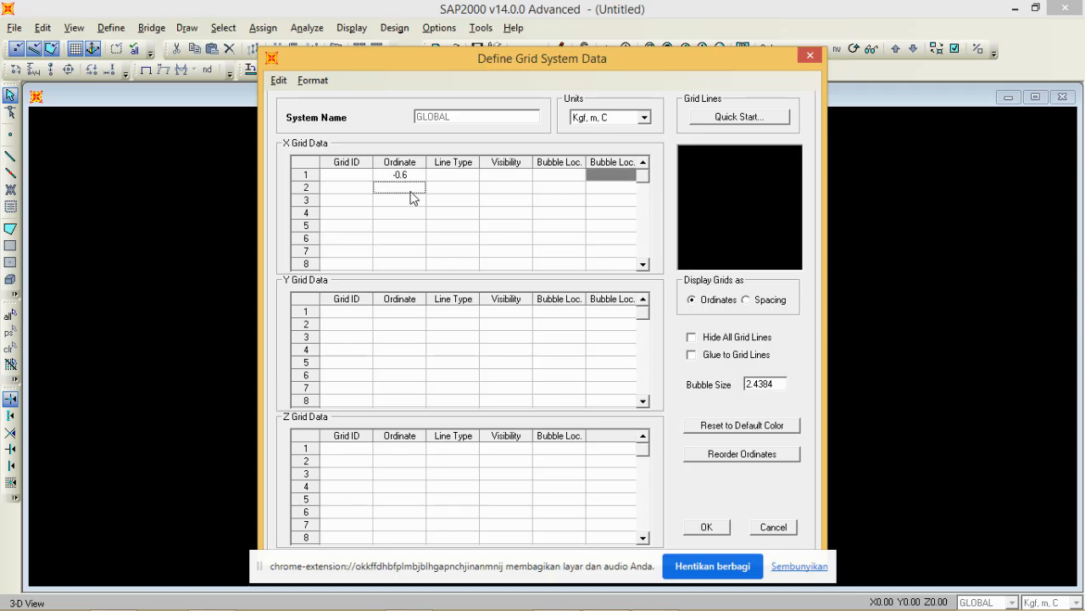
{"action": "type", "text": "0"}
{"action": "key", "text": "Return"}
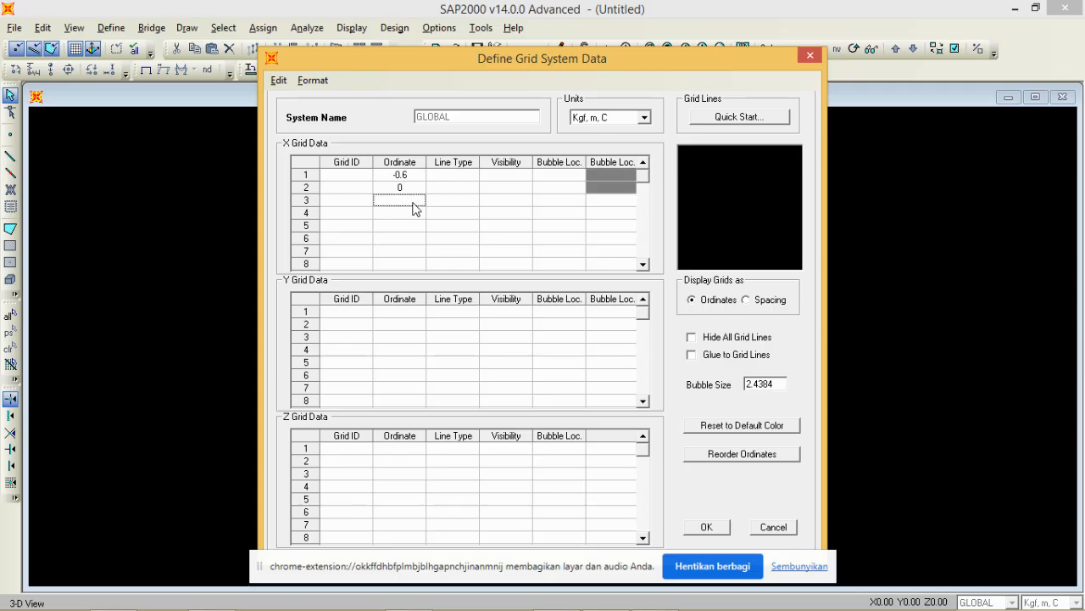
{"action": "type", "text": "4"}
{"action": "key", "text": "Return"}
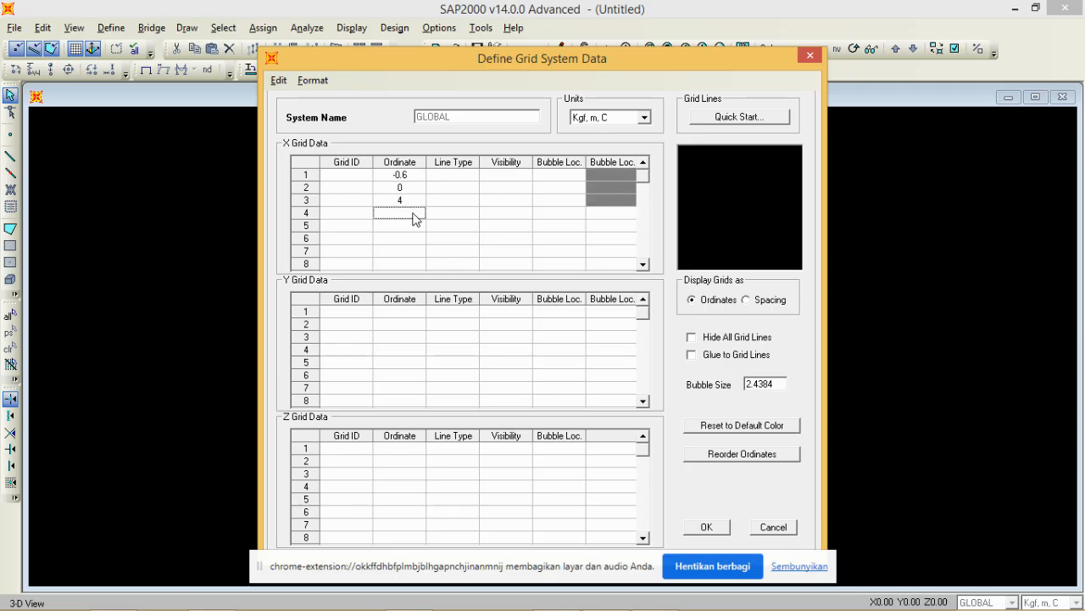
{"action": "type", "text": "8"}
{"action": "key", "text": "Return"}
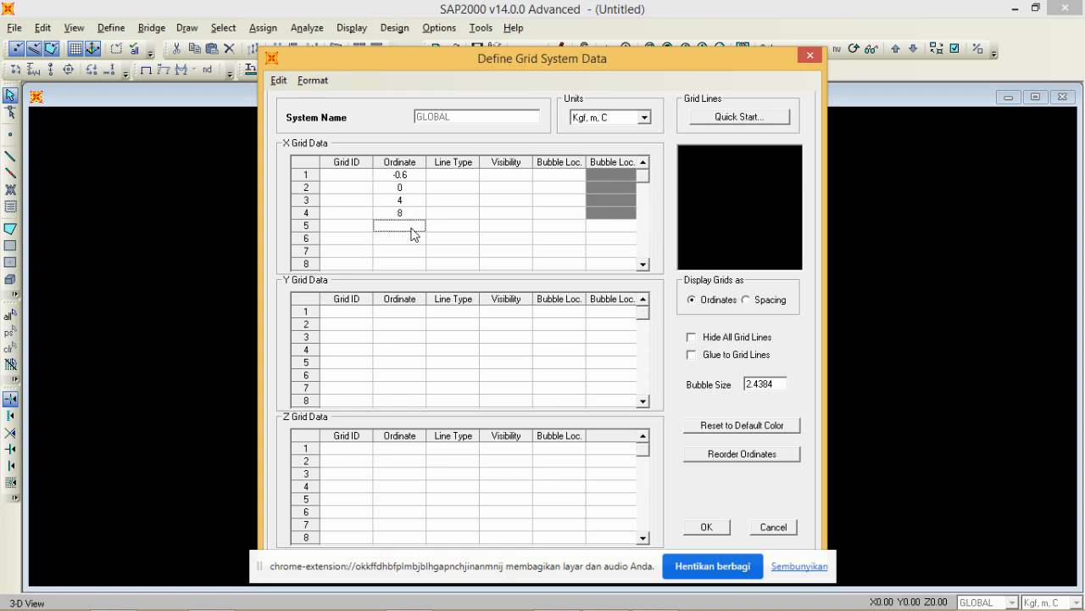
{"action": "type", "text": "8.6"}
{"action": "key", "text": "Return"}
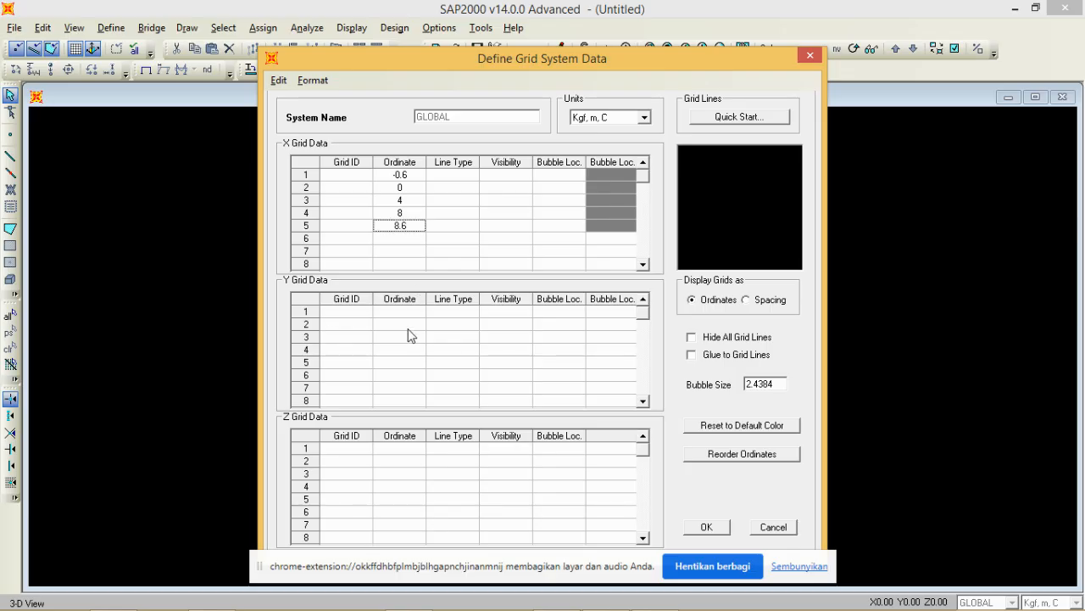
- Check the heights in the truss drawing, enter the Z grid ordinates -0.35, 0 and 2.31 m, and accept the grid system
{"action": "left_click", "coordinate": [405, 450]}
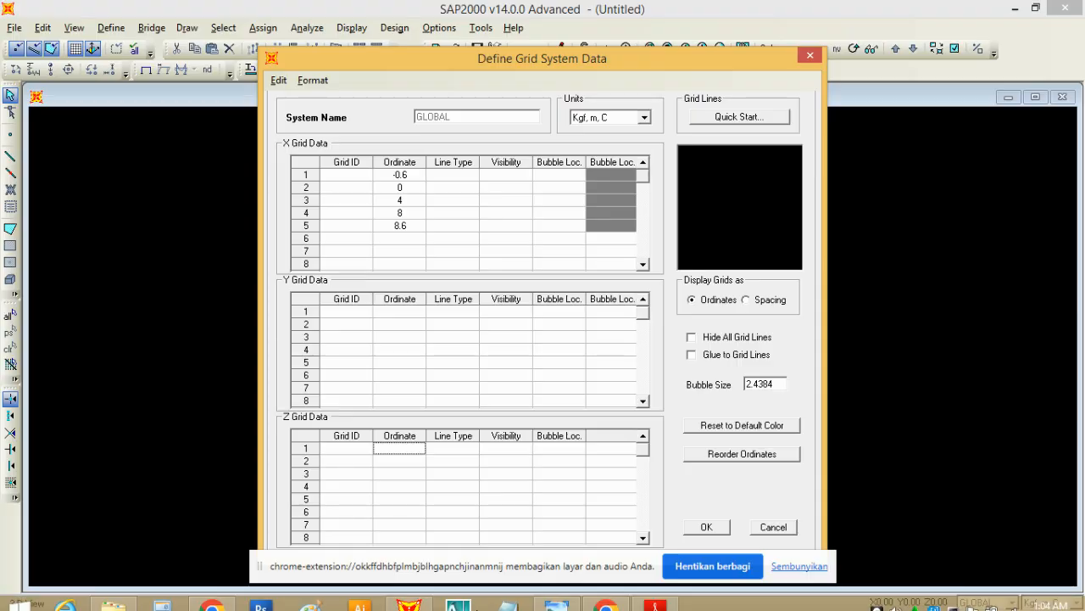
{"action": "left_click", "coordinate": [558, 593]}
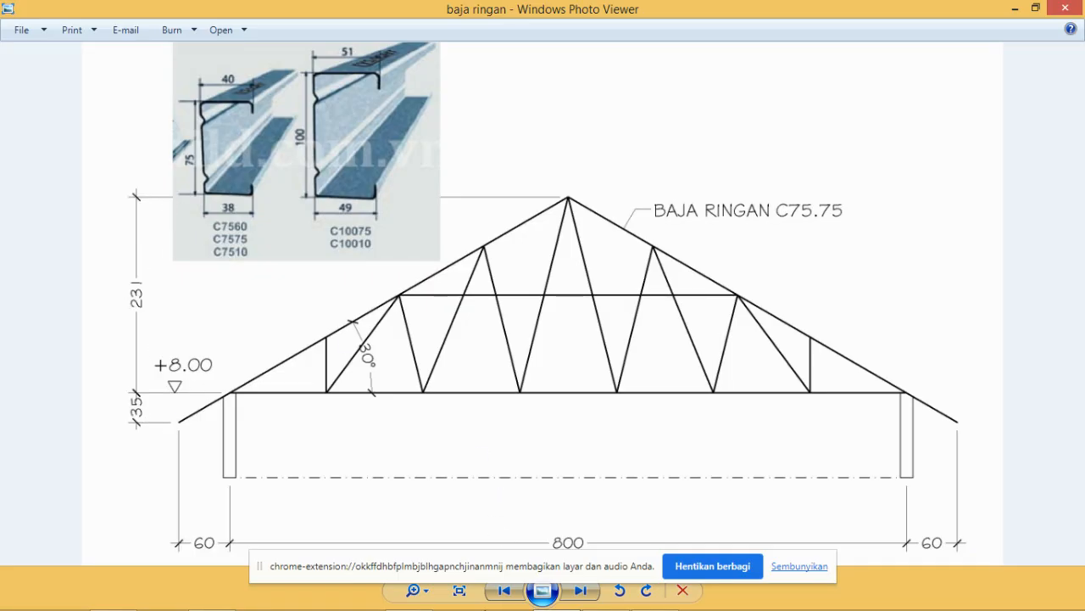
{"action": "left_click", "coordinate": [409, 594]}
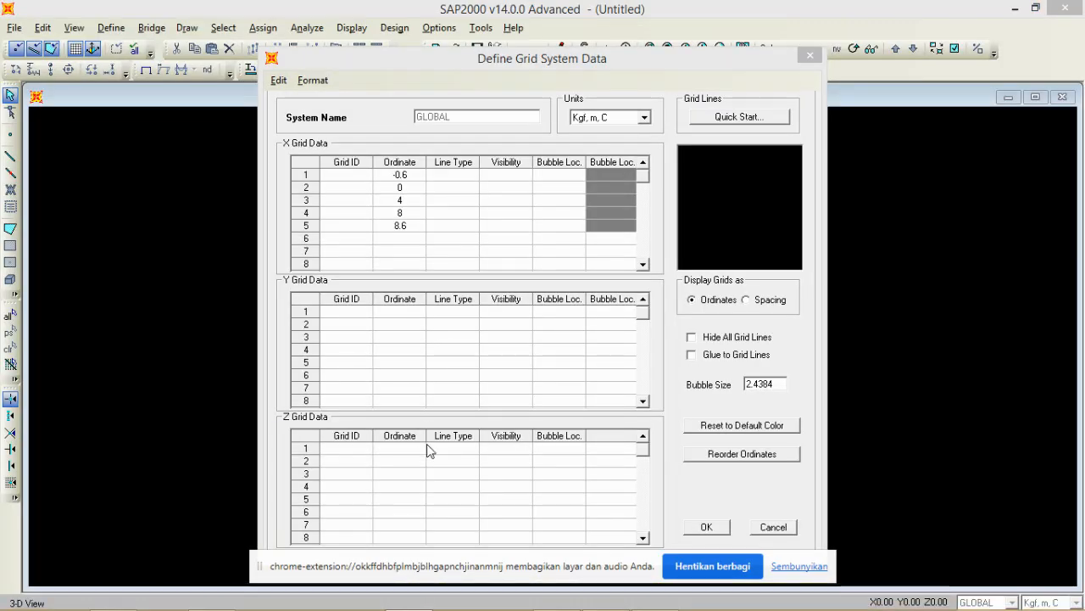
{"action": "type", "text": "-0"}
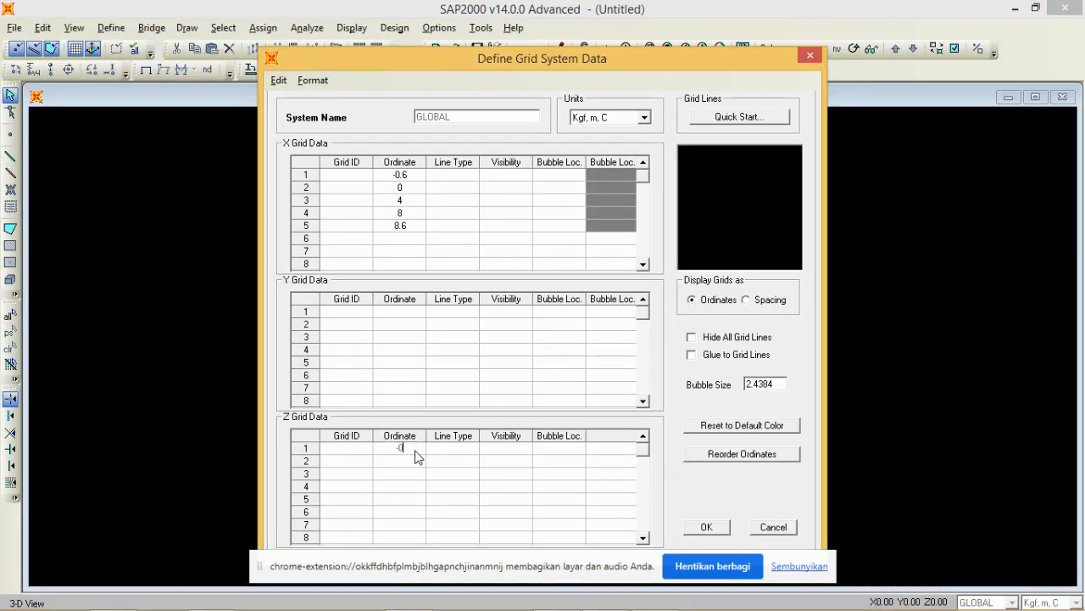
{"action": "type", "text": ".35"}
{"action": "left_click", "coordinate": [411, 462]}
{"action": "type", "text": "0"}
{"action": "left_click", "coordinate": [411, 475]}
{"action": "type", "text": "2"}
{"action": "left_click", "coordinate": [710, 529]}
{"action": "left_click", "coordinate": [710, 528]}
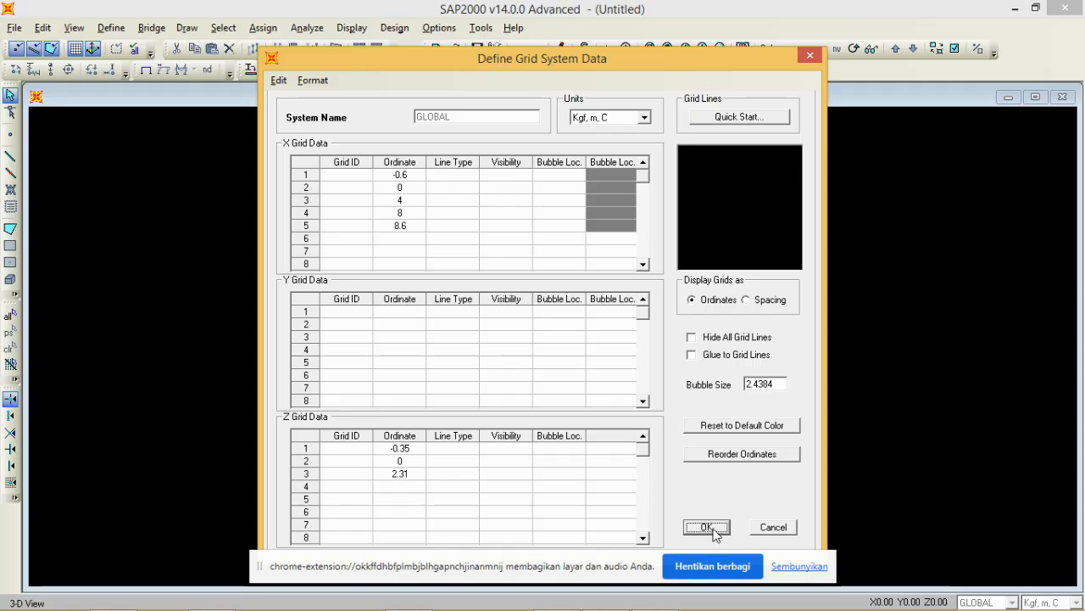
{"action": "left_click", "coordinate": [575, 383]}
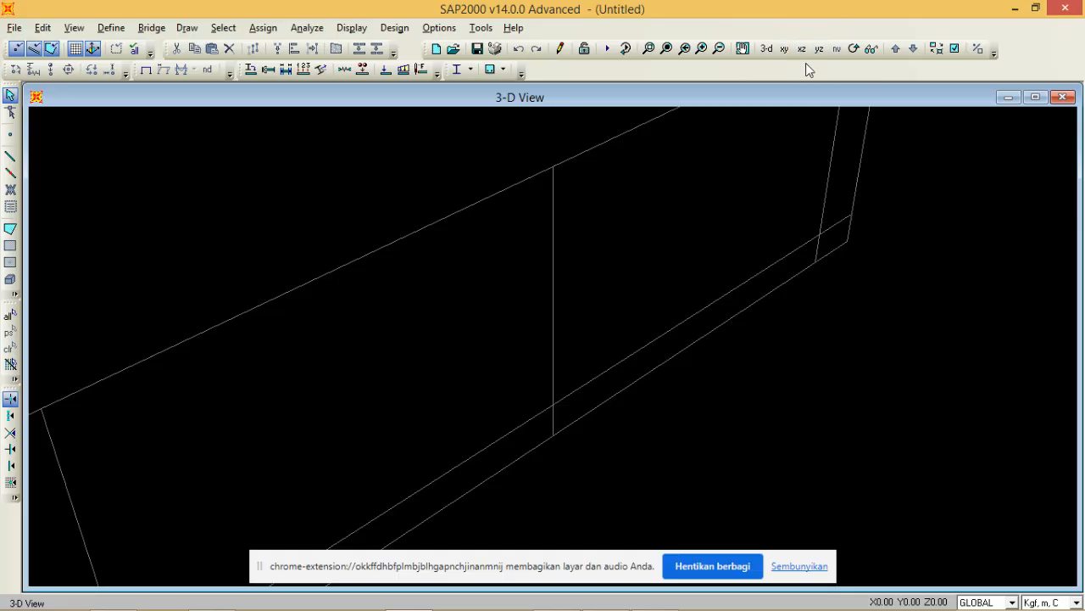
- Switch the view to the X-Z plane at Y=0 and compare the grid with the truss drawing
{"action": "left_click", "coordinate": [801, 49]}
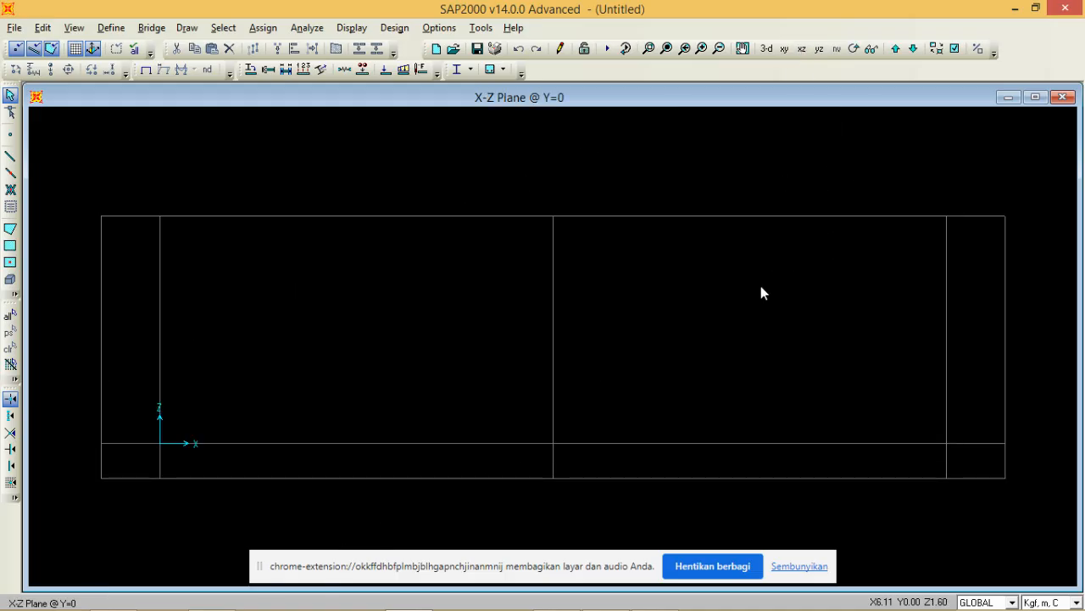
{"action": "left_click_drag", "start_coordinate": [615, 560], "coordinate": [597, 592]}
{"action": "left_click", "coordinate": [558, 530]}
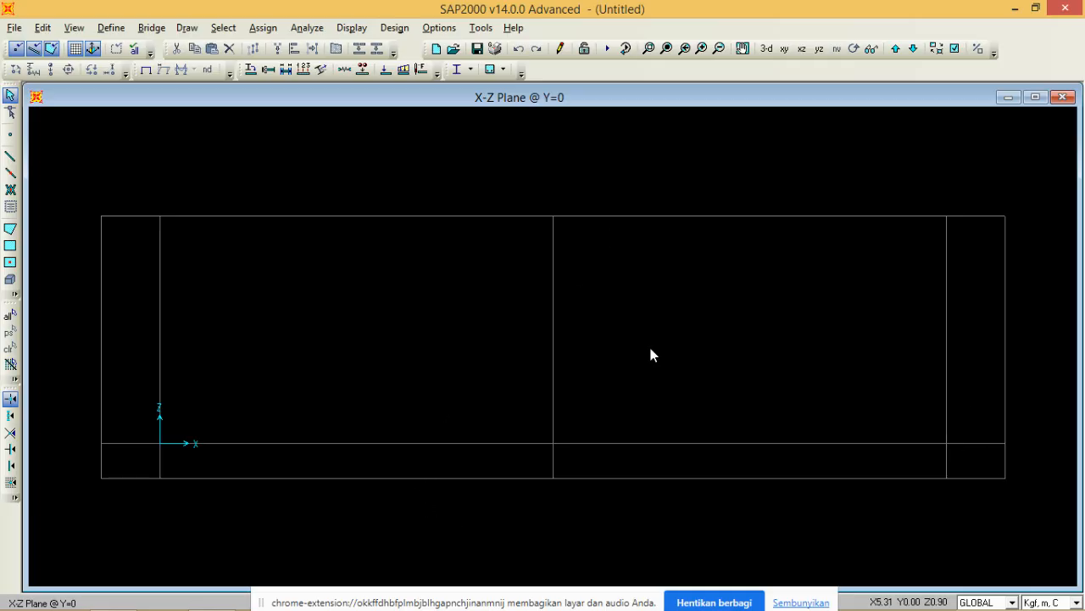
{"action": "left_click_drag", "start_coordinate": [483, 599], "coordinate": [479, 564]}
{"action": "mouse_move", "coordinate": [541, 608]}
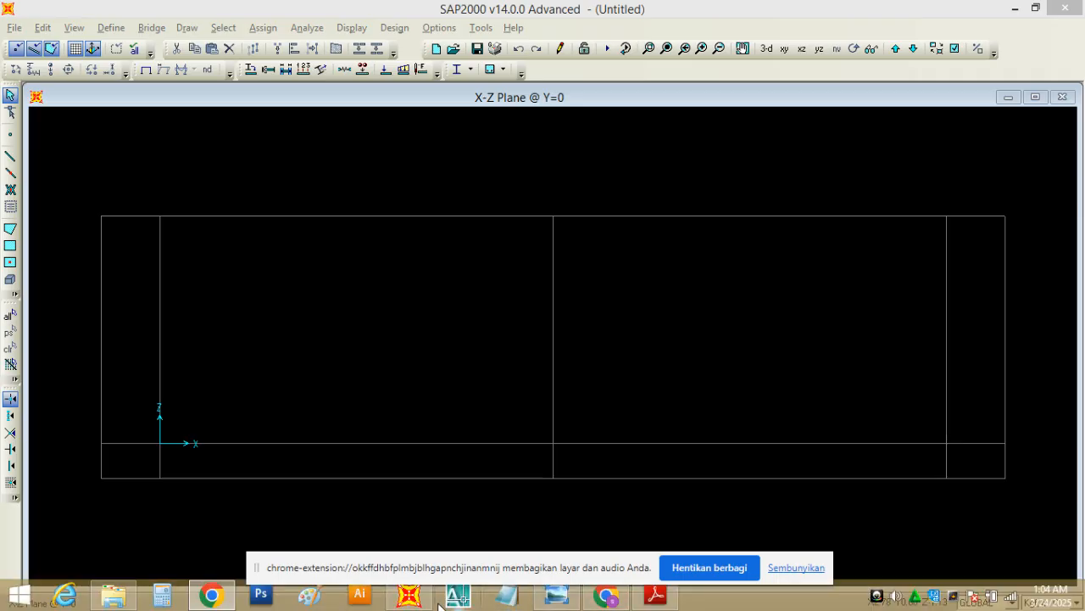
{"action": "left_click", "coordinate": [553, 604]}
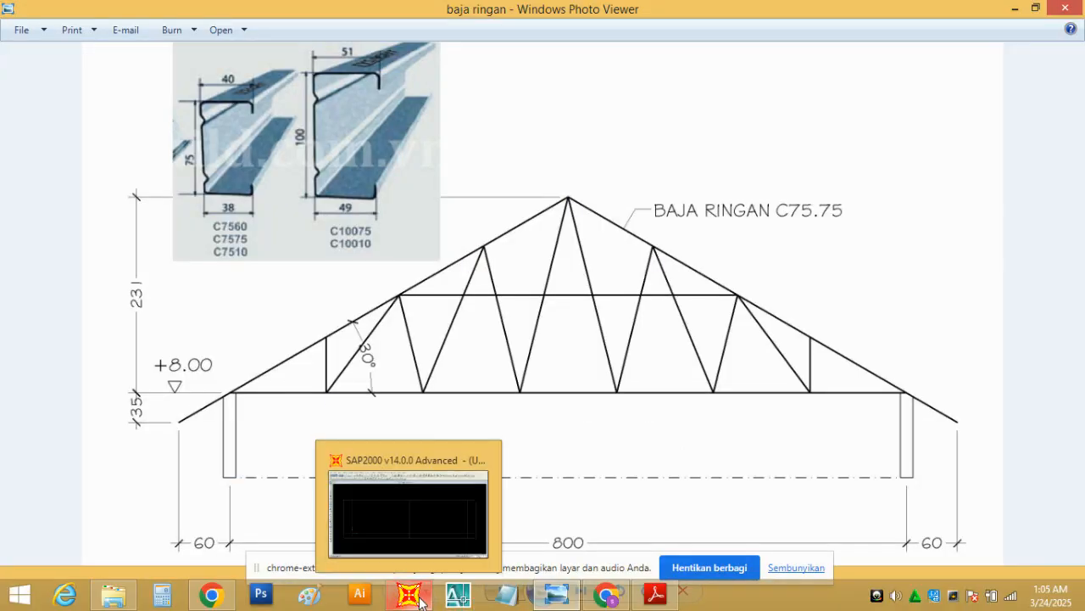
{"action": "left_click", "coordinate": [422, 599]}
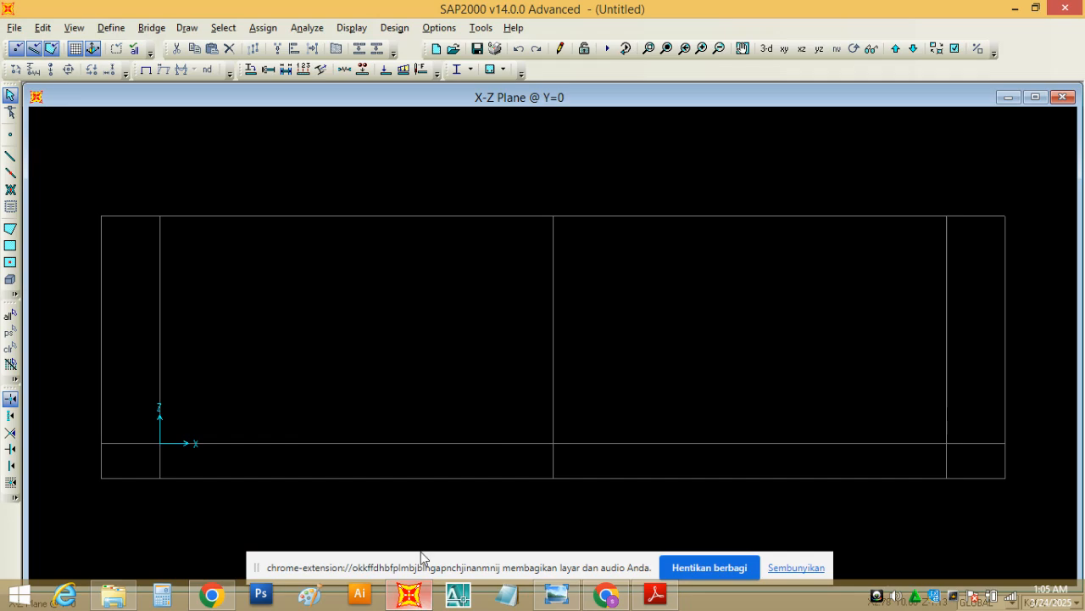
- Draw straight frame members for the left top chord from grid point X=-0.6, Z=-0.35 through the origin to X=4, Z=2.31
{"action": "left_click", "coordinate": [10, 156]}
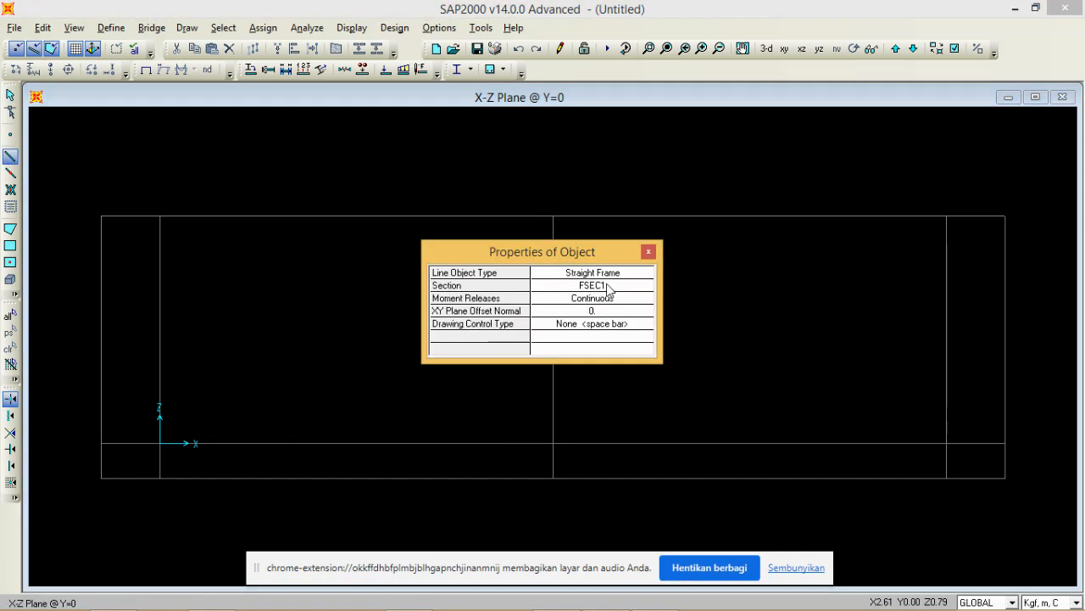
{"action": "left_click", "coordinate": [649, 251]}
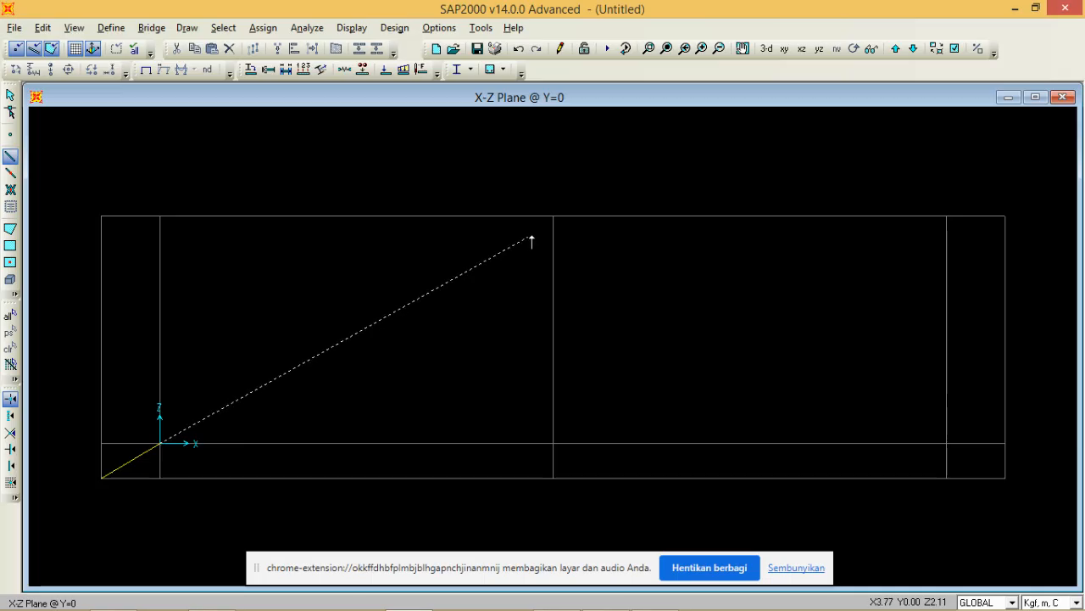
{"action": "left_click", "coordinate": [552, 219]}
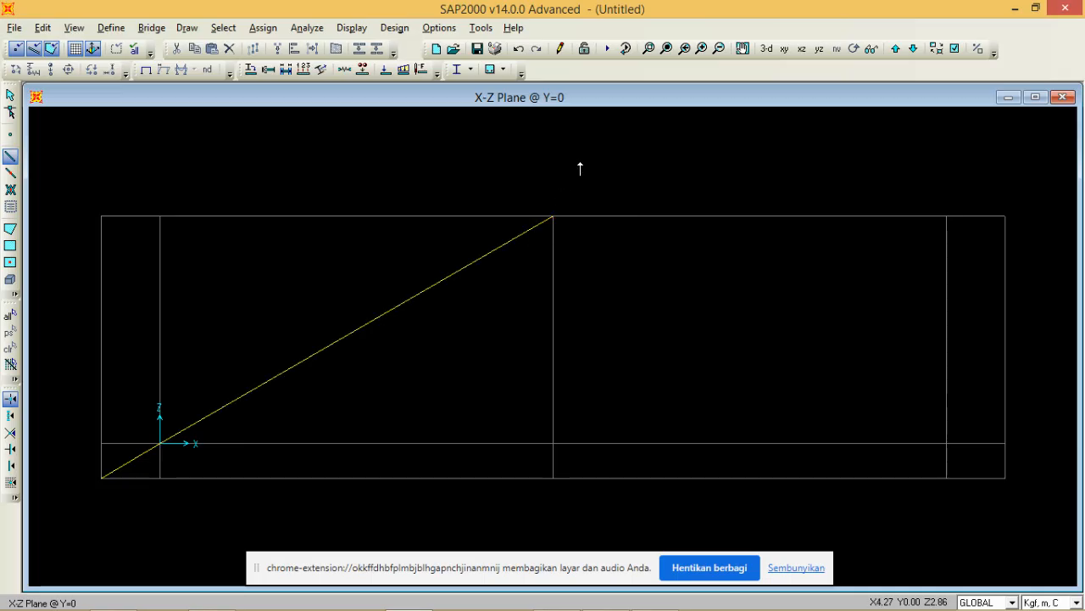
- Draw the right top chord from X=8.6, Z=-0.35 to the apex at X=4, Z=2.31, and the bottom chord from X=0 to X=8 at Z=0
{"action": "left_click", "coordinate": [1005, 477]}
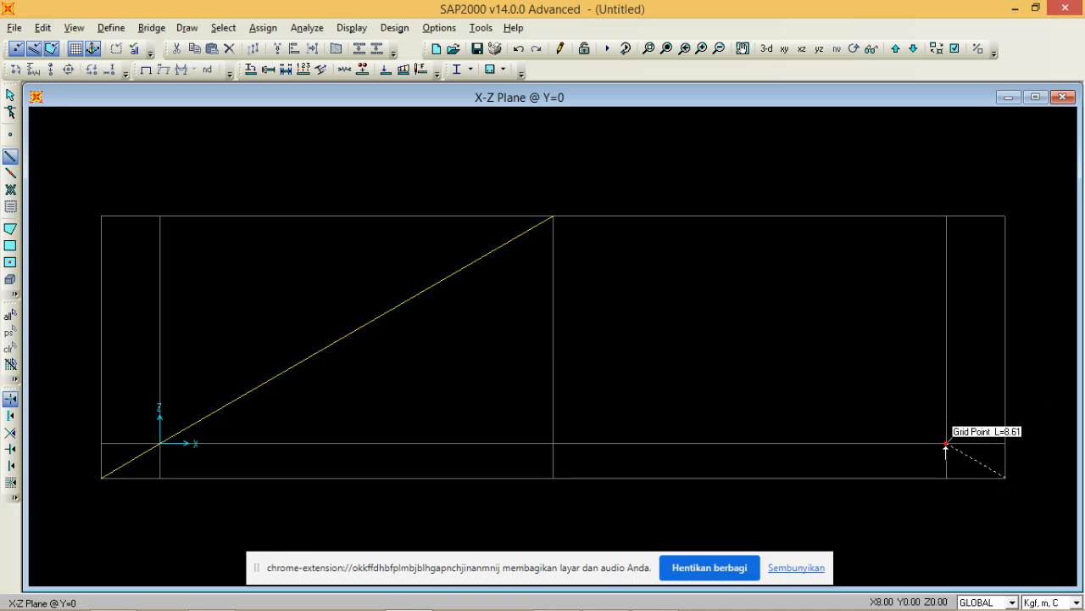
{"action": "left_click", "coordinate": [553, 218]}
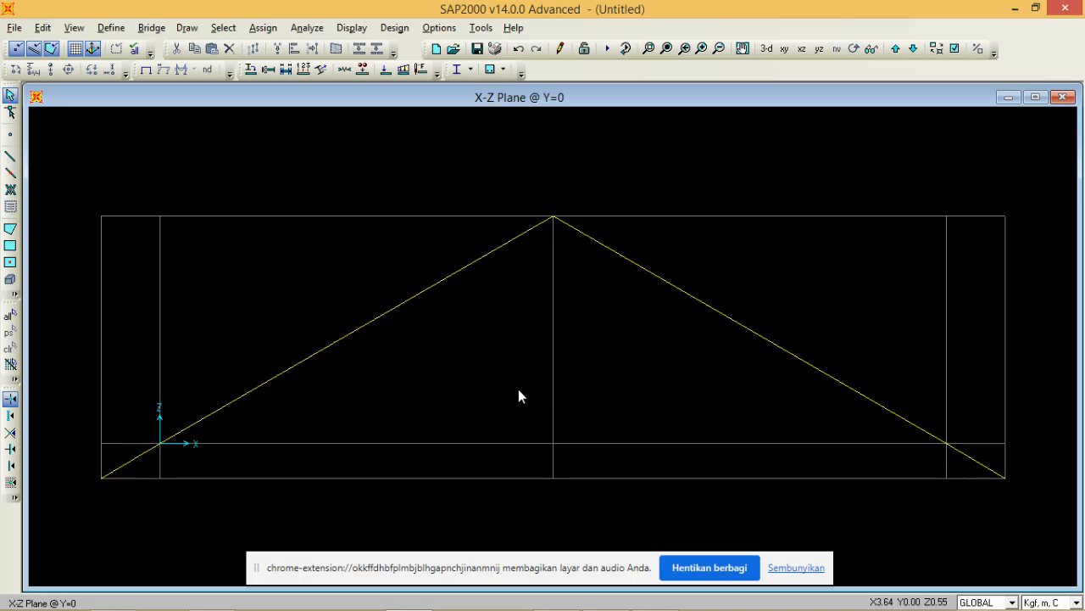
{"action": "left_click", "coordinate": [10, 156]}
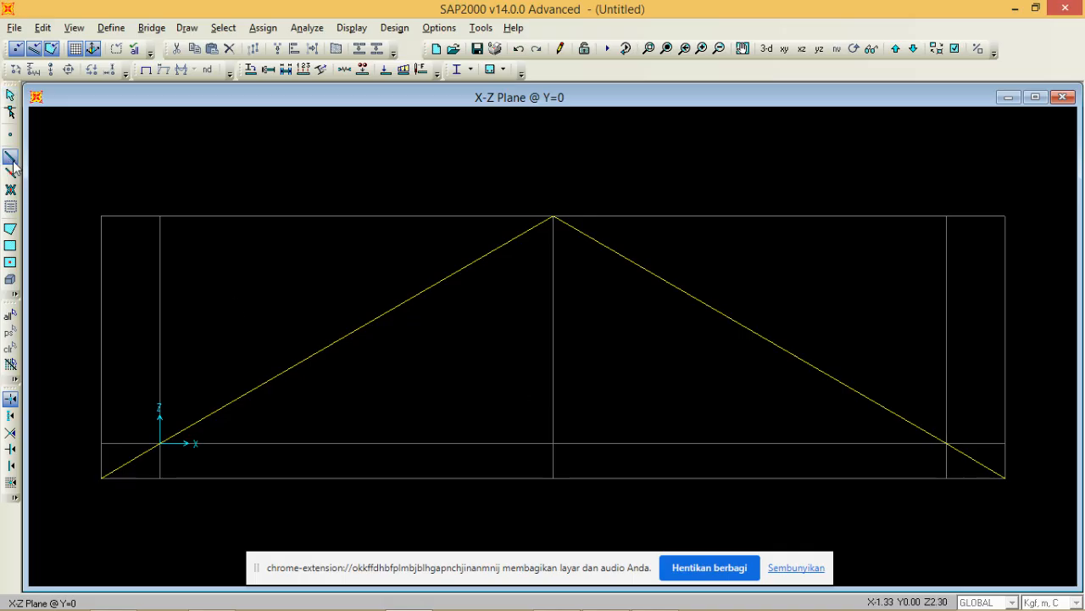
{"action": "left_click", "coordinate": [159, 443]}
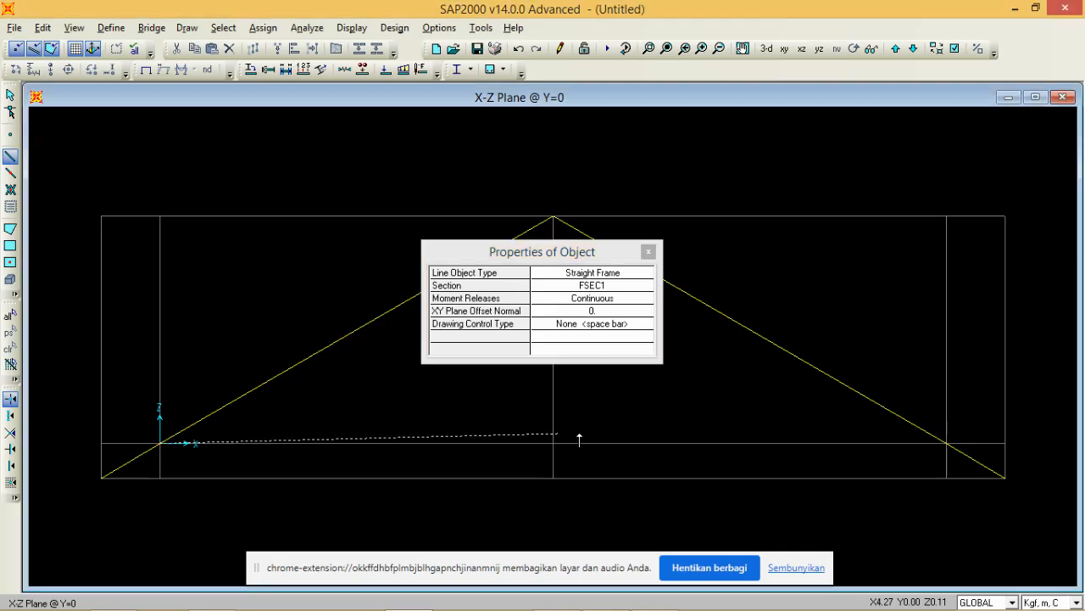
{"action": "left_click", "coordinate": [946, 443]}
{"action": "key", "text": "Escape"}
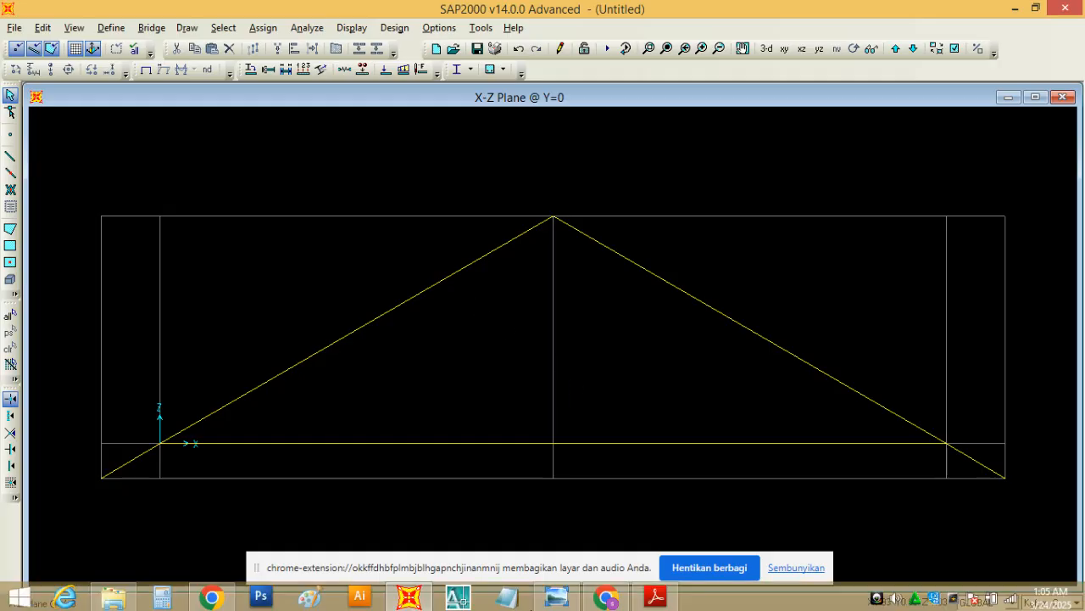
- Check the panel layout in the truss drawing and divide both main top chord members between the supports and the apex into 4 frames each
{"action": "left_click", "coordinate": [560, 595]}
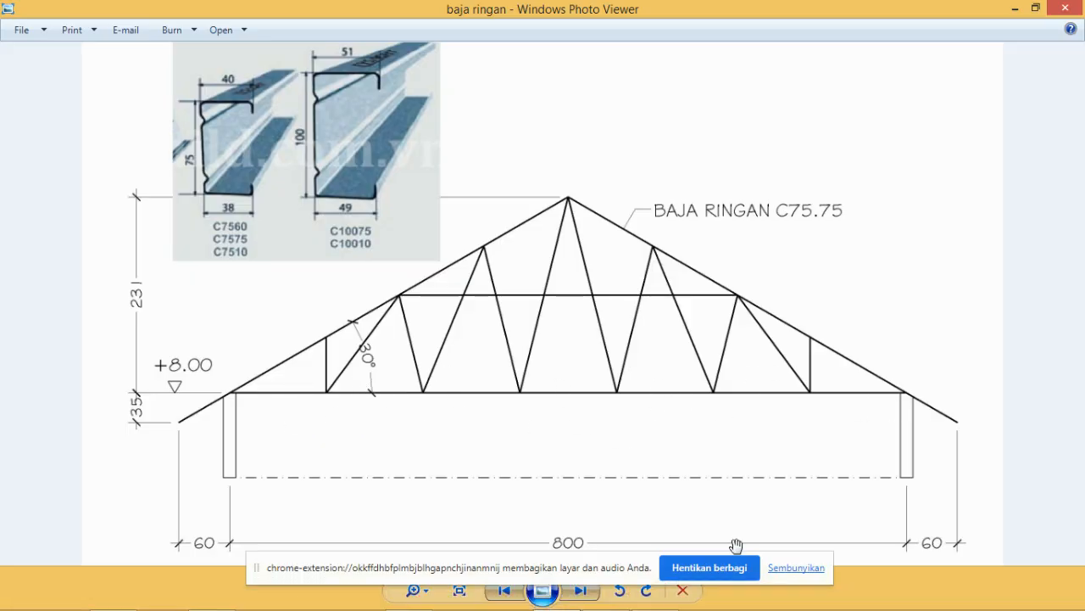
{"action": "left_click", "coordinate": [409, 593]}
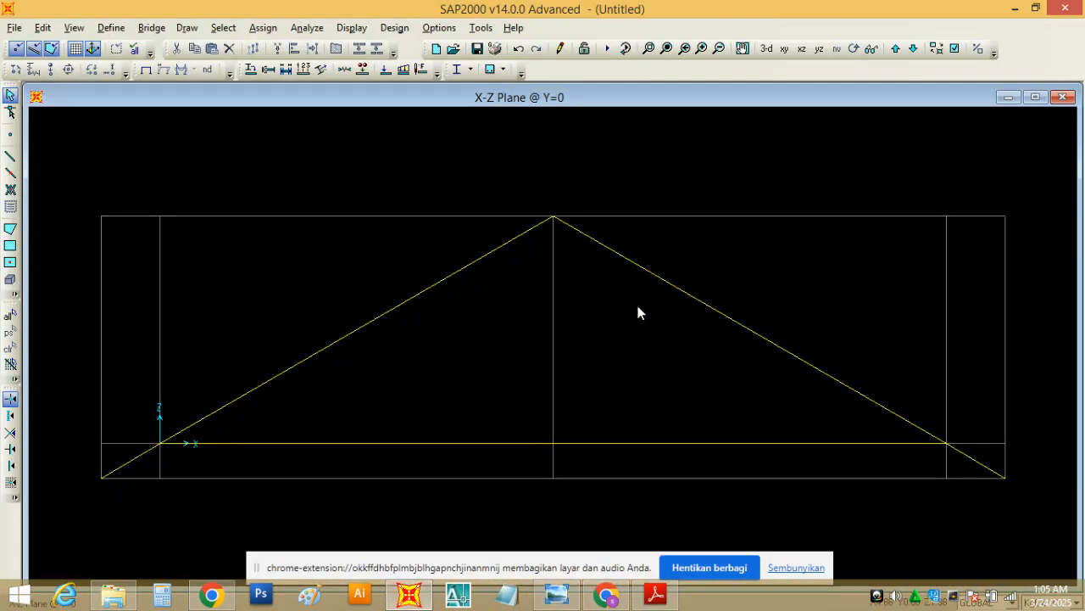
{"action": "left_click_drag", "start_coordinate": [634, 187], "coordinate": [363, 317]}
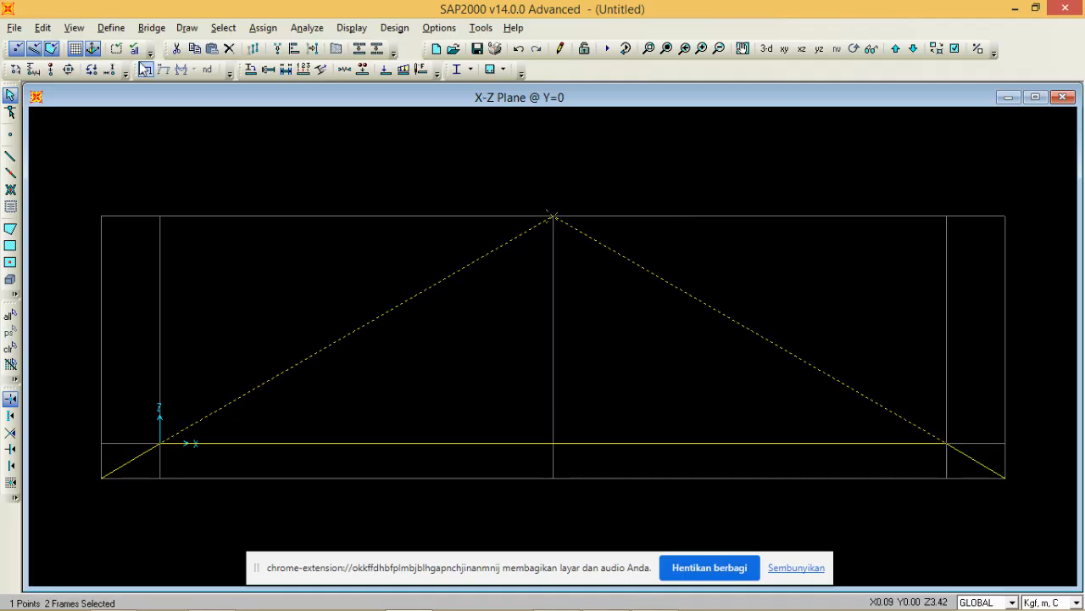
{"action": "left_click", "coordinate": [42, 27]}
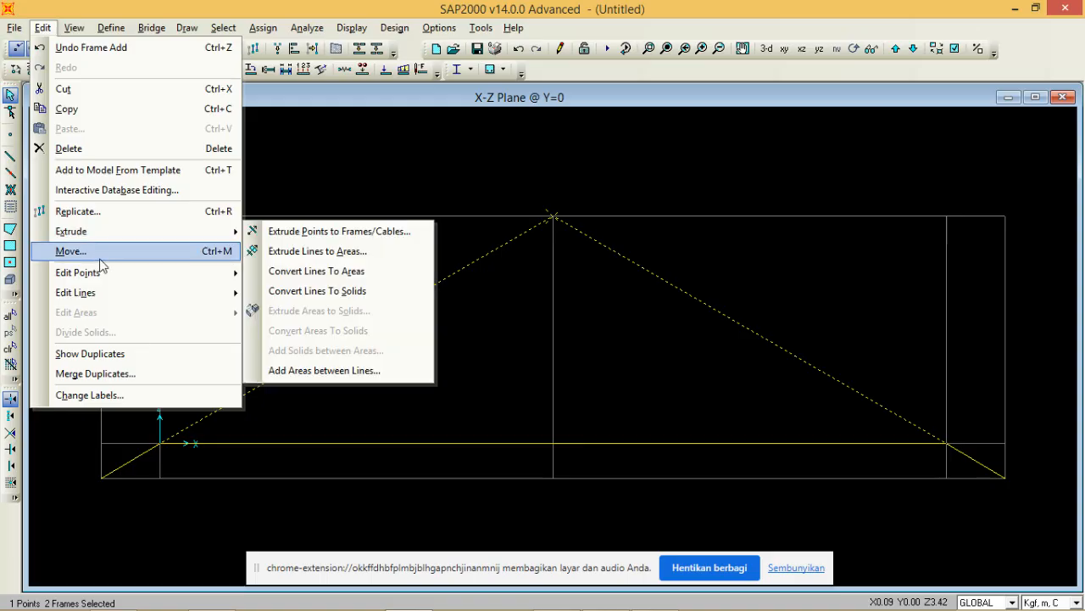
{"action": "mouse_move", "coordinate": [109, 295]}
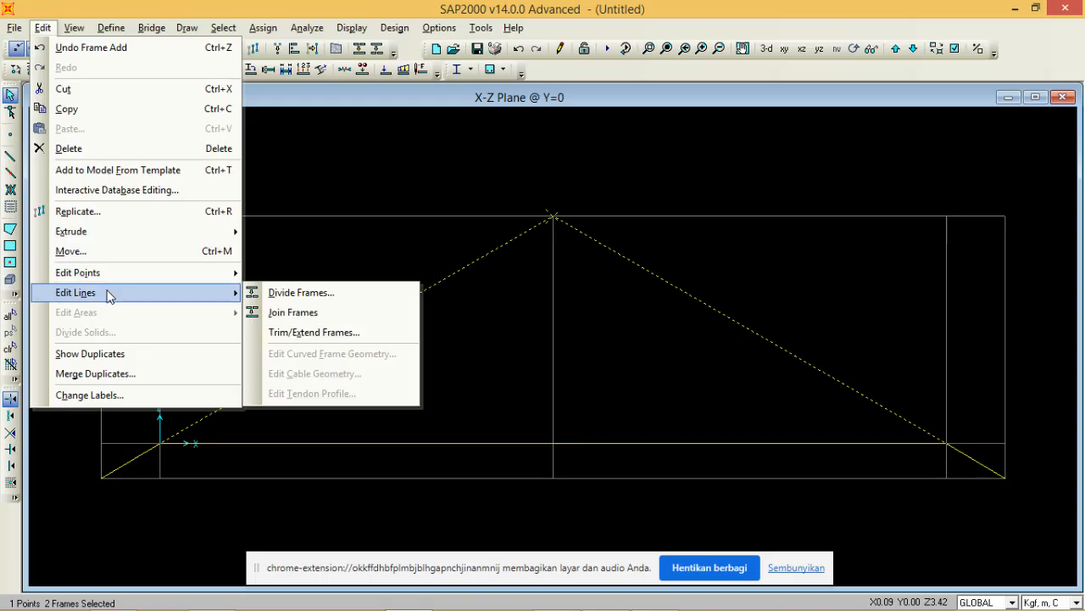
{"action": "left_click", "coordinate": [283, 293]}
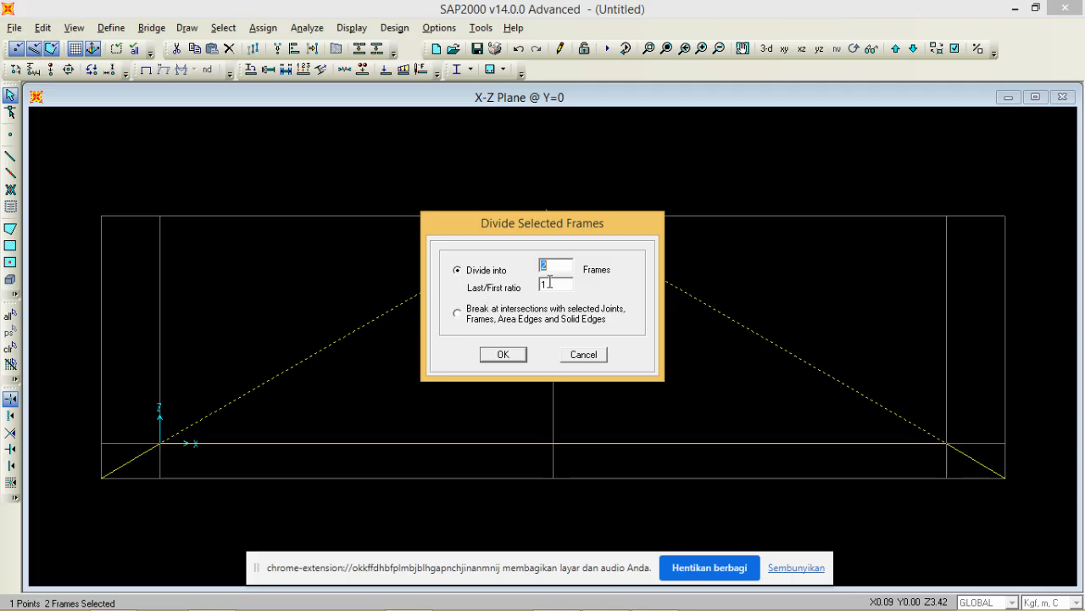
{"action": "type", "text": "4"}
{"action": "left_click", "coordinate": [502, 355]}
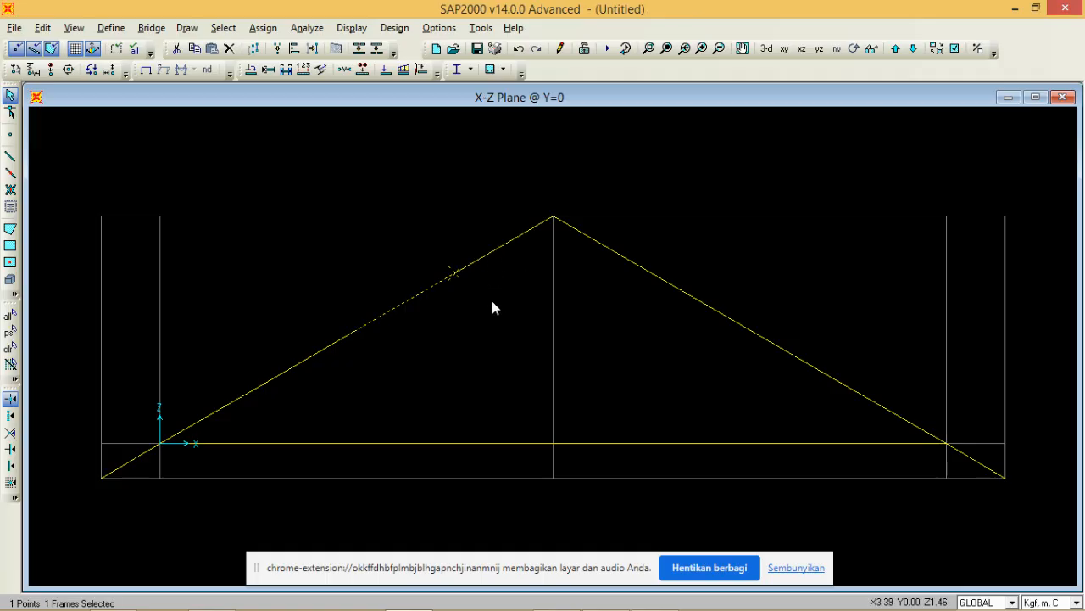
{"action": "key", "text": "Escape"}
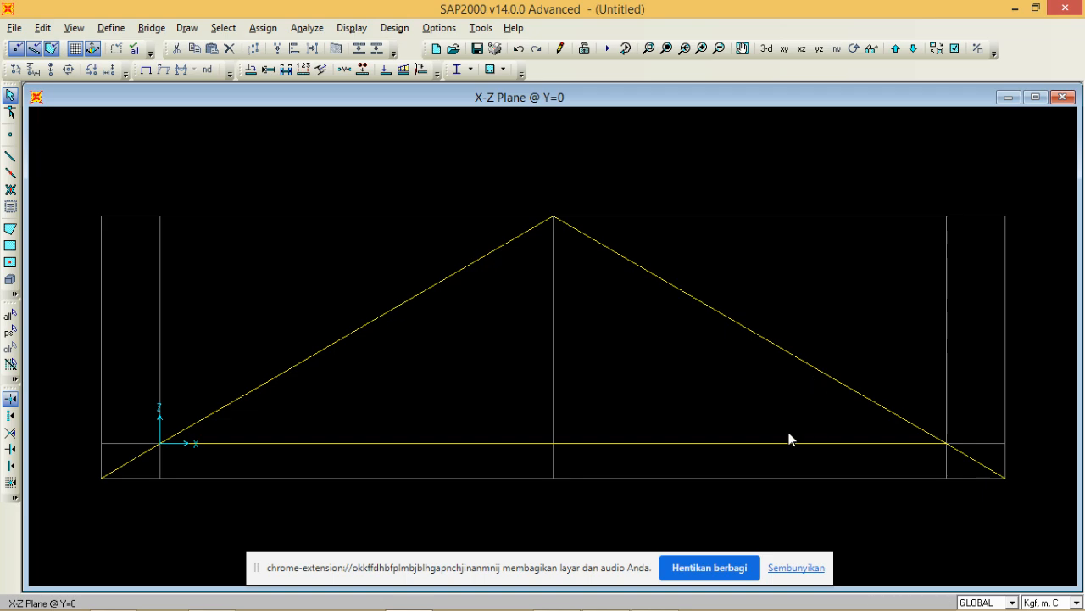
- Divide the bottom chord member between X=0 and X=8 into 7 frames
{"action": "left_click", "coordinate": [752, 442]}
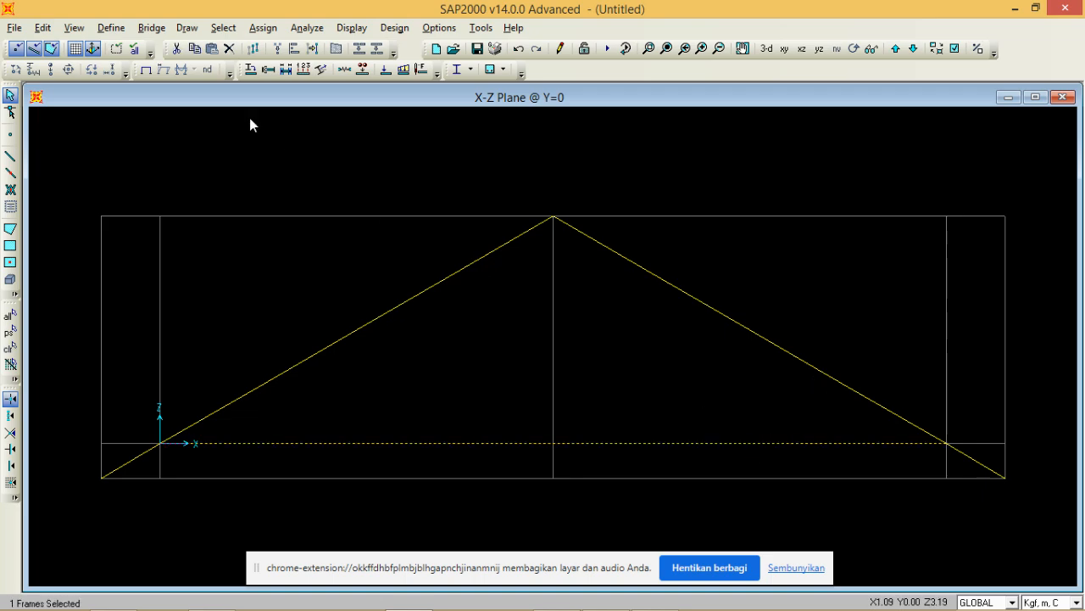
{"action": "left_click", "coordinate": [43, 27]}
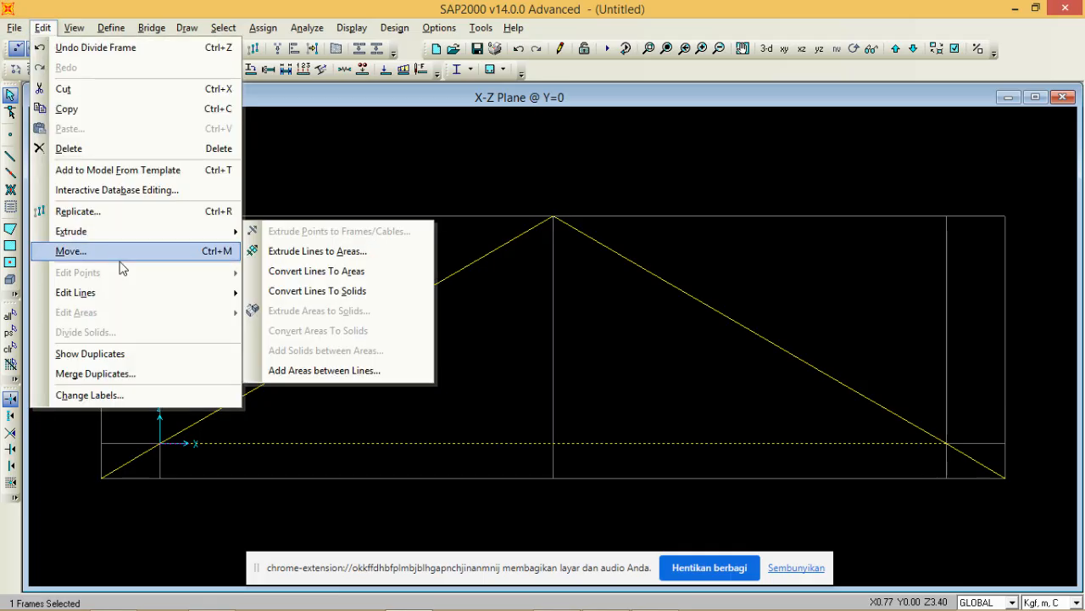
{"action": "mouse_move", "coordinate": [126, 289]}
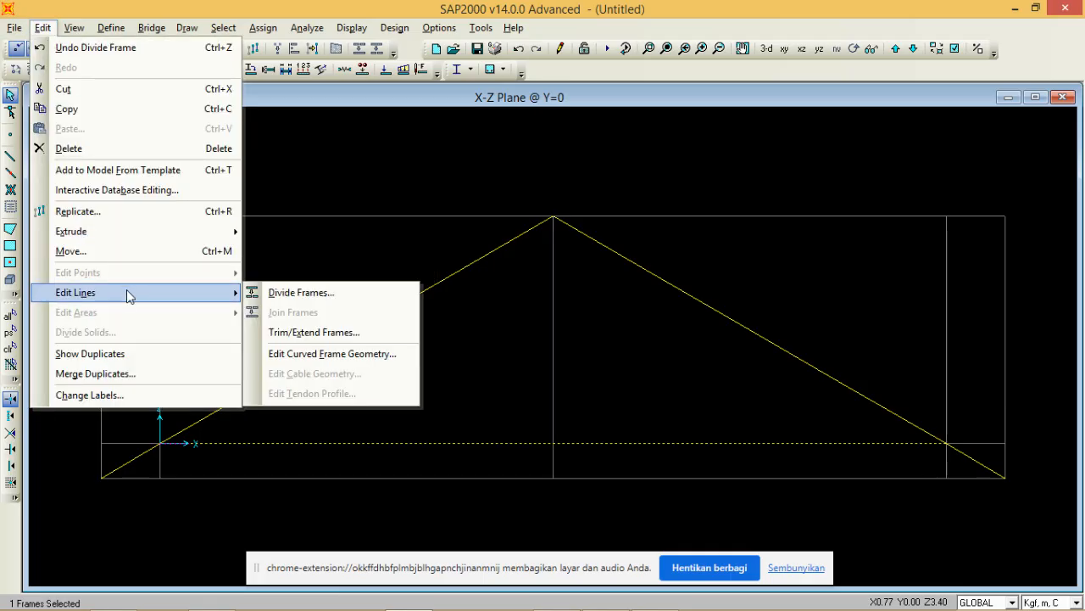
{"action": "left_click", "coordinate": [298, 293]}
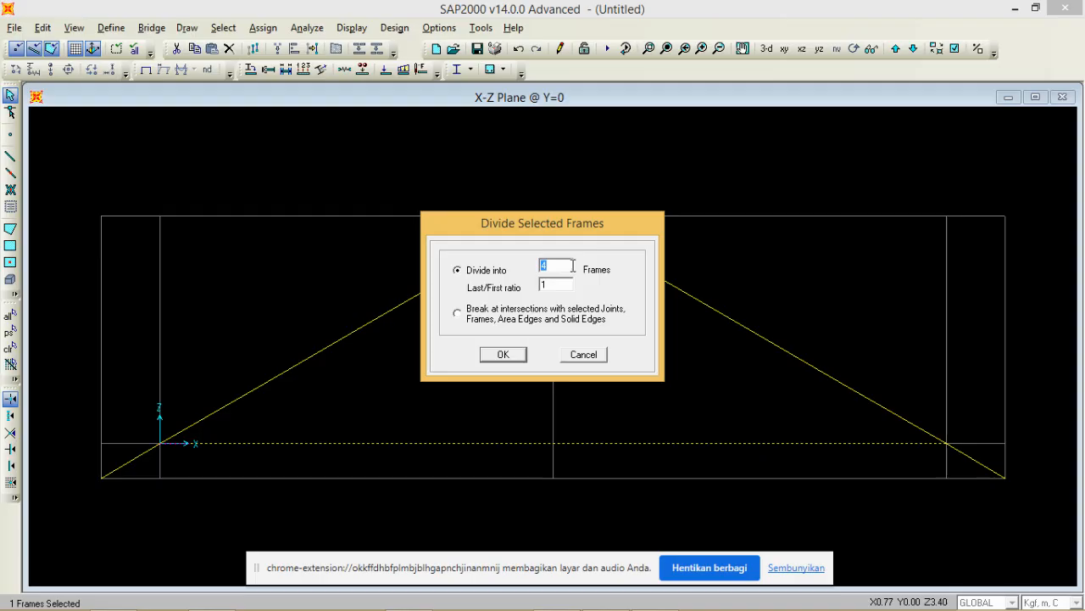
{"action": "type", "text": "7"}
{"action": "left_click", "coordinate": [509, 356]}
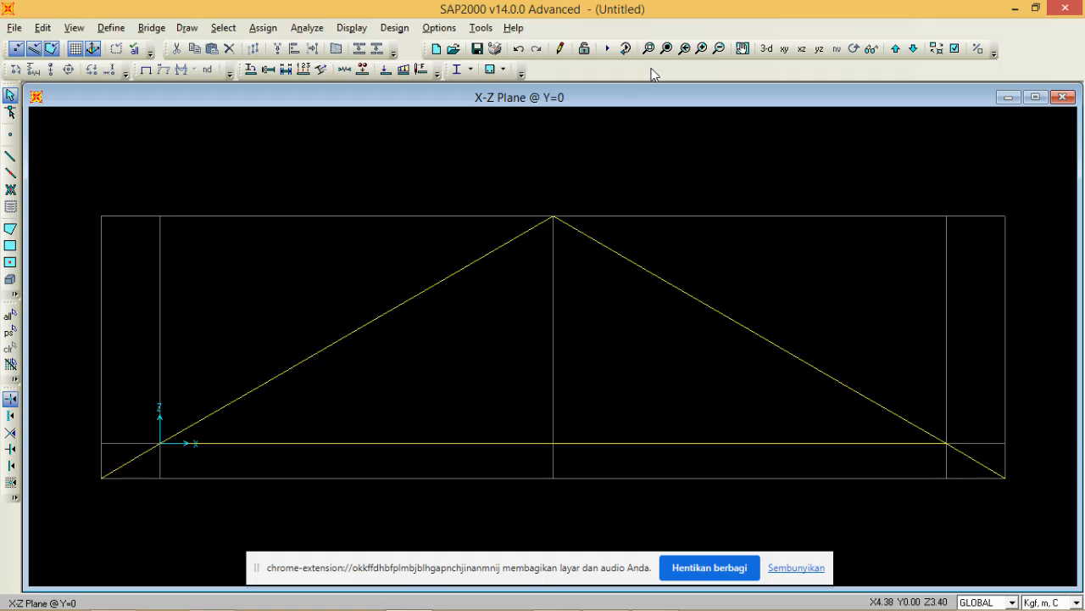
{"action": "left_click", "coordinate": [668, 47]}
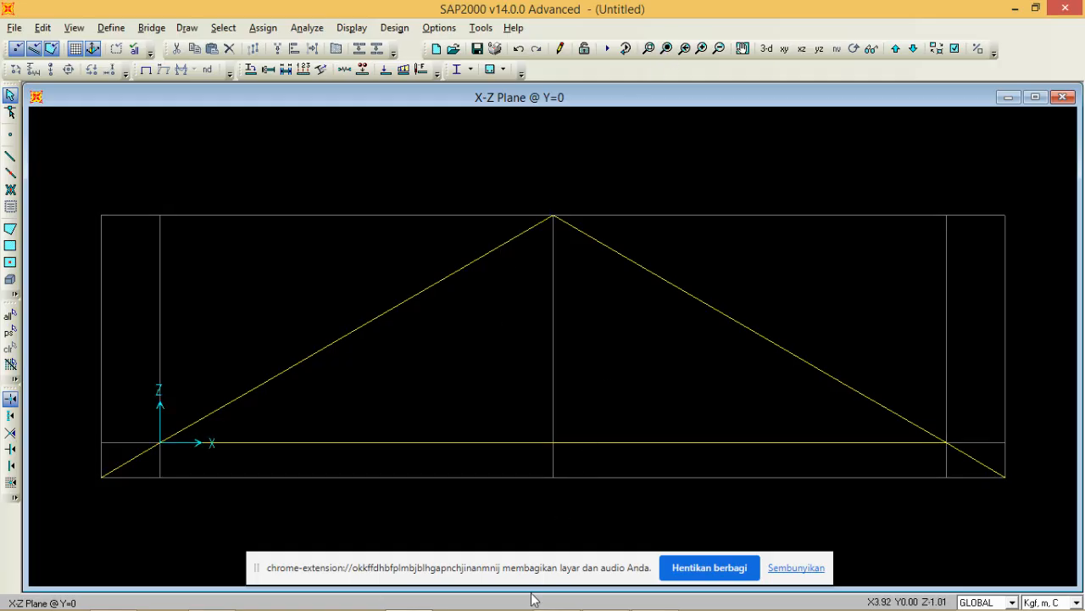
{"action": "left_click", "coordinate": [530, 555]}
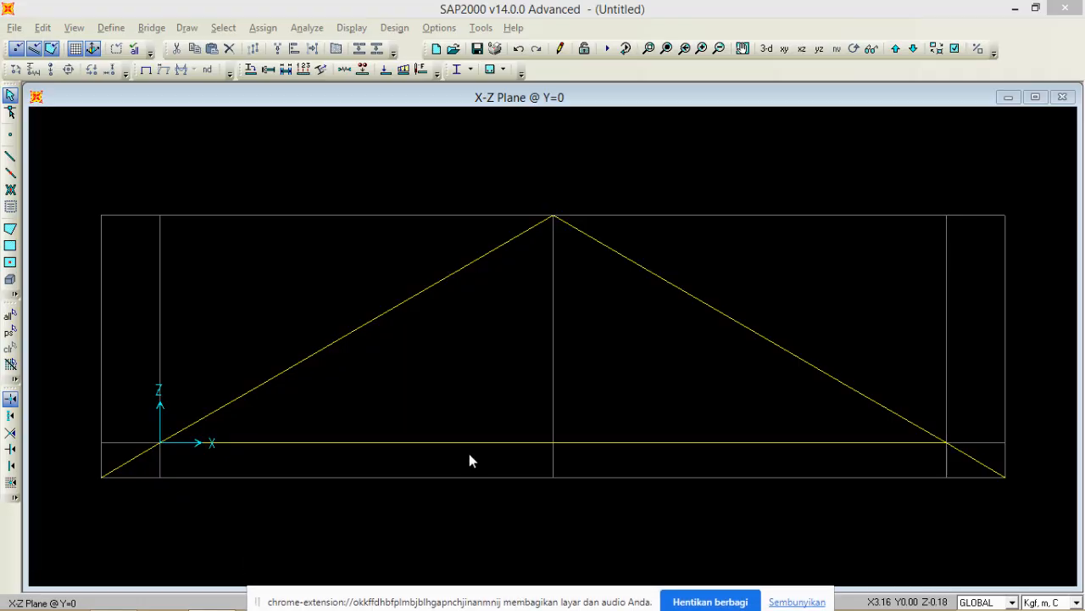
{"action": "left_click", "coordinate": [441, 344]}
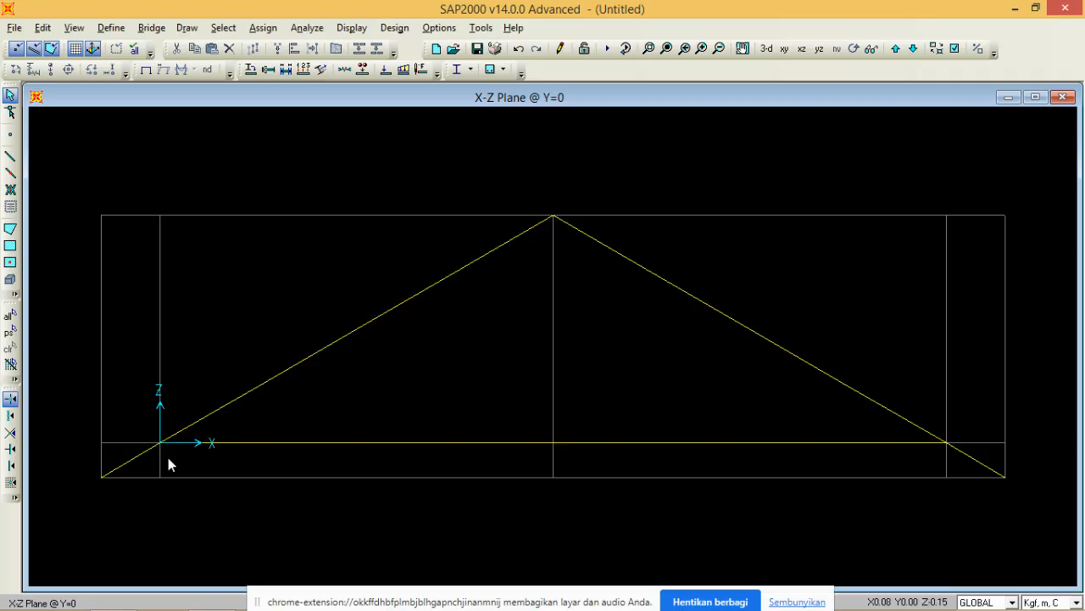
- Assign a pinned restraint with Translation 1, 2 and 3 fixed to the joint at X=0, Z=0
{"action": "mouse_move", "coordinate": [151, 468]}
{"action": "left_mouse_down"}
{"action": "mouse_move", "coordinate": [178, 419]}
{"action": "mouse_move", "coordinate": [190, 417]}
{"action": "left_mouse_up"}
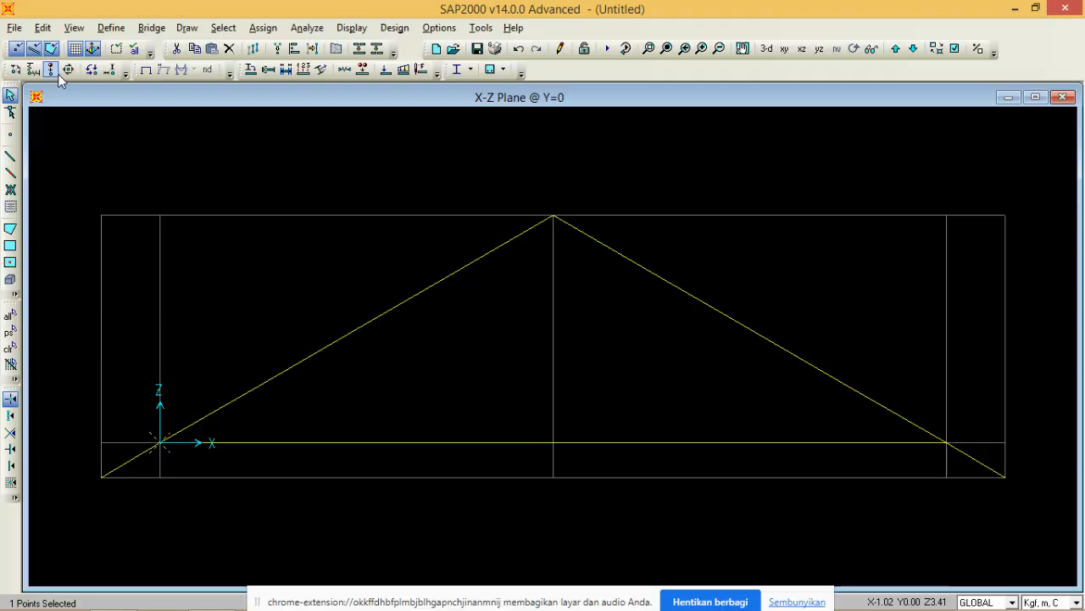
{"action": "left_click", "coordinate": [15, 69]}
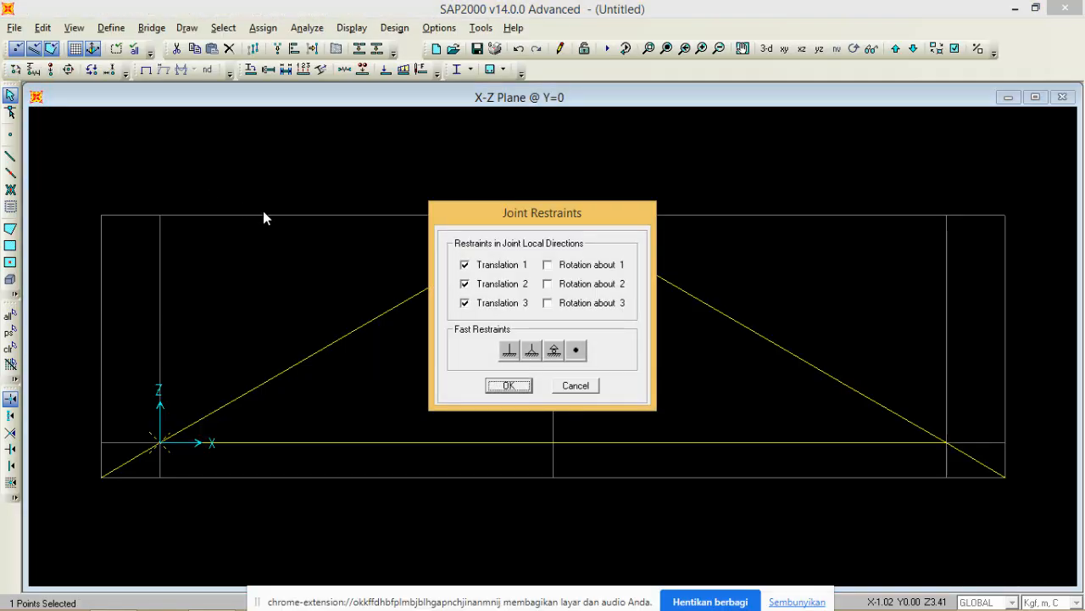
{"action": "key", "text": "Escape"}
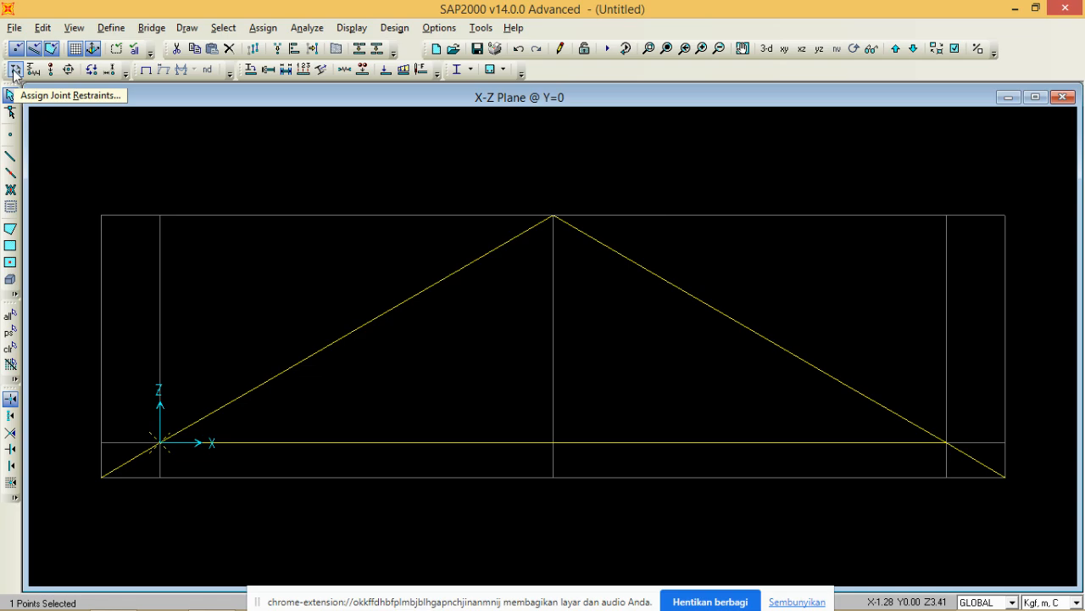
{"action": "left_click", "coordinate": [16, 71]}
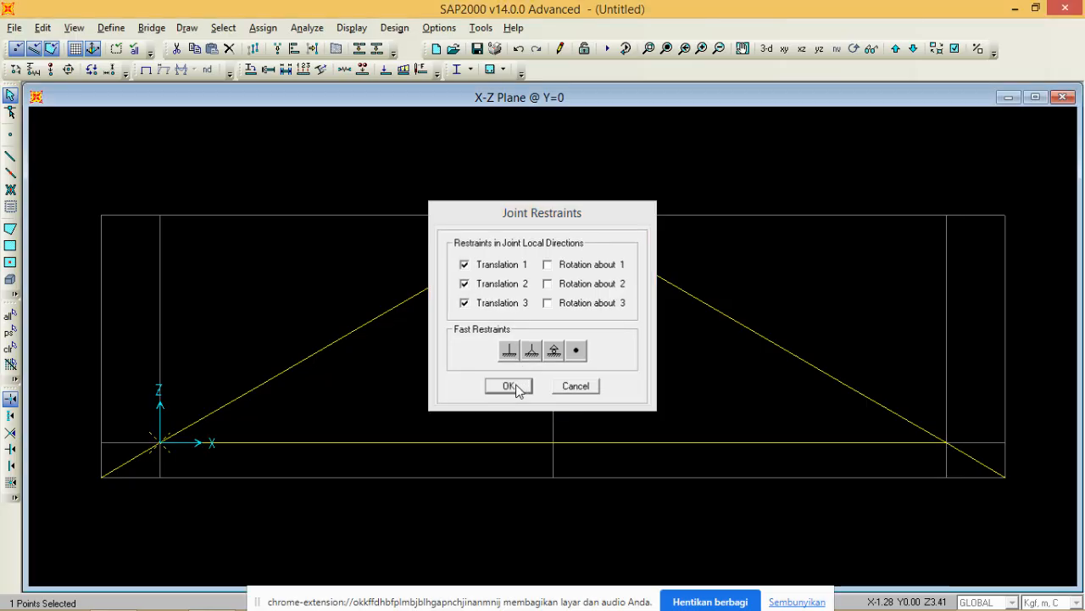
{"action": "left_click", "coordinate": [509, 385]}
- Assign a roller restraint to the joint at X=8, Z=0, fixing only Translation 2 and Translation 3
{"action": "left_click_drag", "start_coordinate": [923, 474], "coordinate": [968, 432]}
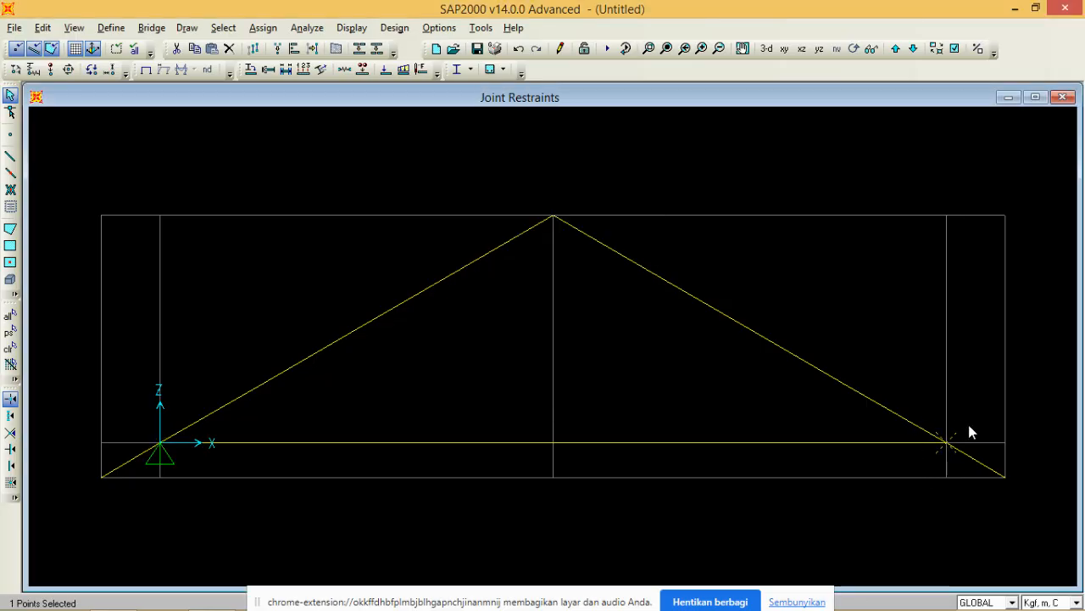
{"action": "left_click", "coordinate": [15, 69]}
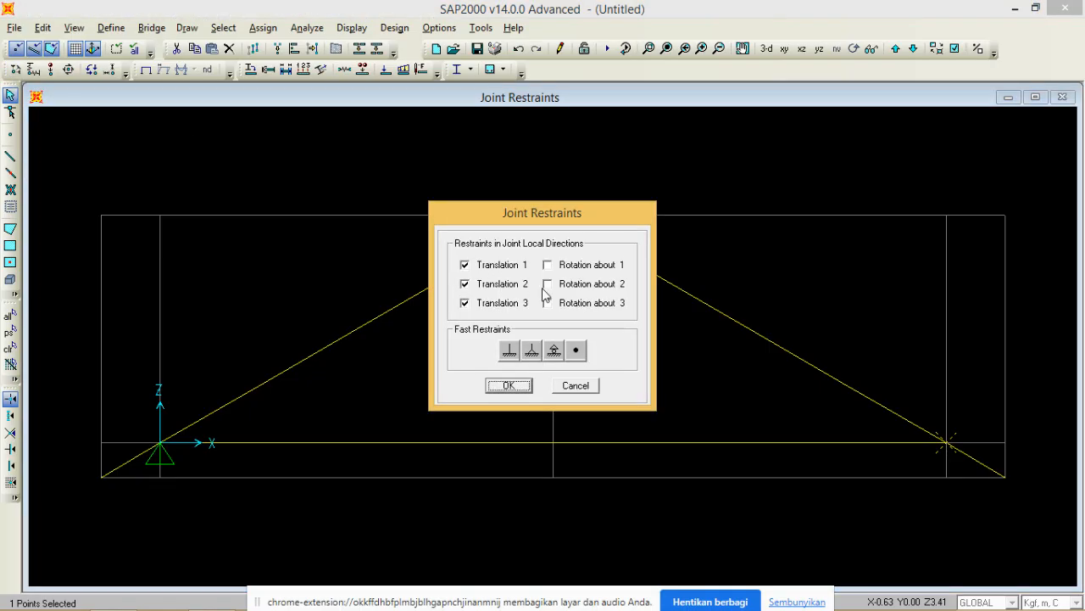
{"action": "left_click", "coordinate": [492, 265]}
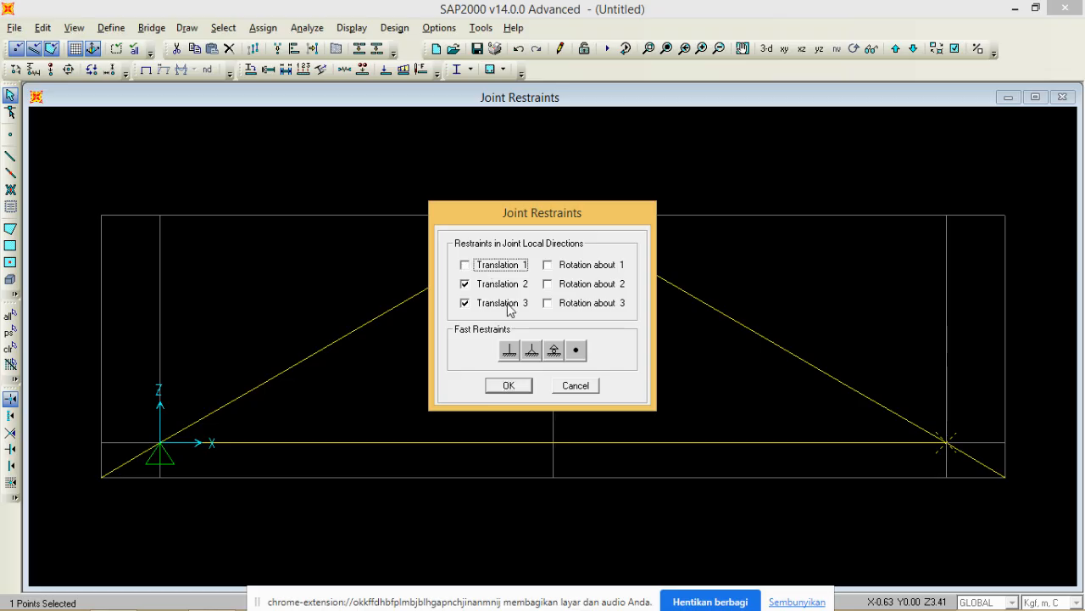
{"action": "left_click", "coordinate": [508, 385]}
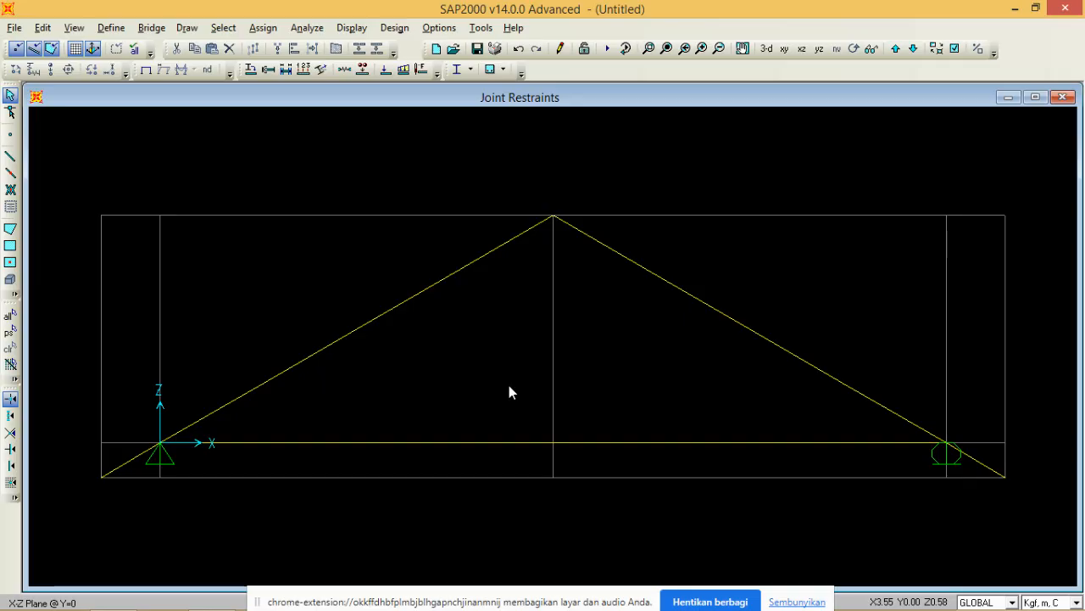
- Draw zigzag web frames in the truss's left half, alternating between chord division joints from the top chord at X=1 to the apex
{"action": "left_click", "coordinate": [10, 156]}
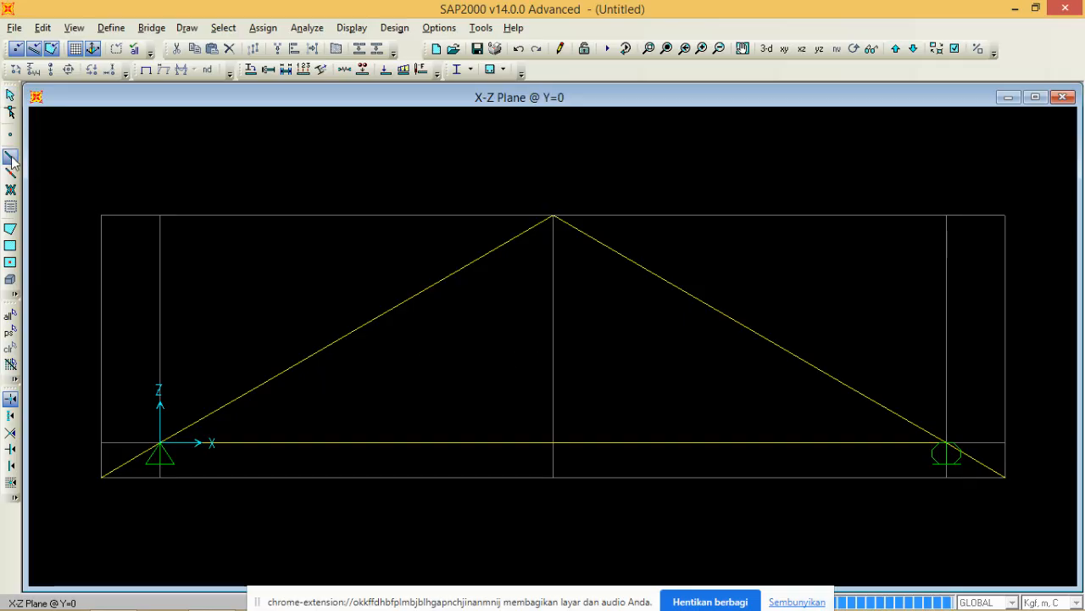
{"action": "left_click", "coordinate": [649, 252]}
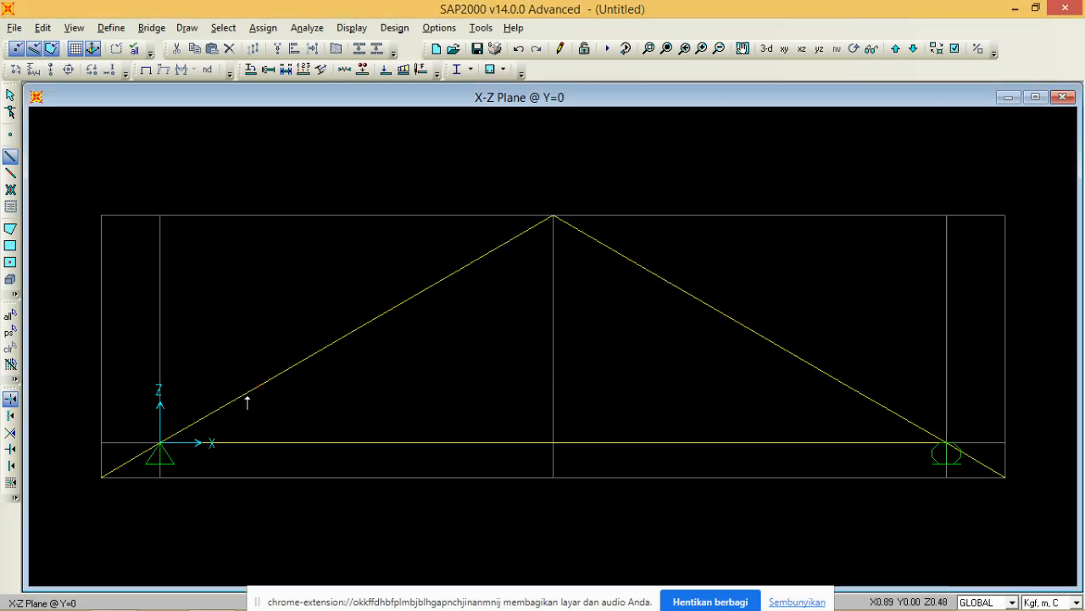
{"action": "left_click", "coordinate": [272, 442]}
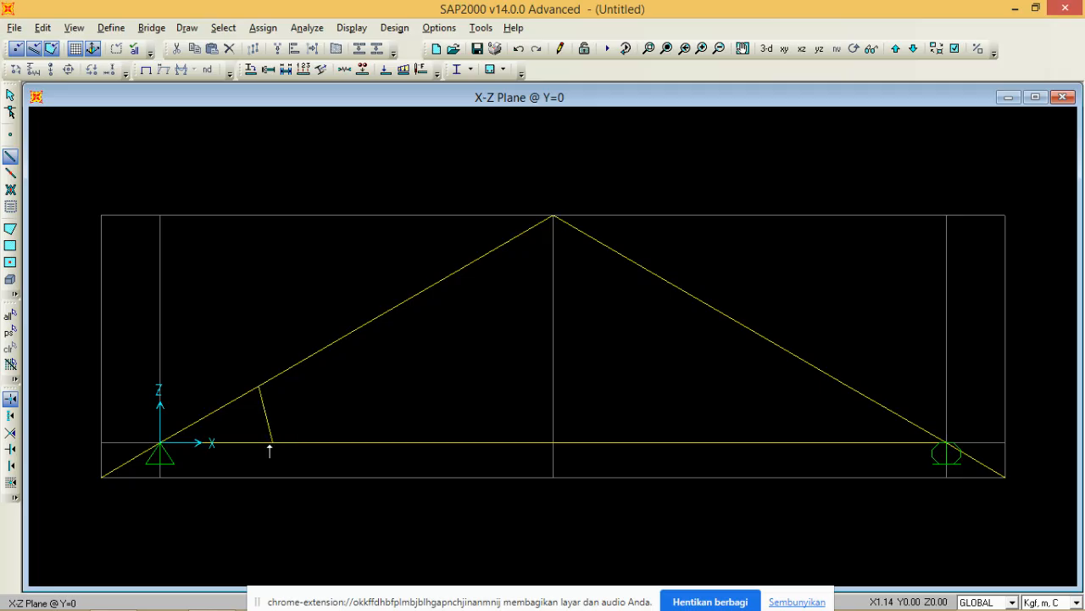
{"action": "left_click", "coordinate": [357, 329]}
{"action": "left_click", "coordinate": [385, 442]}
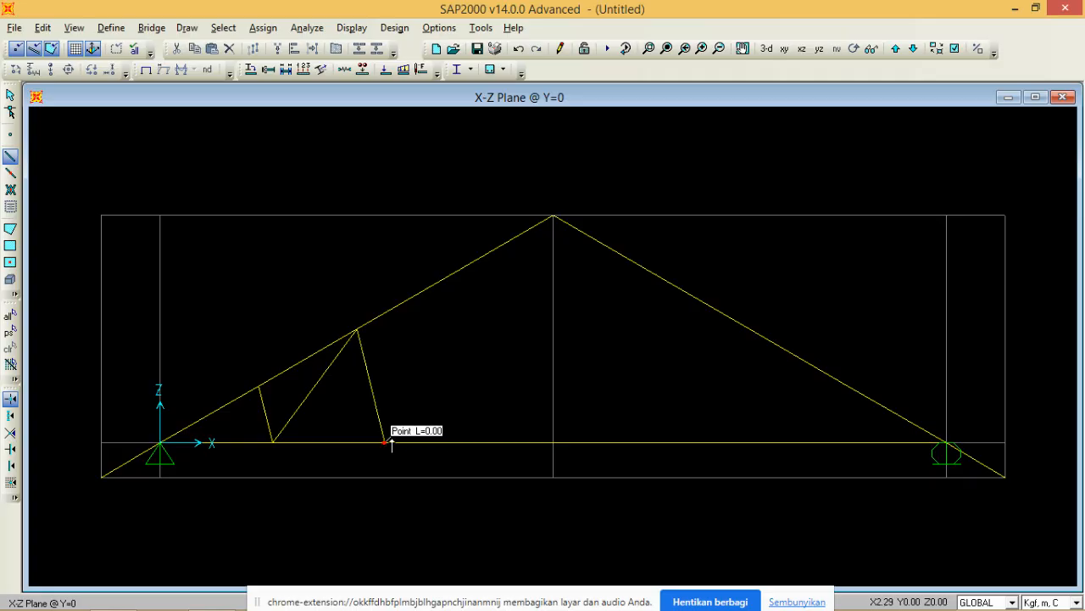
{"action": "left_click", "coordinate": [454, 274]}
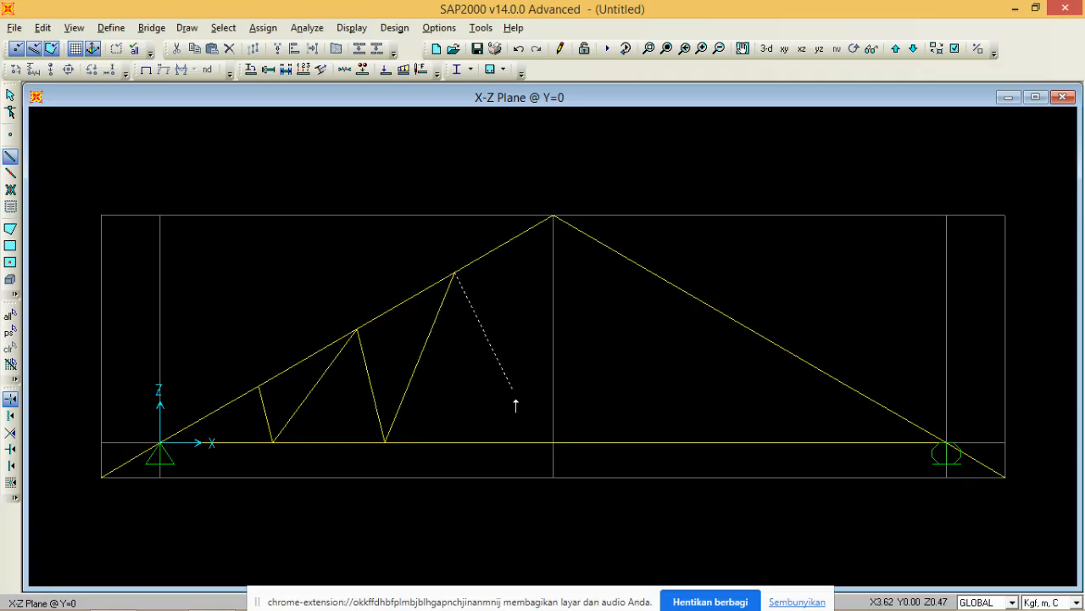
{"action": "left_click", "coordinate": [498, 442]}
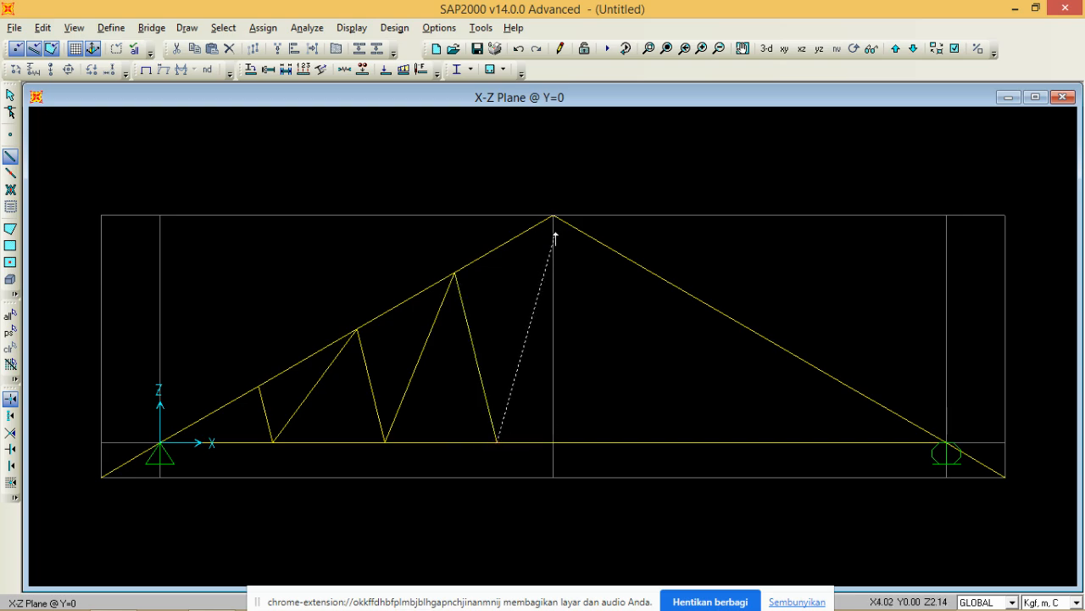
{"action": "left_click", "coordinate": [553, 216]}
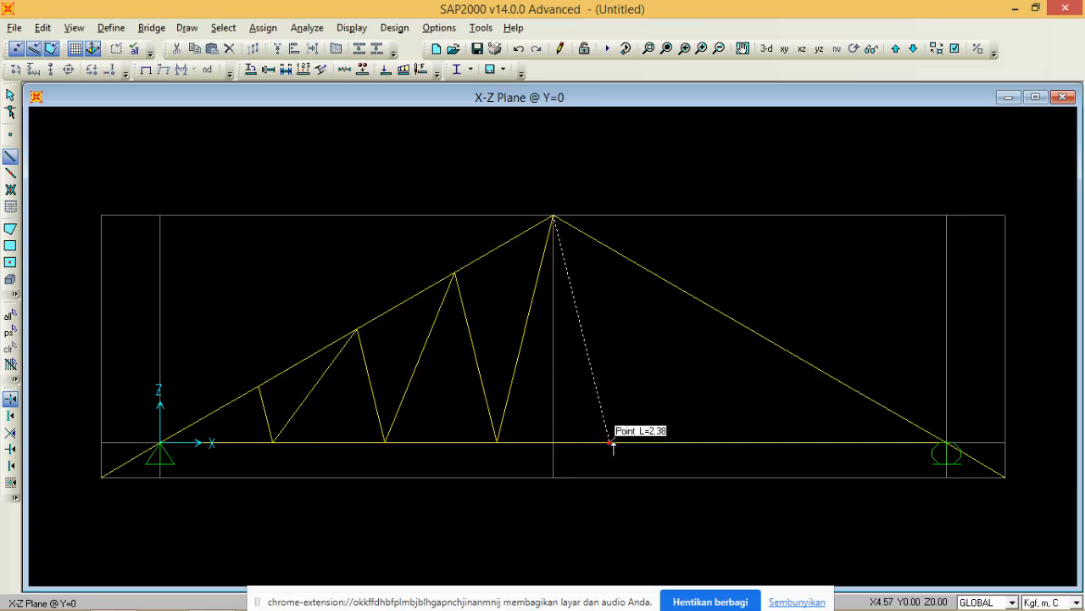
- Continue the zigzag web frames from the apex through the right half, alternating between chord joints and ending at the top chord's X=7 joint
{"action": "left_click", "coordinate": [609, 442]}
{"action": "left_click", "coordinate": [652, 273]}
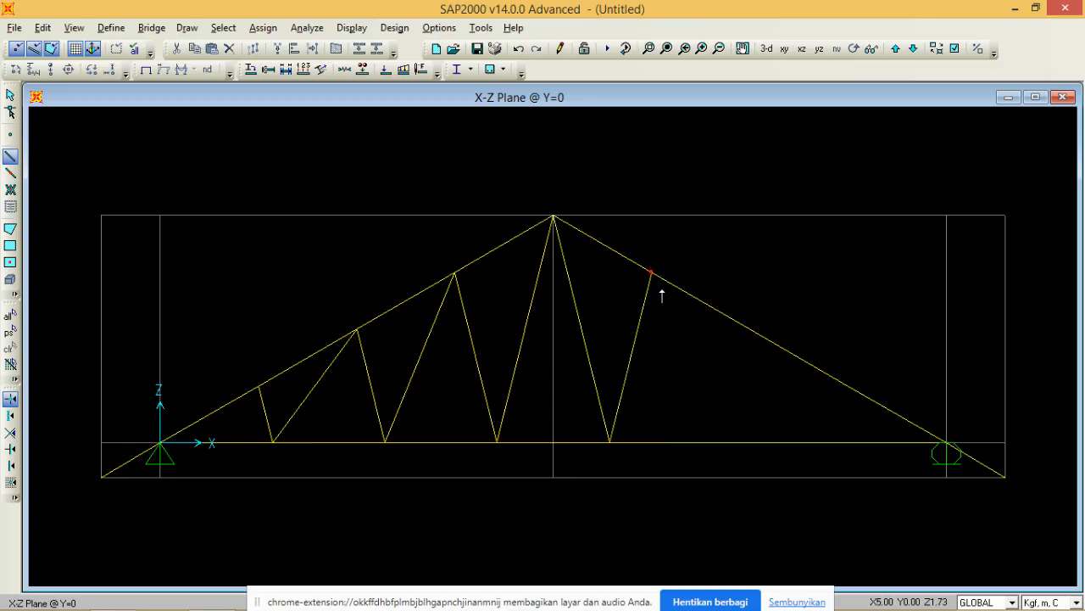
{"action": "left_click", "coordinate": [720, 442]}
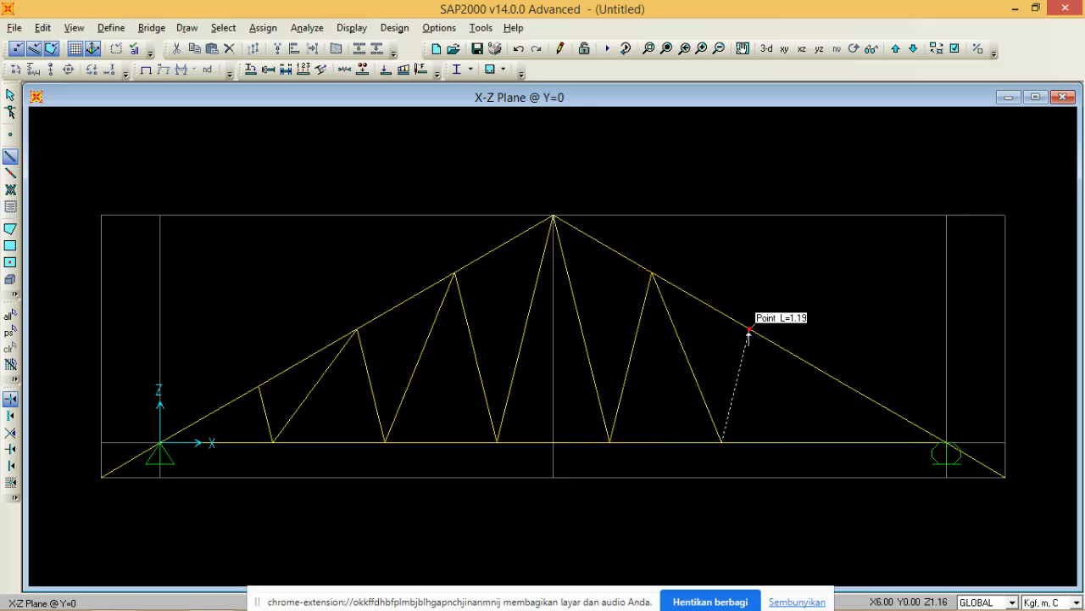
{"action": "left_click", "coordinate": [749, 329]}
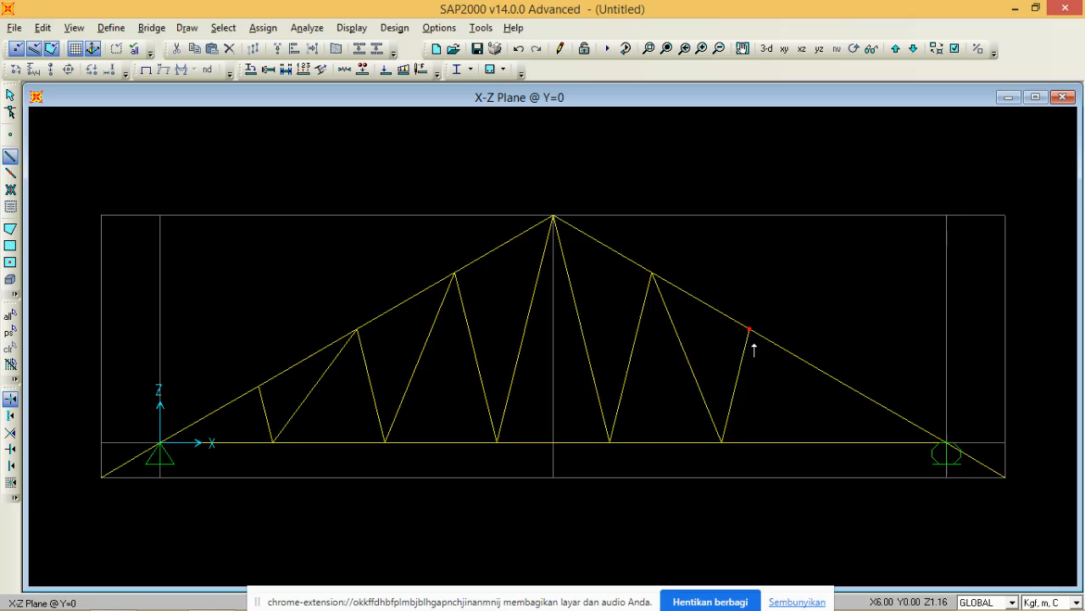
{"action": "left_click", "coordinate": [830, 446]}
{"action": "left_click", "coordinate": [845, 388]}
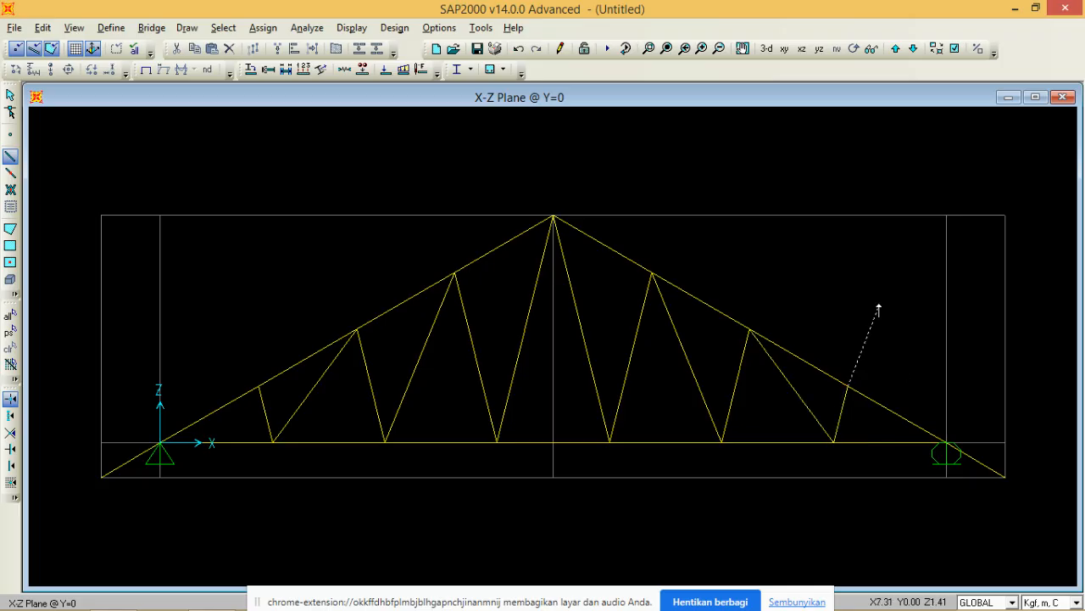
{"action": "key", "text": "Escape"}
- Draw a horizontal tie frame between the top chord joints at X=2 and X=6, and compare the truss layout with the reference drawing
{"action": "left_click", "coordinate": [10, 158]}
{"action": "left_click", "coordinate": [648, 251]}
{"action": "left_click", "coordinate": [363, 332]}
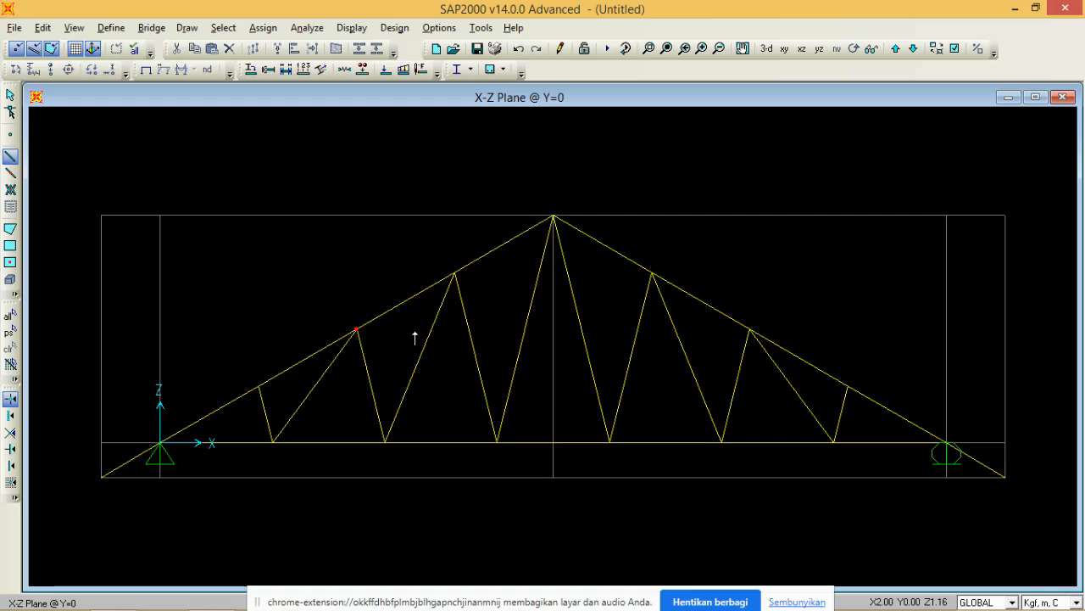
{"action": "left_click", "coordinate": [750, 332]}
{"action": "key", "text": "Escape"}
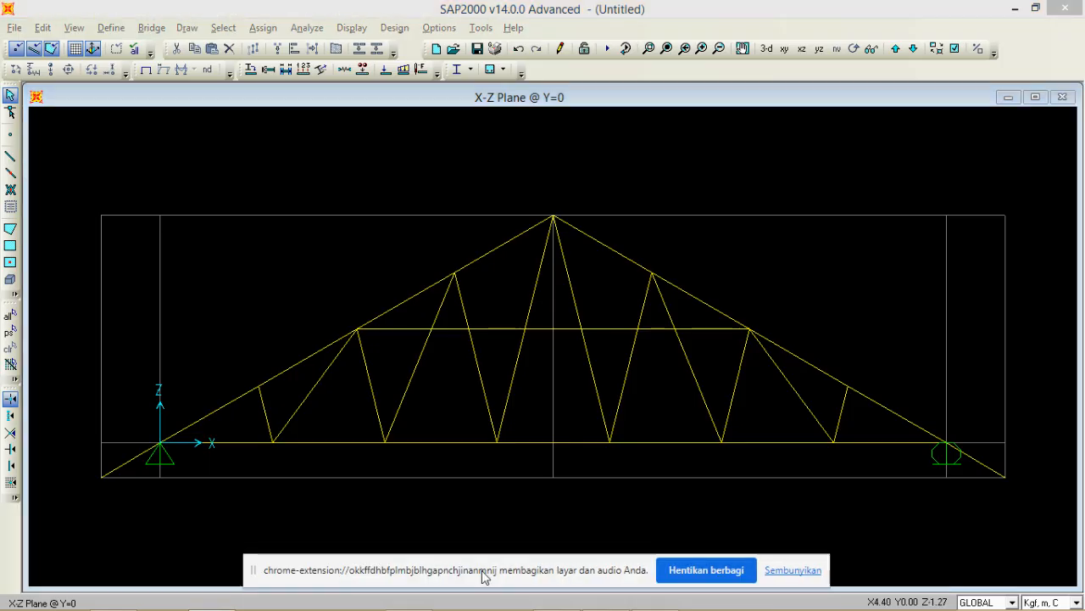
{"action": "left_click", "coordinate": [554, 594]}
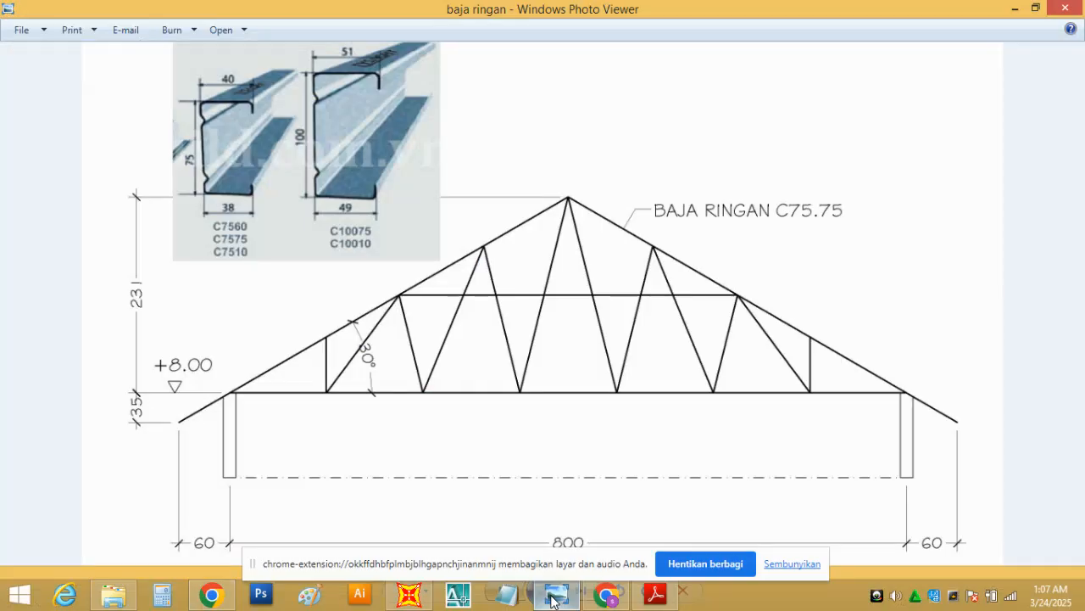
{"action": "left_click", "coordinate": [554, 594]}
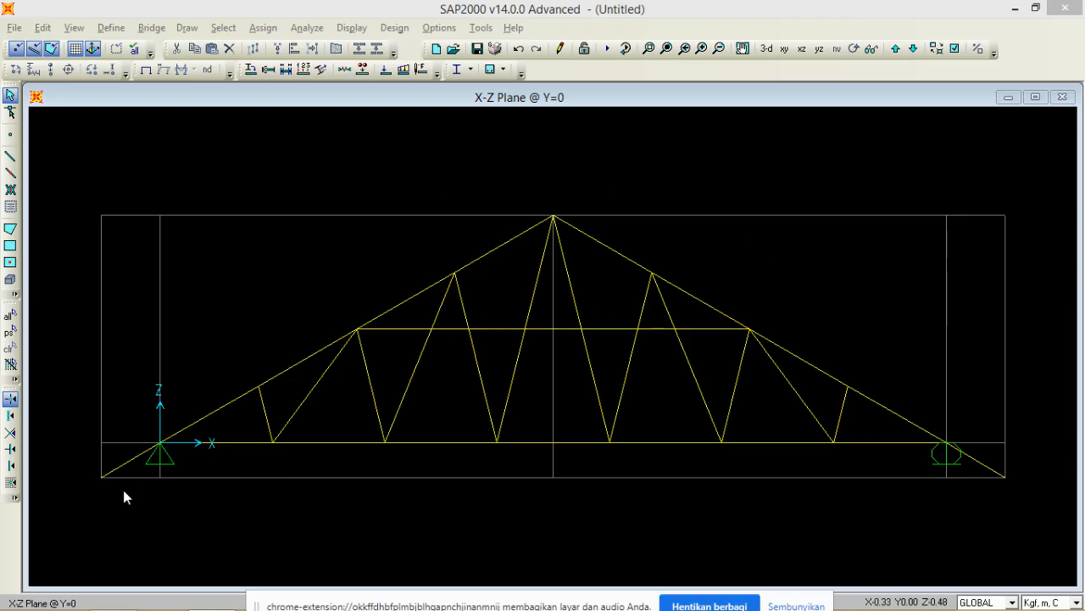
- Divide all truss frames by breaking them at intersections with the selected joints and frames
{"action": "left_click_drag", "start_coordinate": [730, 202], "coordinate": [1024, 141]}
{"action": "left_click", "coordinate": [42, 27]}
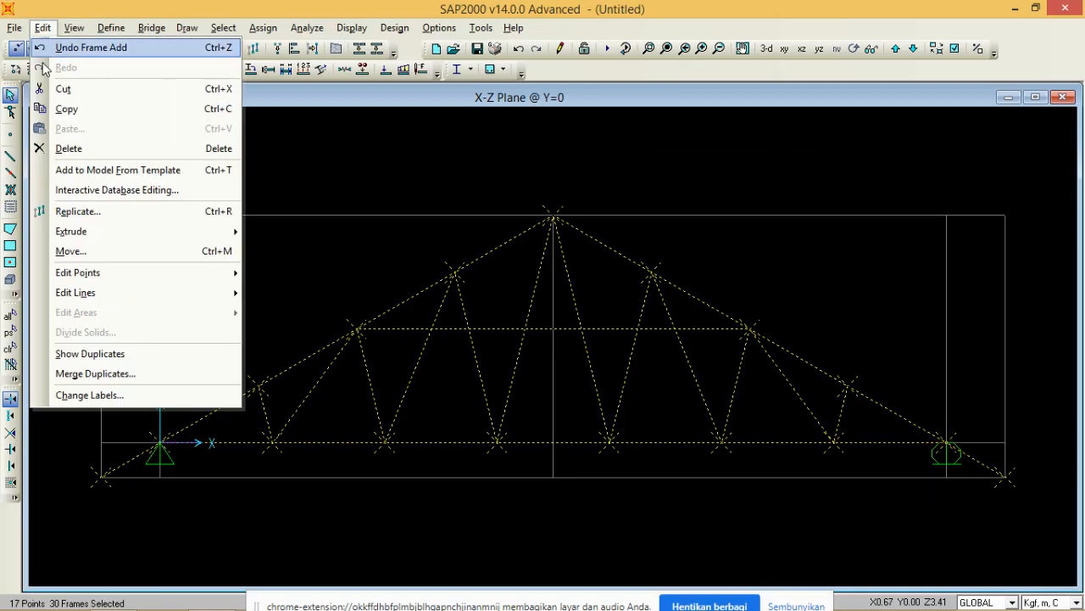
{"action": "mouse_move", "coordinate": [94, 280]}
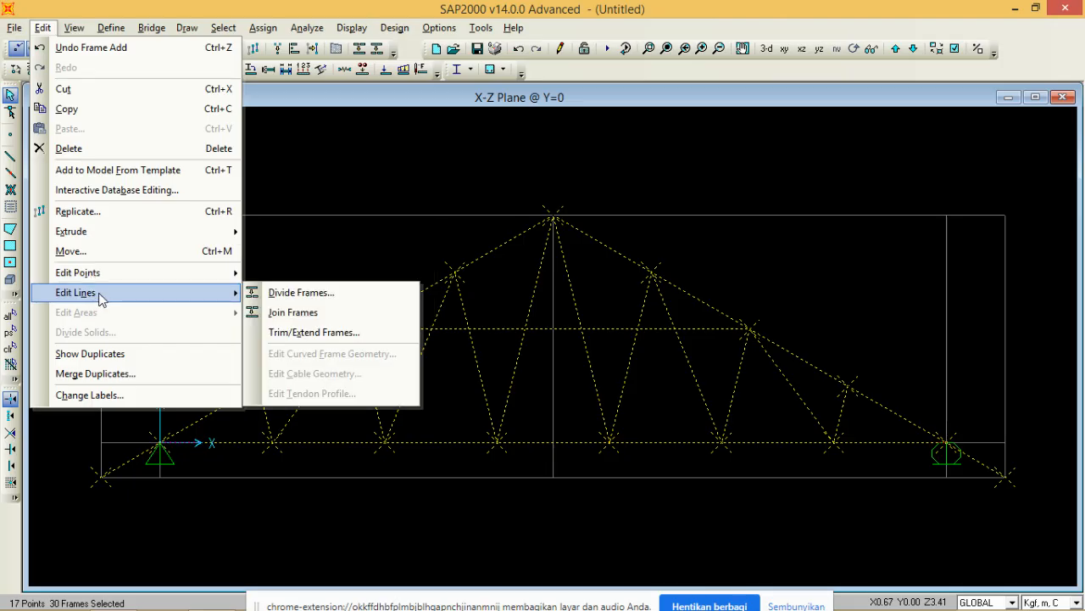
{"action": "left_click", "coordinate": [286, 293]}
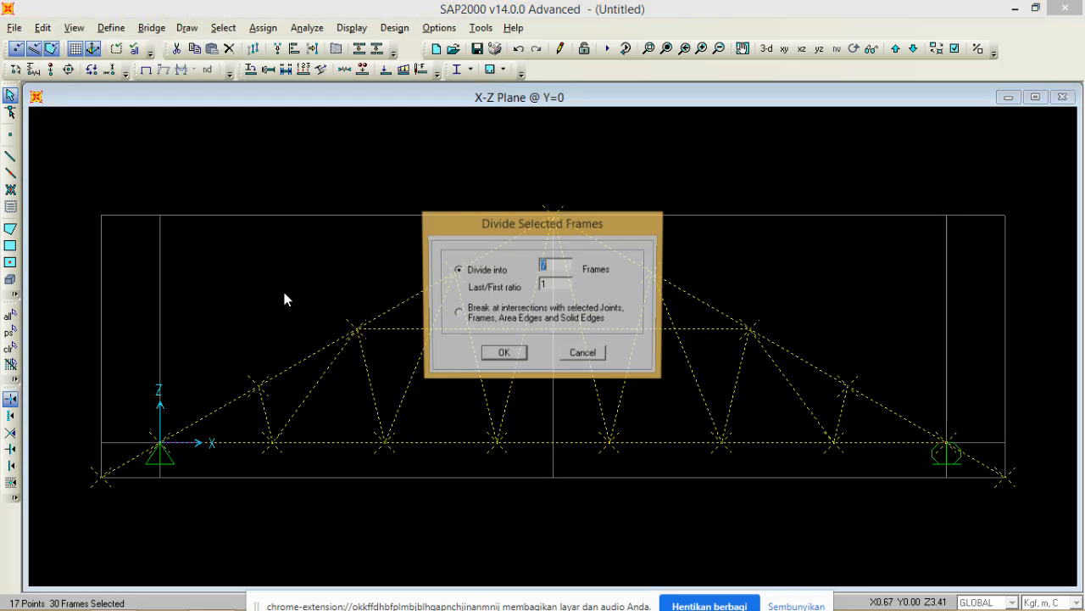
{"action": "left_click", "coordinate": [468, 319]}
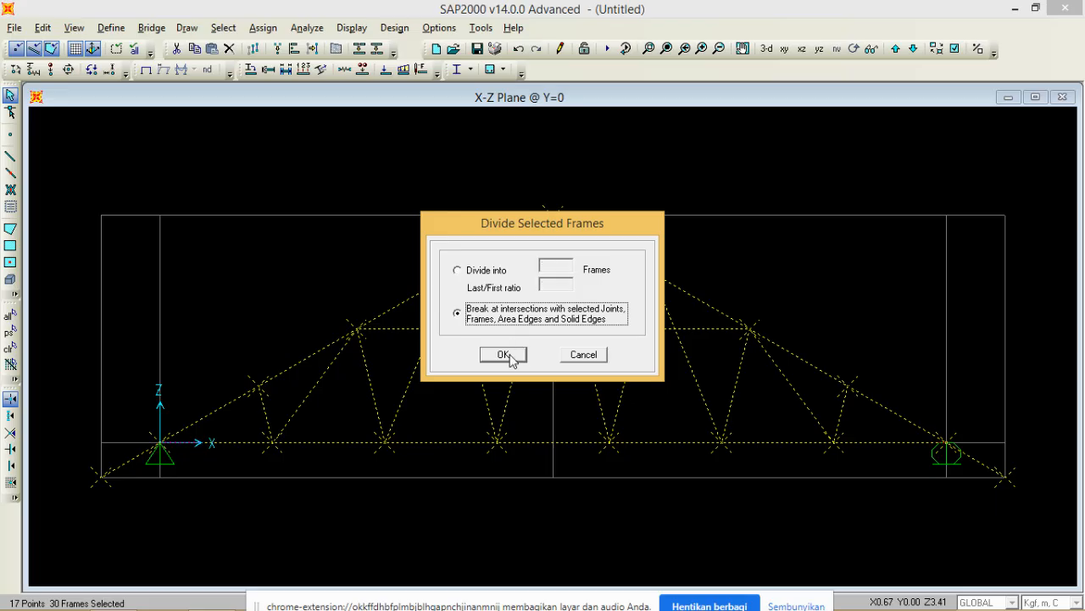
{"action": "left_click", "coordinate": [509, 354]}
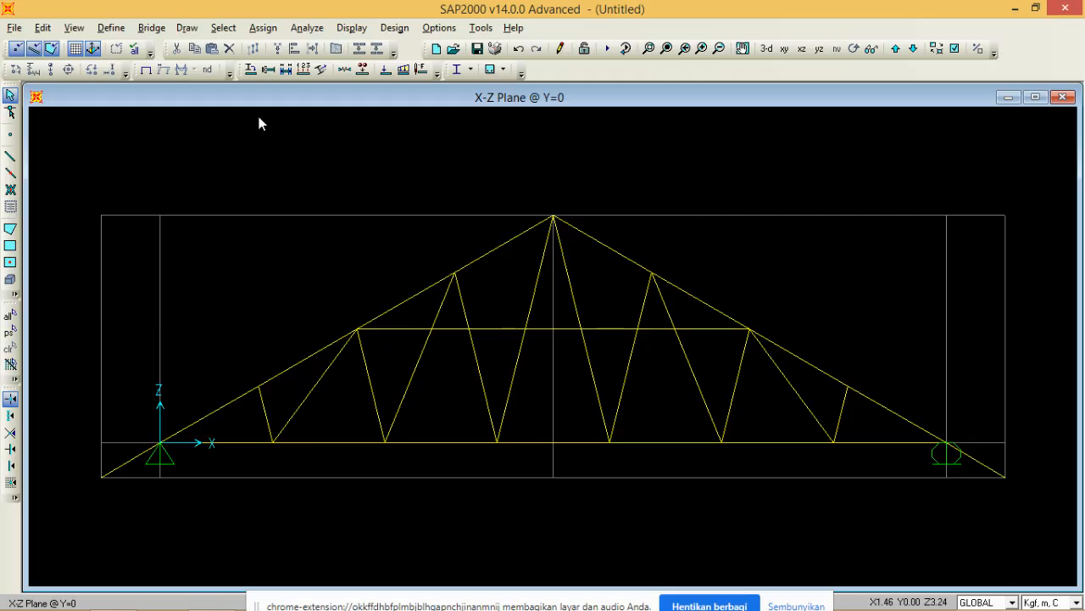
- Open the material definitions and select the A992Fy50 steel material
{"action": "left_click", "coordinate": [108, 28]}
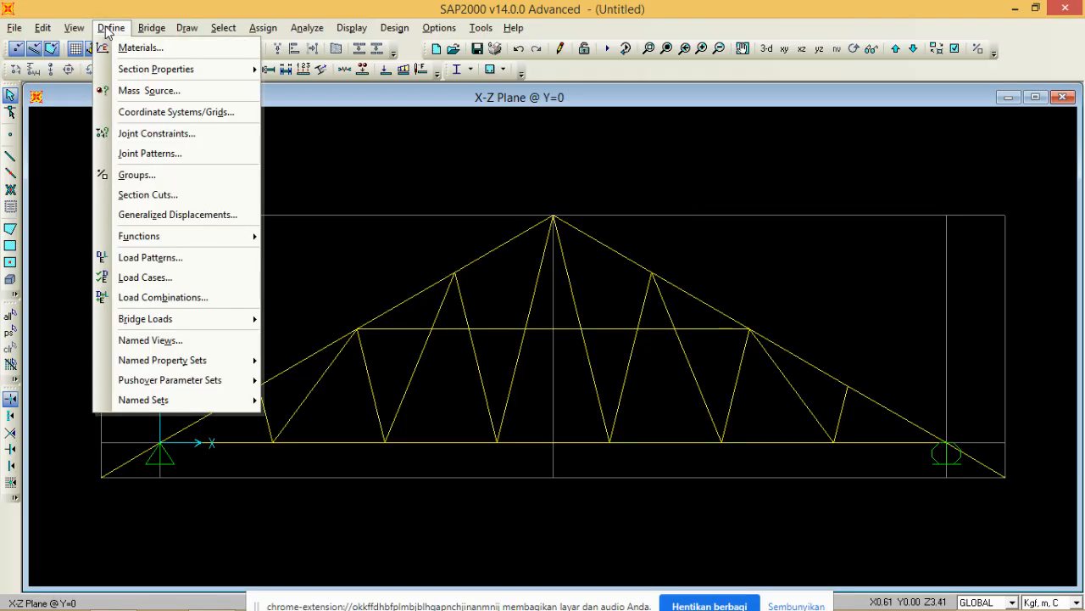
{"action": "left_click", "coordinate": [136, 48]}
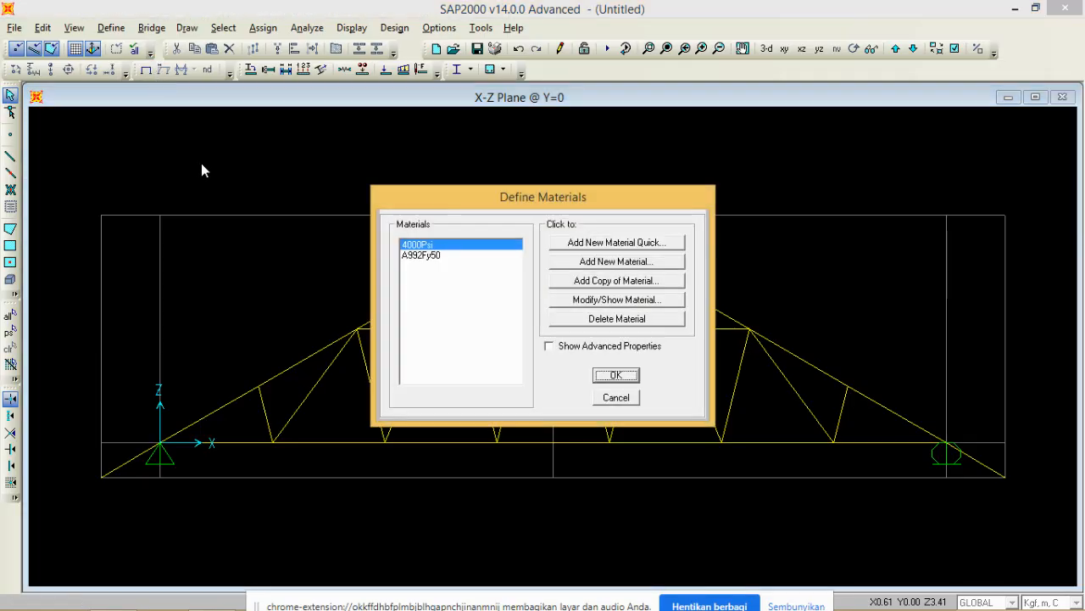
{"action": "left_click", "coordinate": [422, 256]}
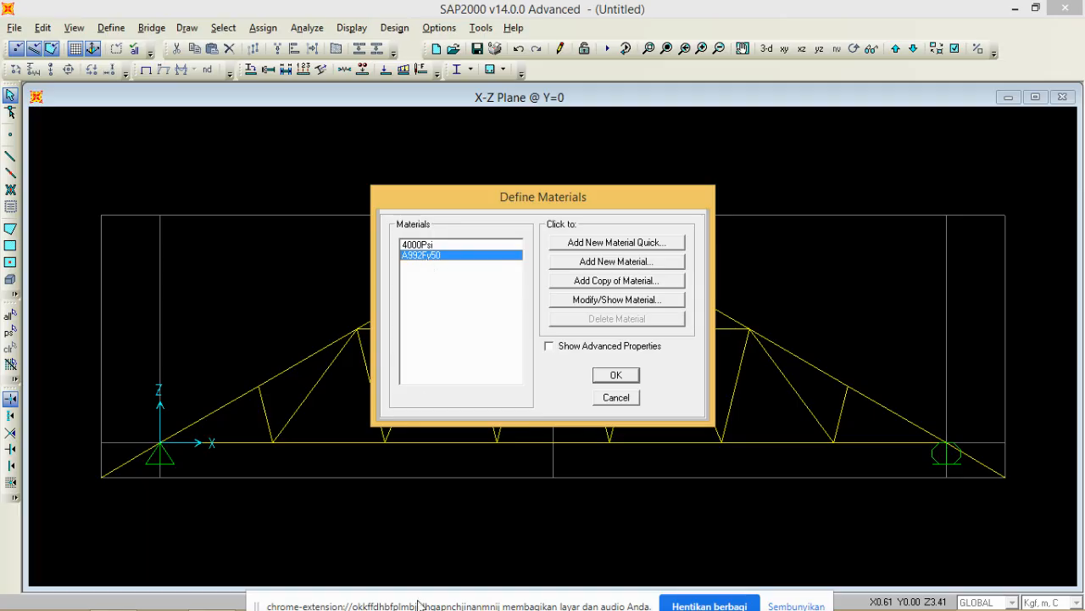
- Examine the baja ringan reference drawing for the truss profile and the steel's yield strength, and return to the SAP2000 material definitions
{"action": "mouse_move", "coordinate": [479, 601]}
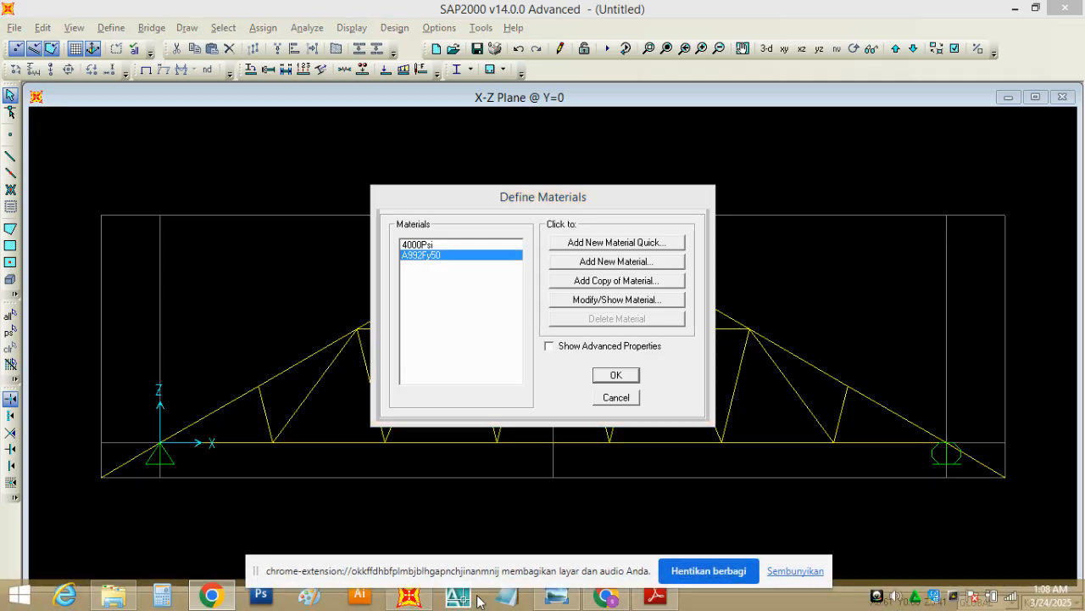
{"action": "mouse_move", "coordinate": [557, 597]}
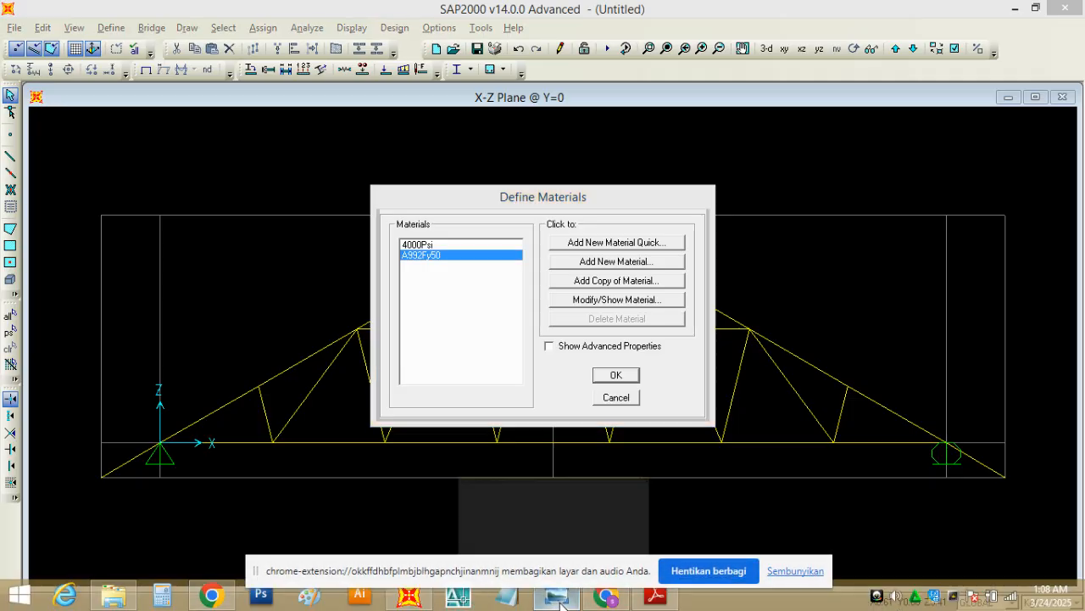
{"action": "left_click", "coordinate": [580, 502]}
{"action": "left_click_drag", "start_coordinate": [640, 422], "coordinate": [633, 285]}
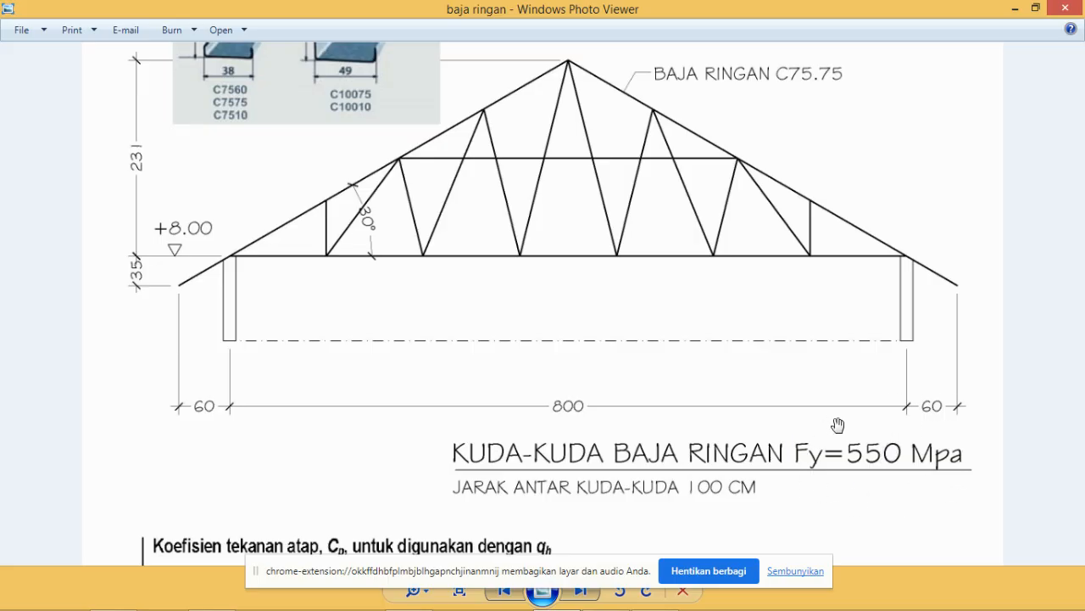
{"action": "left_click_drag", "start_coordinate": [779, 332], "coordinate": [776, 395]}
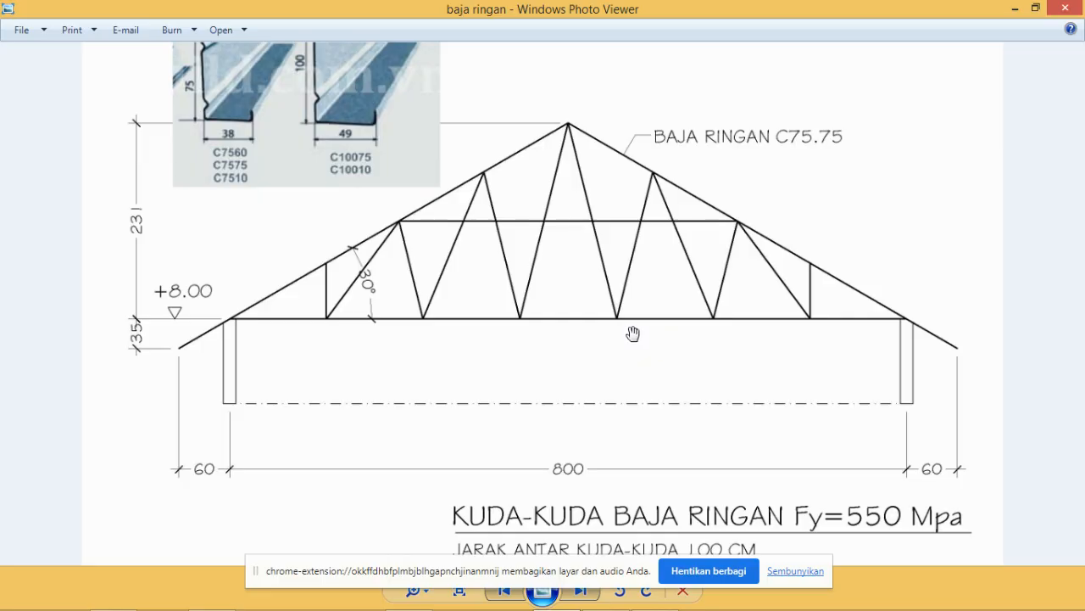
{"action": "left_click_drag", "start_coordinate": [630, 332], "coordinate": [626, 252]}
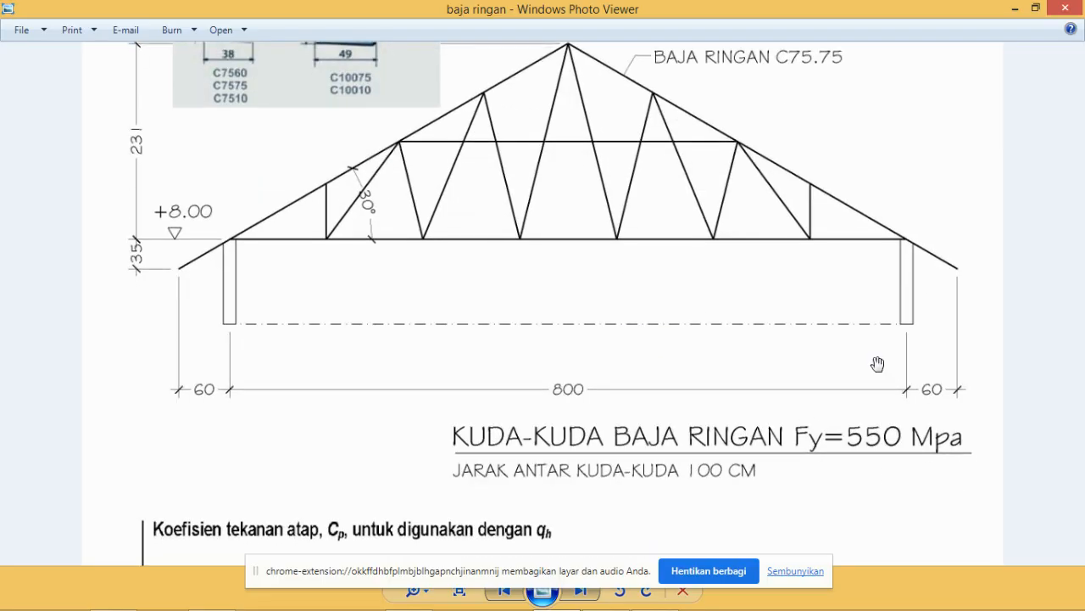
{"action": "mouse_move", "coordinate": [503, 604]}
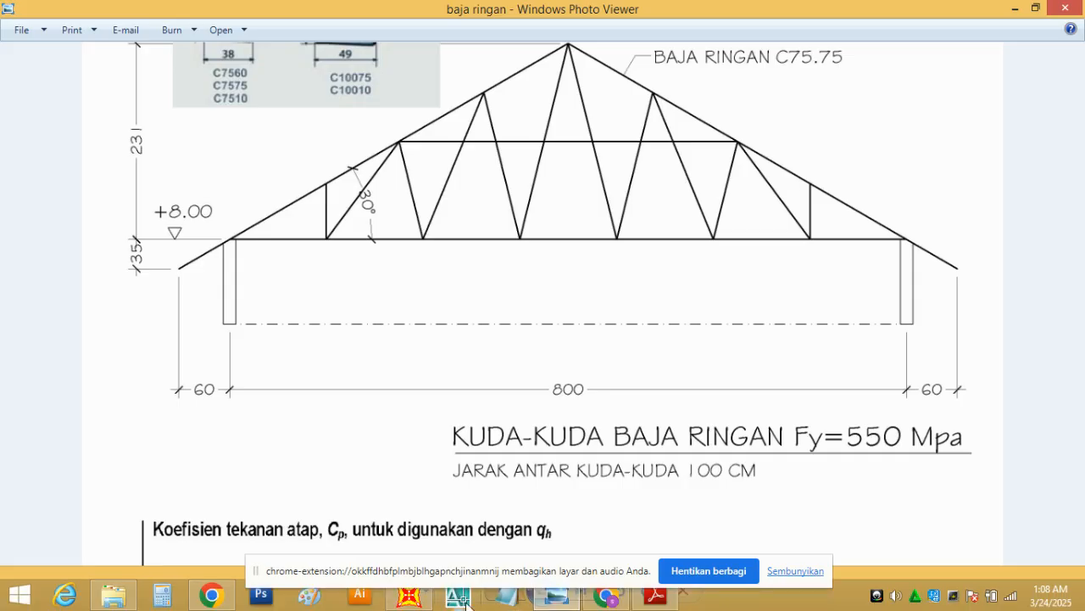
{"action": "left_click", "coordinate": [410, 596]}
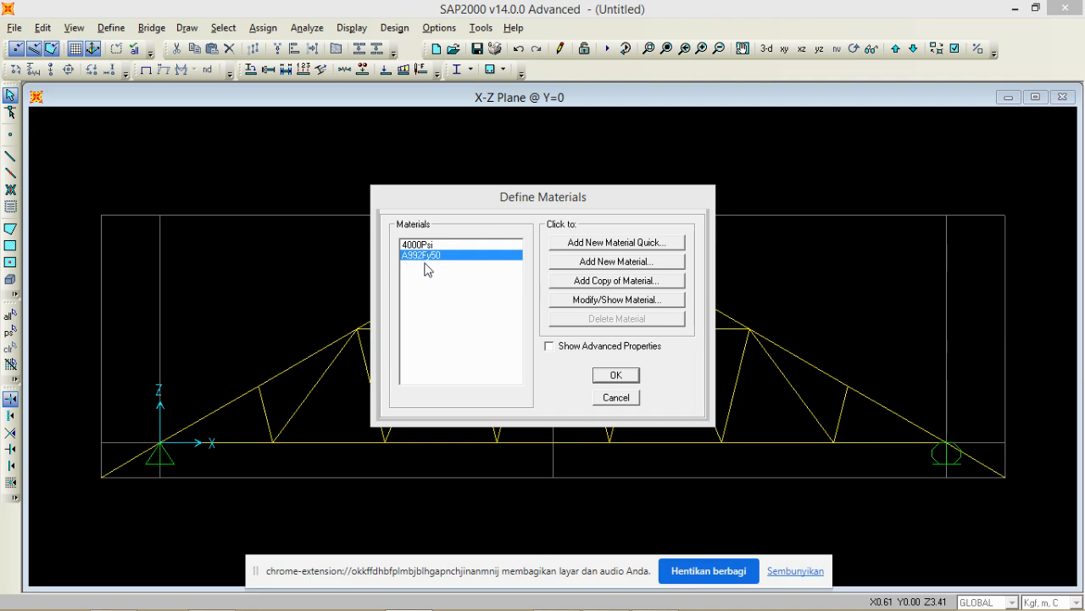
- Rename the A992Fy50 material to BAJA and switch its property units to N, mm, C
{"action": "left_click", "coordinate": [612, 304]}
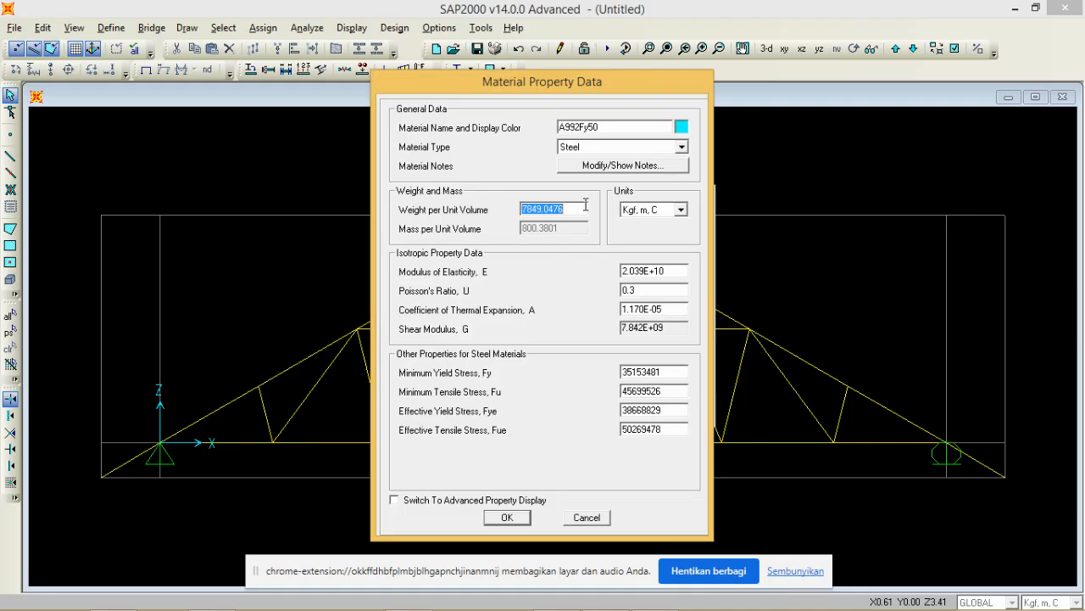
{"action": "left_click", "coordinate": [606, 125]}
{"action": "left_click_drag", "start_coordinate": [607, 125], "coordinate": [546, 132]}
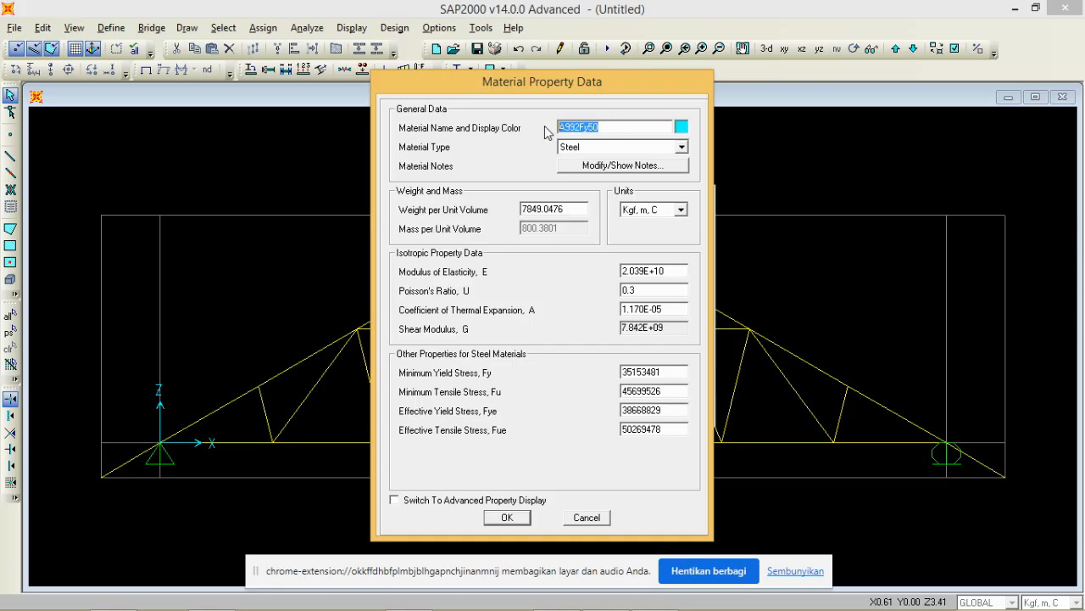
{"action": "type", "text": "baja"}
{"action": "left_click", "coordinate": [681, 209]}
{"action": "left_click", "coordinate": [671, 235]}
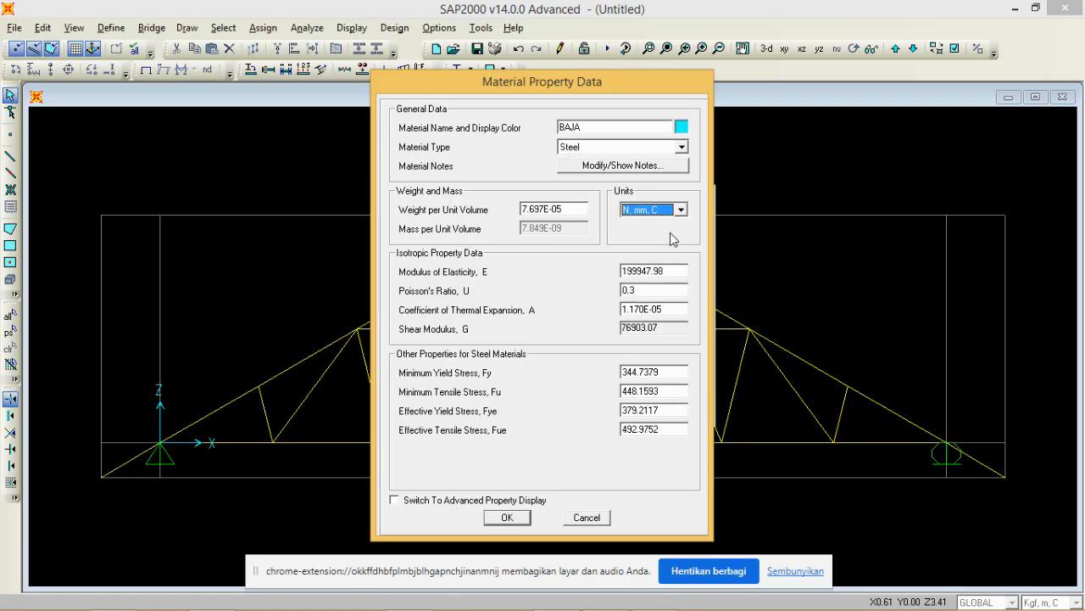
- Set the BAJA material's minimum yield stress Fy to 550 and its minimum tensile stress Fu to 1.5 times that, 825
{"action": "double_click", "coordinate": [670, 372]}
{"action": "type", "text": "5"}
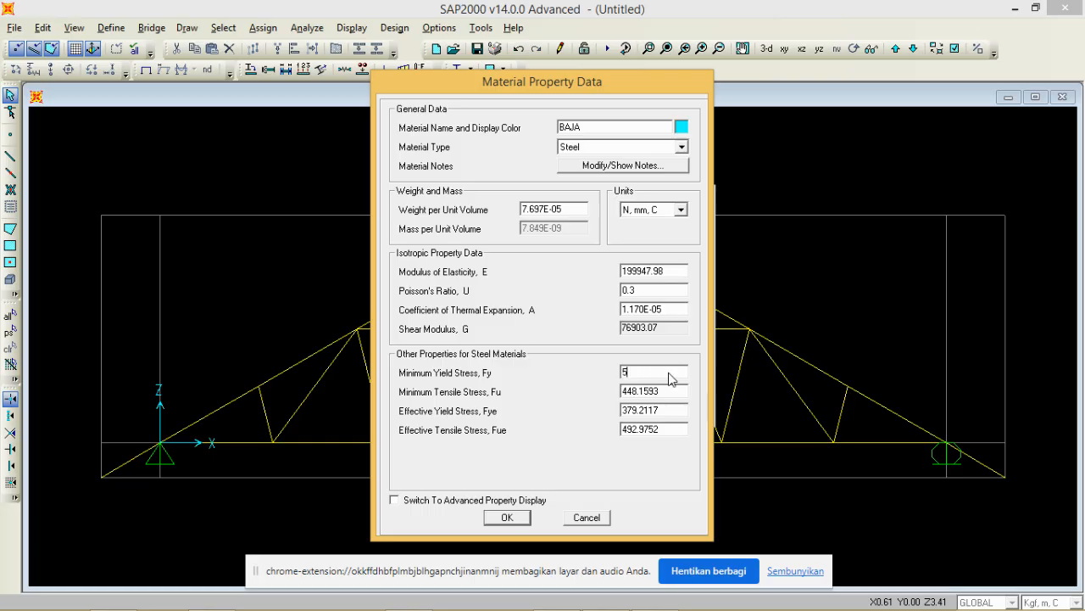
{"action": "type", "text": "50"}
{"action": "double_click", "coordinate": [664, 392]}
{"action": "type", "text": "1.5*55"}
{"action": "left_click", "coordinate": [663, 411]}
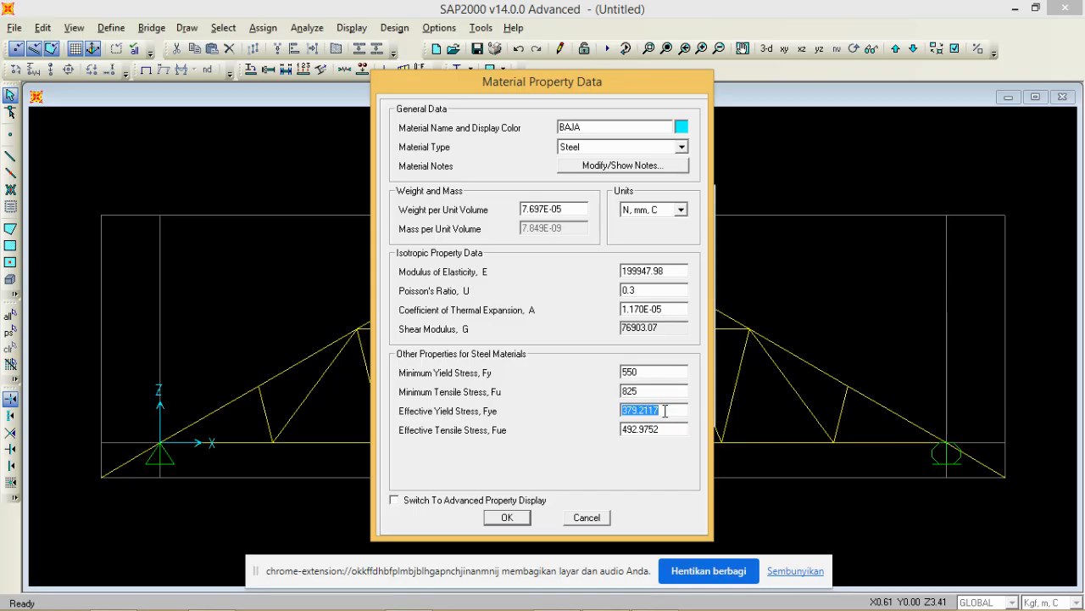
- Set the BAJA material's effective yield stress Fye to 605 and effective tensile stress Fue to 907.5, and accept the material definitions
{"action": "type", "text": "1.1*550"}
{"action": "left_click", "coordinate": [666, 432]}
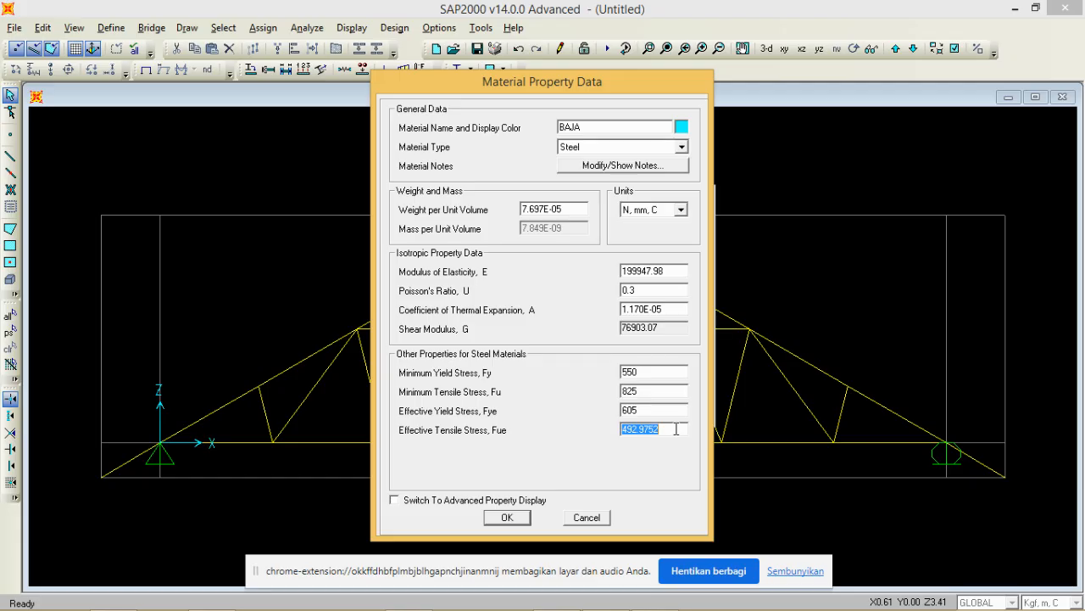
{"action": "type", "text": "1.1*825"}
{"action": "double_click", "coordinate": [665, 390]}
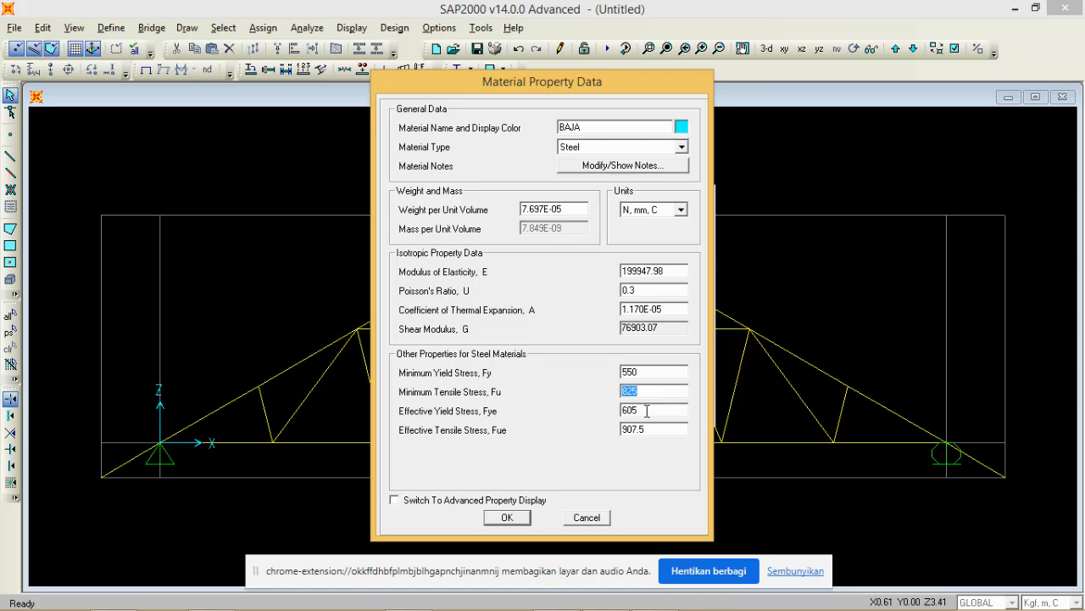
{"action": "double_click", "coordinate": [657, 411]}
{"action": "double_click", "coordinate": [643, 391]}
{"action": "left_click", "coordinate": [508, 517]}
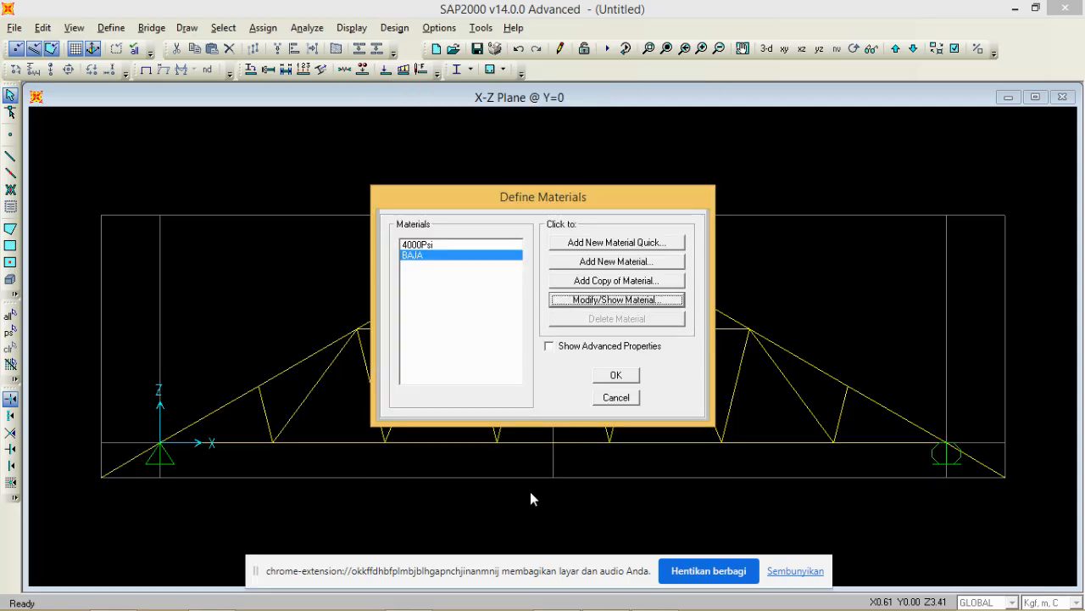
{"action": "left_click", "coordinate": [617, 376]}
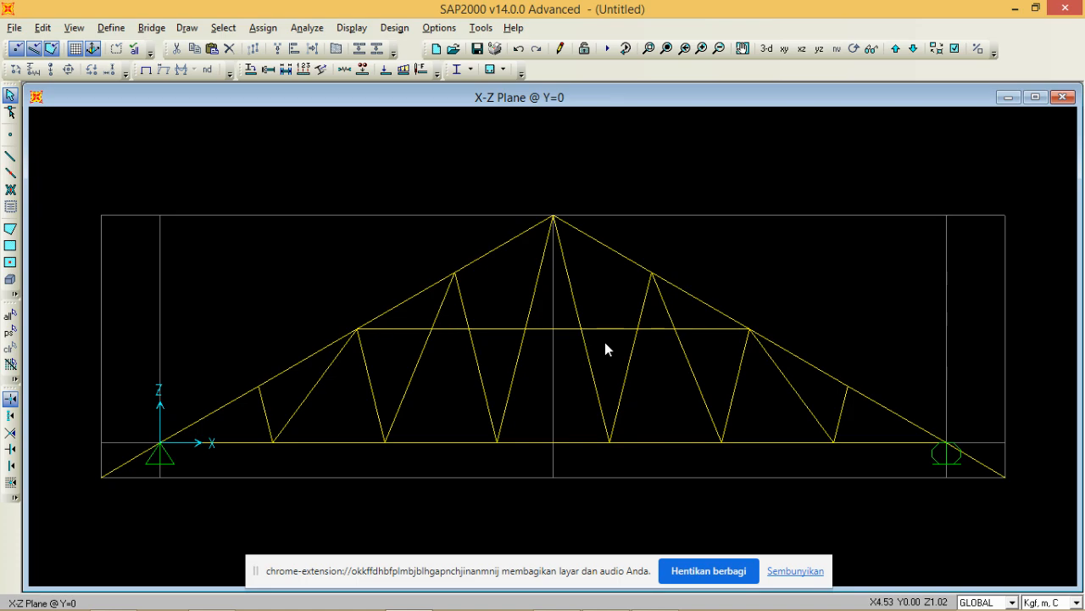
{"action": "left_click", "coordinate": [533, 565]}
{"action": "left_click_drag", "start_coordinate": [531, 566], "coordinate": [534, 600]}
{"action": "left_click", "coordinate": [526, 519]}
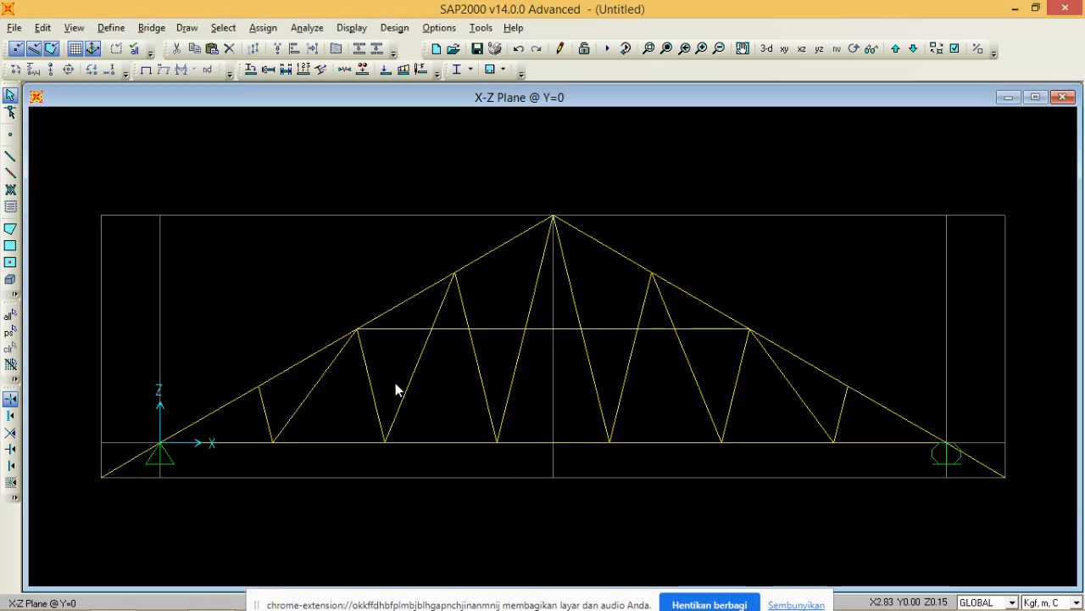
- Open the frame section definitions, examine the C75.75 profile in the baja ringan reference drawing, then return to SAP2000 and leave the definitions unchanged
{"action": "left_click", "coordinate": [107, 30]}
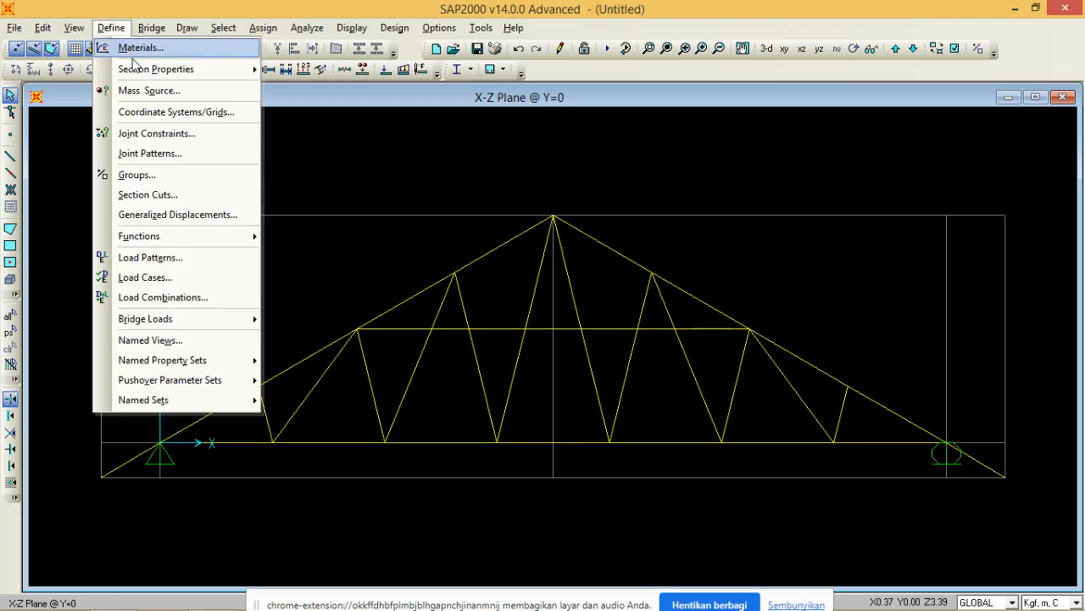
{"action": "mouse_move", "coordinate": [140, 72]}
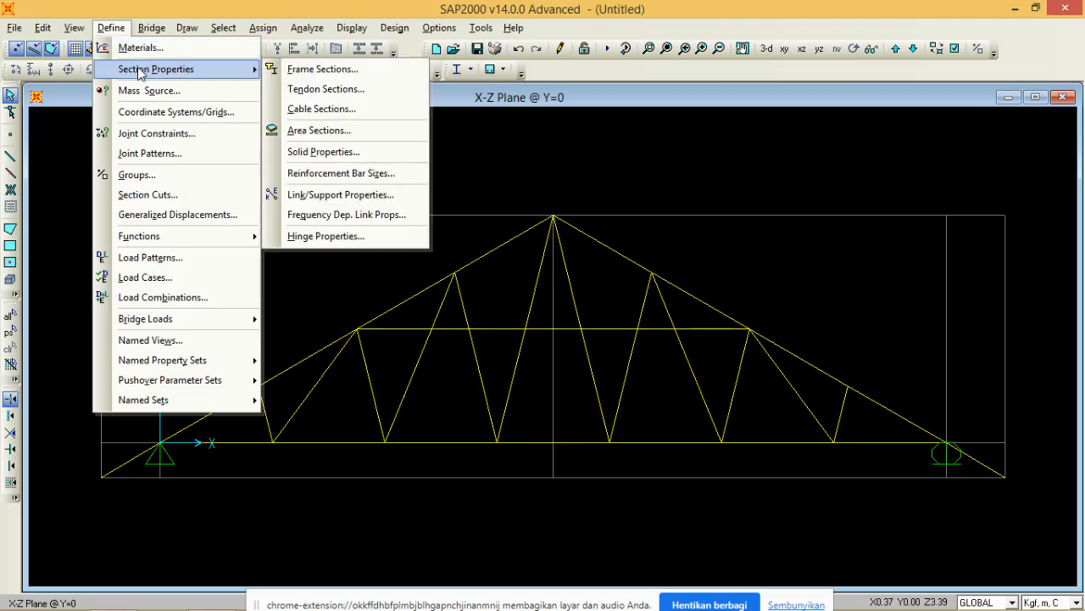
{"action": "left_click", "coordinate": [297, 71]}
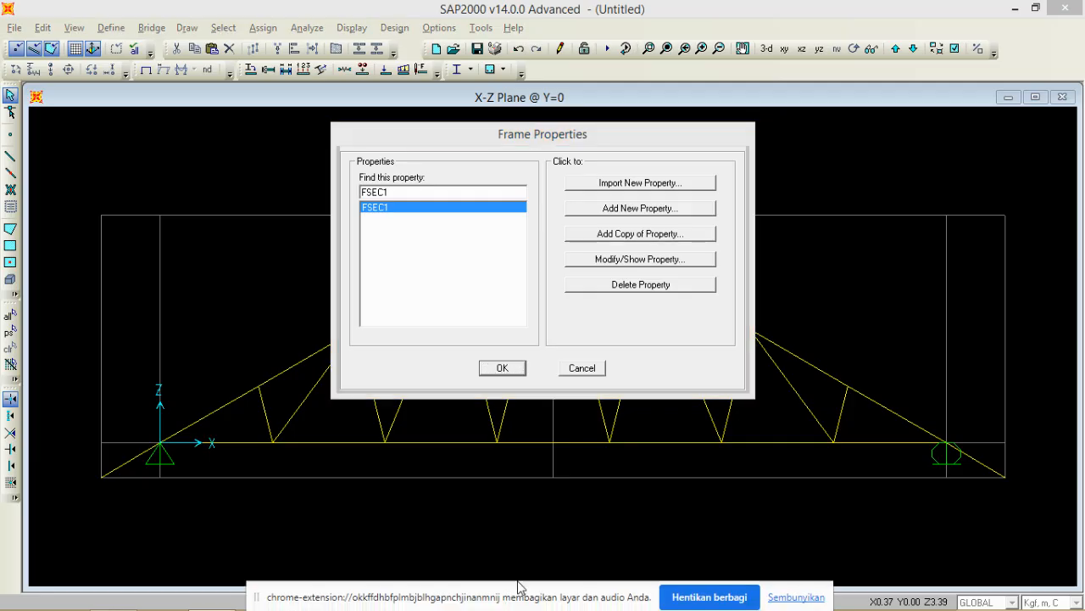
{"action": "left_click", "coordinate": [556, 595]}
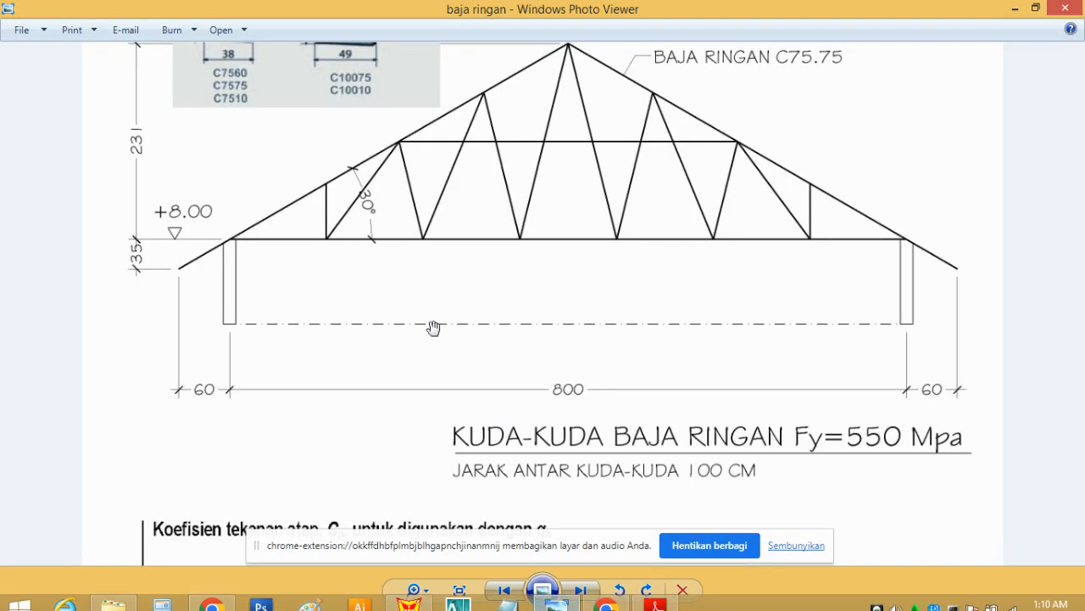
{"action": "left_click_drag", "start_coordinate": [356, 269], "coordinate": [389, 479]}
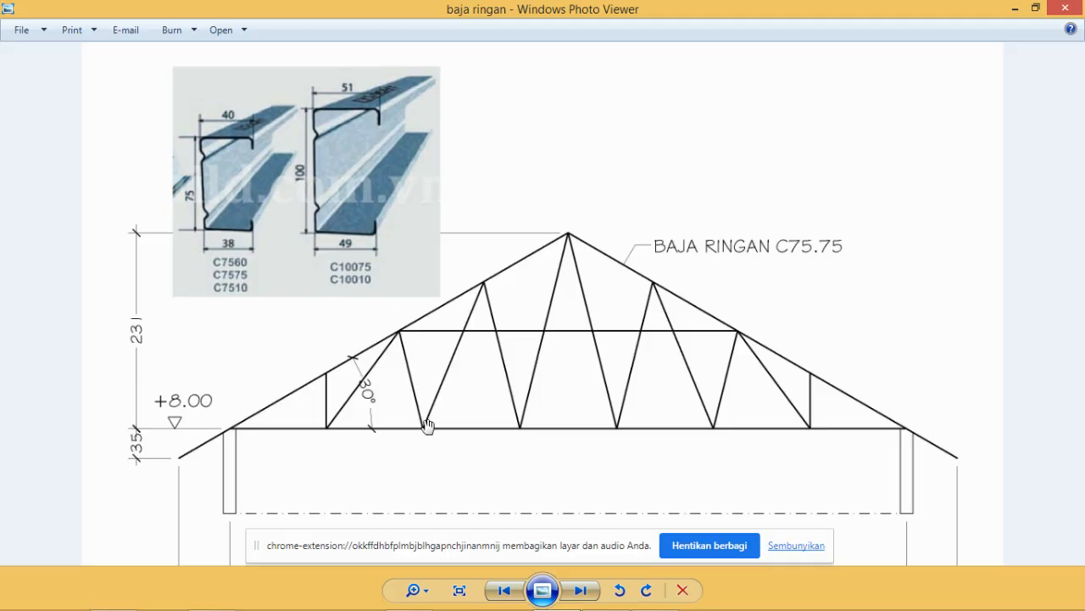
{"action": "mouse_move", "coordinate": [456, 577]}
{"action": "left_click", "coordinate": [408, 593]}
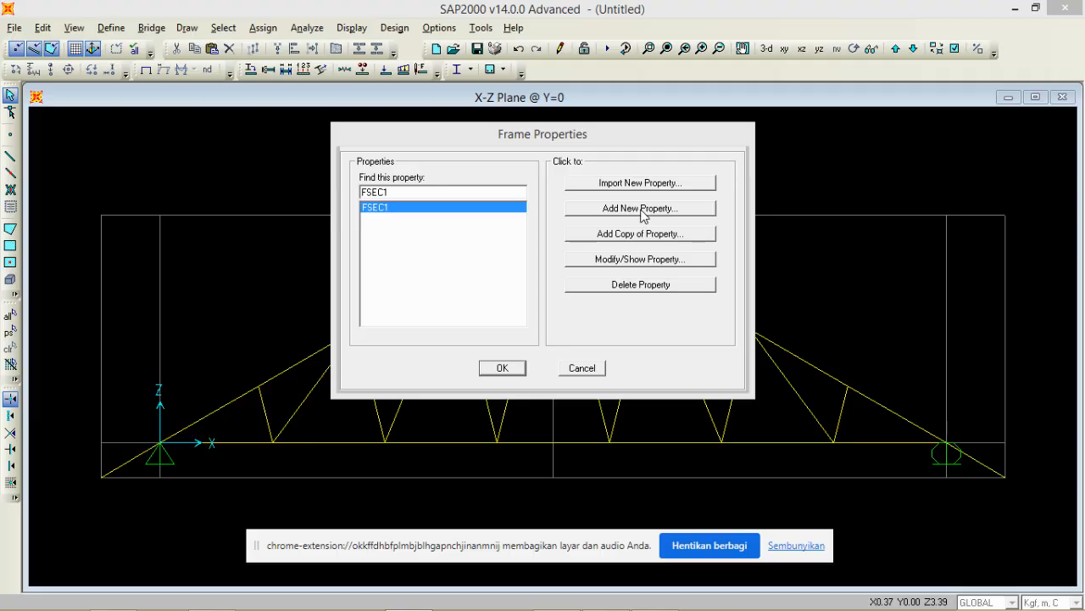
{"action": "left_click", "coordinate": [581, 367]}
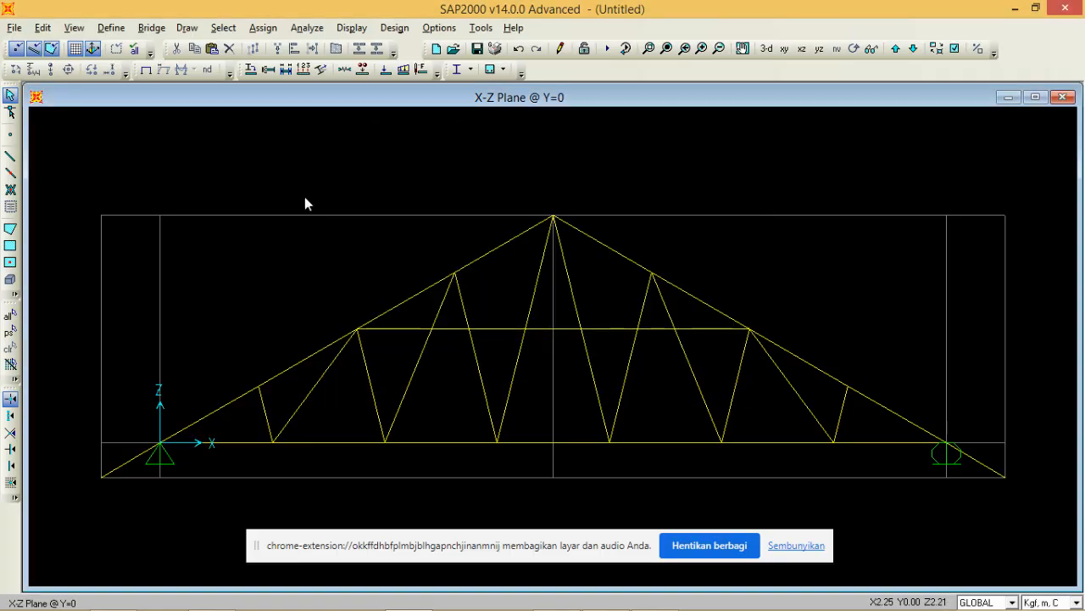
- Add a new frame section property of type Other using Section Designer
{"action": "left_click", "coordinate": [119, 31]}
{"action": "mouse_move", "coordinate": [140, 71]}
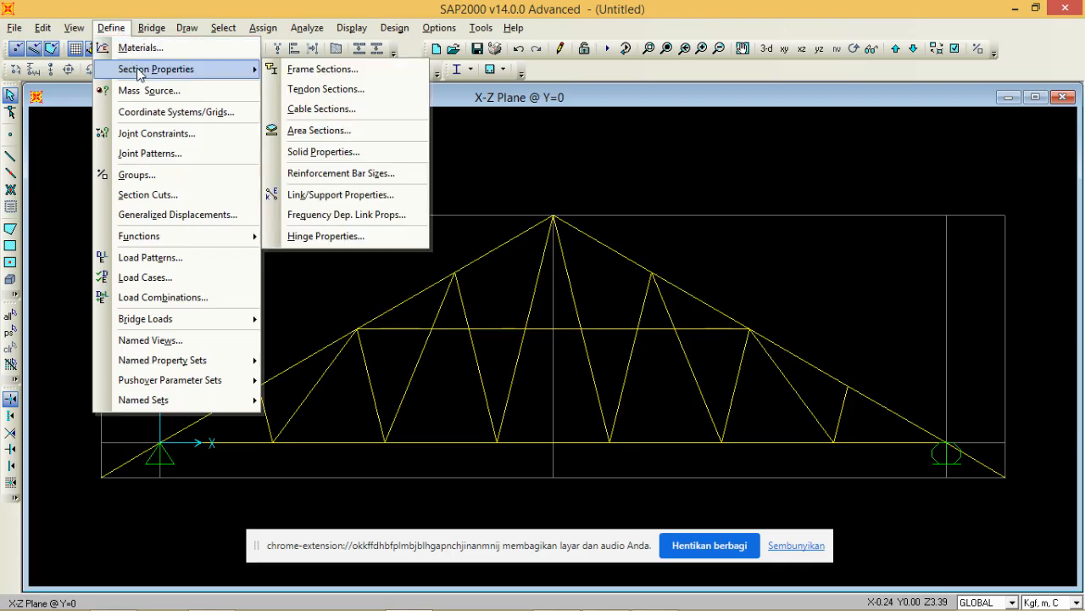
{"action": "left_click", "coordinate": [303, 72]}
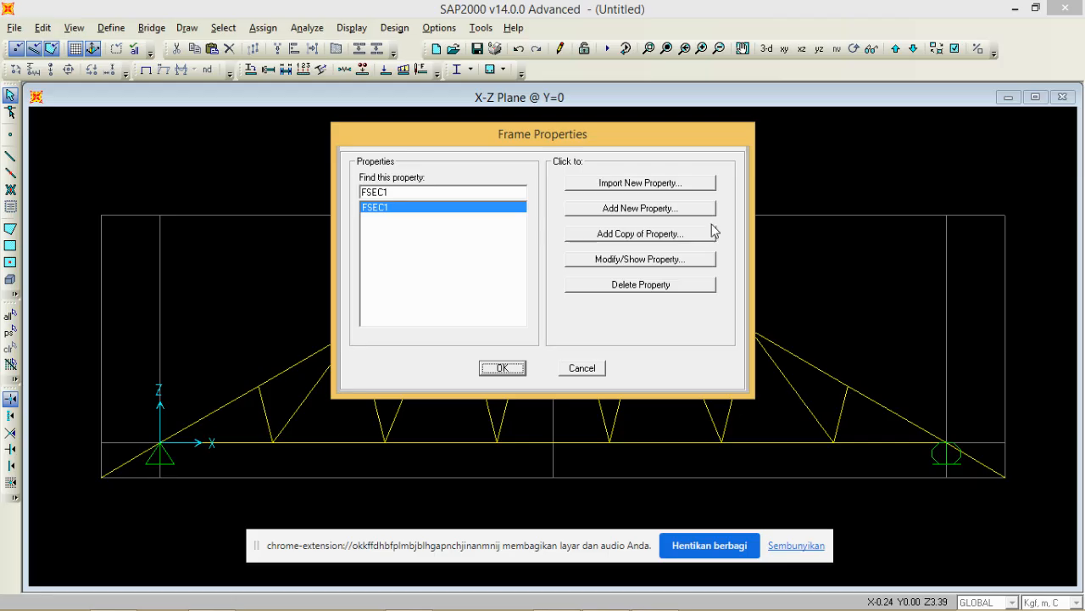
{"action": "left_click", "coordinate": [661, 210]}
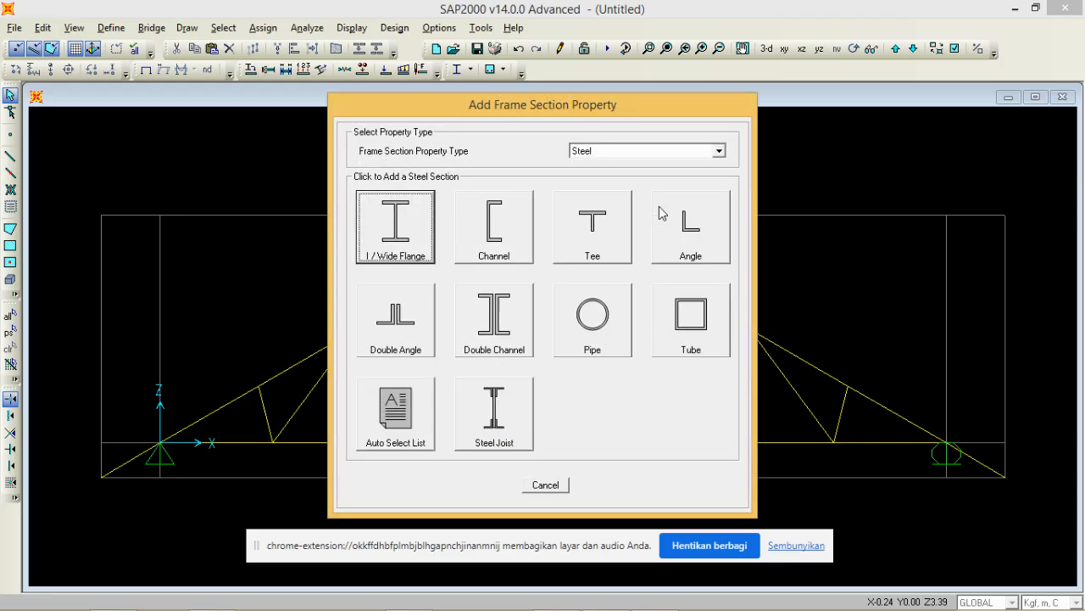
{"action": "left_click", "coordinate": [719, 151]}
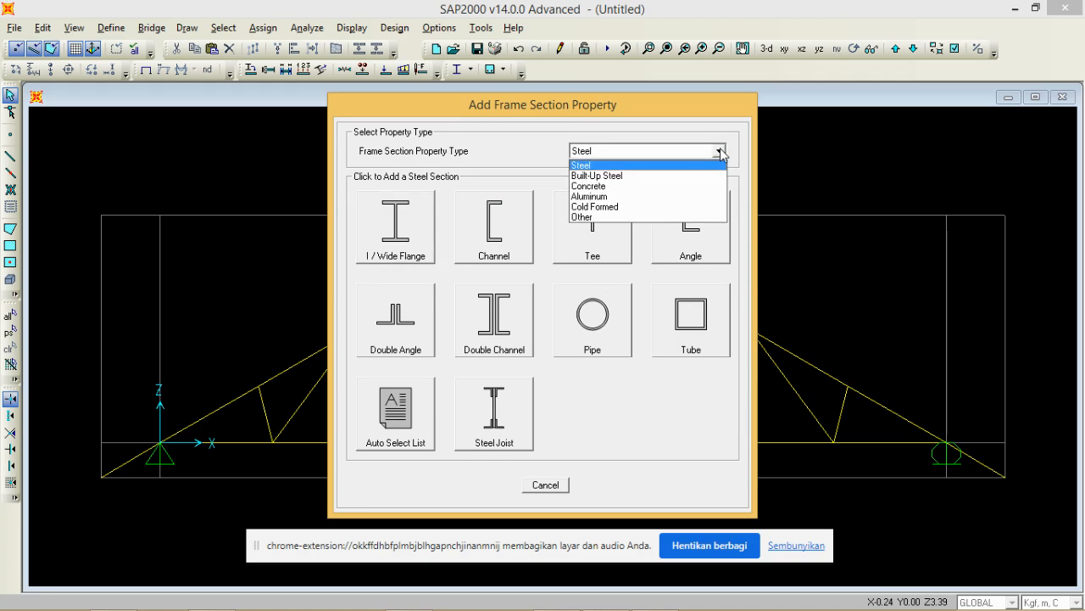
{"action": "left_click", "coordinate": [600, 217]}
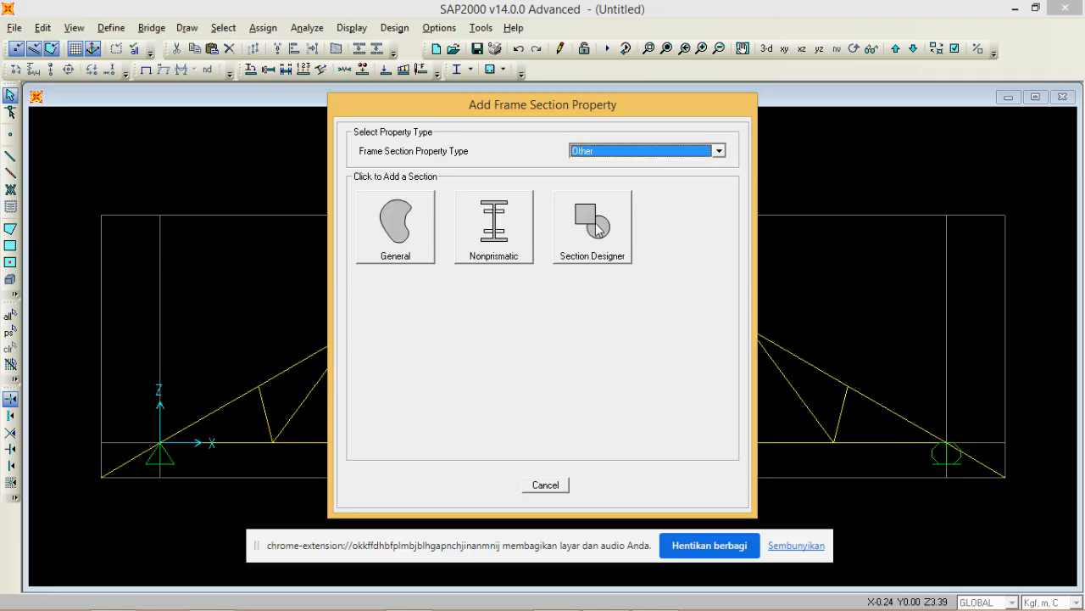
{"action": "left_click", "coordinate": [598, 227]}
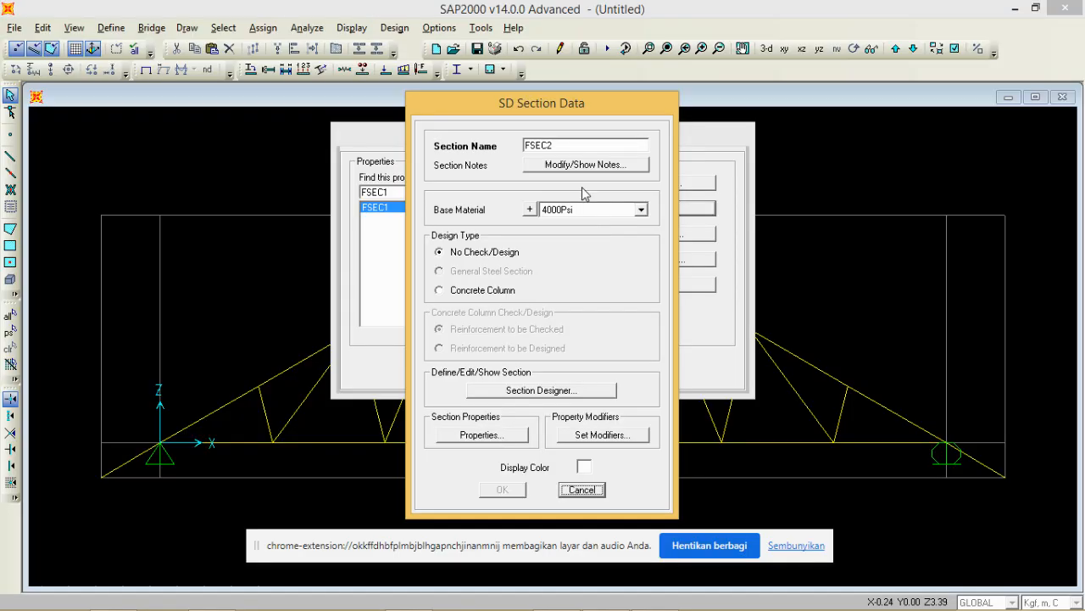
- Name the section C75-75, assign BAJA as its base material and set its design type to General Steel Section
{"action": "double_click", "coordinate": [564, 145]}
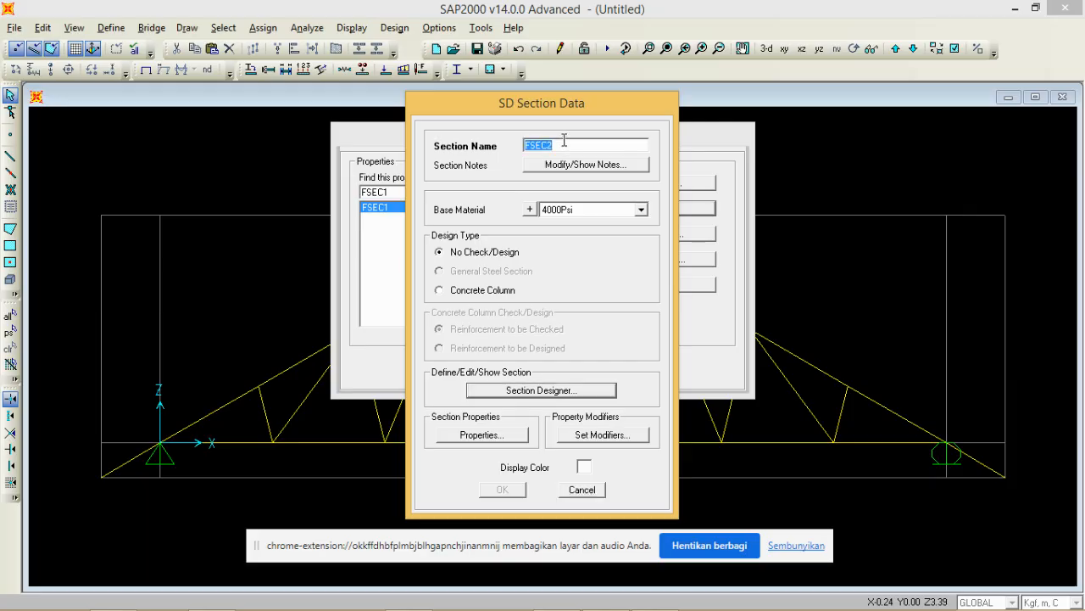
{"action": "type", "text": "C"}
{"action": "type", "text": "75-75"}
{"action": "left_click", "coordinate": [641, 210]}
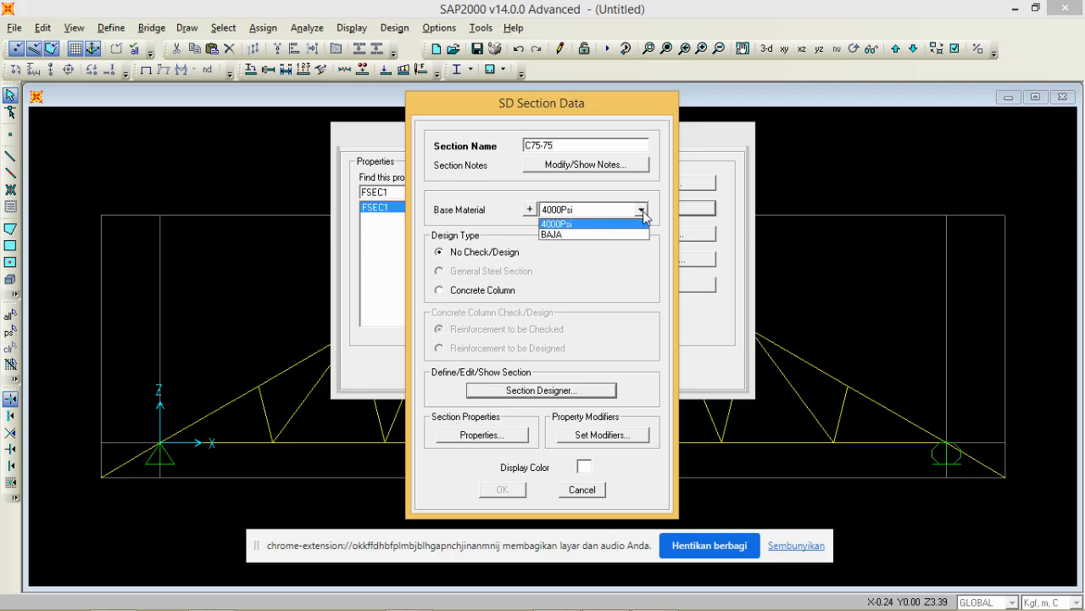
{"action": "left_click", "coordinate": [580, 234]}
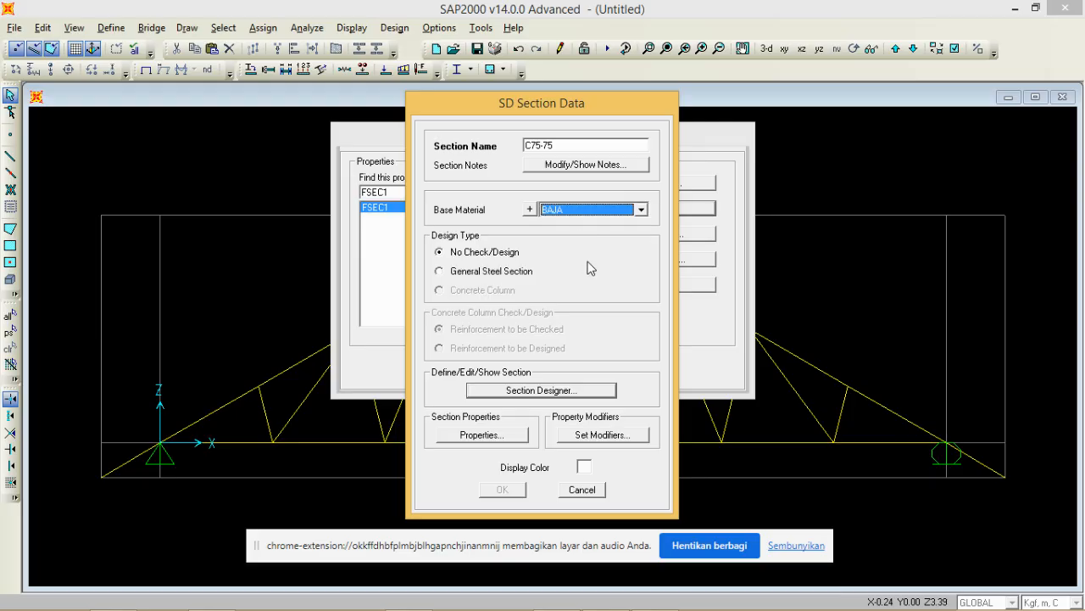
{"action": "left_click", "coordinate": [439, 272]}
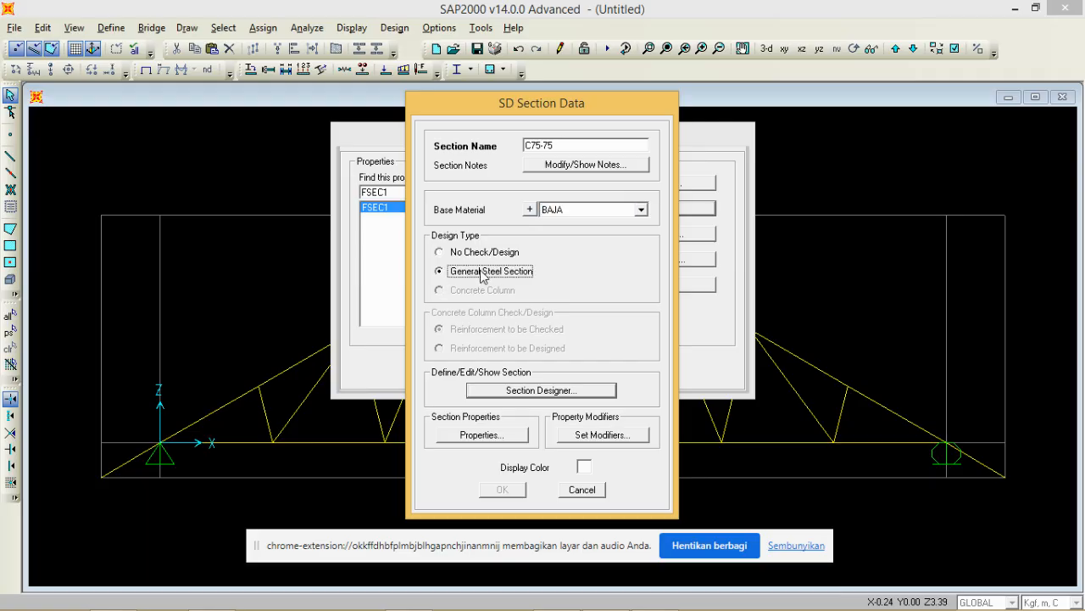
- Open the C75-75 section in Section Designer and switch the drawing units to N-mm
{"action": "left_click", "coordinate": [546, 395]}
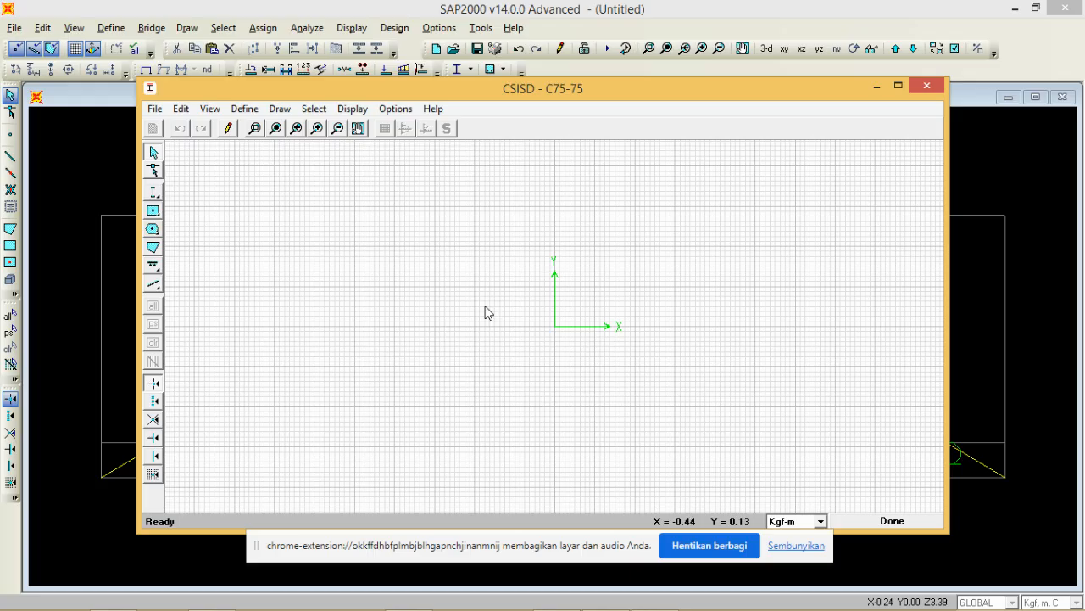
{"action": "left_click", "coordinate": [821, 521]}
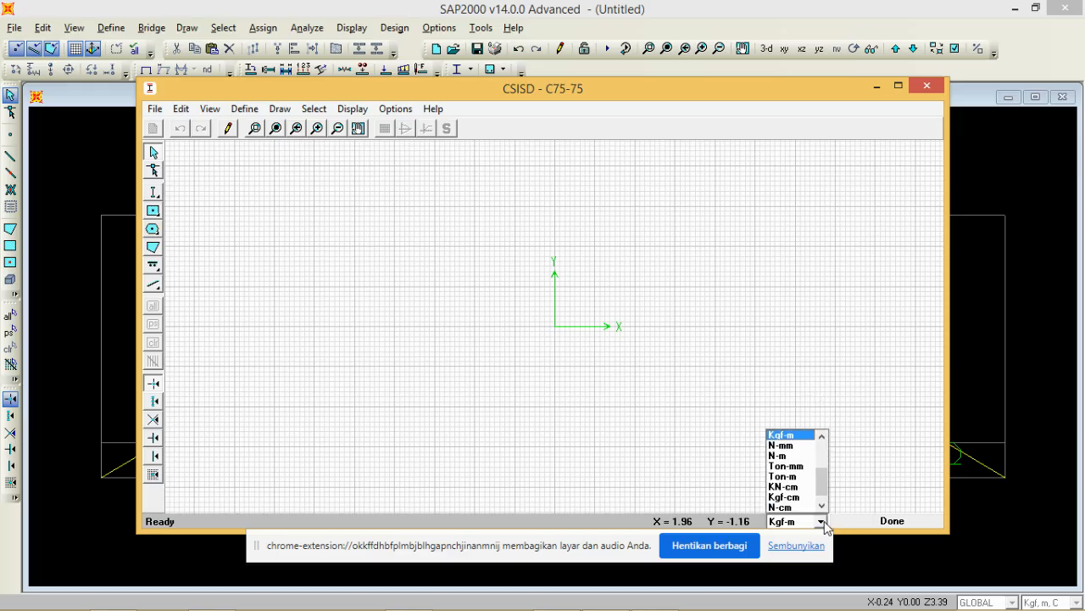
{"action": "left_click", "coordinate": [781, 445]}
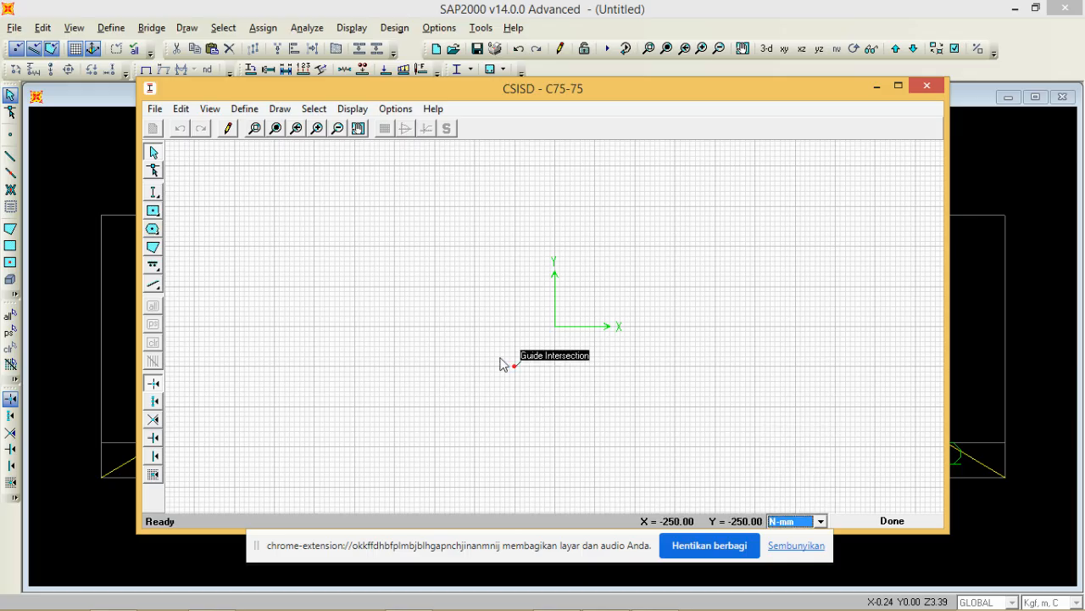
- Check the C75.75 profile shape in the reference drawing and place an L-section at the origin of the Section Designer grid
{"action": "left_click", "coordinate": [157, 196]}
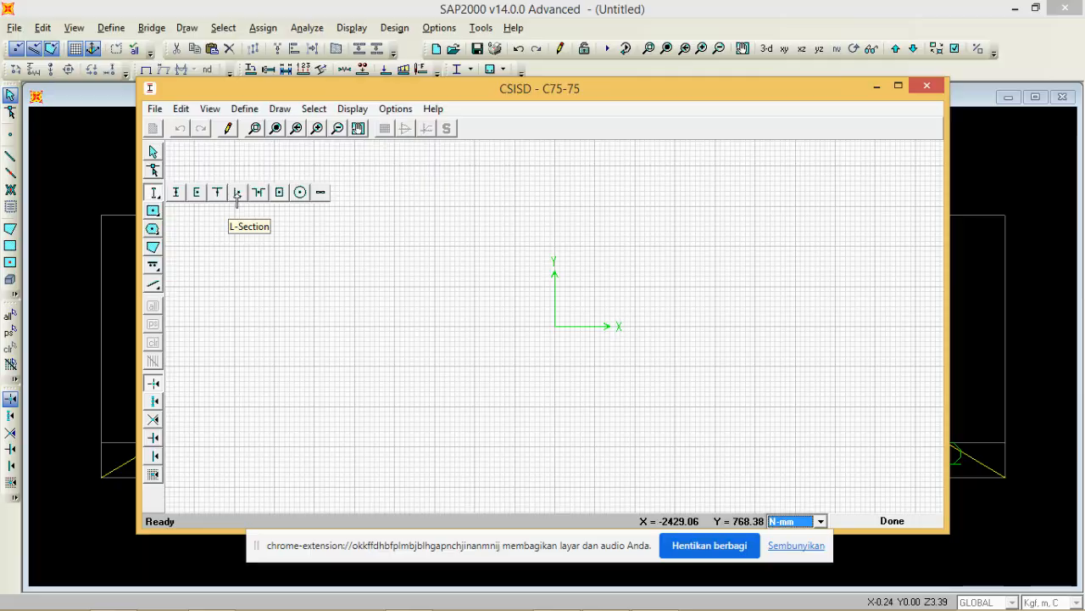
{"action": "left_click", "coordinate": [553, 594]}
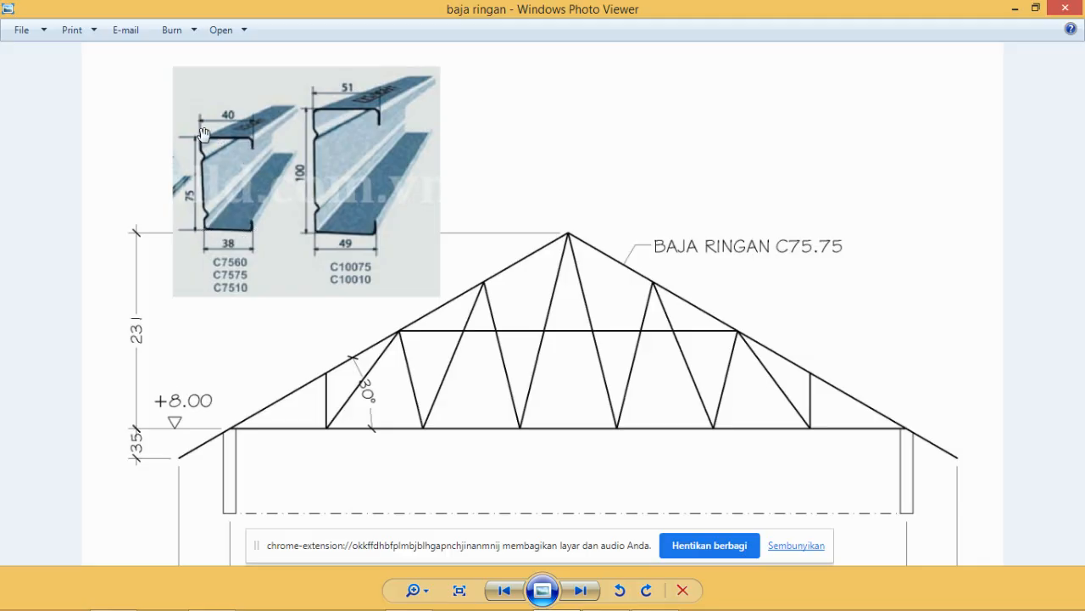
{"action": "mouse_move", "coordinate": [488, 604]}
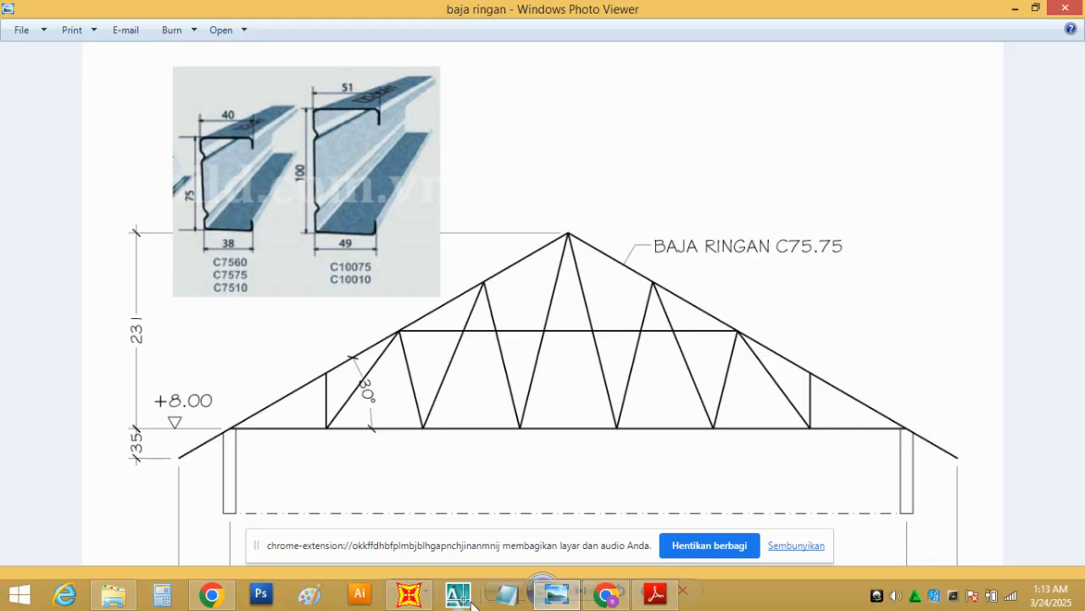
{"action": "left_click", "coordinate": [409, 593]}
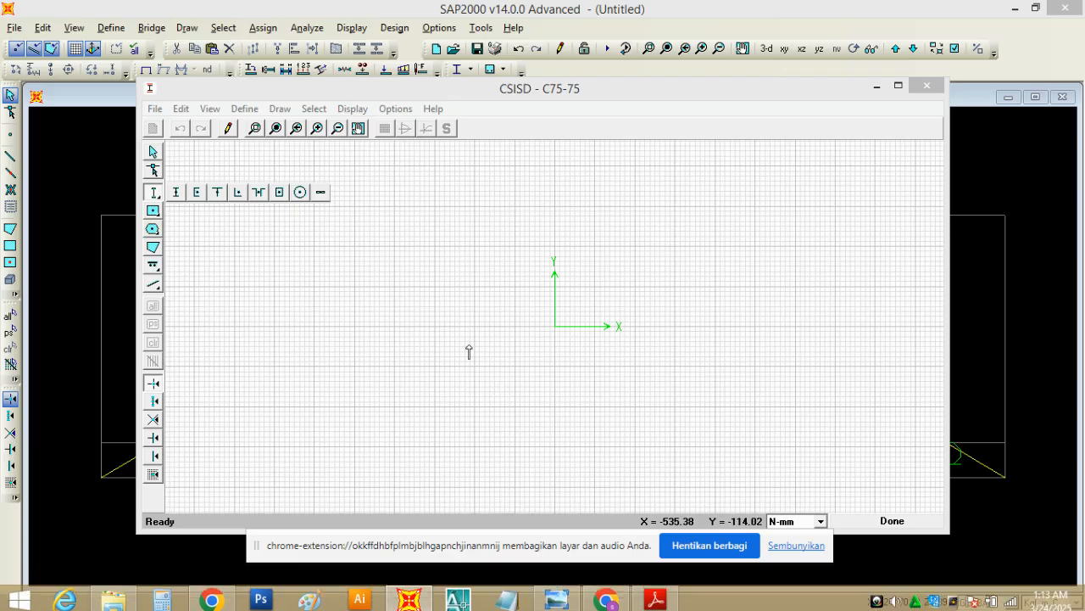
{"action": "left_click", "coordinate": [238, 191]}
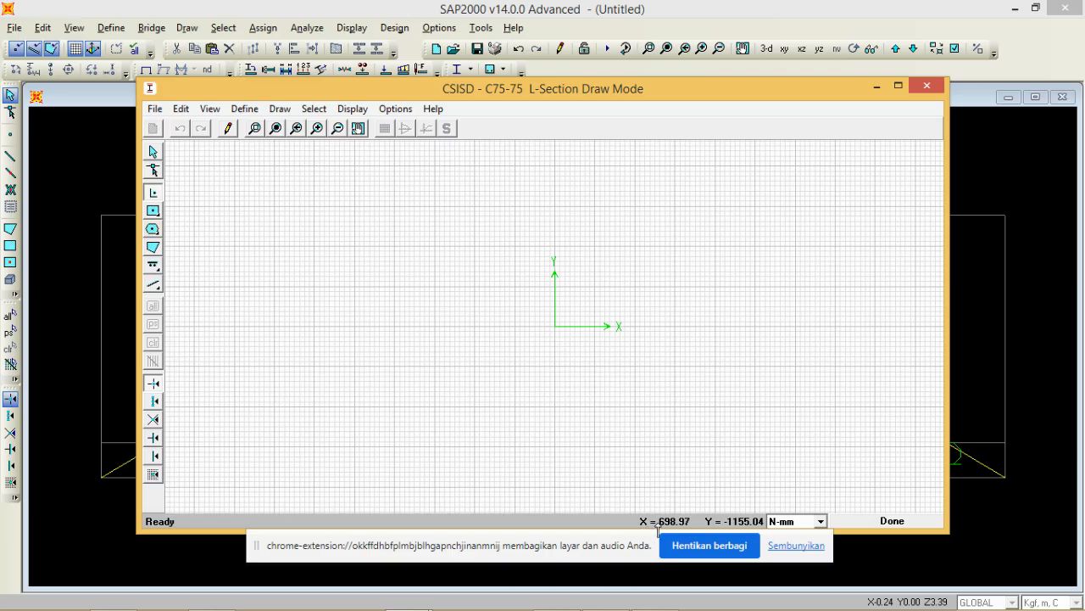
{"action": "left_click", "coordinate": [557, 333]}
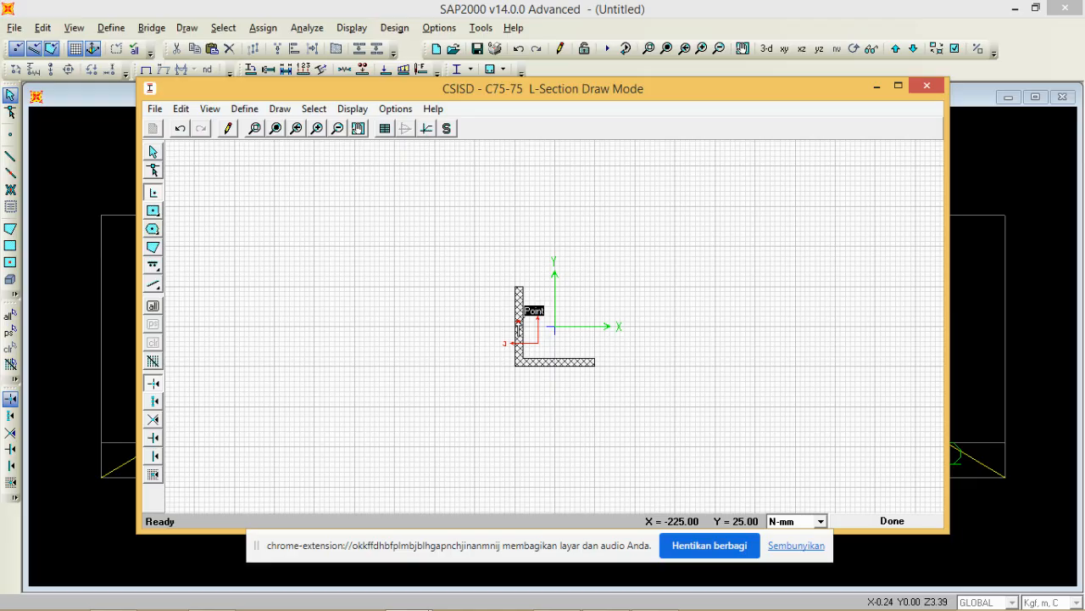
- Open the L-section's shape properties and check the C7575 profile dimensions in the baja ringan reference drawing
{"action": "right_click", "coordinate": [519, 329]}
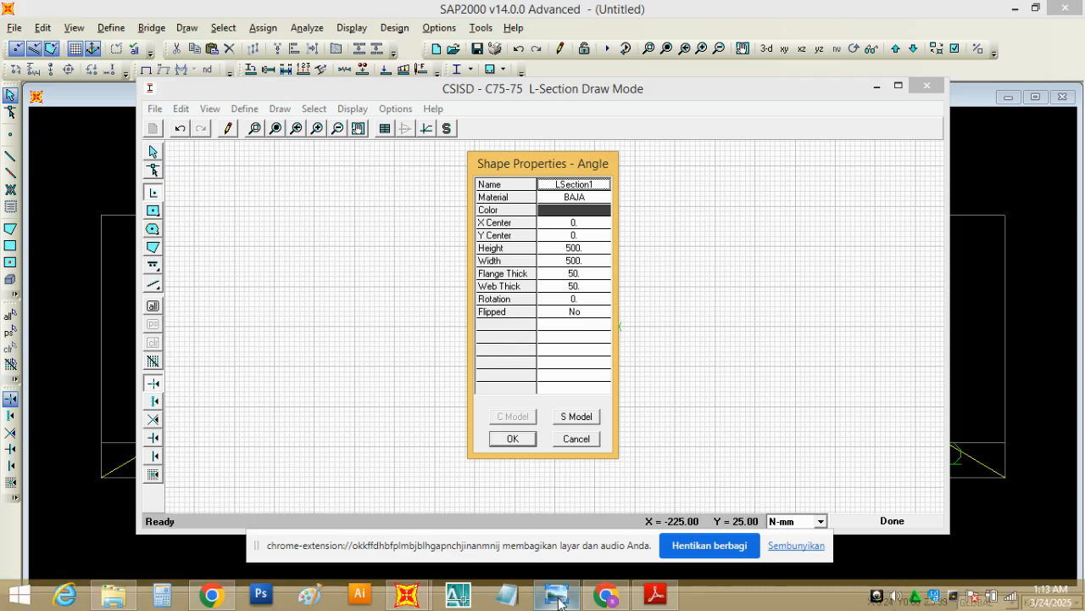
{"action": "left_click", "coordinate": [558, 596]}
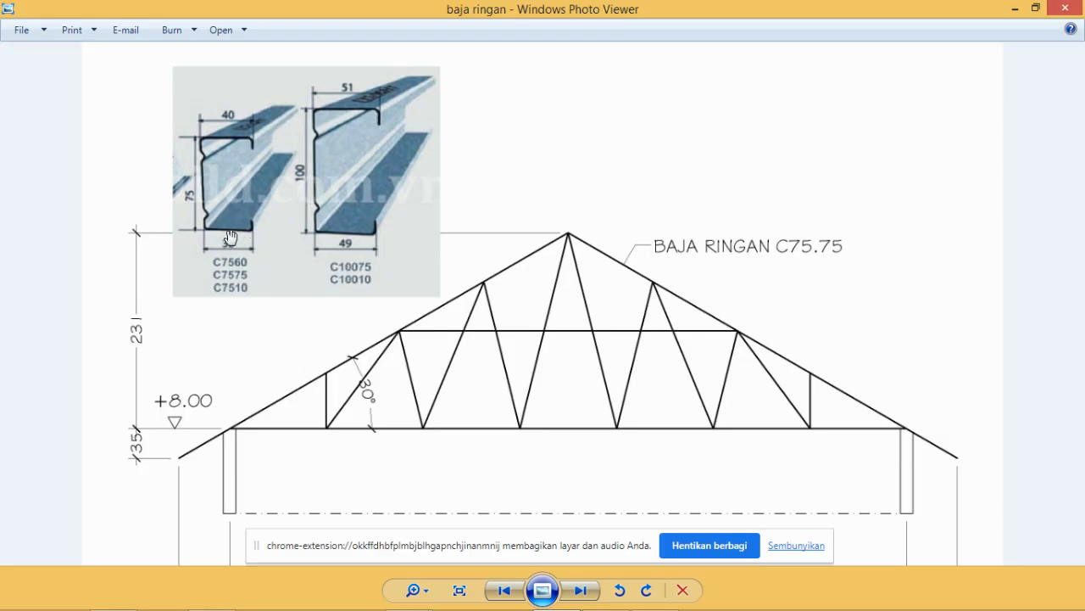
{"action": "mouse_move", "coordinate": [411, 600]}
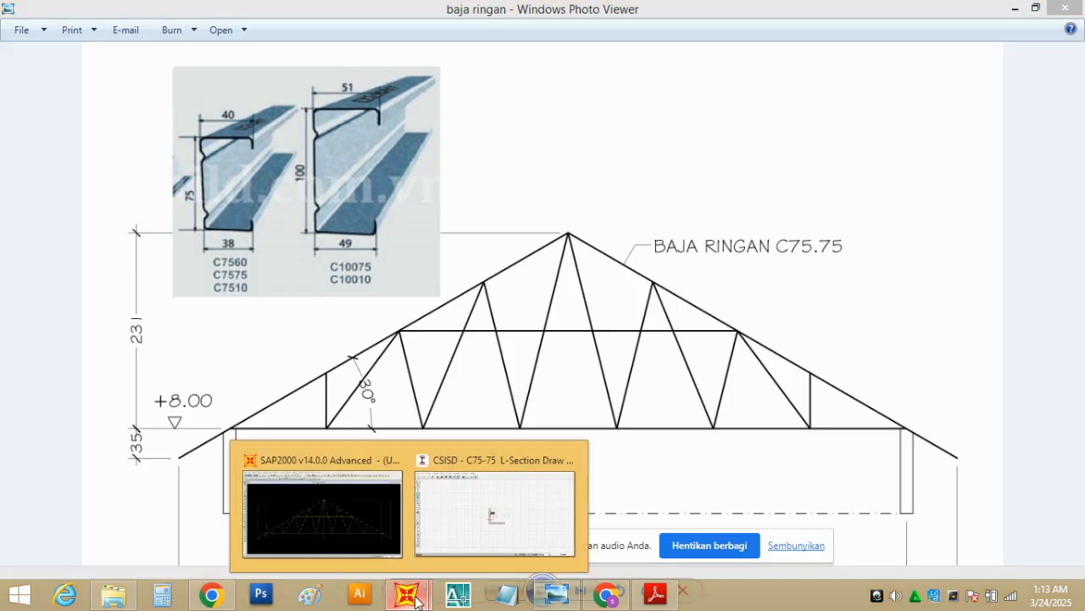
{"action": "left_click", "coordinate": [476, 506]}
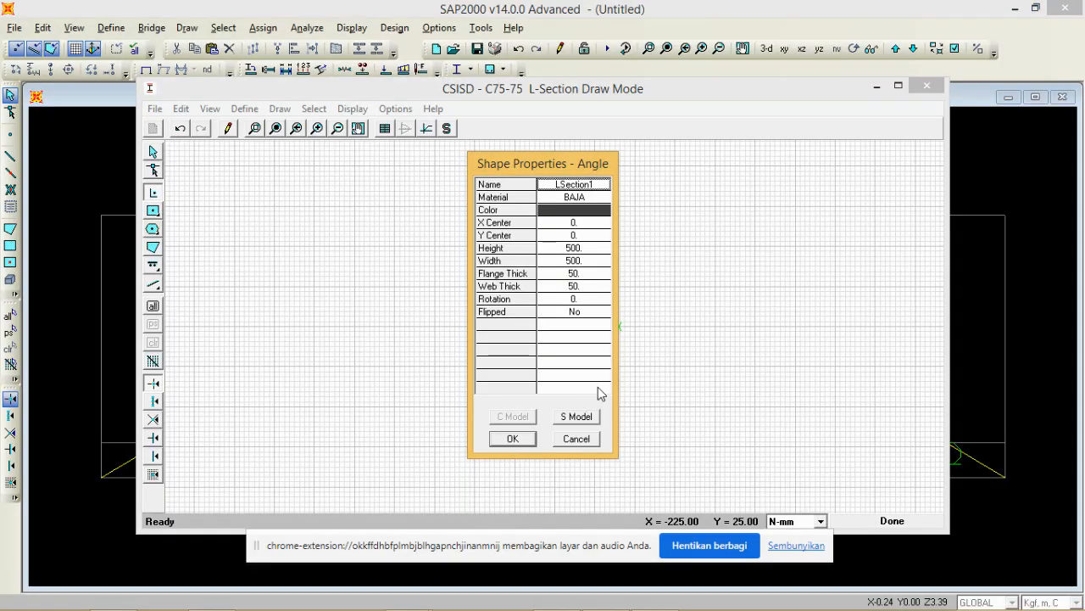
- Set the L-section's height to 8 mm, width to 38 mm, and both flange and web thickness to 0.75 mm
{"action": "left_click", "coordinate": [574, 248]}
{"action": "left_click", "coordinate": [574, 248]}
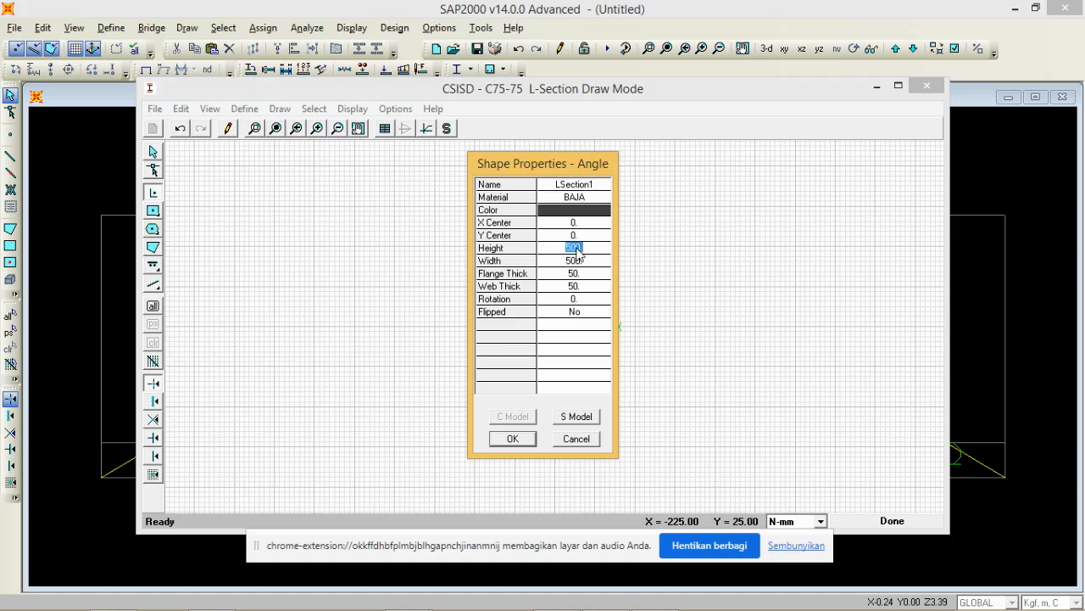
{"action": "type", "text": "8"}
{"action": "left_click", "coordinate": [577, 261]}
{"action": "left_click", "coordinate": [580, 263]}
{"action": "type", "text": "38"}
{"action": "left_click", "coordinate": [584, 275]}
{"action": "type", "text": "0.75"}
{"action": "left_click", "coordinate": [580, 289]}
{"action": "type", "text": "0."}
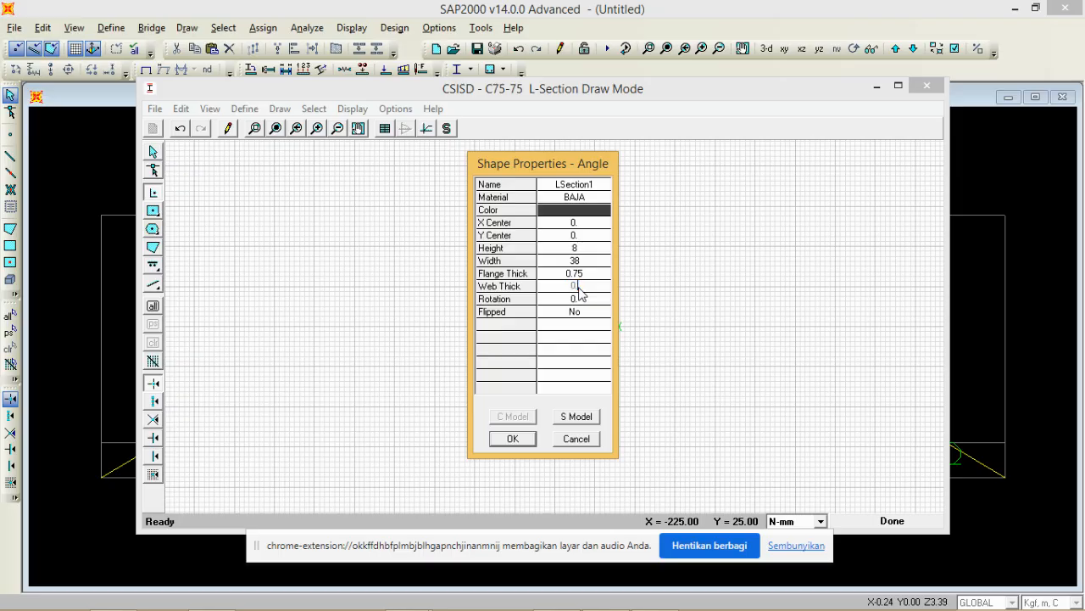
{"action": "type", "text": "75"}
{"action": "left_click", "coordinate": [512, 438]}
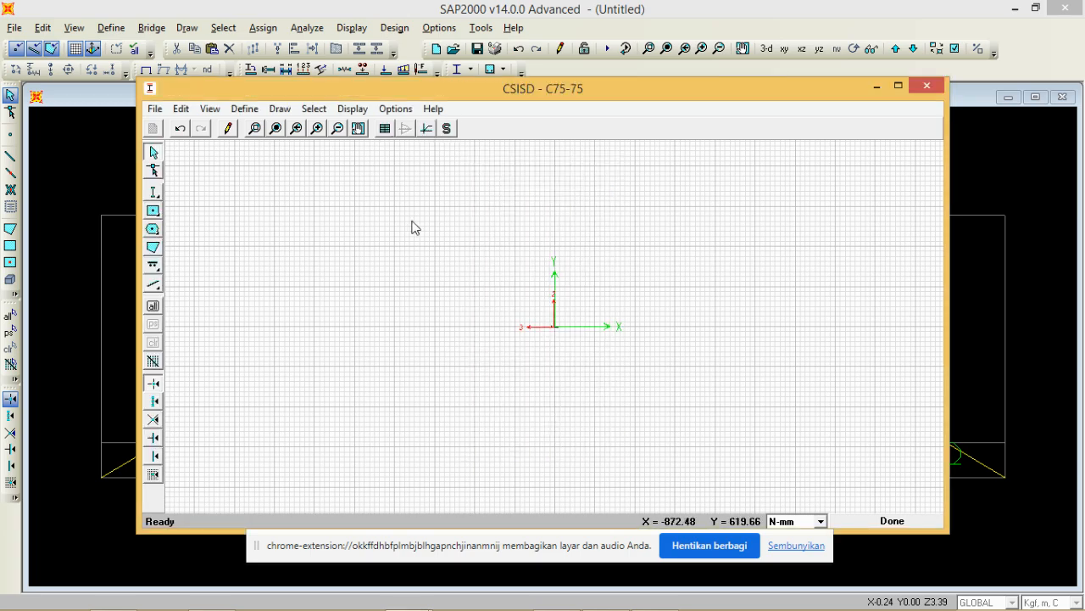
- Reopen the resized L-section's shape properties with its Y center ready for editing, and place the dialog clear of the shape
{"action": "left_click", "coordinate": [277, 128]}
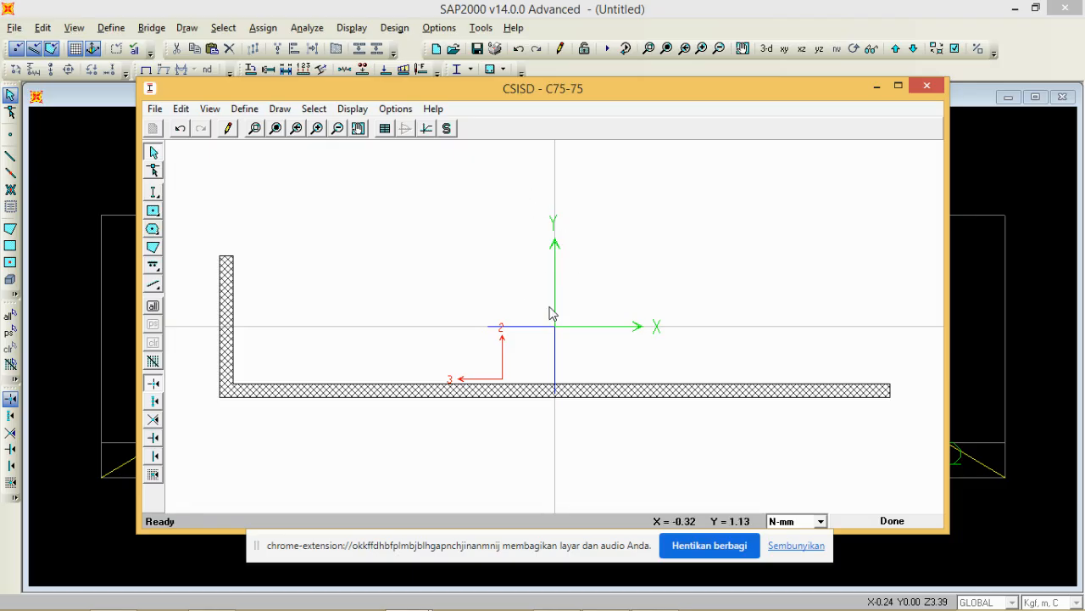
{"action": "left_click", "coordinate": [338, 129]}
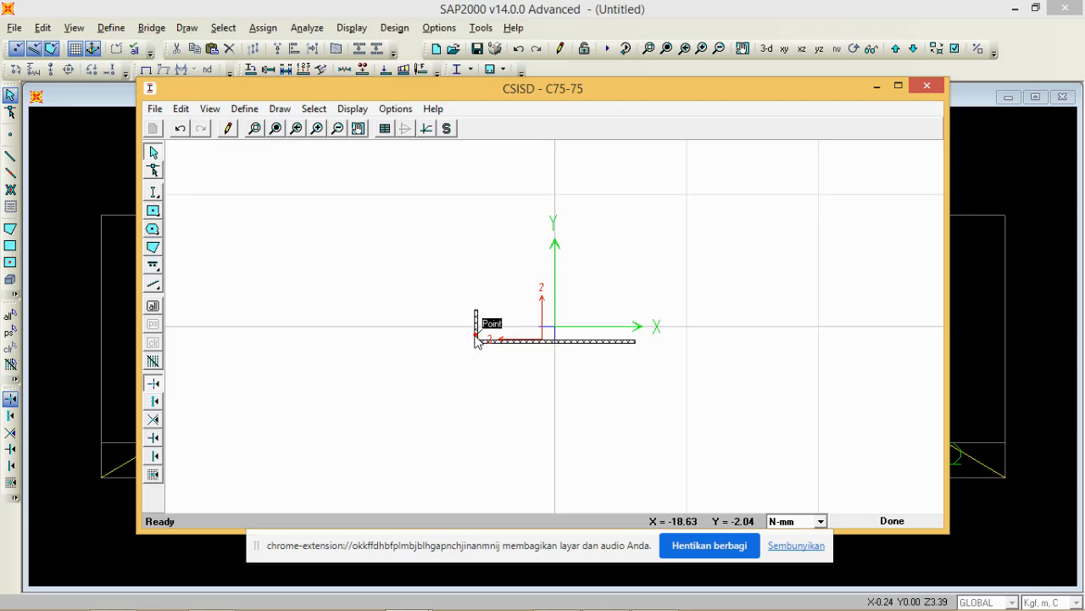
{"action": "left_click", "coordinate": [558, 344]}
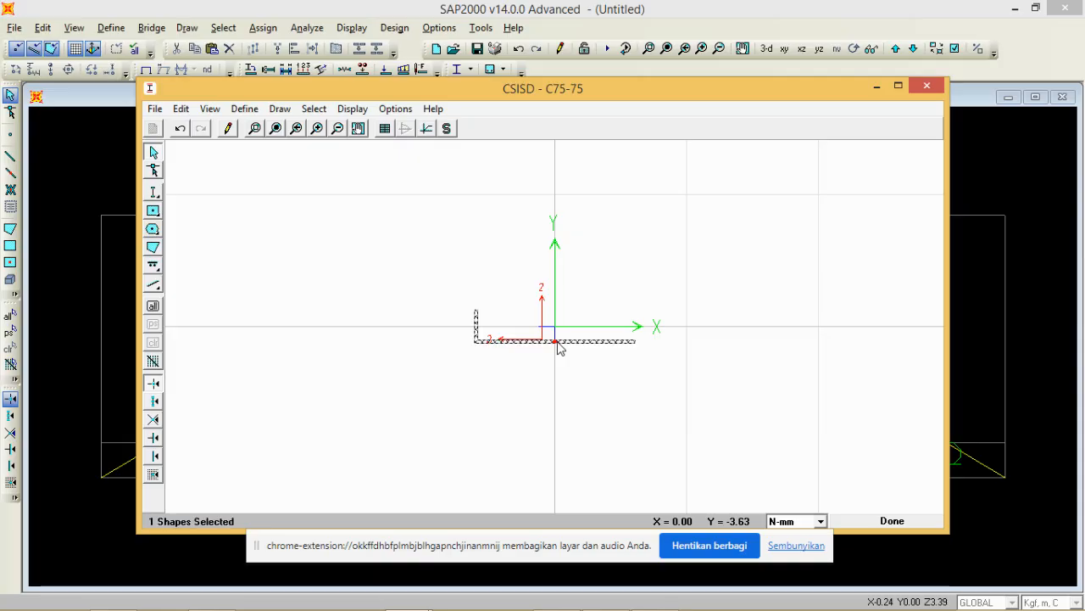
{"action": "right_click", "coordinate": [558, 344]}
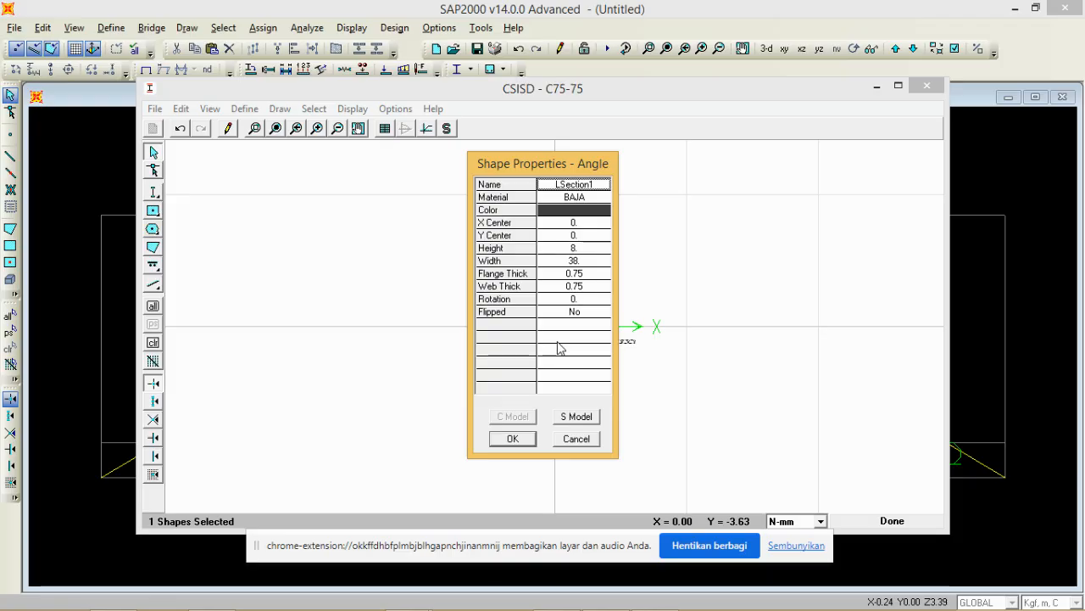
{"action": "left_click", "coordinate": [567, 237]}
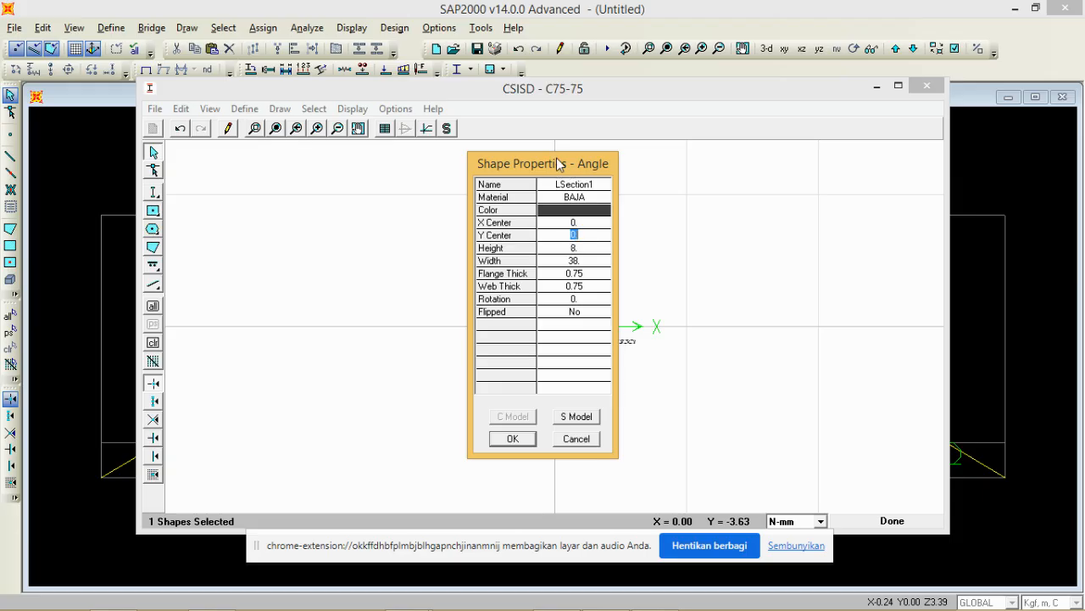
{"action": "left_click_drag", "start_coordinate": [556, 163], "coordinate": [745, 168]}
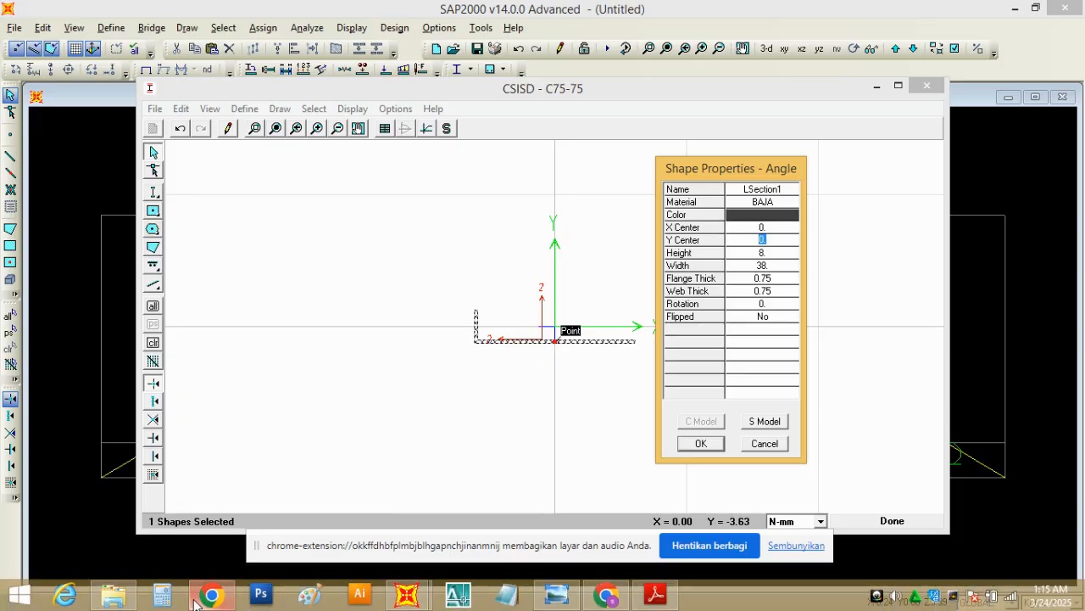
- Switch to Calculator and divide the 75 mm profile height by 2
{"action": "left_click", "coordinate": [159, 599]}
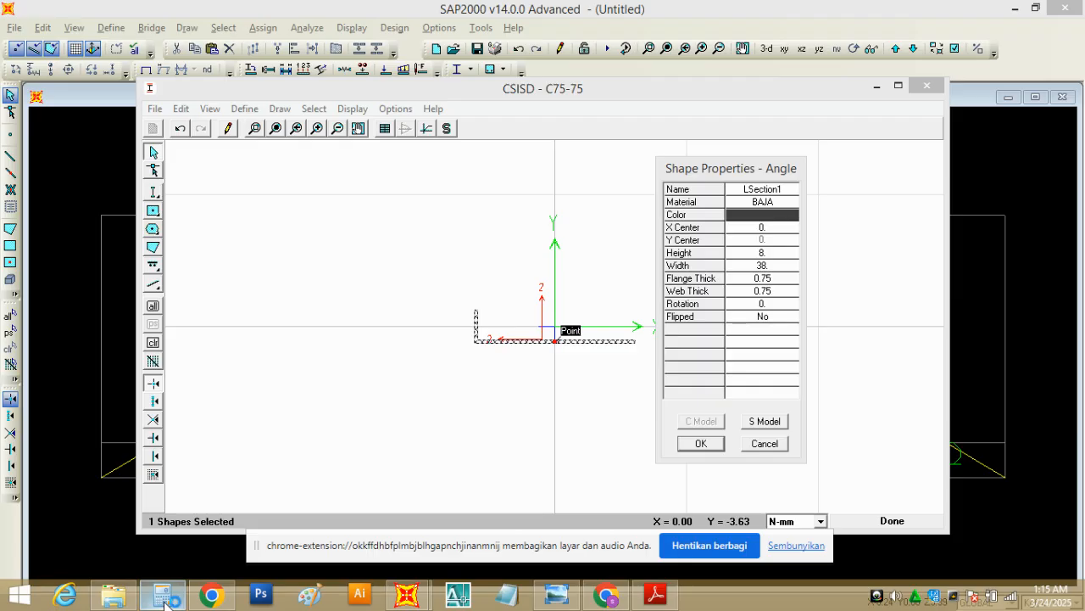
{"action": "left_click", "coordinate": [165, 599]}
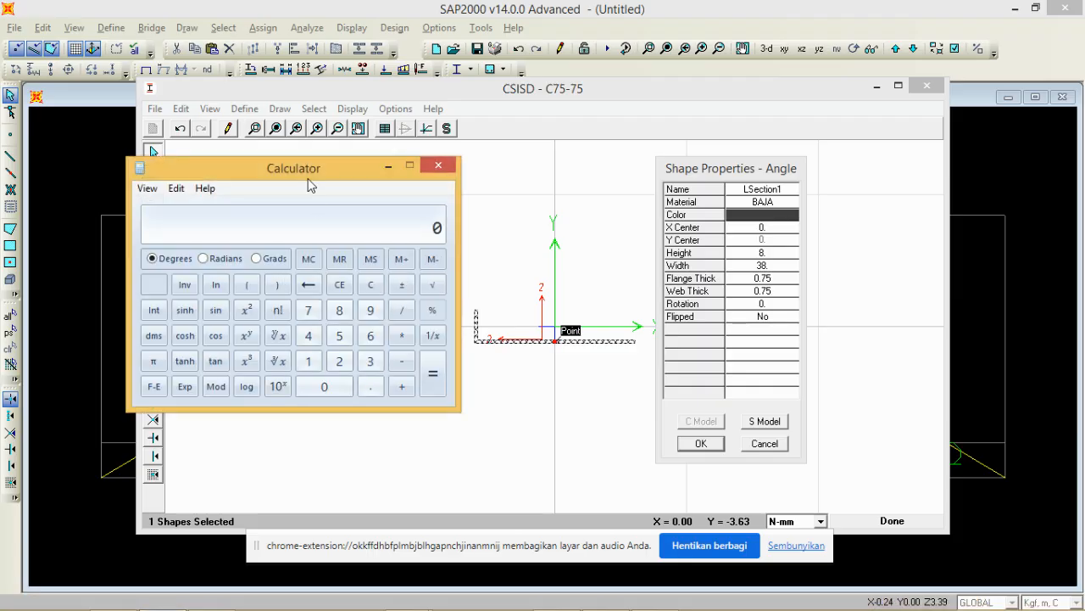
{"action": "left_click_drag", "start_coordinate": [304, 166], "coordinate": [294, 155]}
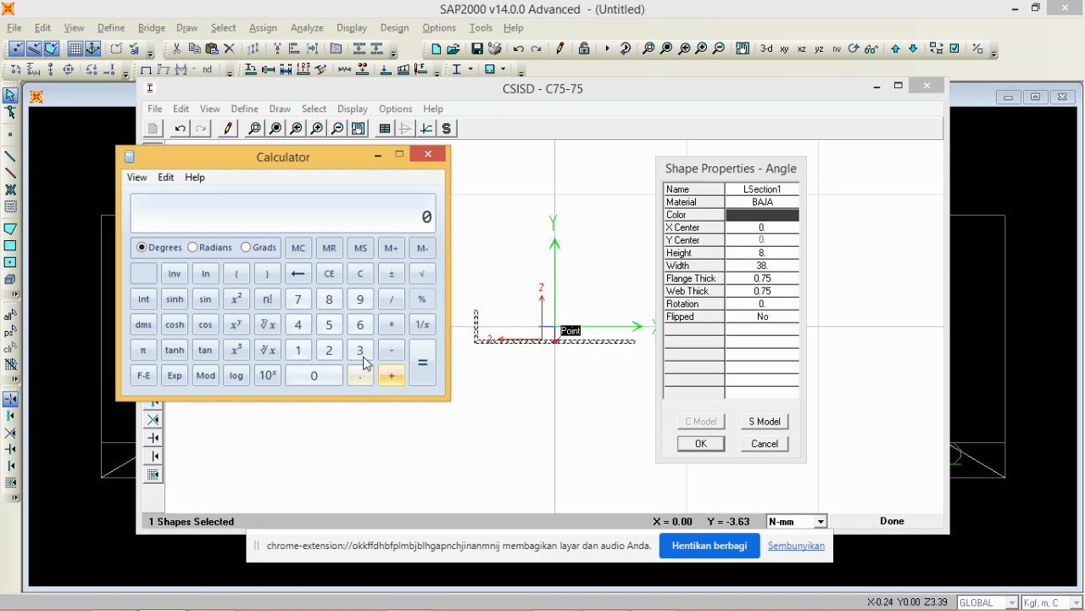
{"action": "left_click", "coordinate": [298, 299]}
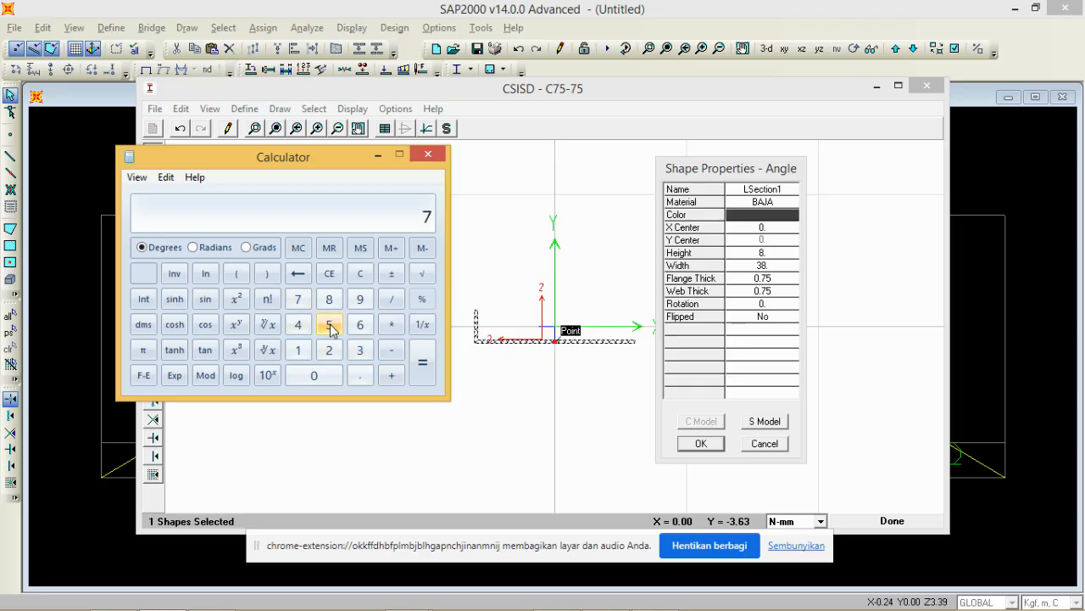
{"action": "left_click", "coordinate": [331, 327]}
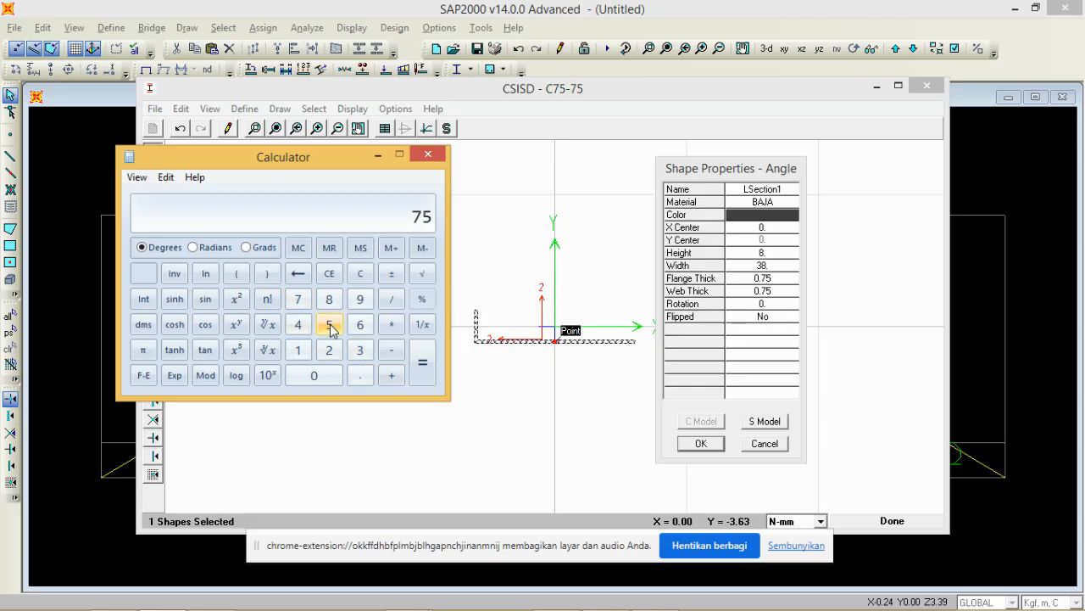
{"action": "left_click", "coordinate": [391, 303]}
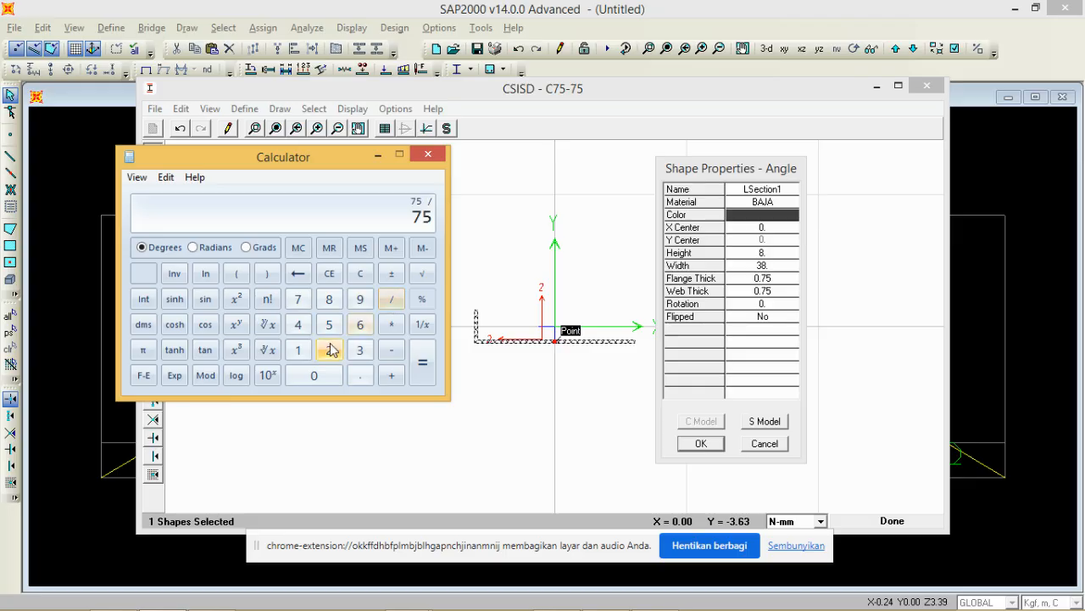
{"action": "left_click", "coordinate": [329, 349]}
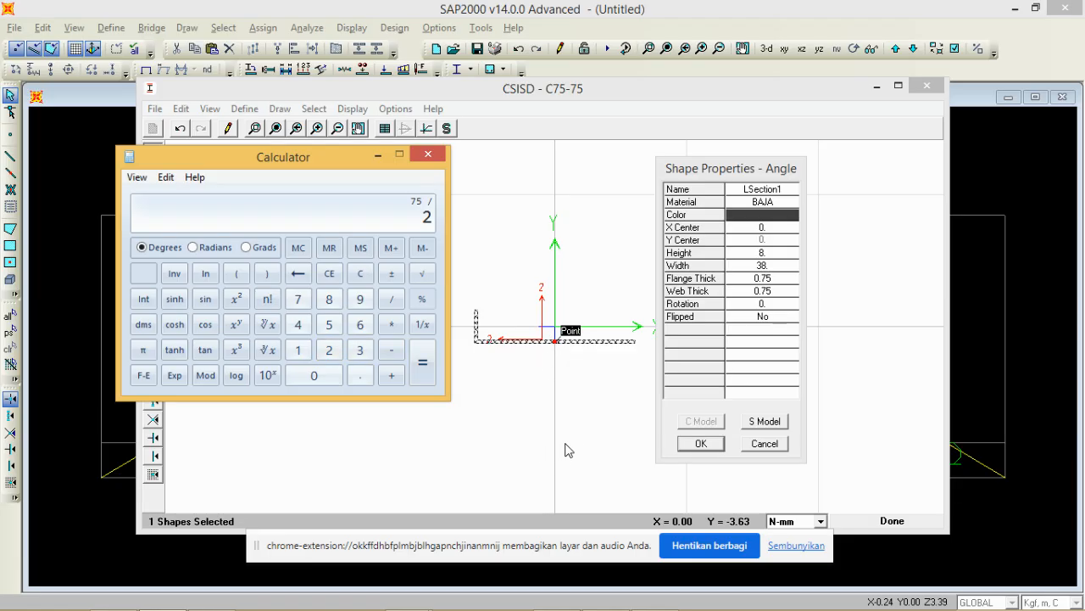
{"action": "left_click", "coordinate": [423, 362]}
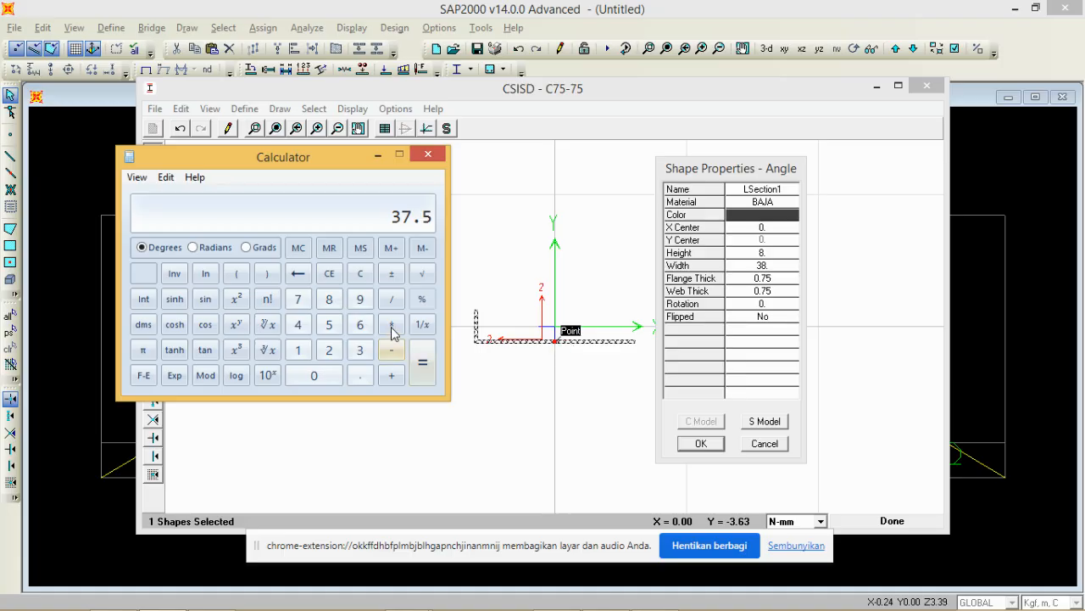
- Subtract 4 from the calculated half-height and set the L-section's Y center to -33.5 mm
{"action": "left_click", "coordinate": [393, 353]}
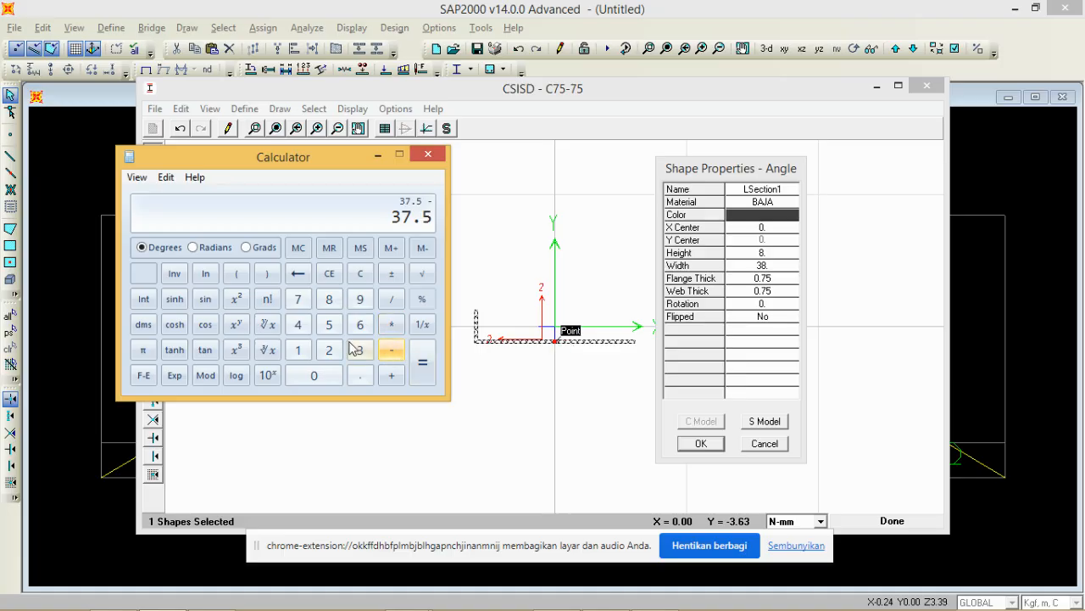
{"action": "left_click", "coordinate": [299, 323]}
{"action": "left_click", "coordinate": [424, 366]}
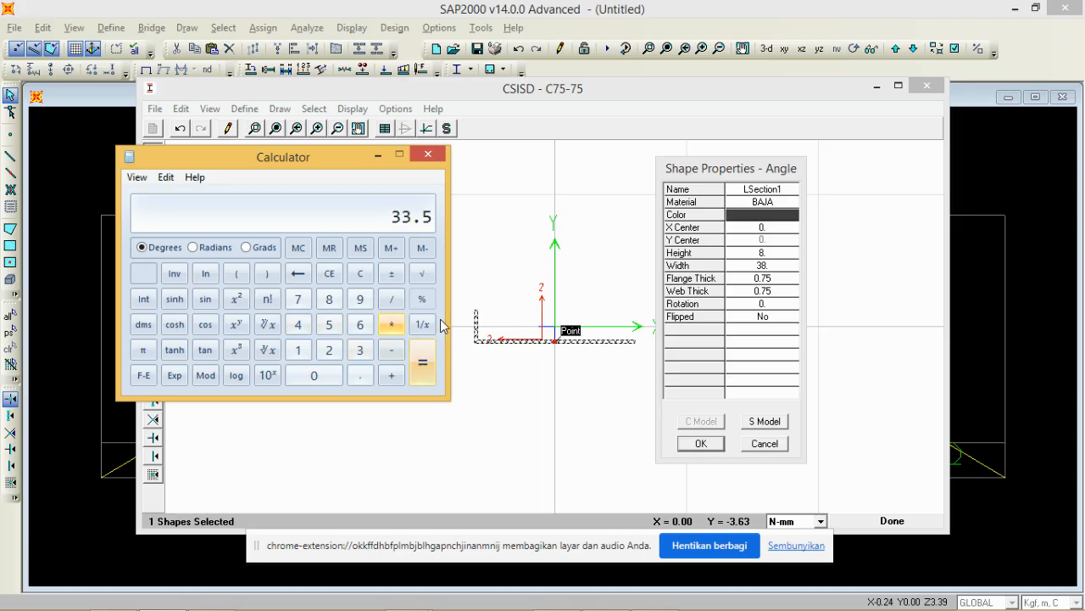
{"action": "left_click", "coordinate": [773, 242]}
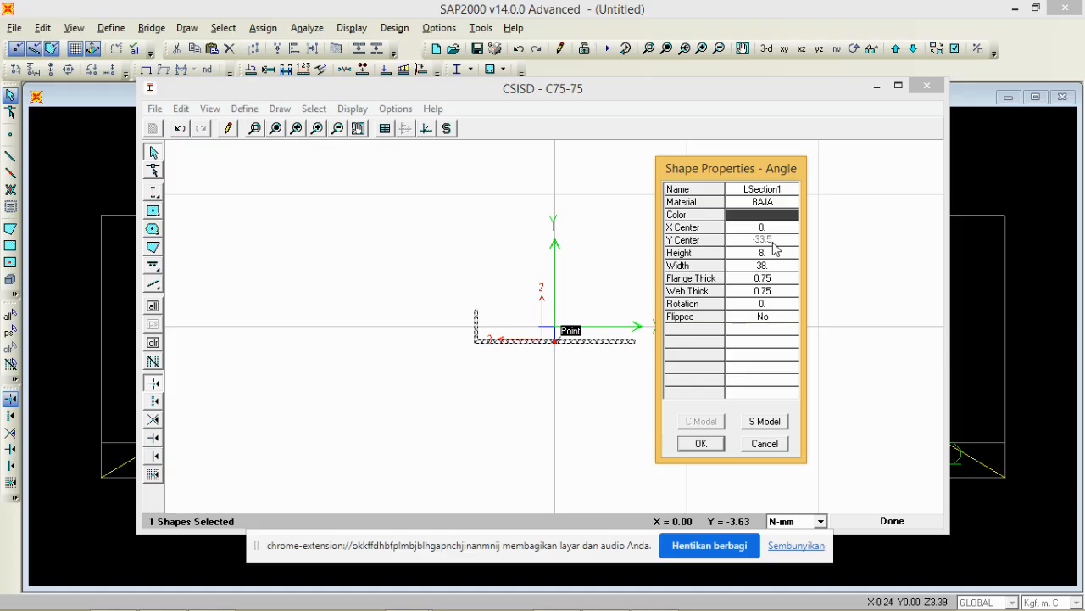
{"action": "left_click", "coordinate": [701, 444]}
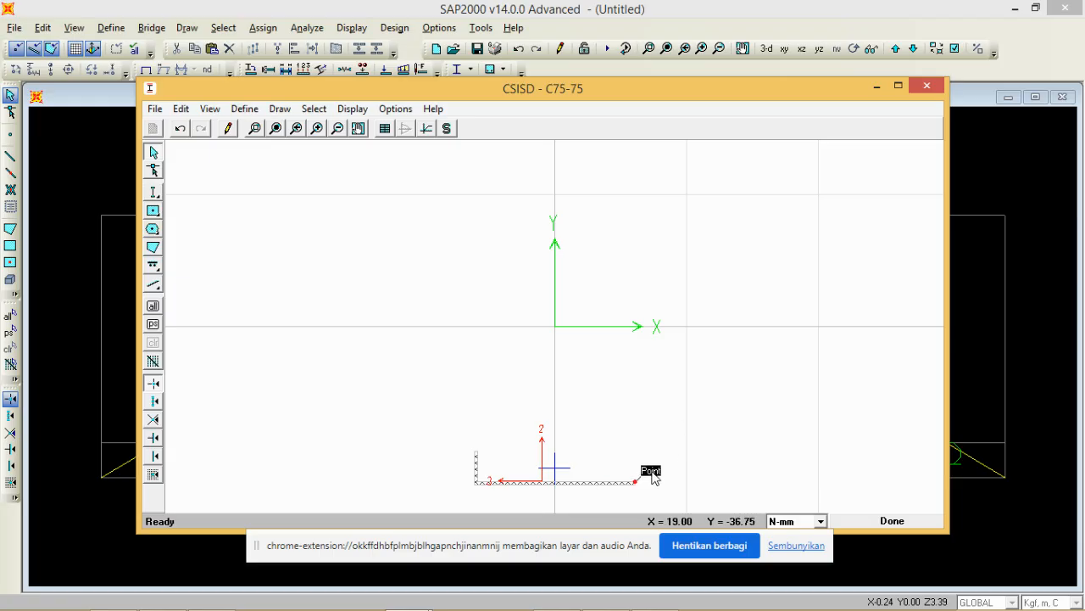
- Mirror the L-section by setting its Flipped property to Yes
{"action": "double_click", "coordinate": [571, 484]}
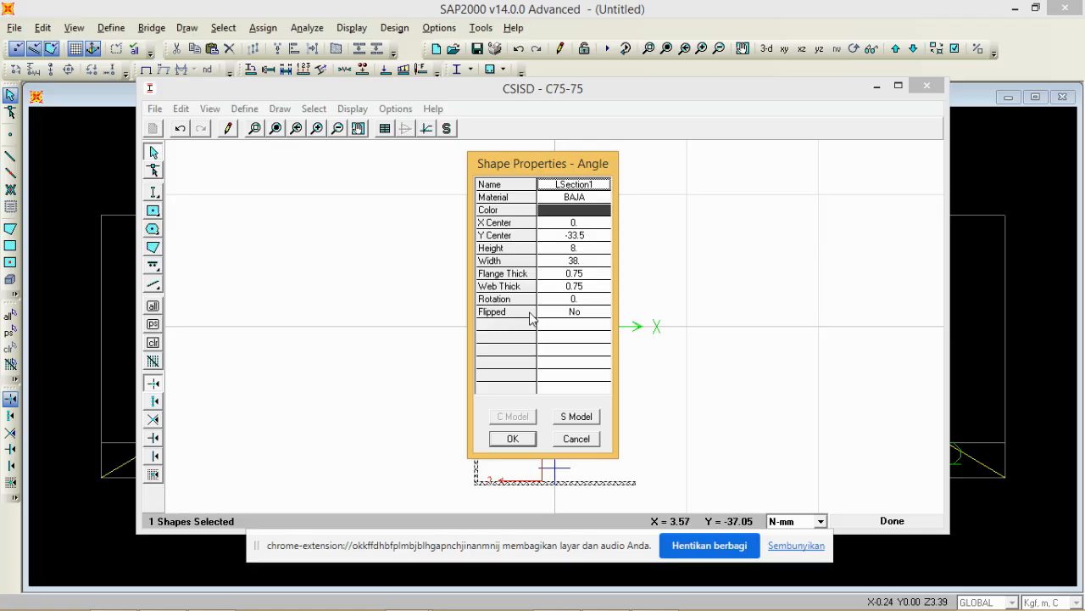
{"action": "left_click", "coordinate": [591, 313]}
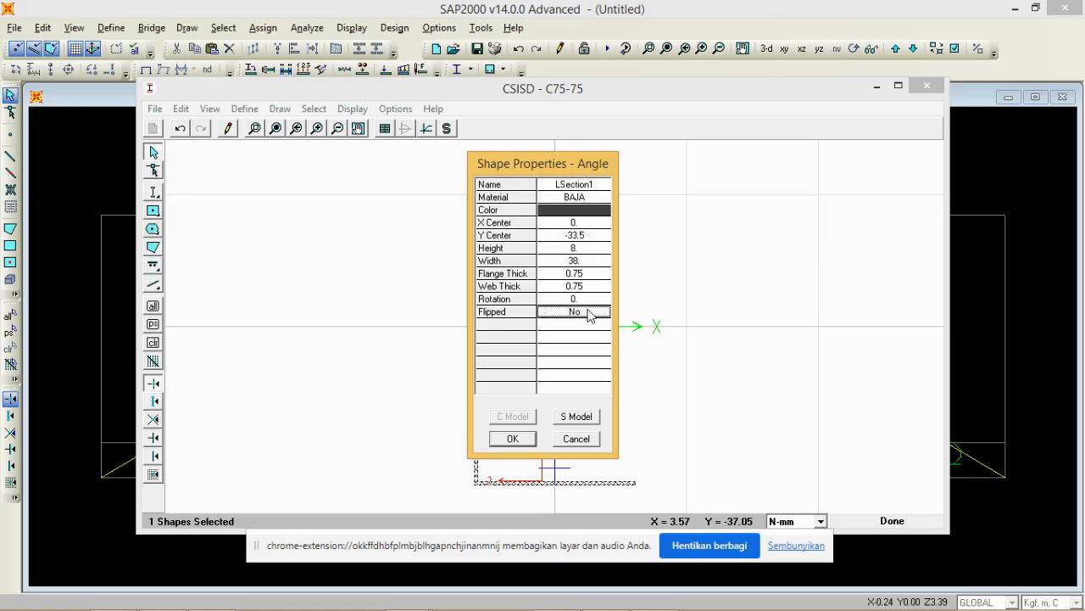
{"action": "left_click", "coordinate": [603, 314]}
{"action": "left_click", "coordinate": [580, 330]}
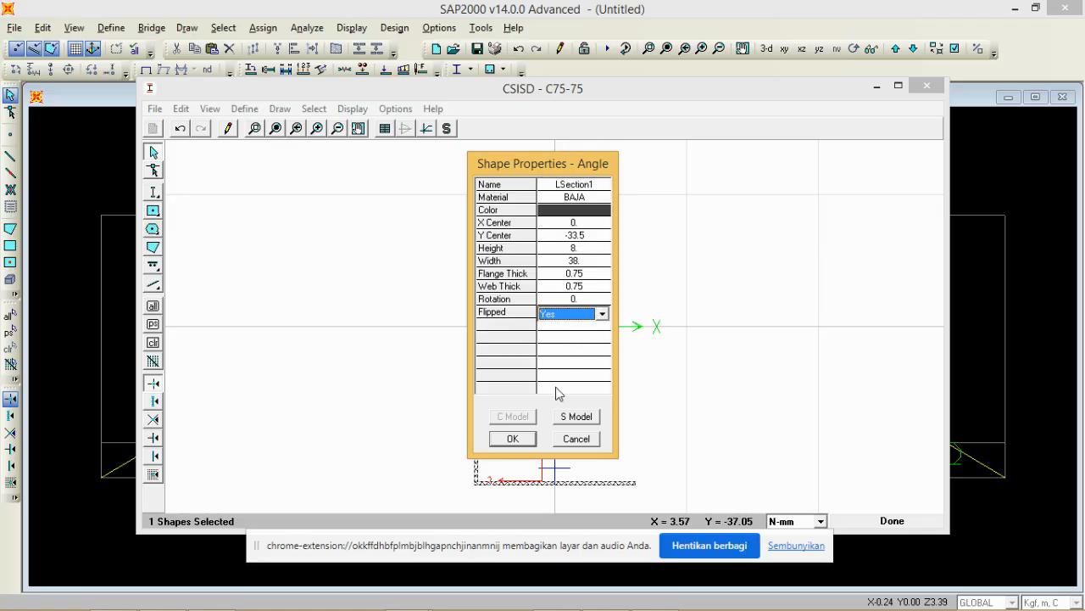
{"action": "left_click", "coordinate": [512, 437]}
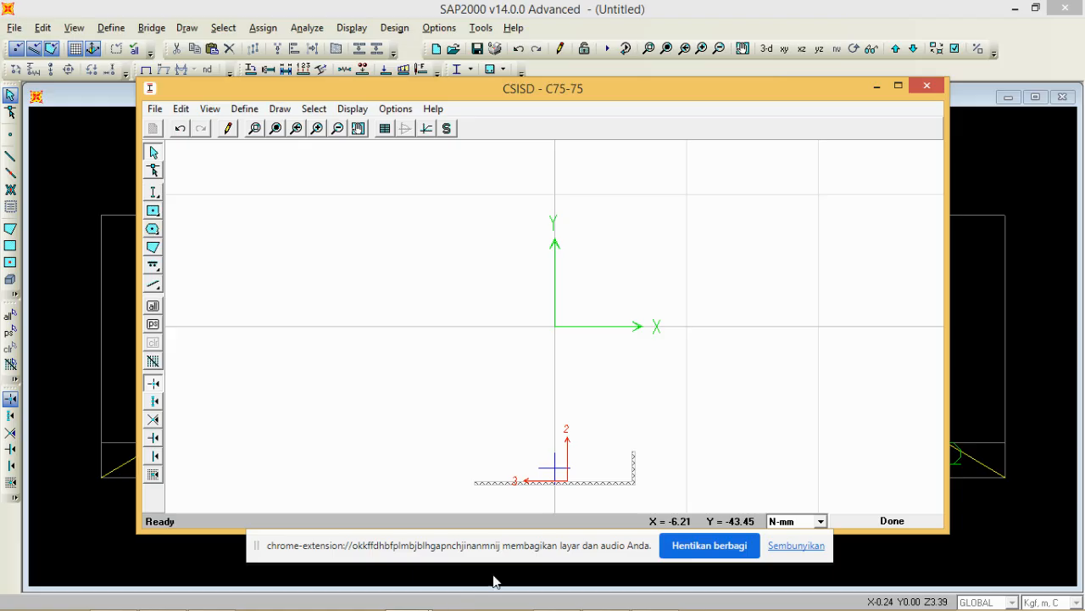
- Reopen the lower L-section's shape properties, switch to Calculator and divide the 38 mm width by 2
{"action": "right_click", "coordinate": [584, 488]}
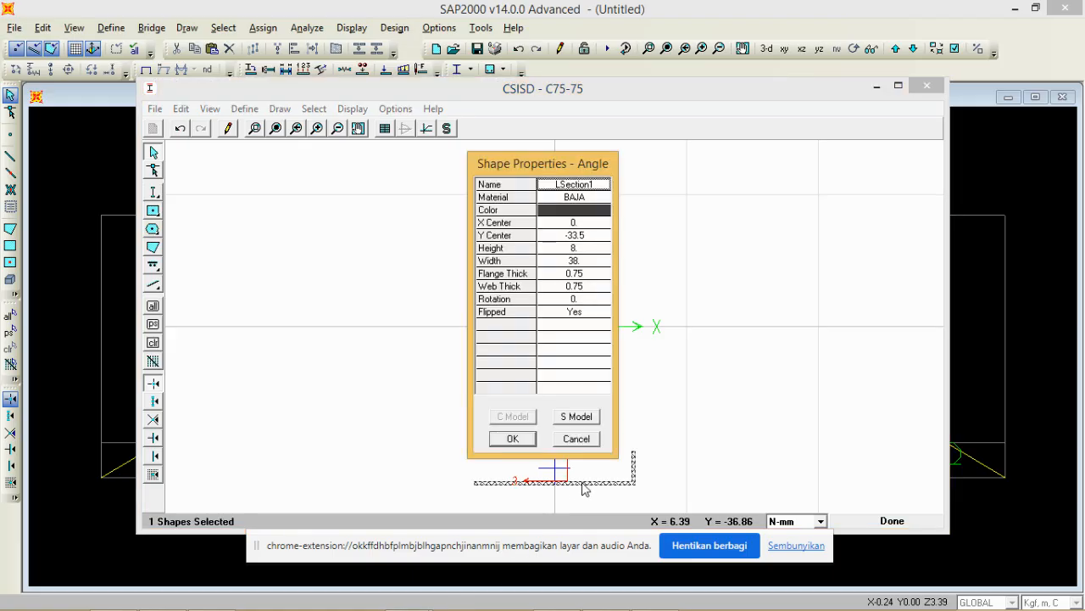
{"action": "left_click", "coordinate": [577, 224]}
{"action": "left_click", "coordinate": [162, 595]}
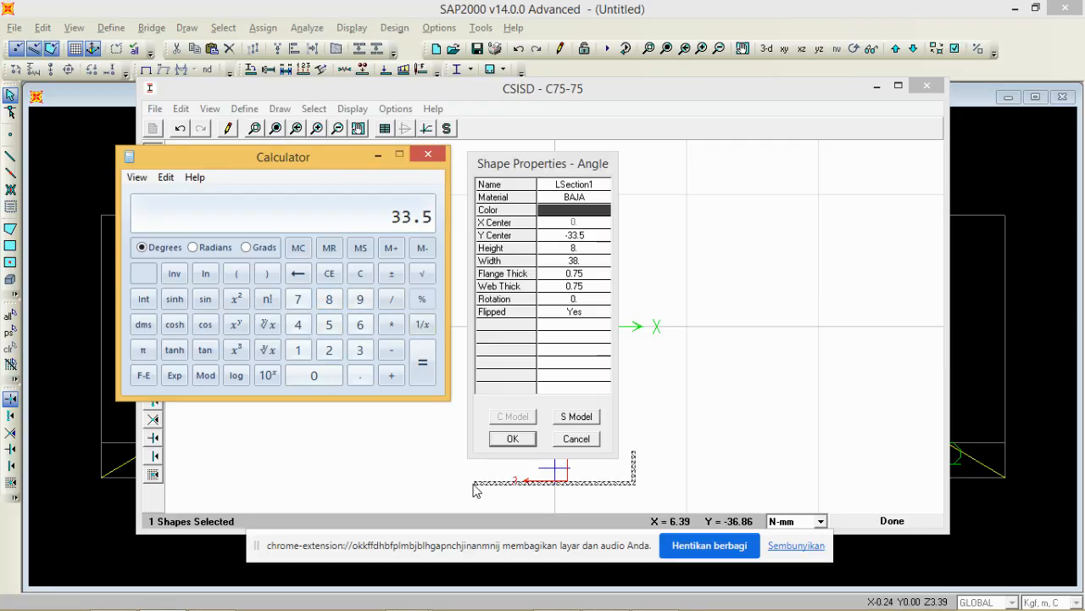
{"action": "left_click", "coordinate": [360, 354]}
{"action": "left_click", "coordinate": [329, 298]}
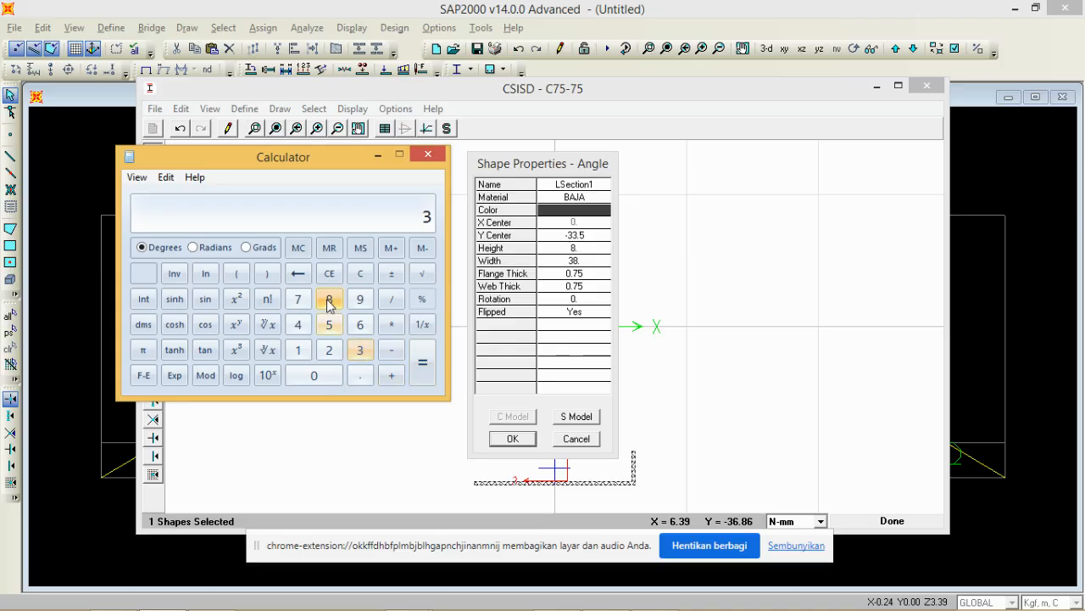
{"action": "left_click", "coordinate": [392, 299]}
{"action": "left_click", "coordinate": [329, 350]}
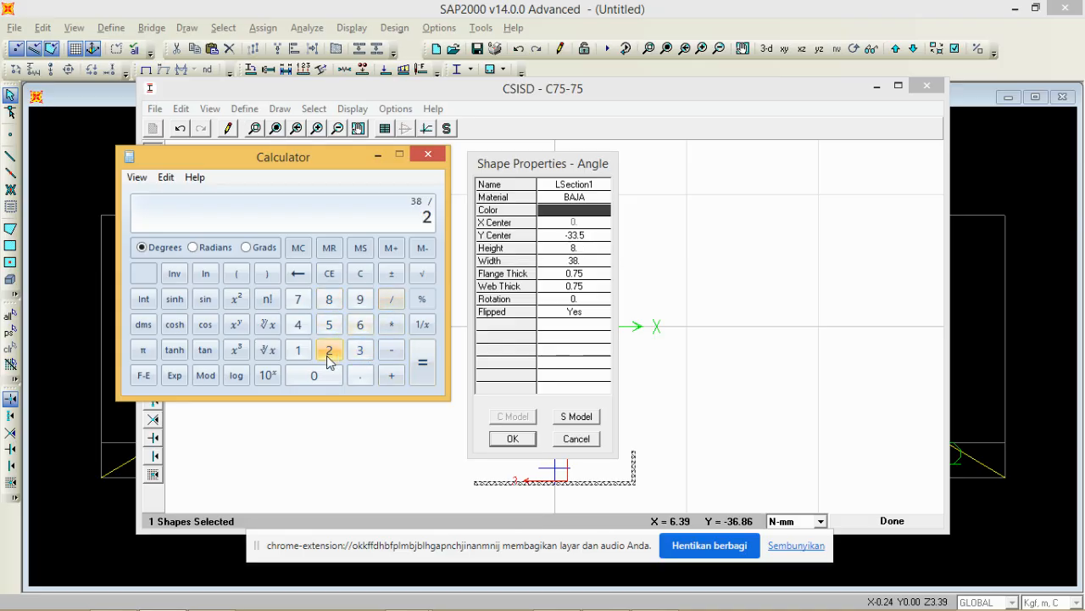
{"action": "left_click", "coordinate": [422, 369]}
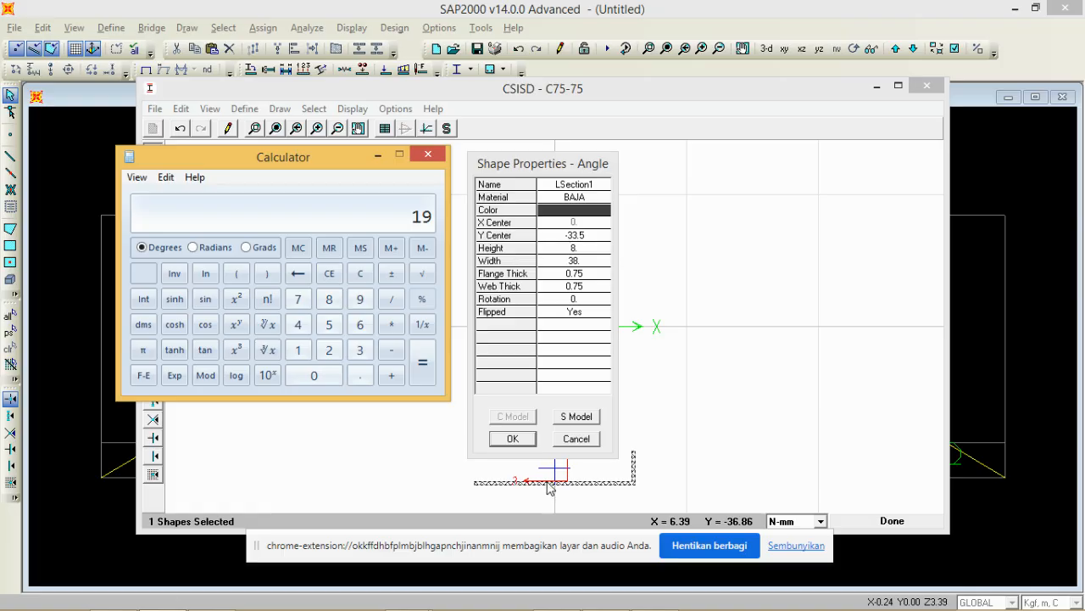
- Subtract half of the 0.75 mm thickness from the calculated half-width
{"action": "left_click", "coordinate": [392, 353]}
{"action": "left_click", "coordinate": [314, 375]}
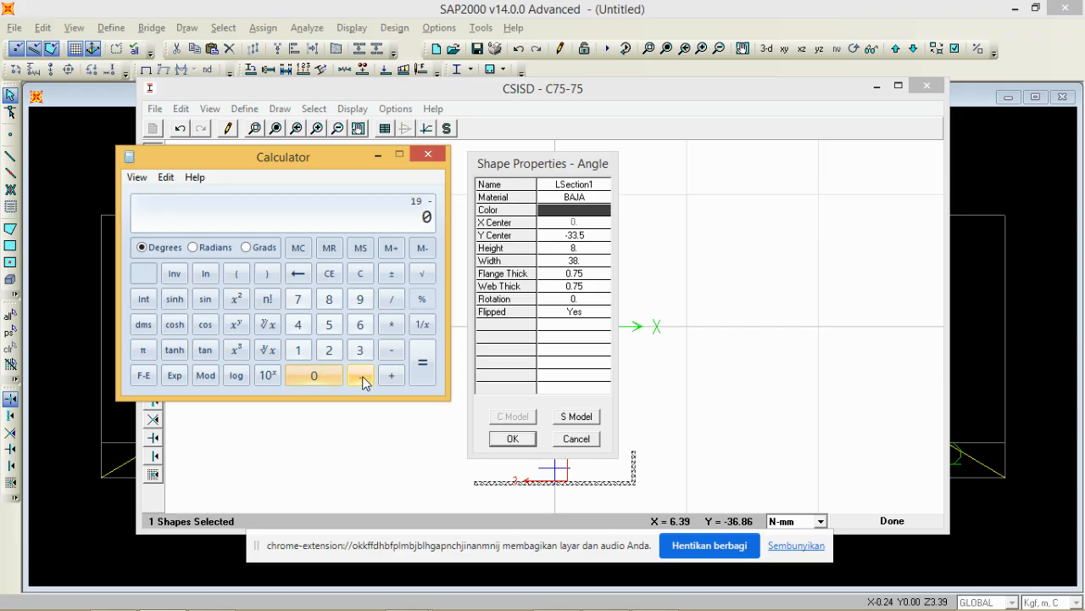
{"action": "left_click", "coordinate": [361, 377]}
{"action": "left_click", "coordinate": [304, 304]}
{"action": "left_click", "coordinate": [329, 323]}
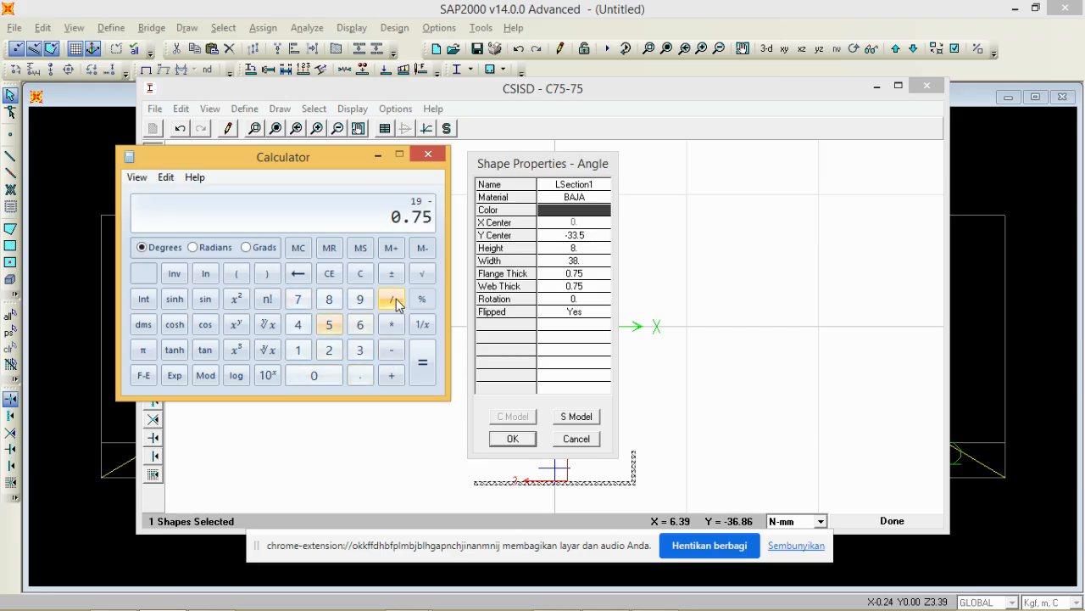
{"action": "left_click", "coordinate": [392, 301]}
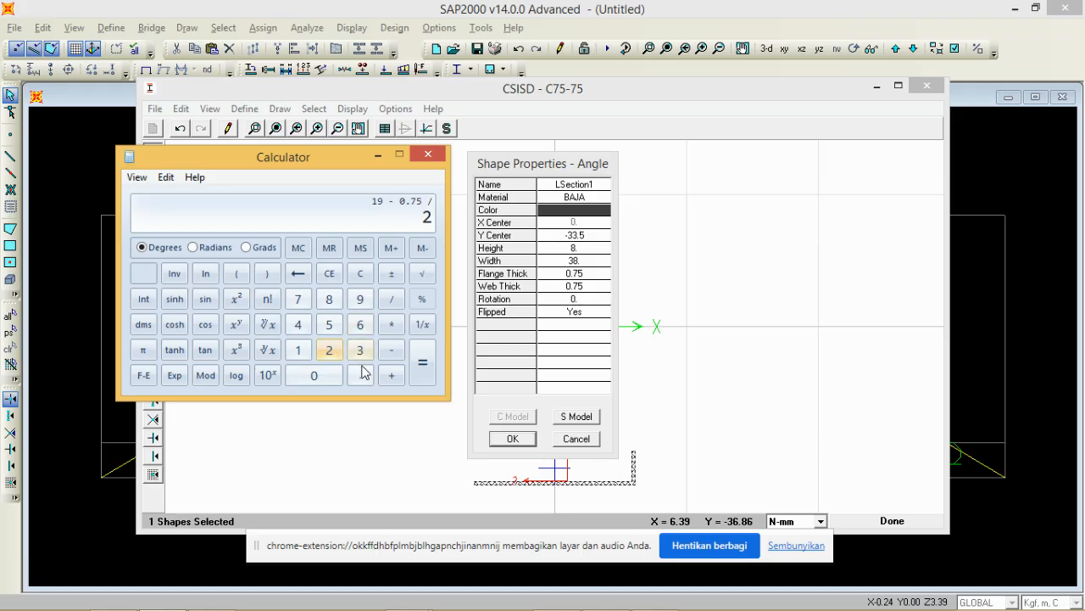
{"action": "left_click", "coordinate": [421, 364]}
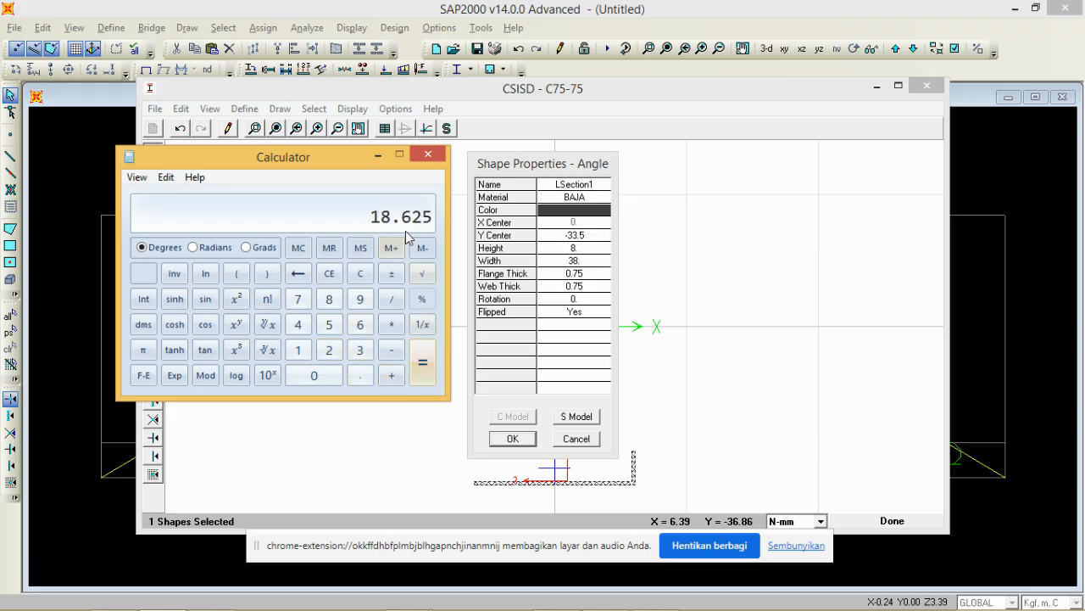
- Switch back to Section Designer and set the lower L-section's X center to 18.625 mm
{"action": "left_click", "coordinate": [582, 224]}
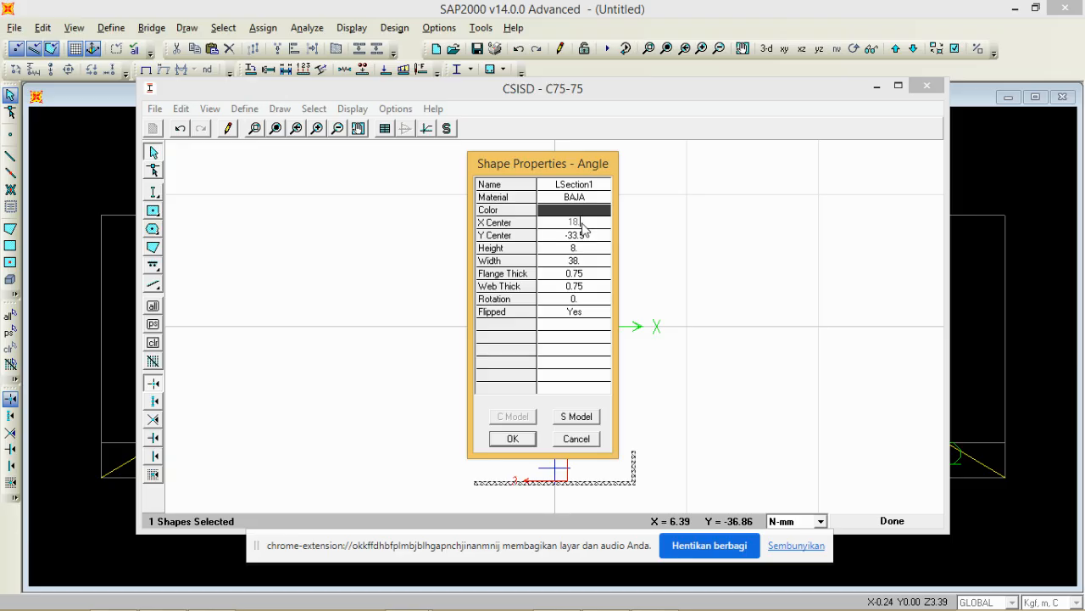
{"action": "mouse_move", "coordinate": [416, 608]}
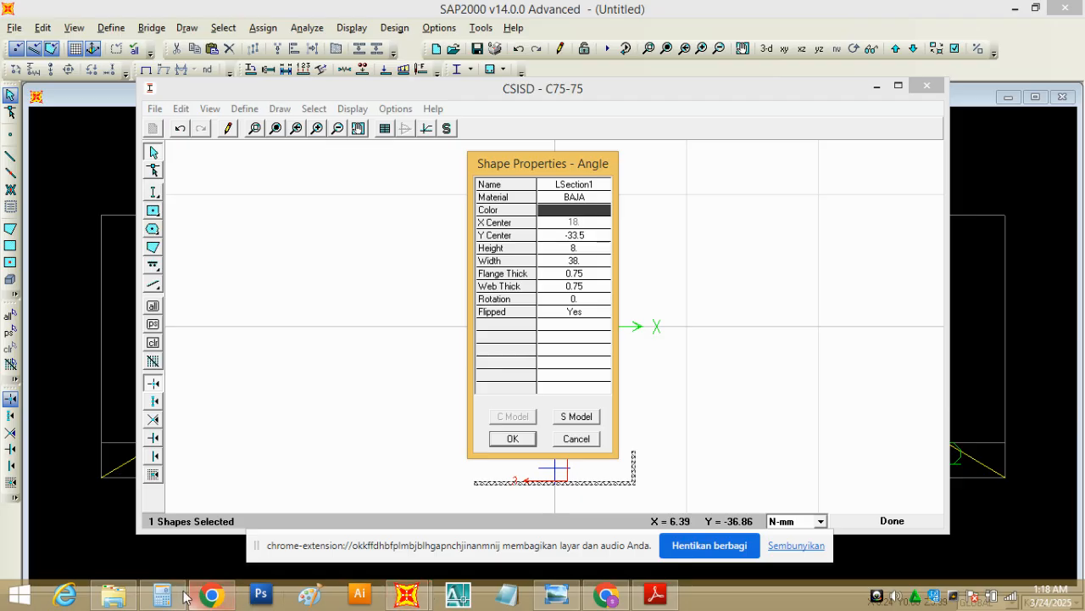
{"action": "left_click", "coordinate": [162, 596]}
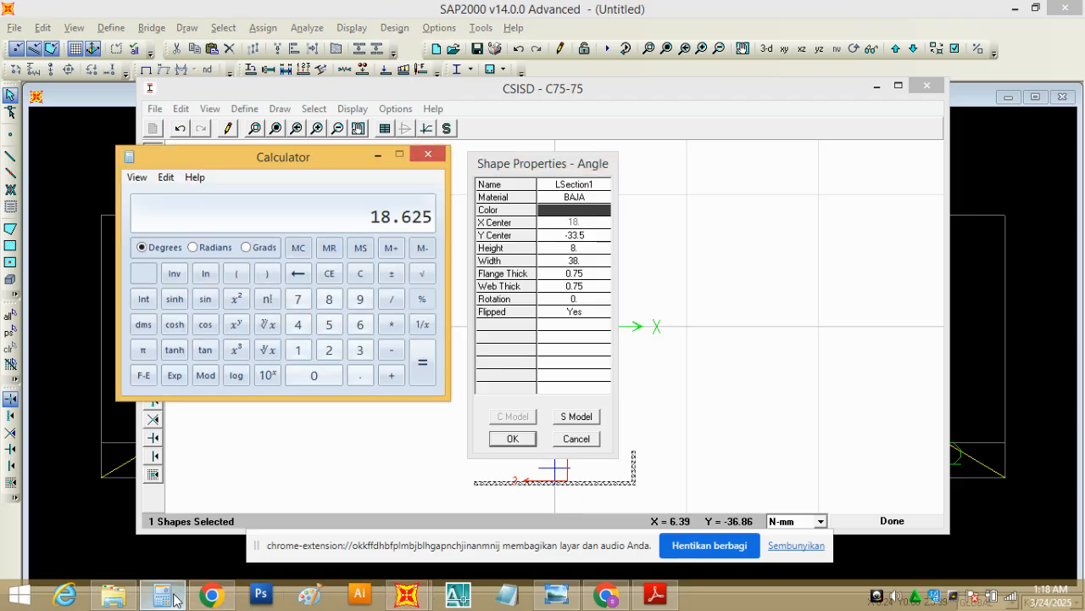
{"action": "left_click", "coordinate": [588, 228]}
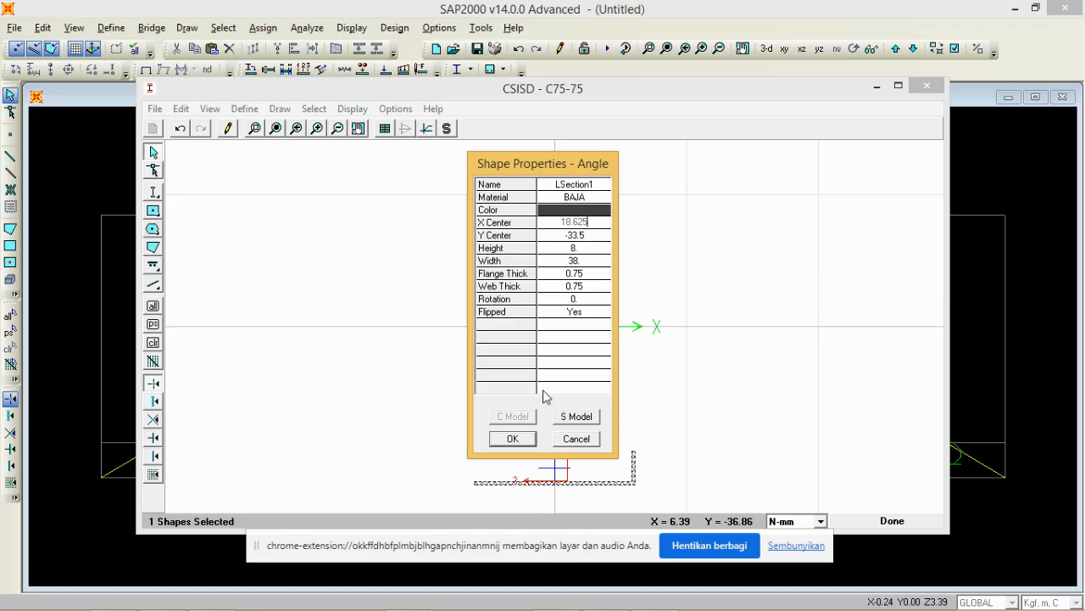
{"action": "left_click", "coordinate": [525, 441]}
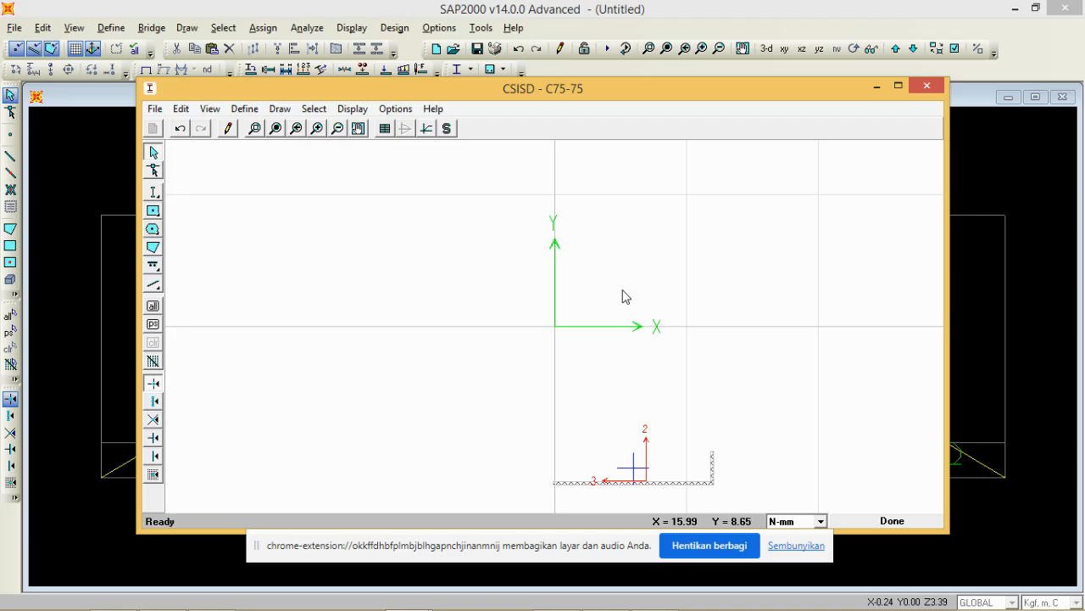
- Place a second L-section shape at the origin of the section drawing
{"action": "left_click", "coordinate": [155, 193]}
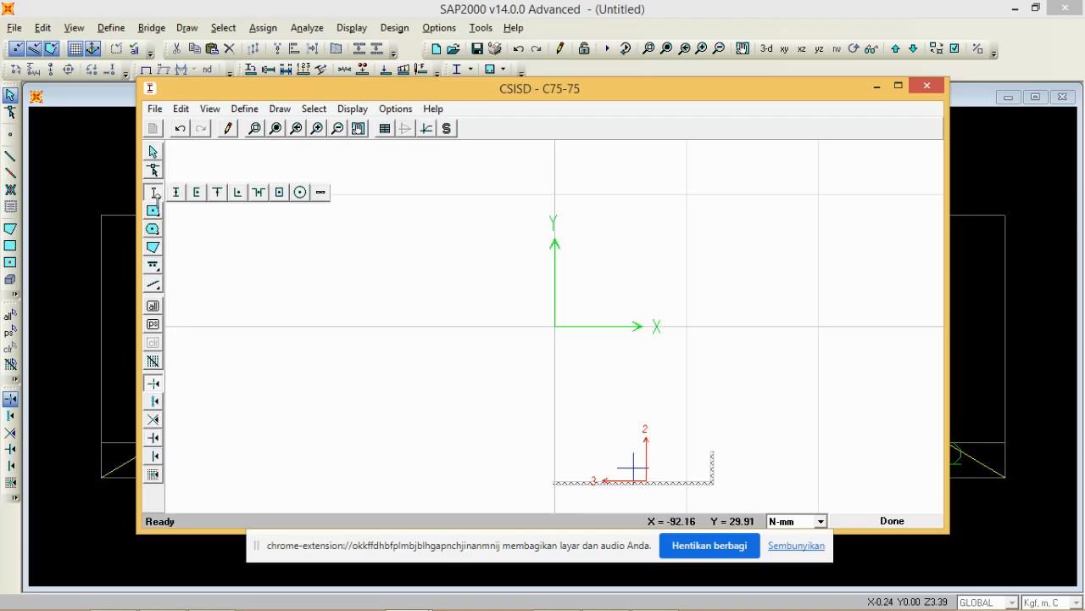
{"action": "left_click", "coordinate": [238, 192]}
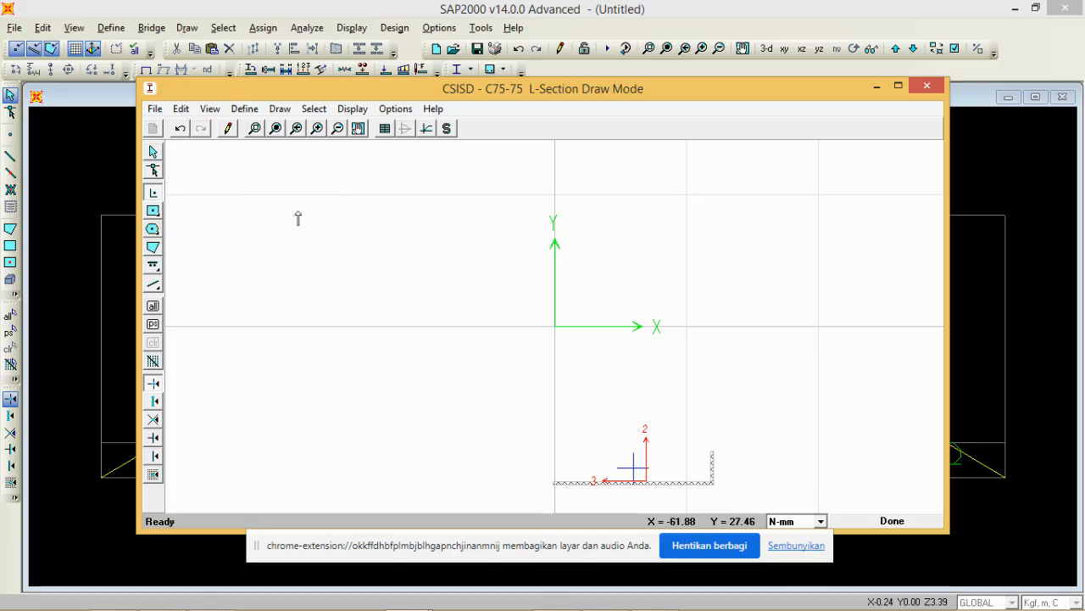
{"action": "left_click", "coordinate": [557, 327]}
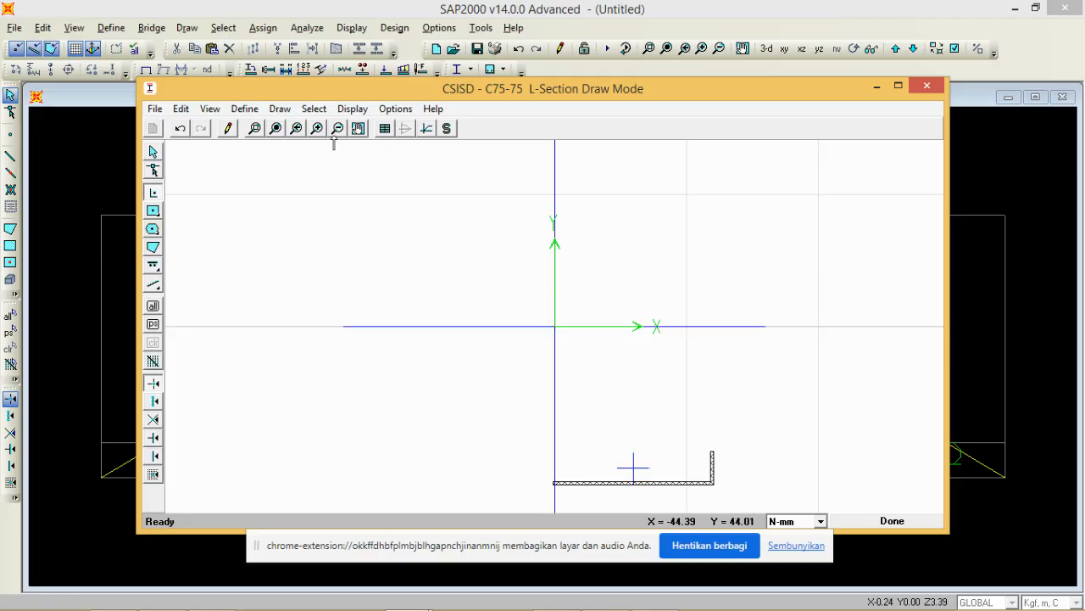
{"action": "left_click", "coordinate": [276, 128]}
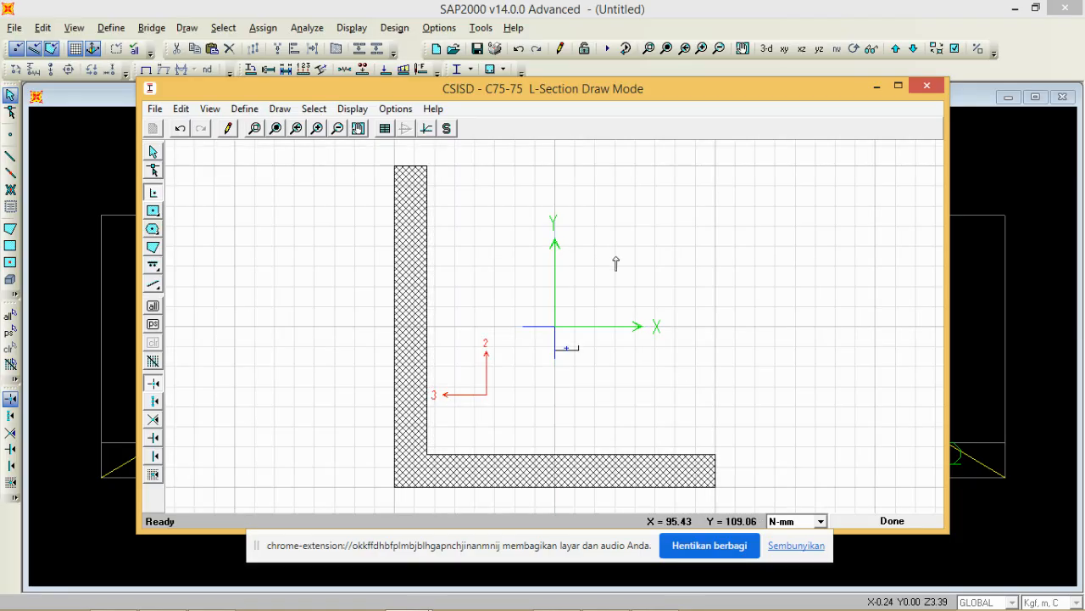
- Set the new L-section's height to 8 mm, width to 40 mm, and flange and web thicknesses to 0.75 mm
{"action": "right_click", "coordinate": [411, 287]}
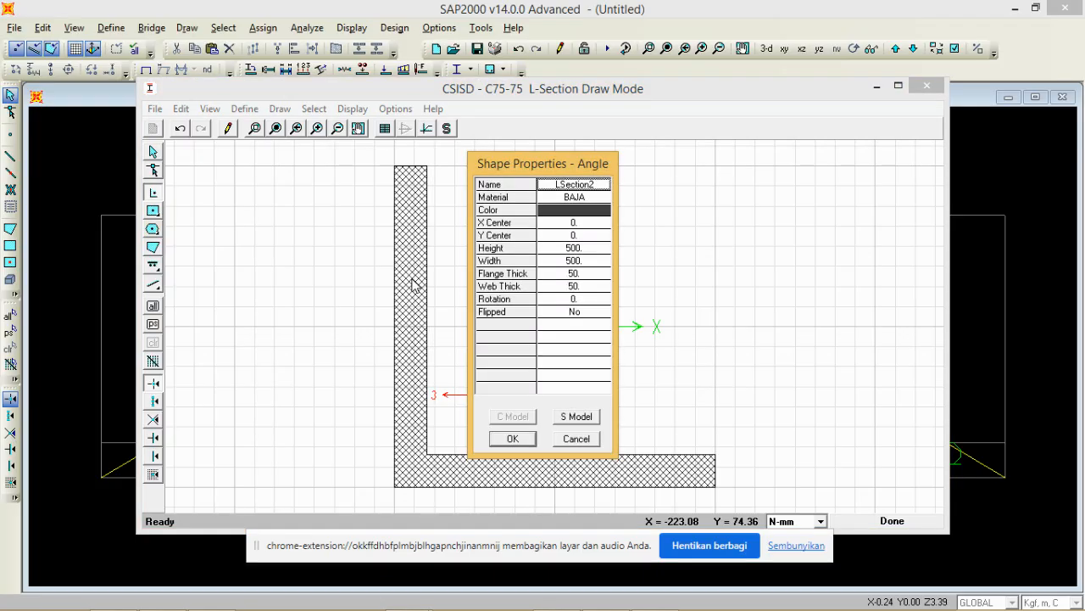
{"action": "left_click", "coordinate": [579, 248]}
{"action": "type", "text": "8"}
{"action": "left_click", "coordinate": [582, 262]}
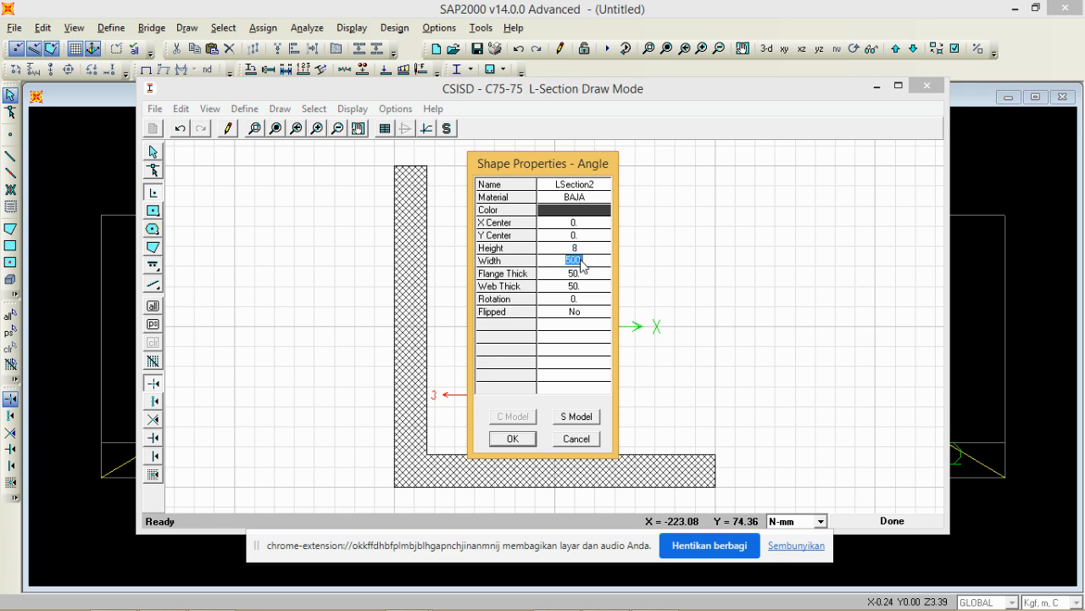
{"action": "type", "text": "40"}
{"action": "left_click", "coordinate": [592, 275]}
{"action": "type", "text": "0.75"}
{"action": "left_click", "coordinate": [591, 286]}
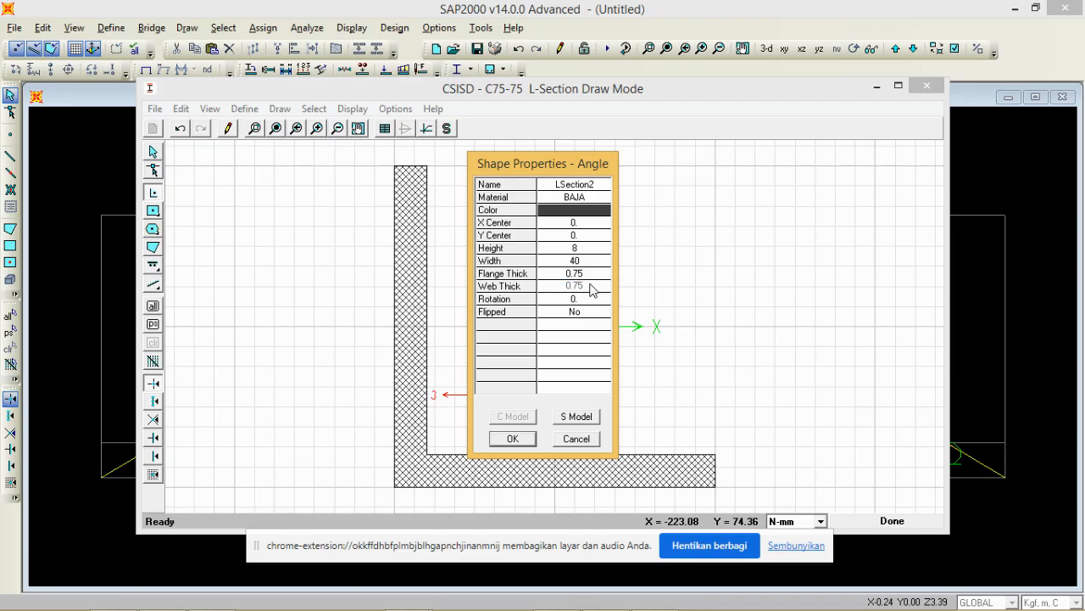
{"action": "left_click", "coordinate": [513, 438]}
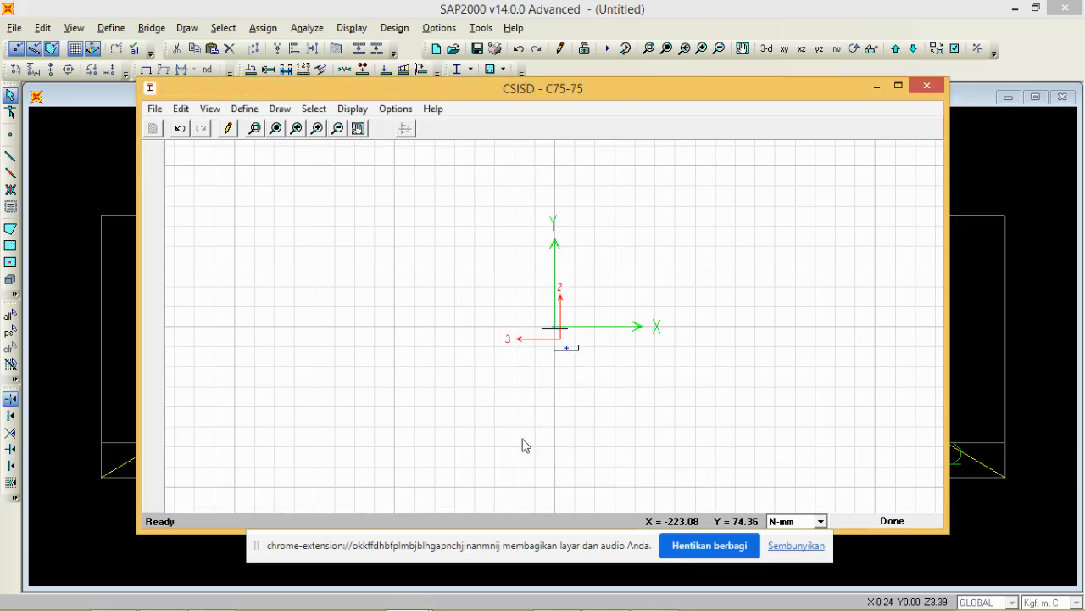
- Switch to Calculator, place it clear of the two shapes, and divide the 40 mm flange width by 2
{"action": "left_click", "coordinate": [280, 132]}
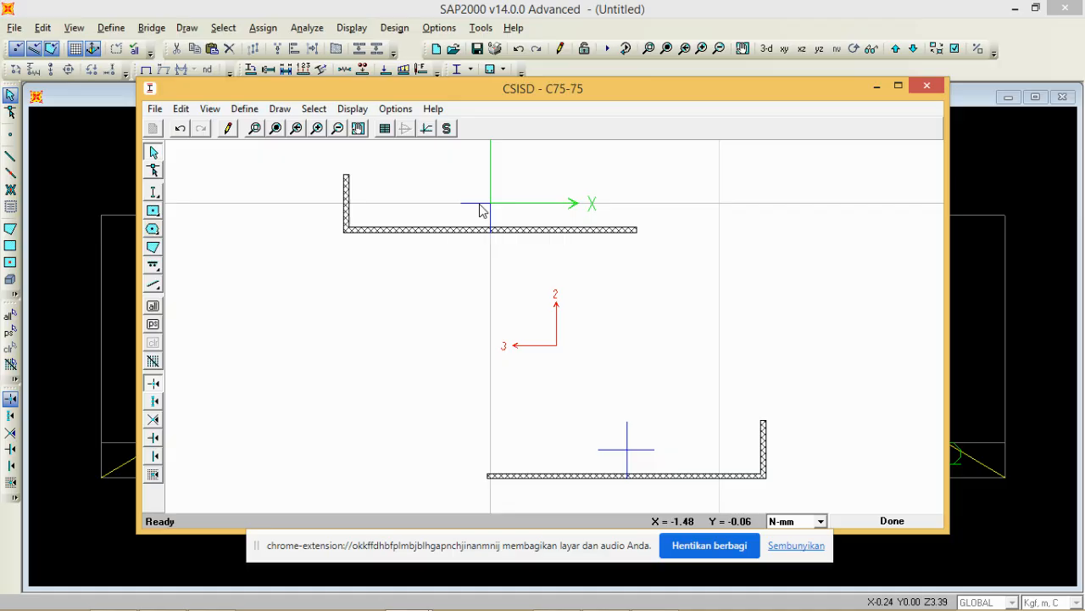
{"action": "mouse_move", "coordinate": [358, 607]}
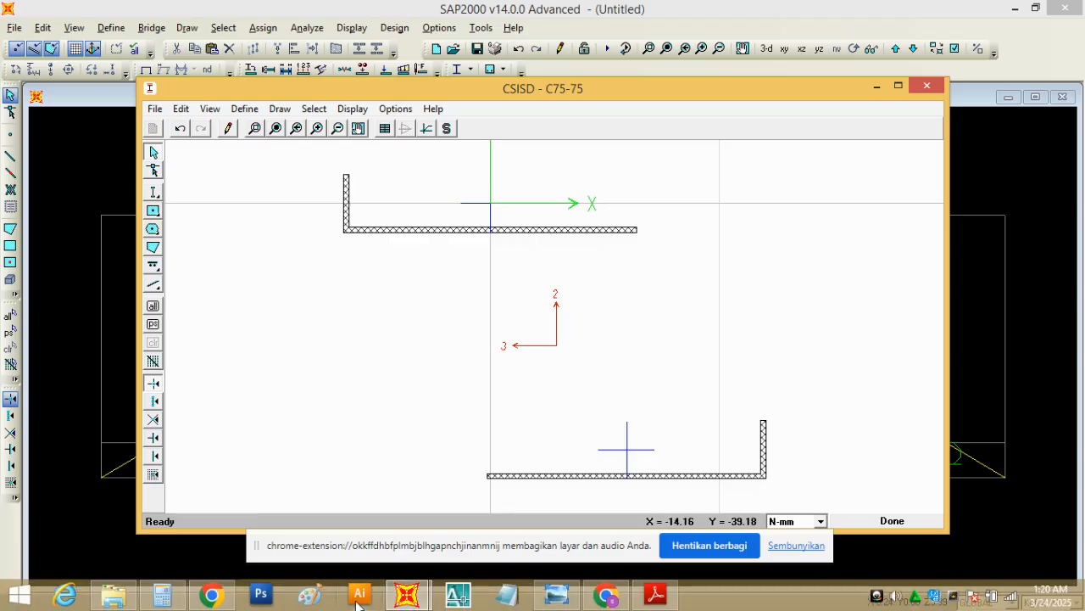
{"action": "left_click", "coordinate": [162, 595]}
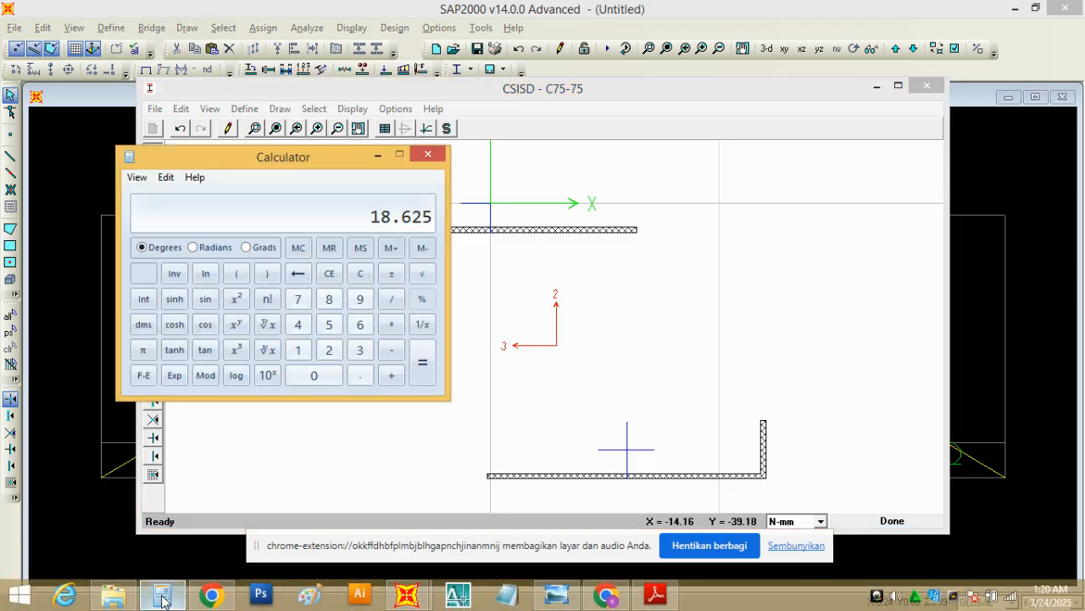
{"action": "left_click_drag", "start_coordinate": [260, 157], "coordinate": [233, 273]}
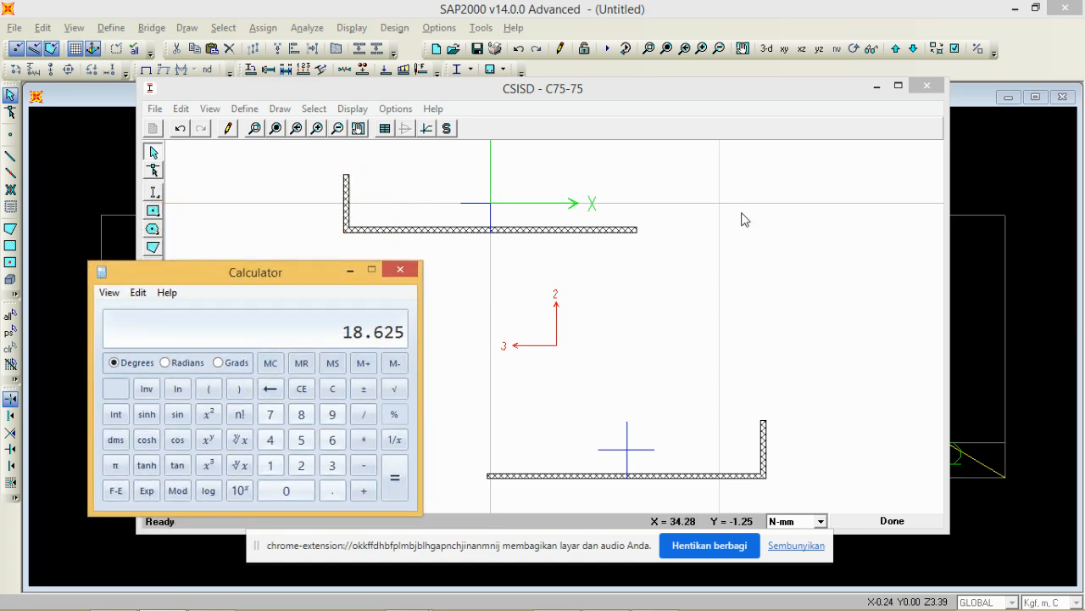
{"action": "left_click", "coordinate": [271, 441]}
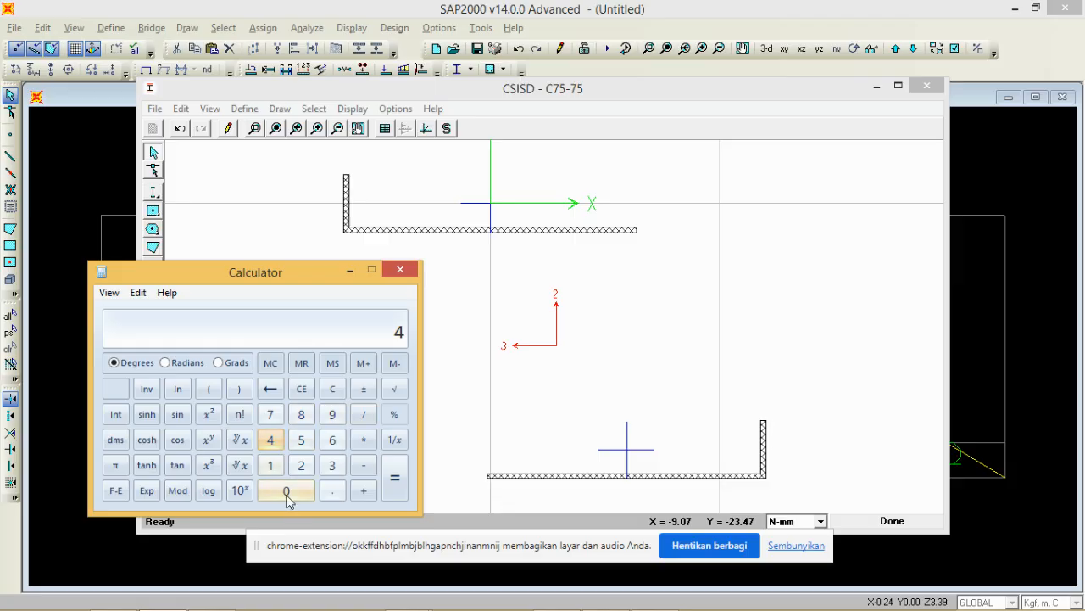
{"action": "left_click", "coordinate": [285, 490]}
{"action": "left_click", "coordinate": [363, 414]}
{"action": "left_click", "coordinate": [301, 464]}
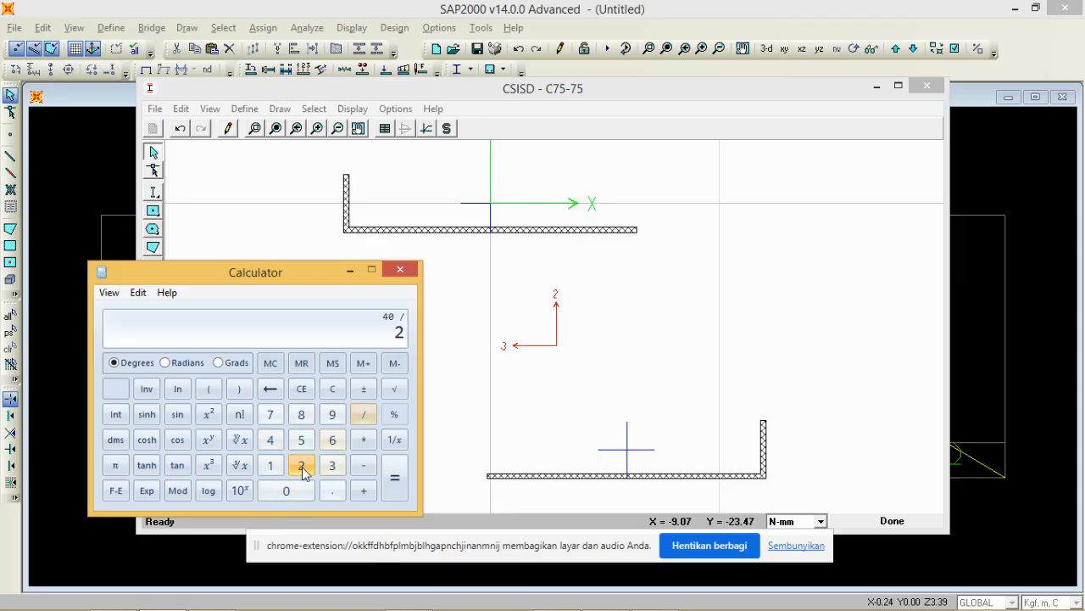
{"action": "left_click", "coordinate": [391, 480]}
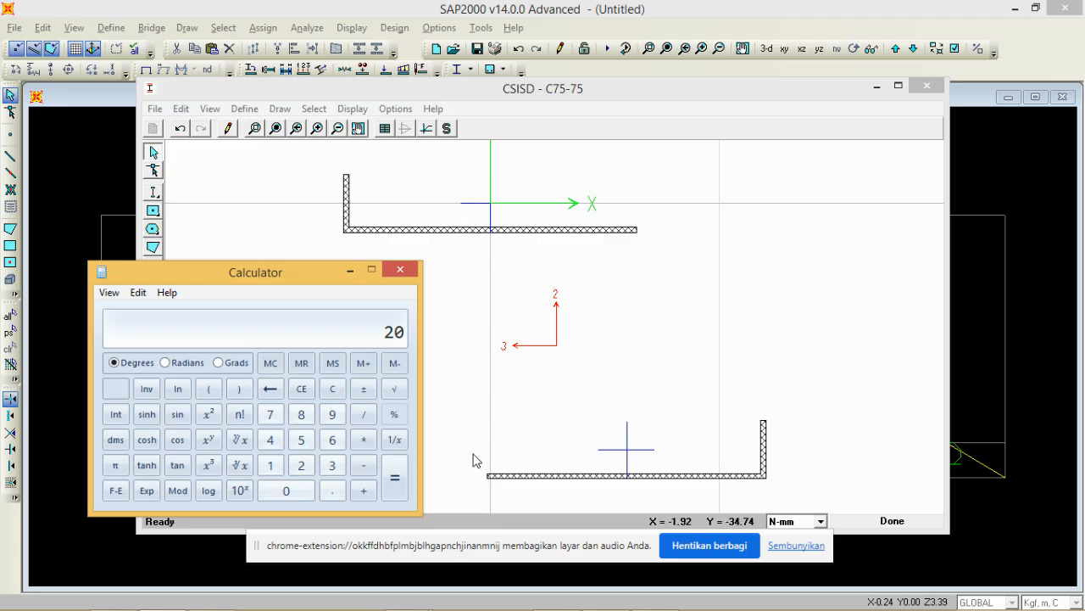
- Subtract half of the 0.75 mm thickness from the halved 40 mm width
{"action": "left_click", "coordinate": [364, 467]}
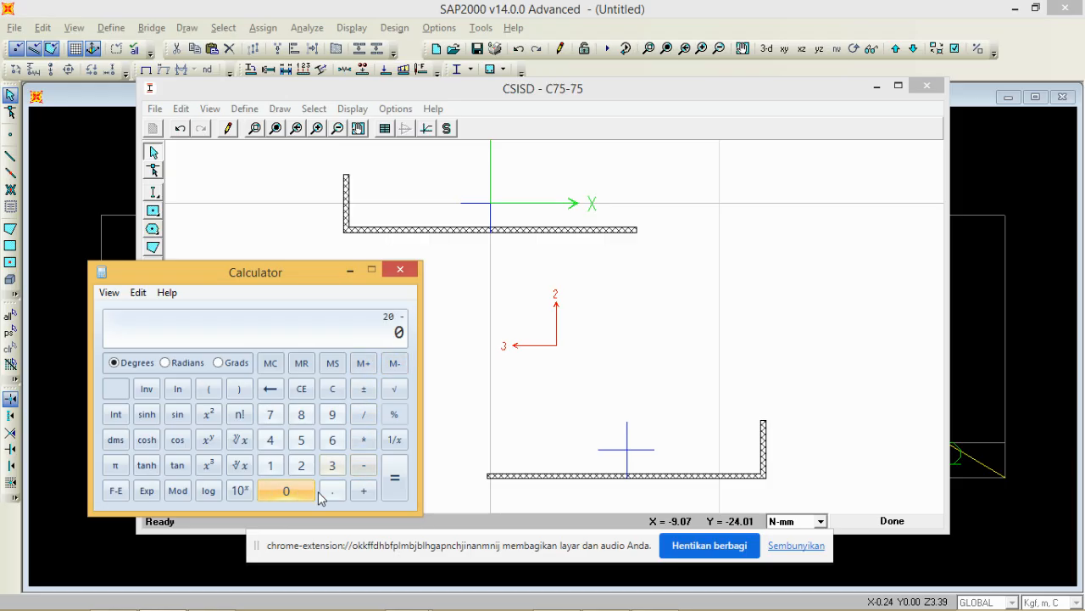
{"action": "left_click", "coordinate": [332, 490]}
{"action": "left_click", "coordinate": [270, 416]}
{"action": "left_click", "coordinate": [301, 439]}
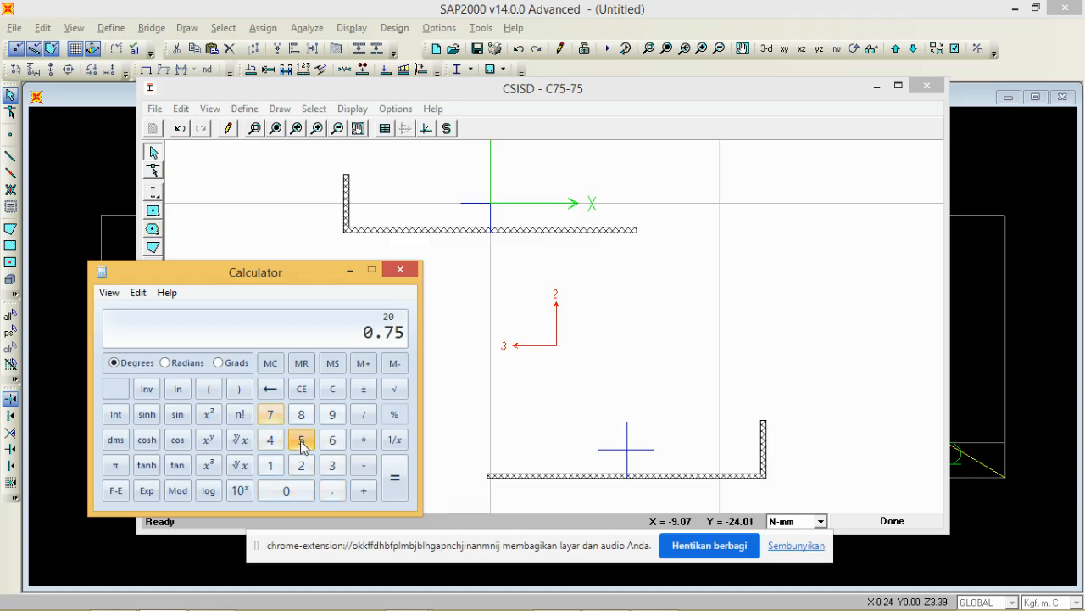
{"action": "left_click", "coordinate": [364, 414]}
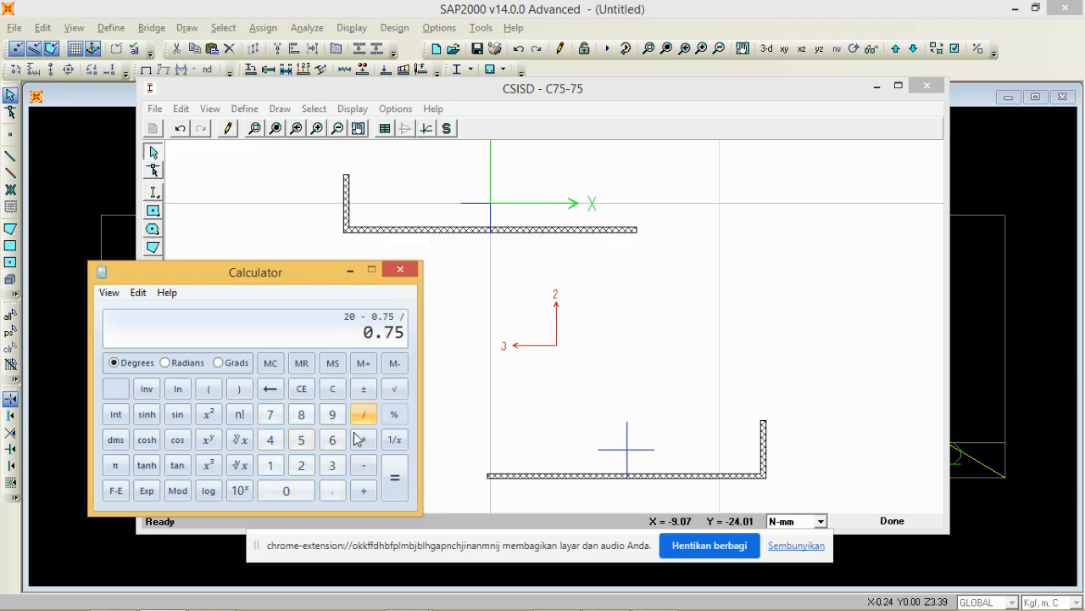
{"action": "left_click", "coordinate": [301, 465]}
{"action": "left_click", "coordinate": [393, 479]}
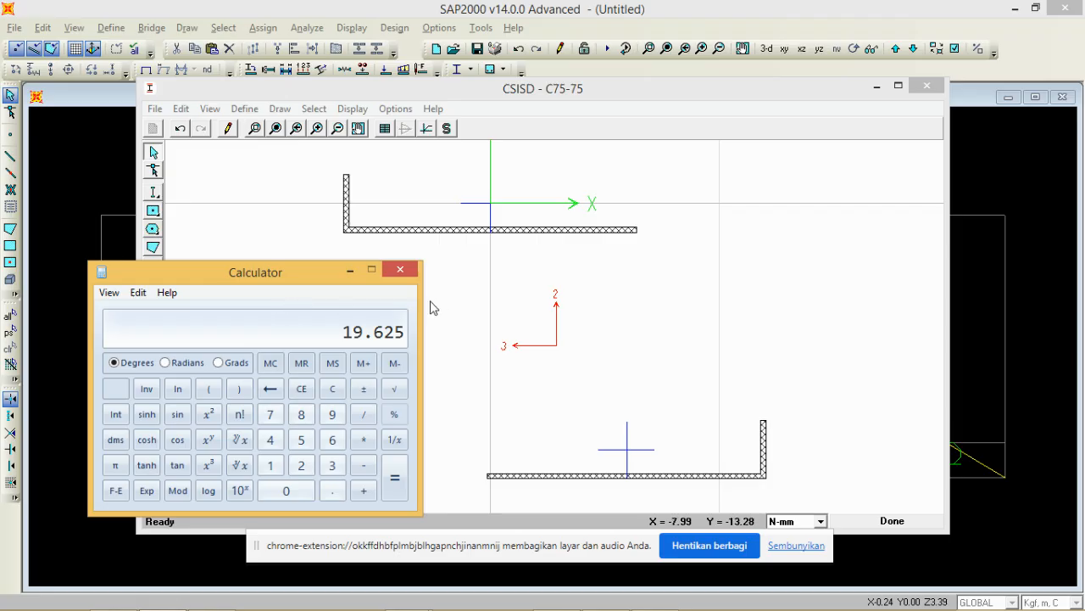
- Set the X center of the second L-section to 19.625 mm, checking the value against the Calculator result
{"action": "double_click", "coordinate": [457, 235]}
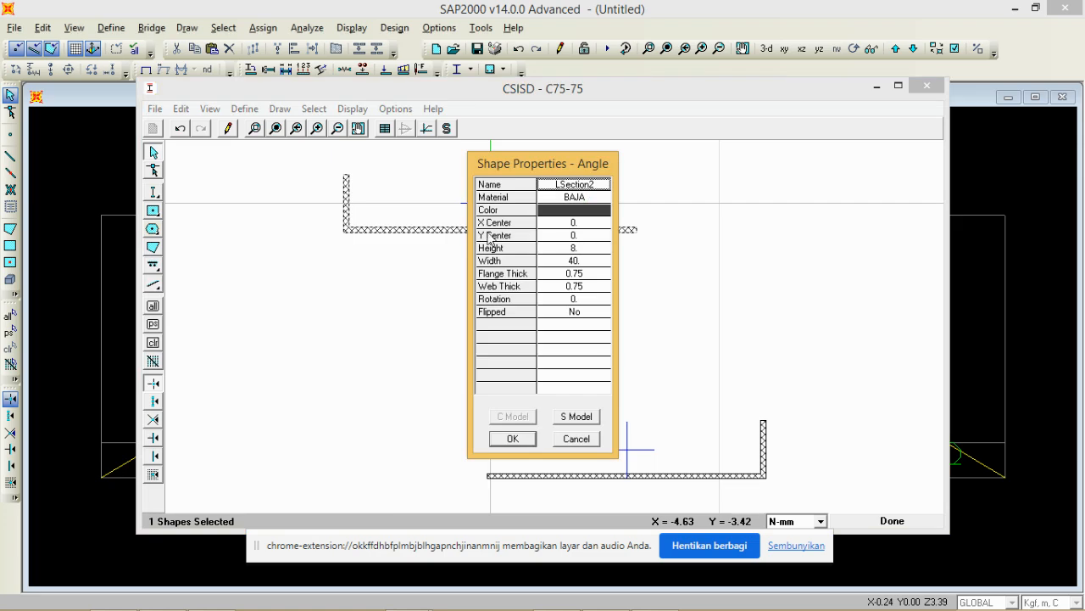
{"action": "left_click", "coordinate": [587, 226]}
{"action": "left_click", "coordinate": [162, 598]}
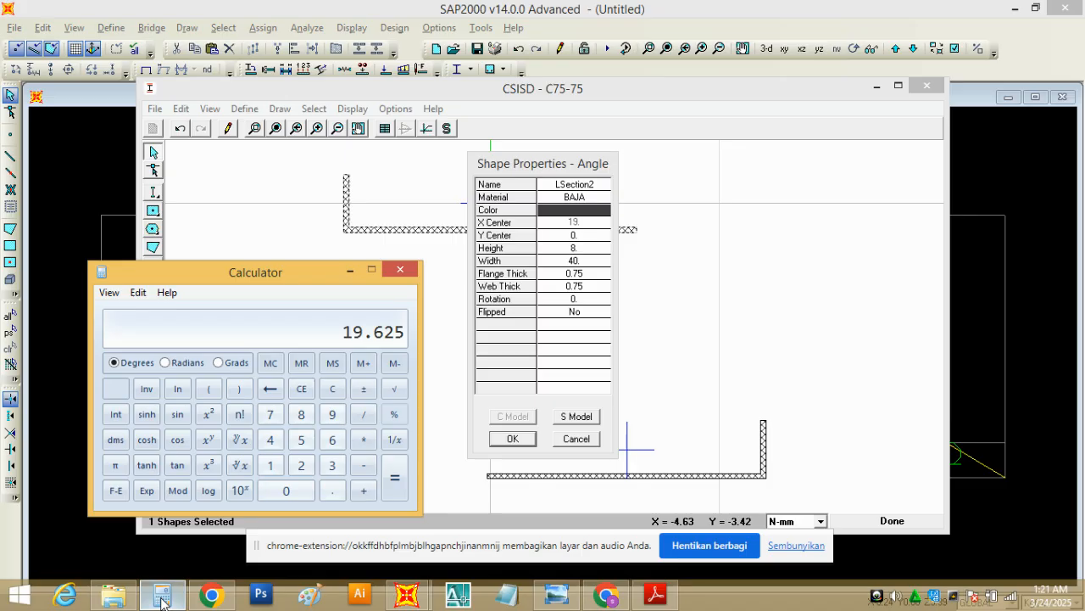
{"action": "left_click", "coordinate": [597, 229]}
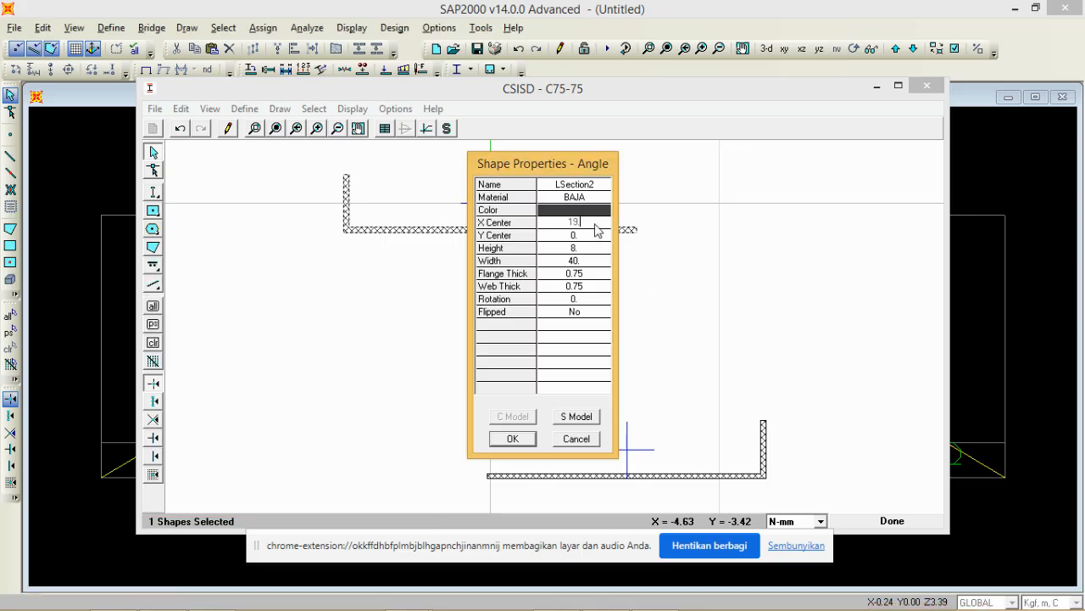
{"action": "type", "text": "19.625"}
{"action": "left_click", "coordinate": [519, 441]}
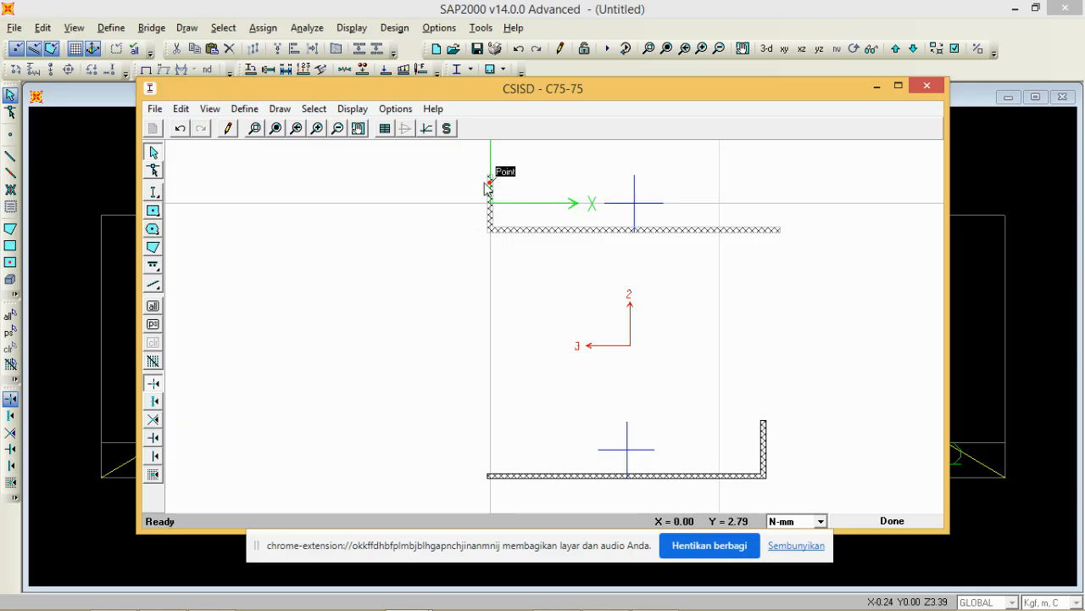
- Rotate the second L-section by 180 degrees
{"action": "double_click", "coordinate": [648, 232]}
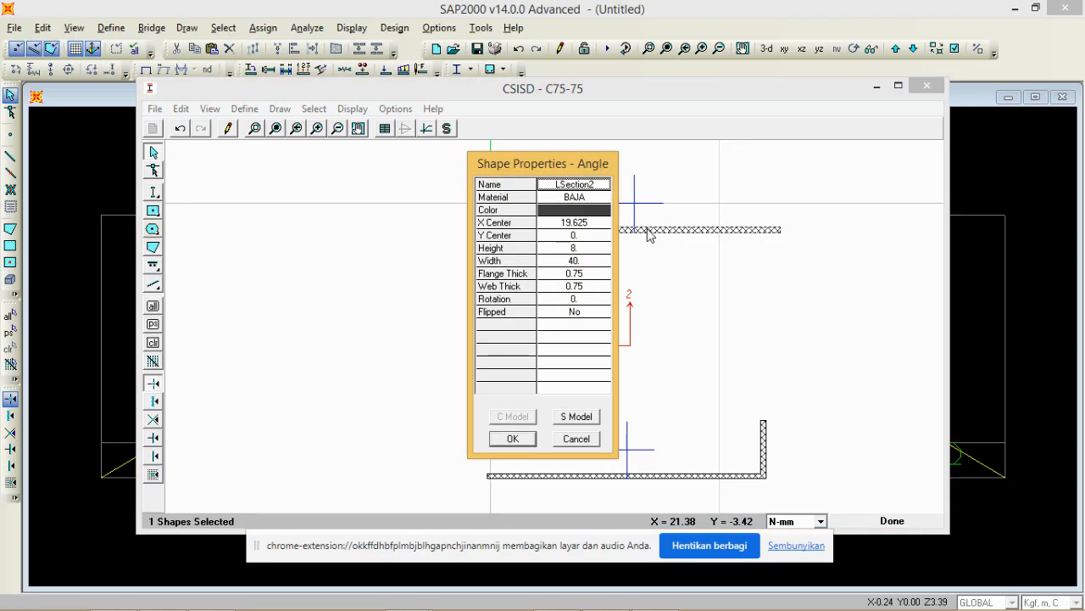
{"action": "left_click", "coordinate": [581, 302]}
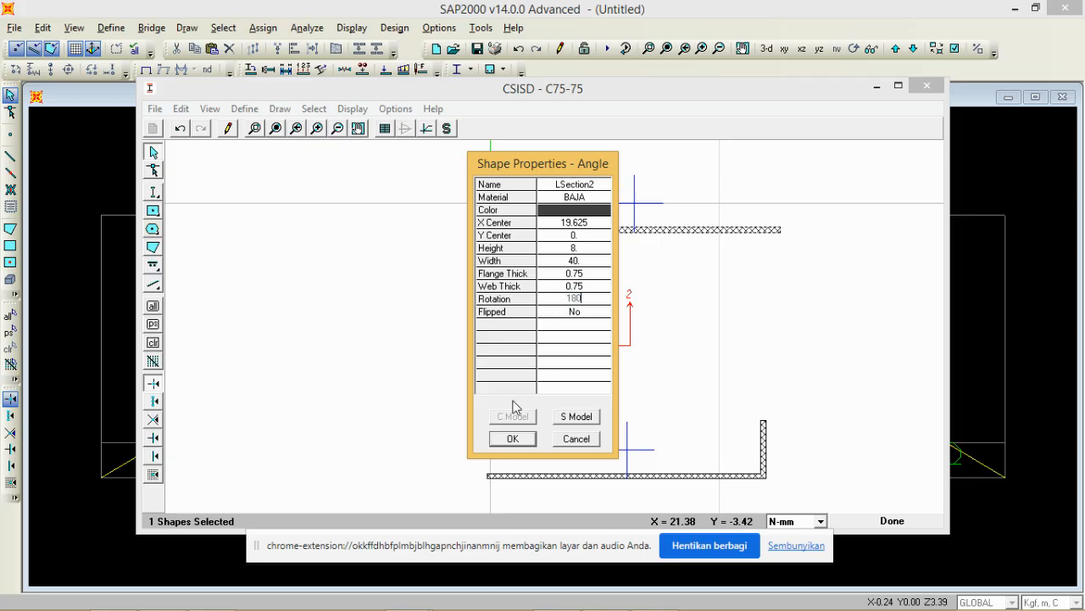
{"action": "left_click", "coordinate": [513, 438]}
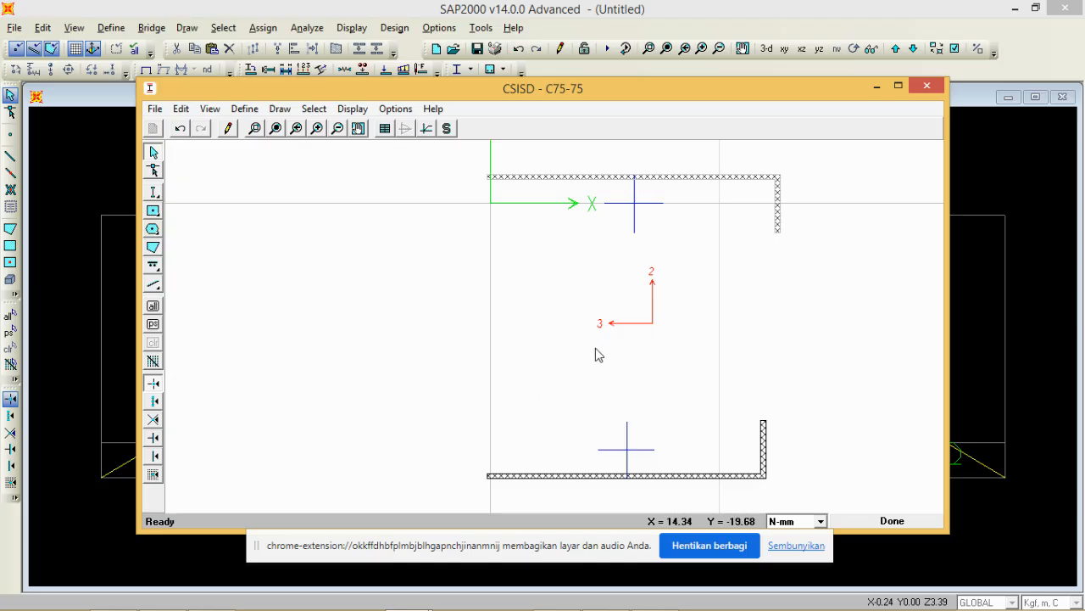
- Open the upper L-section's Y center for editing and place its properties dialog clear of both shapes
{"action": "left_click", "coordinate": [276, 129]}
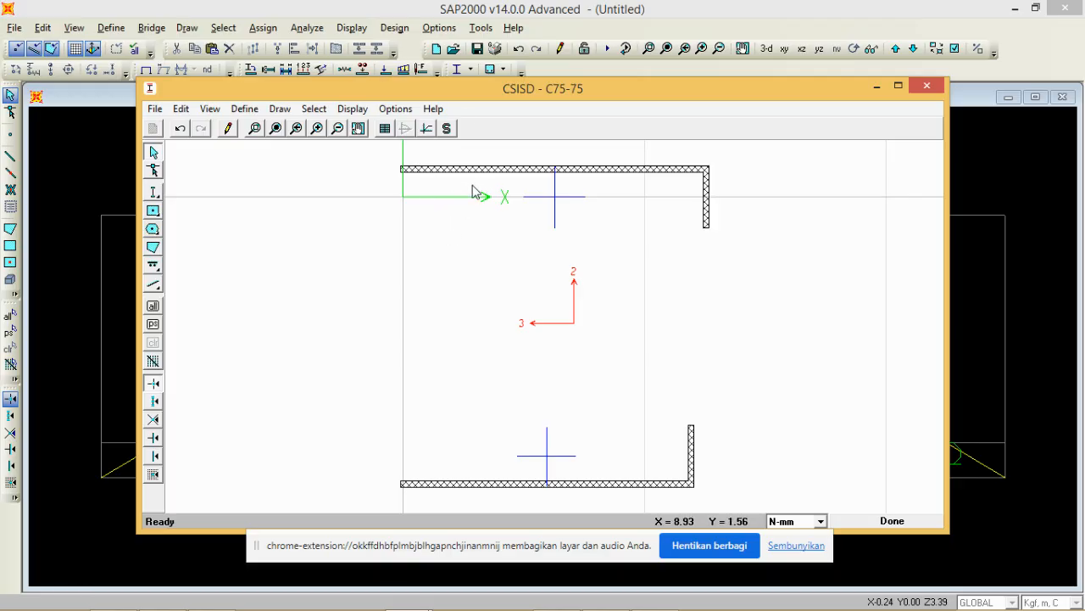
{"action": "left_click", "coordinate": [338, 129]}
{"action": "left_click", "coordinate": [338, 128]}
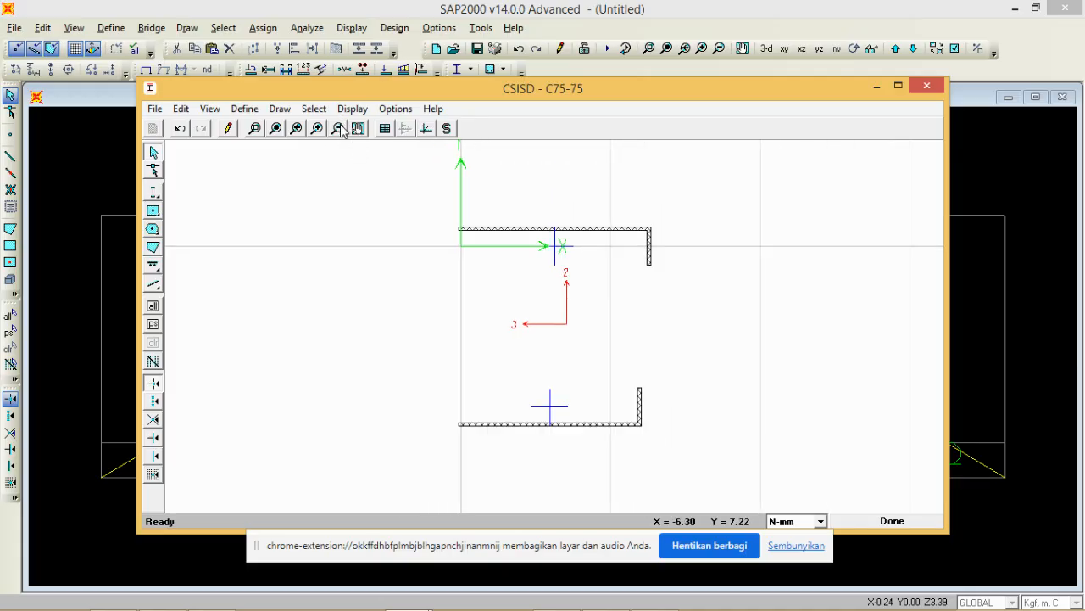
{"action": "left_click", "coordinate": [339, 129]}
{"action": "left_click", "coordinate": [338, 129]}
{"action": "left_click", "coordinate": [339, 128]}
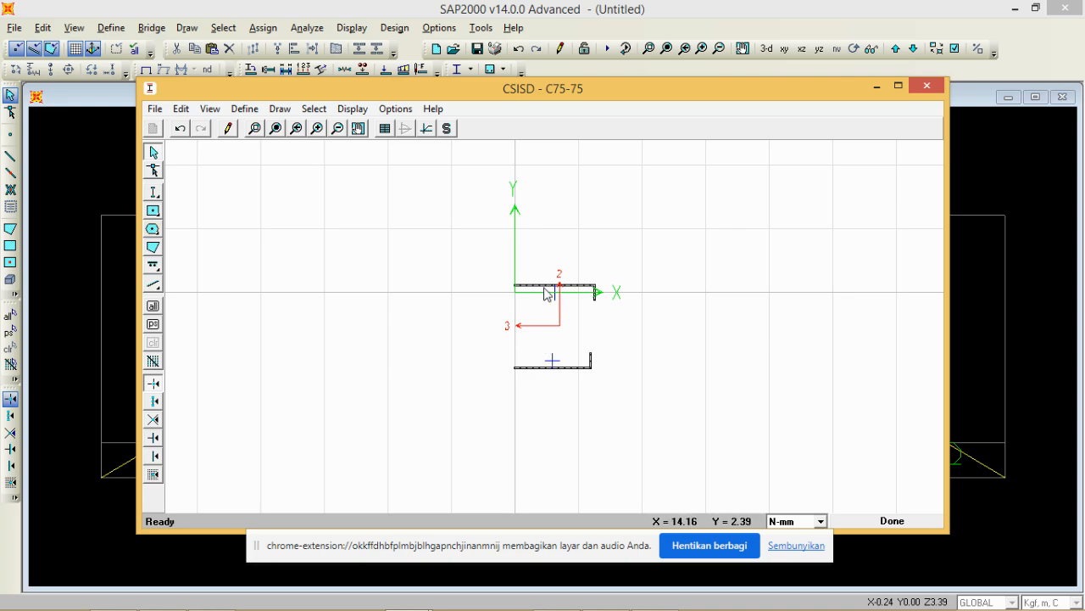
{"action": "right_click", "coordinate": [547, 292]}
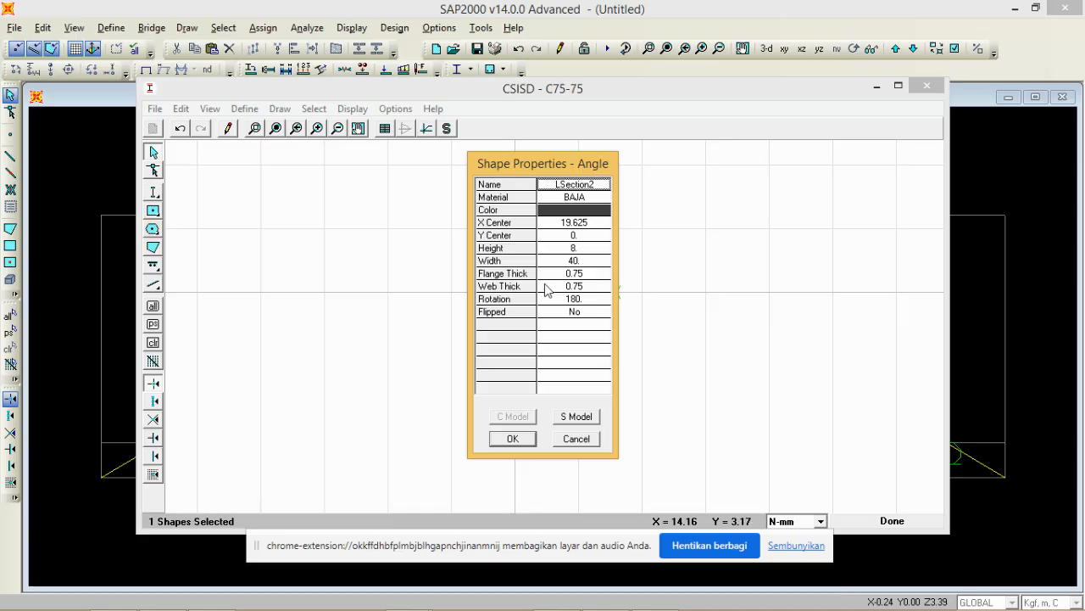
{"action": "left_click", "coordinate": [585, 235]}
{"action": "left_click_drag", "start_coordinate": [582, 165], "coordinate": [776, 162]}
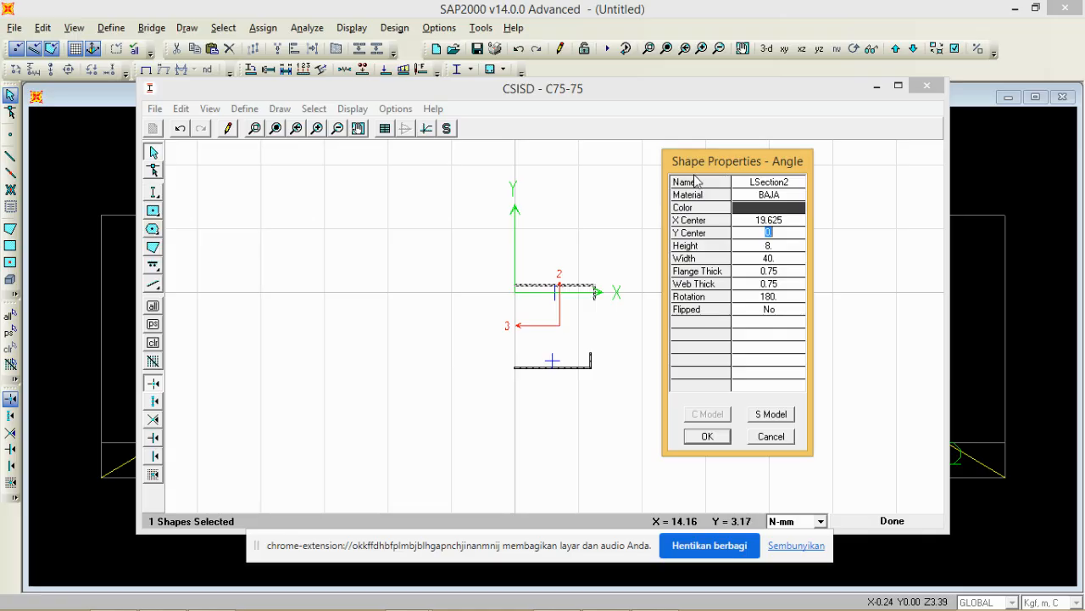
{"action": "mouse_move", "coordinate": [353, 597]}
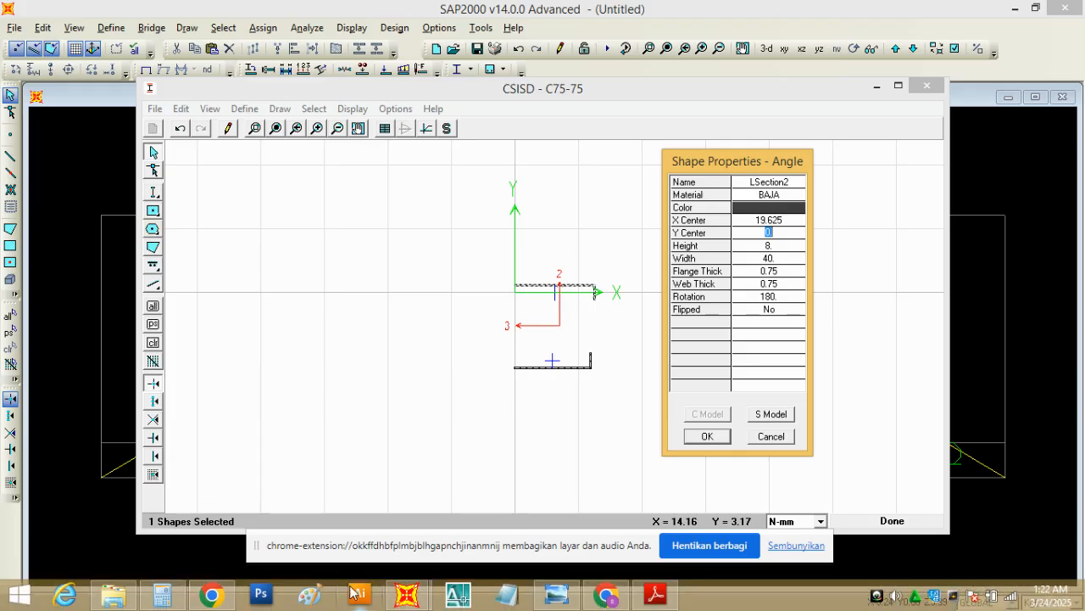
- Switch to the calculator to compute 75 / 2 - 4, and set the upper angle's Y Center to 33.5 in the section designer
{"action": "left_click", "coordinate": [180, 602]}
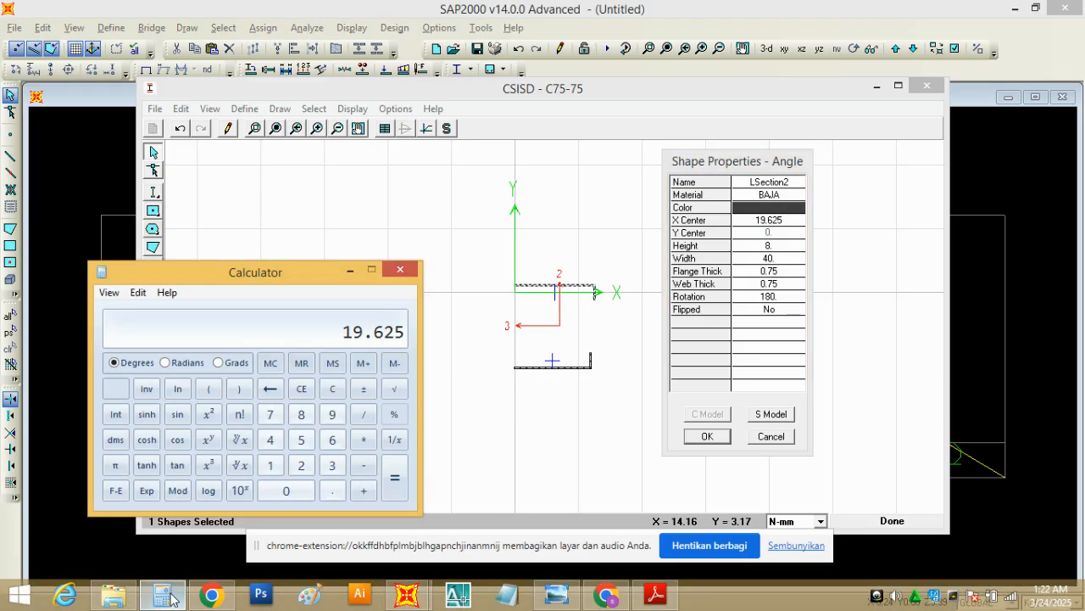
{"action": "left_click", "coordinate": [271, 420]}
{"action": "left_click", "coordinate": [301, 440]}
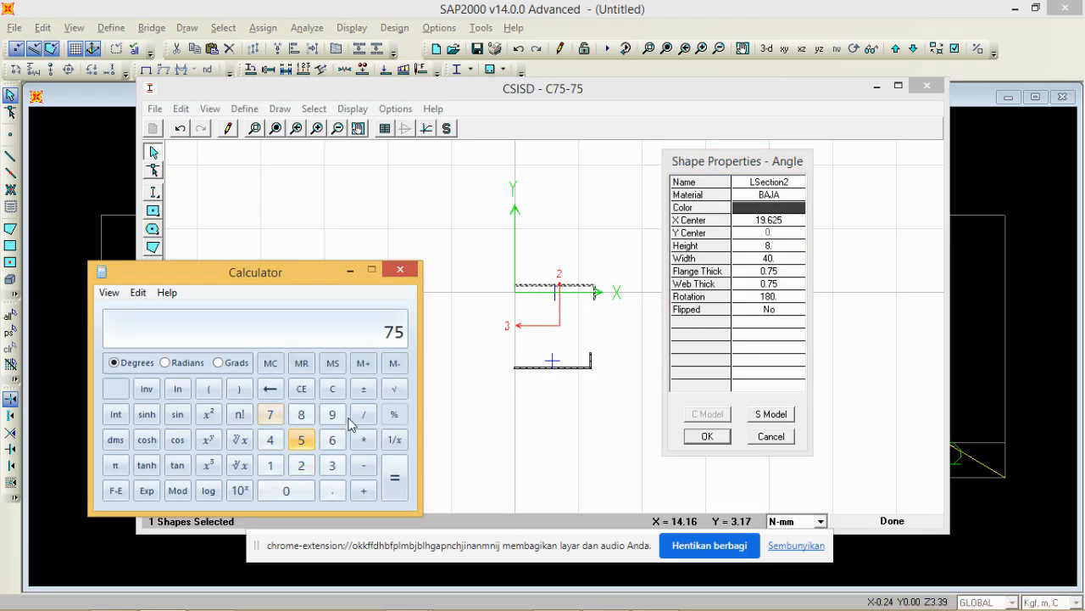
{"action": "left_click", "coordinate": [363, 414]}
{"action": "left_click", "coordinate": [298, 468]}
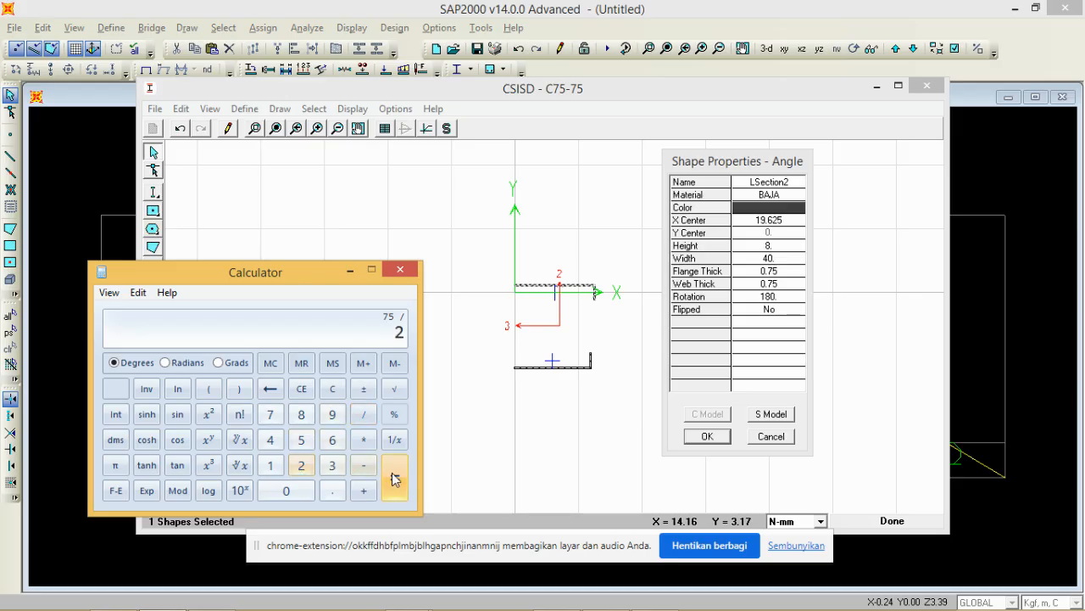
{"action": "left_click", "coordinate": [394, 477]}
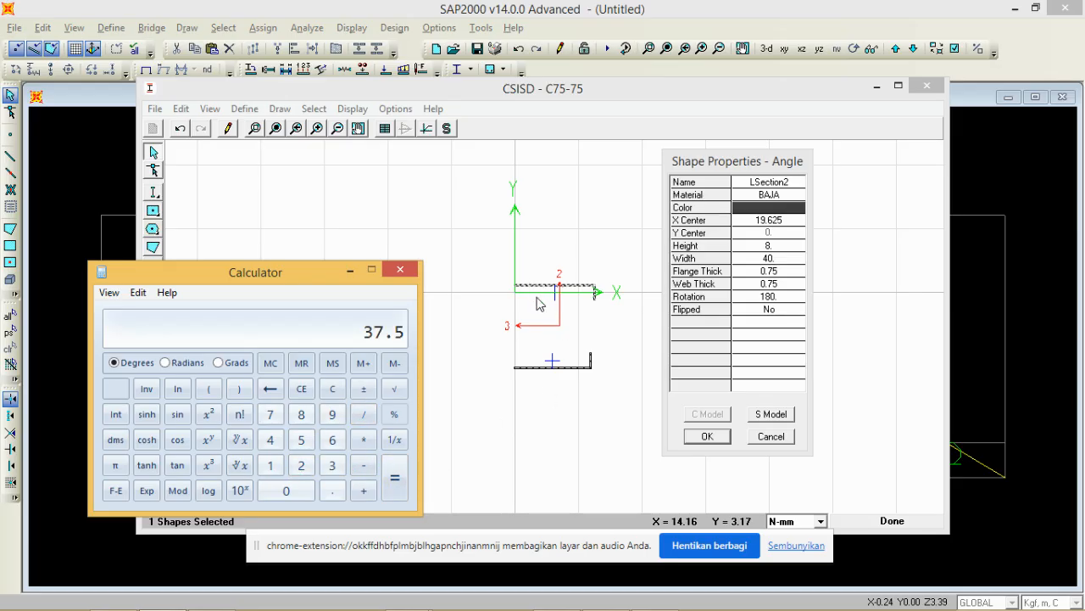
{"action": "left_click", "coordinate": [365, 469]}
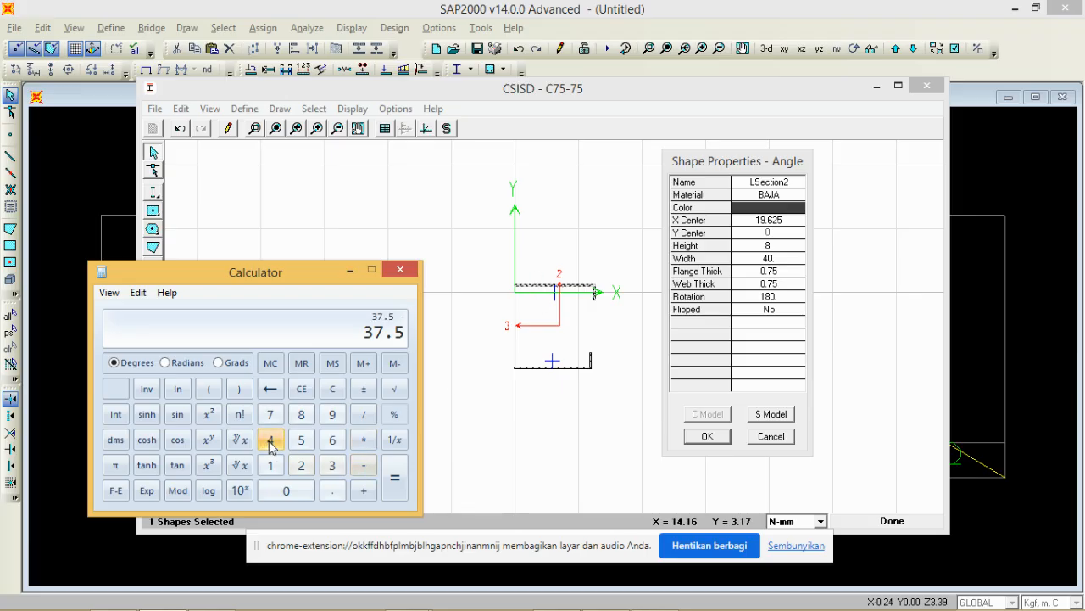
{"action": "left_click", "coordinate": [269, 439]}
{"action": "left_click", "coordinate": [395, 478]}
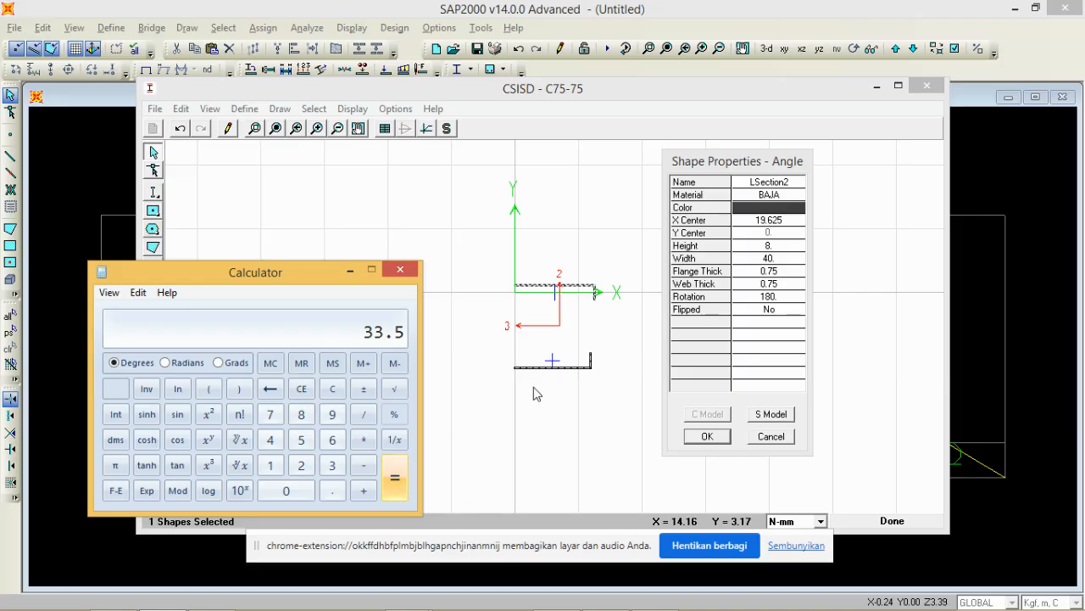
{"action": "left_click", "coordinate": [757, 236]}
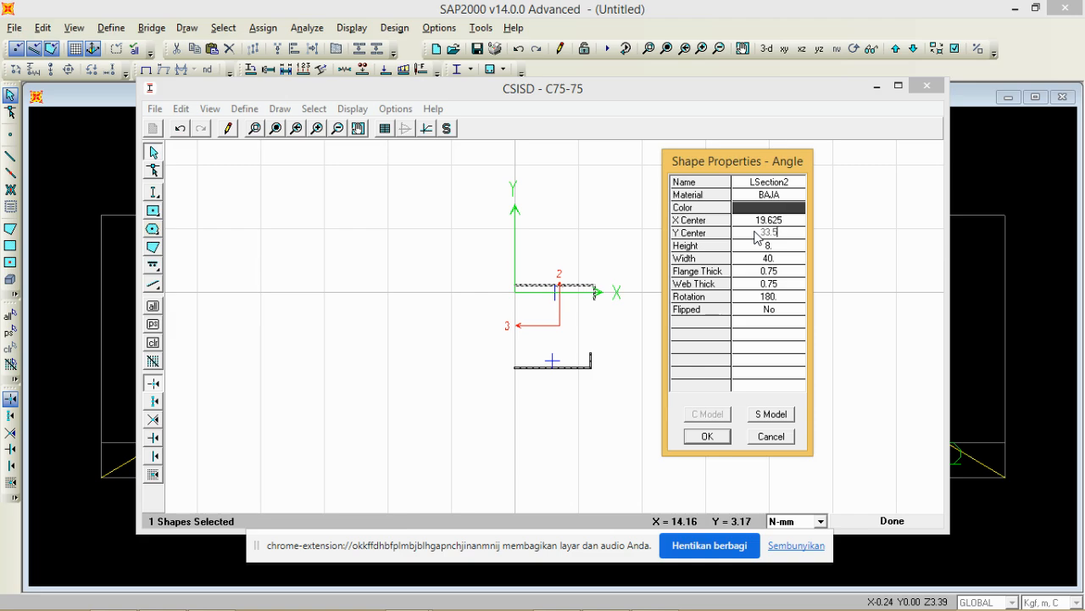
{"action": "left_click", "coordinate": [707, 436]}
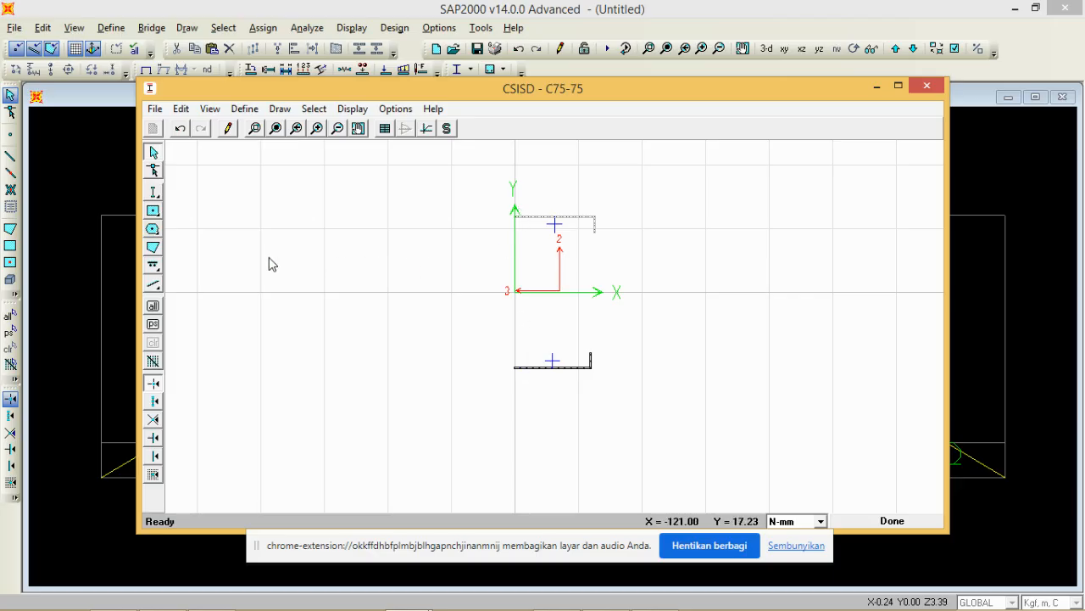
- Draw a steel plate shape centred on the origin between the two angles
{"action": "left_click", "coordinate": [154, 194]}
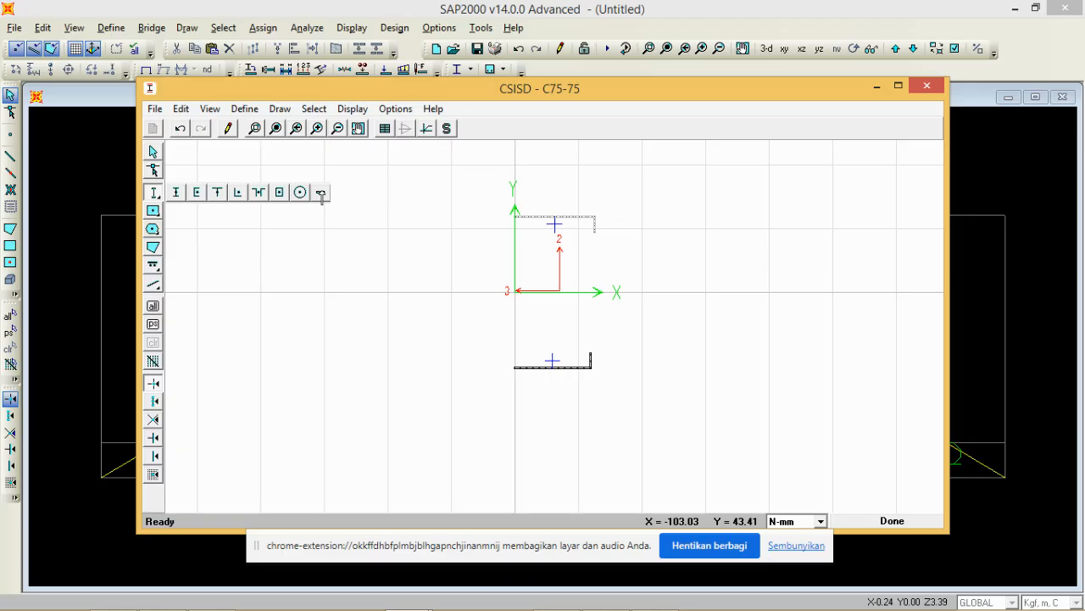
{"action": "left_click", "coordinate": [321, 194]}
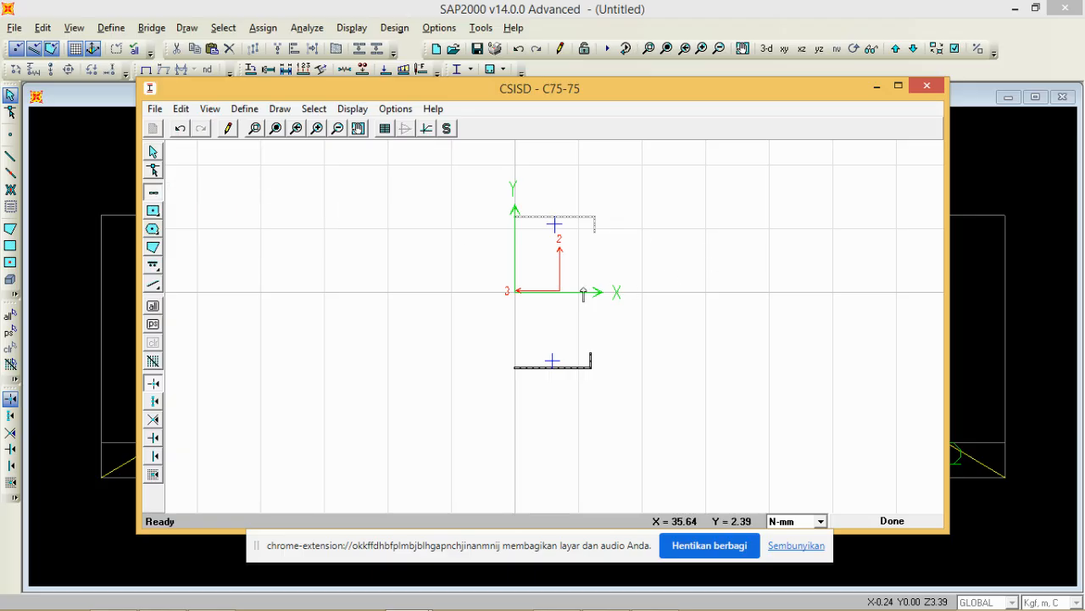
{"action": "left_click", "coordinate": [514, 291]}
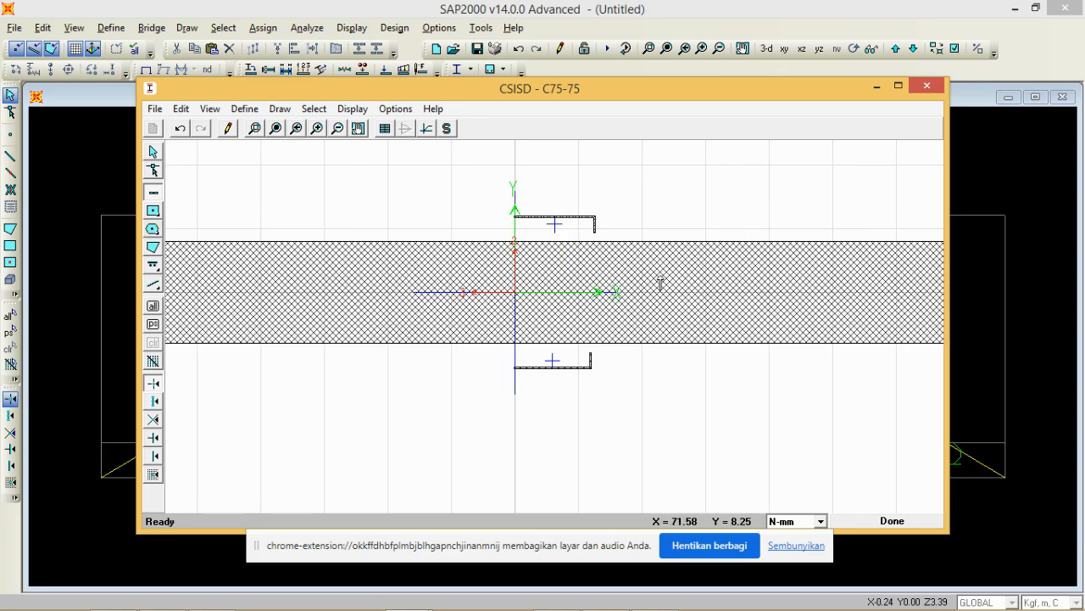
- Try giving the plate a thickness of 0.75, a width of 75 and a vertical rotation, and undo the modification
{"action": "right_click", "coordinate": [632, 280]}
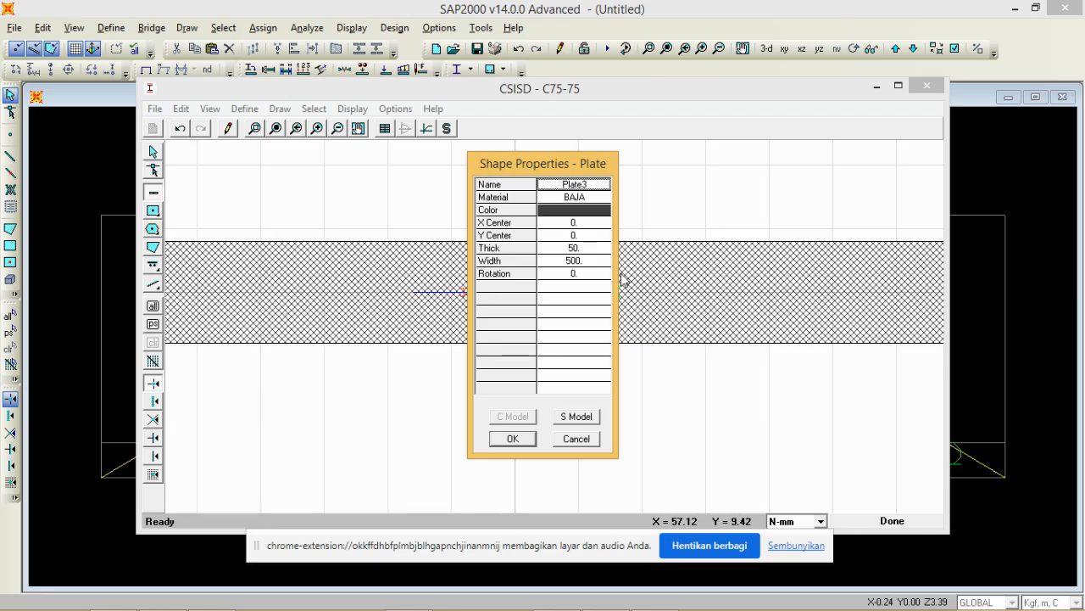
{"action": "left_click", "coordinate": [578, 249]}
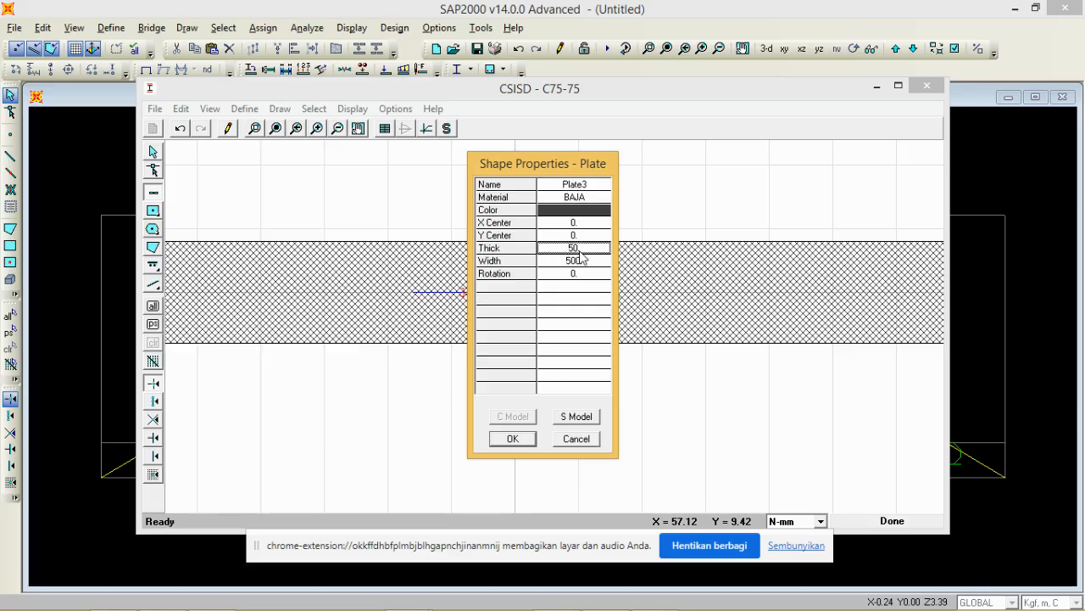
{"action": "left_click", "coordinate": [581, 252]}
{"action": "type", "text": "0."}
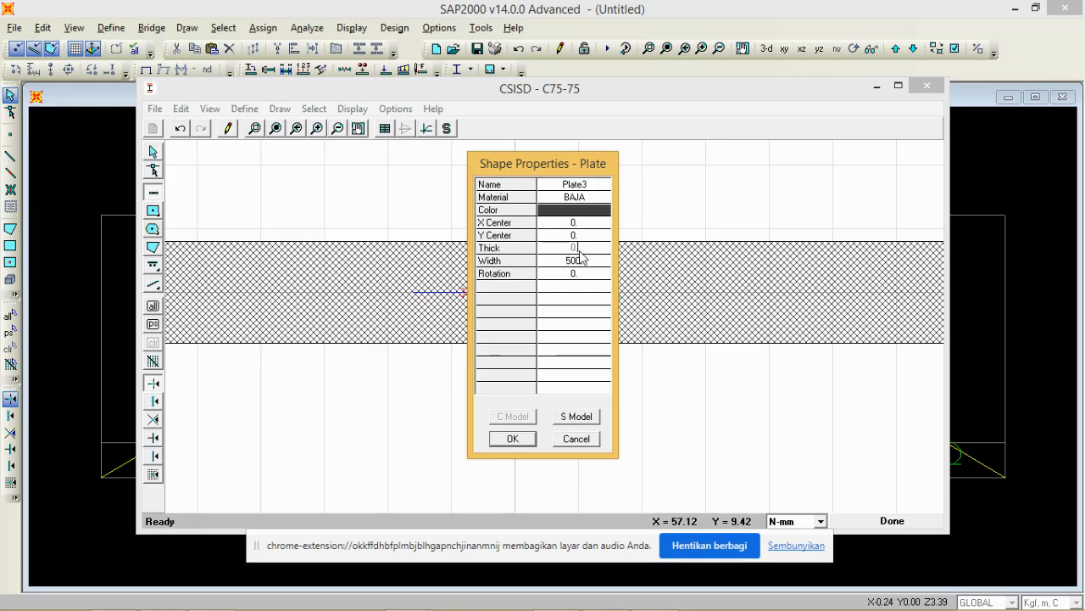
{"action": "type", "text": "75"}
{"action": "left_click", "coordinate": [574, 265]}
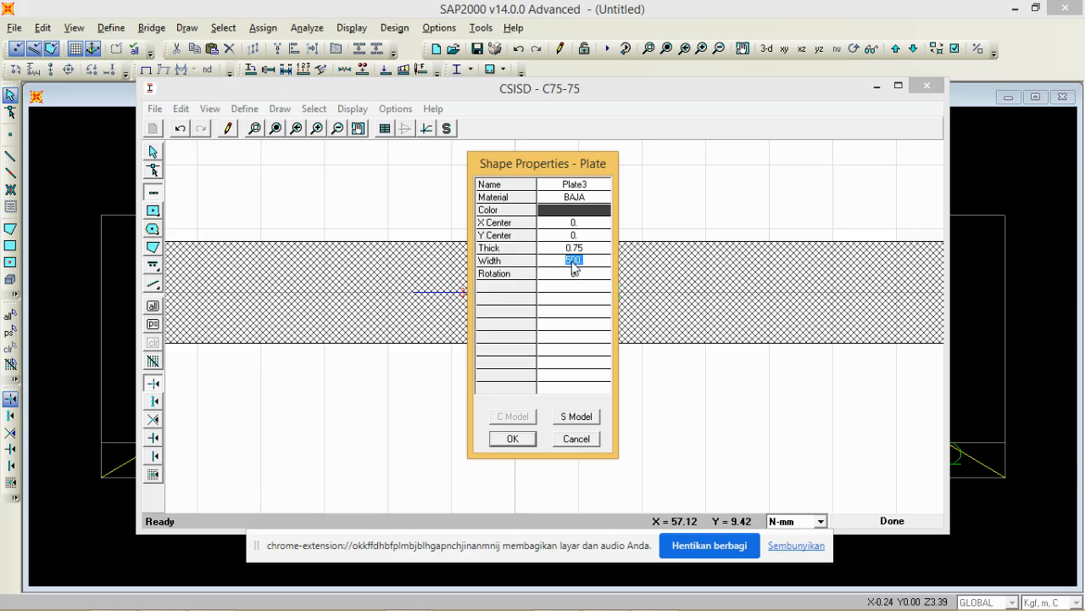
{"action": "type", "text": "75"}
{"action": "left_click", "coordinate": [584, 274]}
{"action": "left_click", "coordinate": [513, 438]}
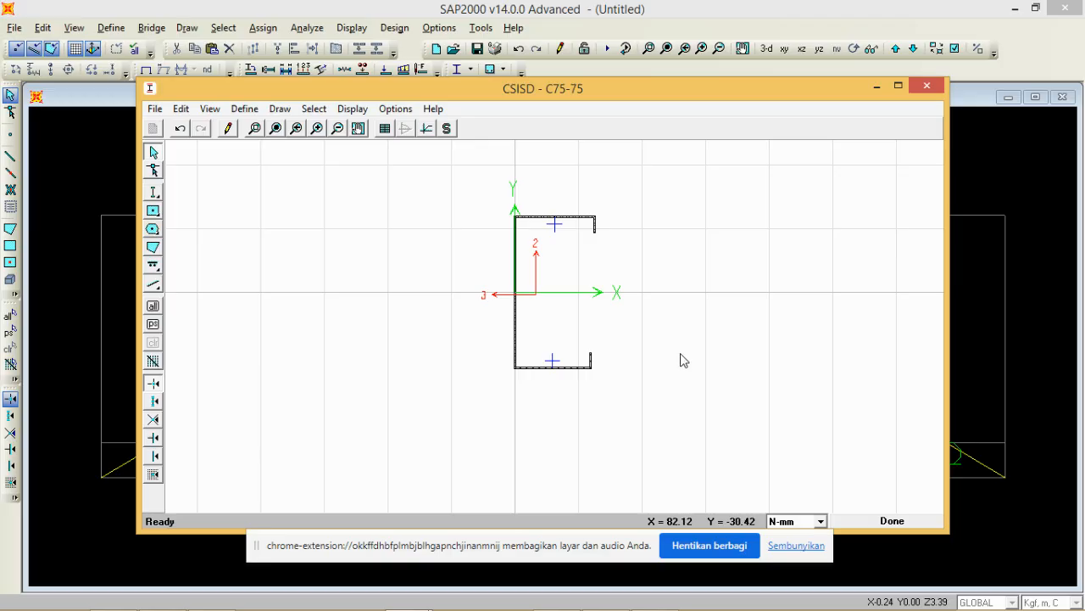
{"action": "left_click", "coordinate": [180, 128]}
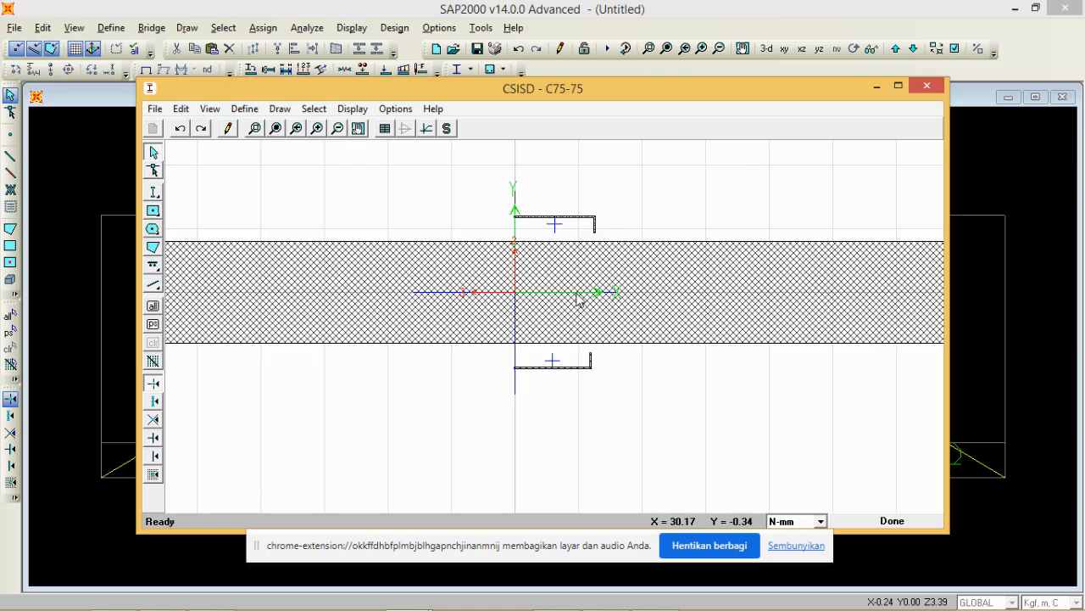
- Set the plate's thickness to 0.75 mm and its width to 75 mm
{"action": "double_click", "coordinate": [585, 282]}
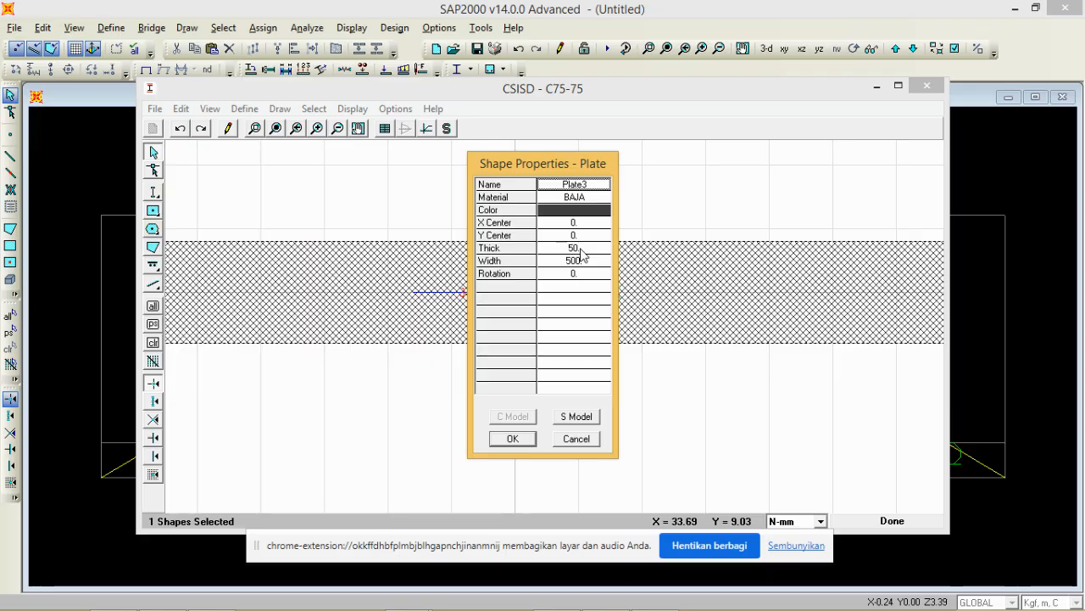
{"action": "left_click", "coordinate": [581, 249]}
{"action": "type", "text": "0"}
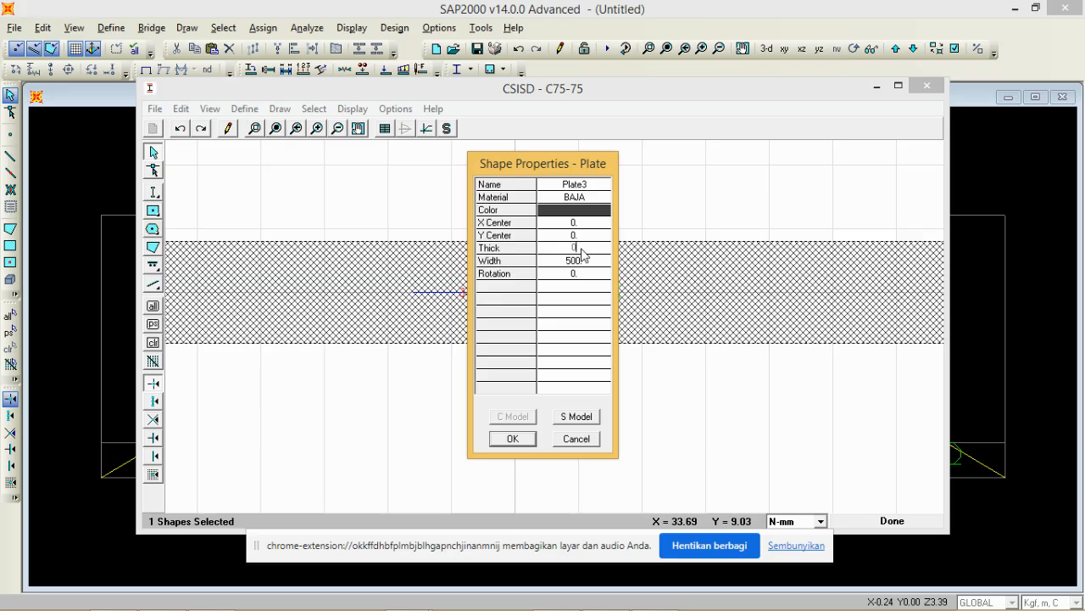
{"action": "type", "text": ".75"}
{"action": "left_click", "coordinate": [583, 263]}
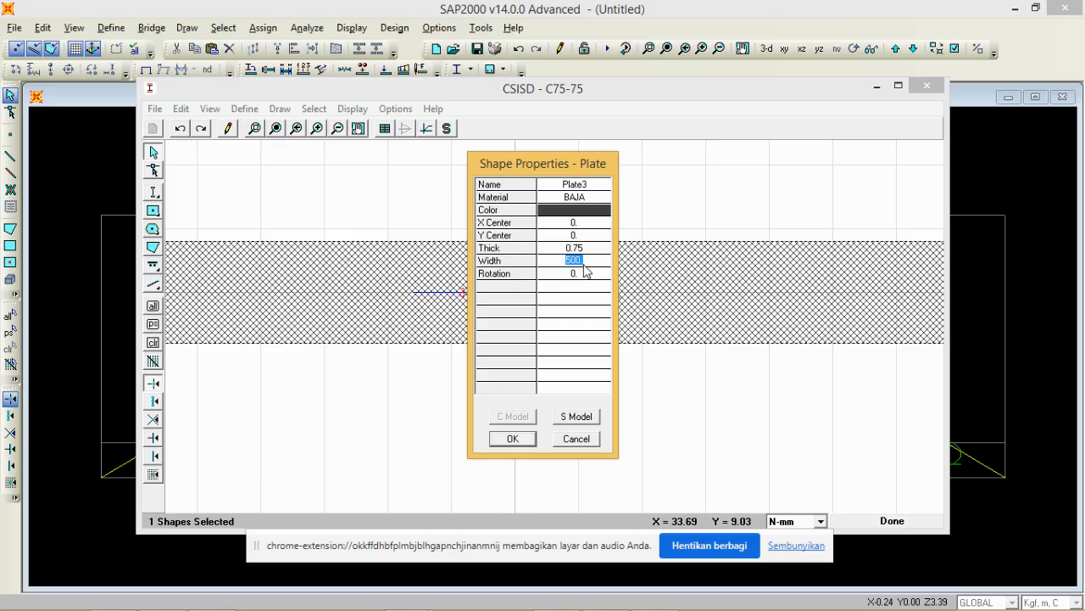
{"action": "type", "text": "75"}
{"action": "left_click", "coordinate": [513, 439]}
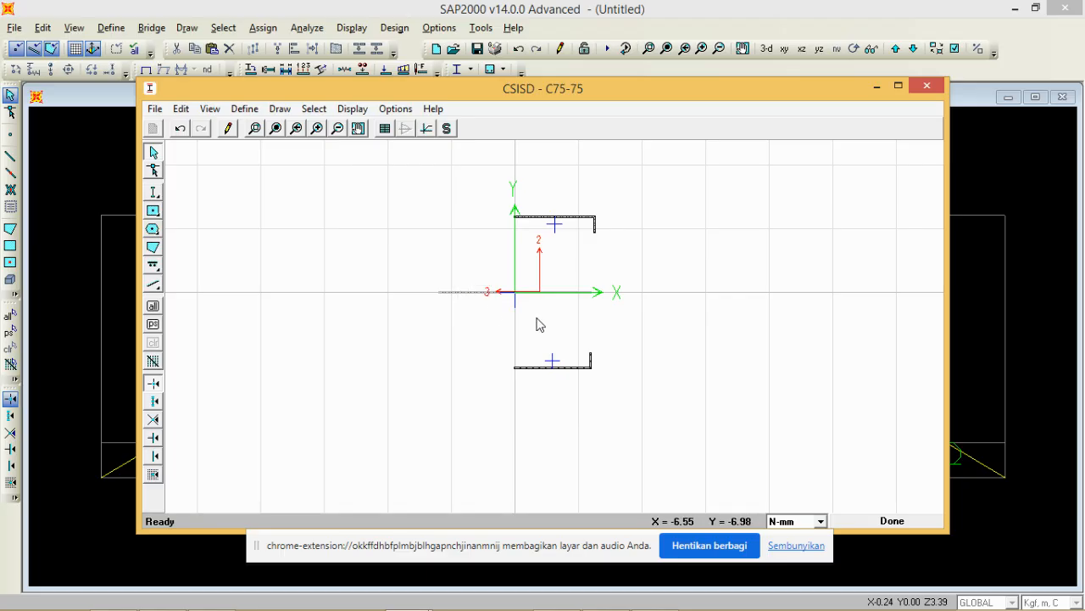
- Rotate the plate 90 degrees so it forms the vertical web between the angles
{"action": "double_click", "coordinate": [476, 294]}
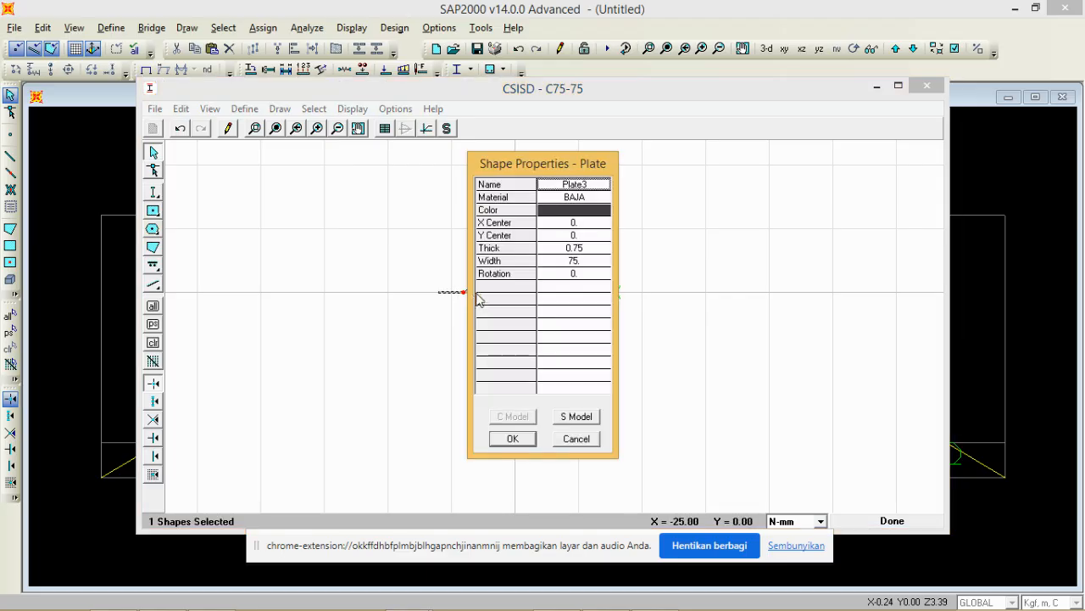
{"action": "left_click", "coordinate": [572, 273]}
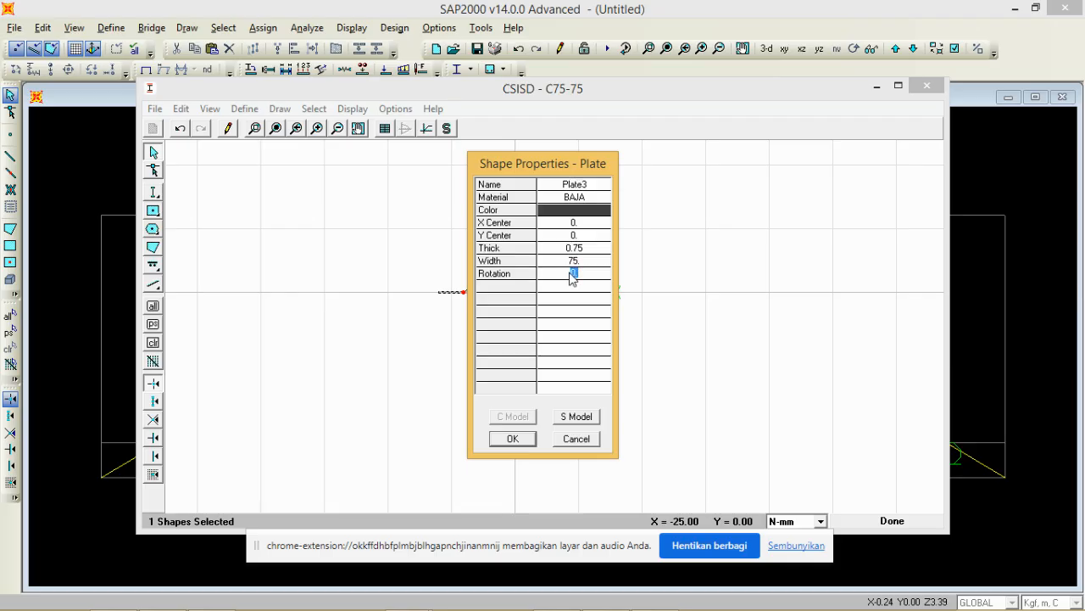
{"action": "type", "text": "90"}
{"action": "left_click", "coordinate": [509, 439]}
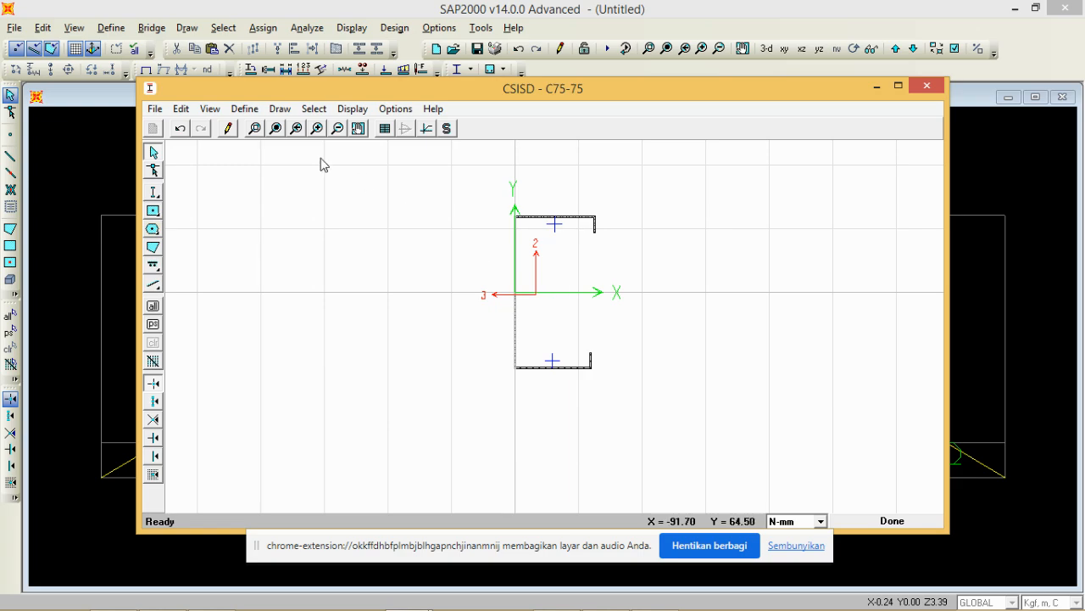
- Select all three section shapes and convert them to polygons
{"action": "left_click", "coordinate": [275, 128]}
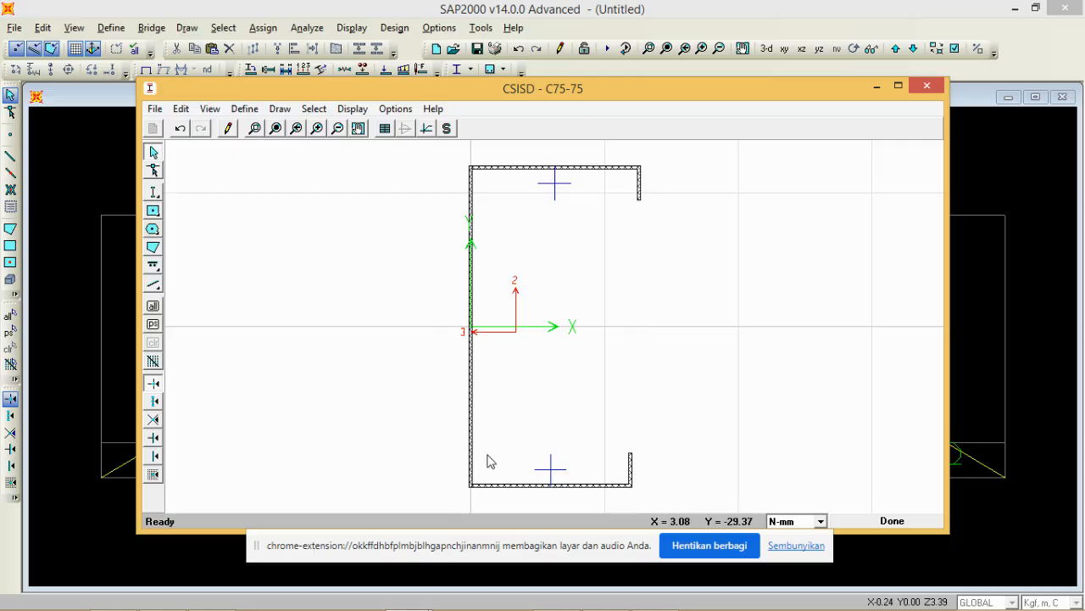
{"action": "left_click", "coordinate": [542, 484]}
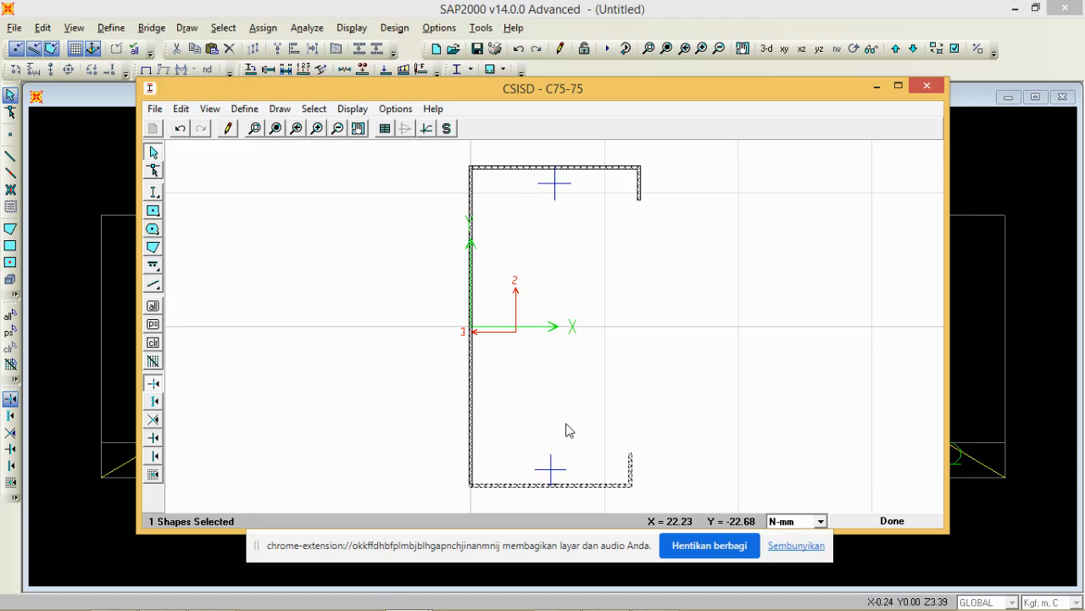
{"action": "left_click_drag", "start_coordinate": [447, 499], "coordinate": [660, 157]}
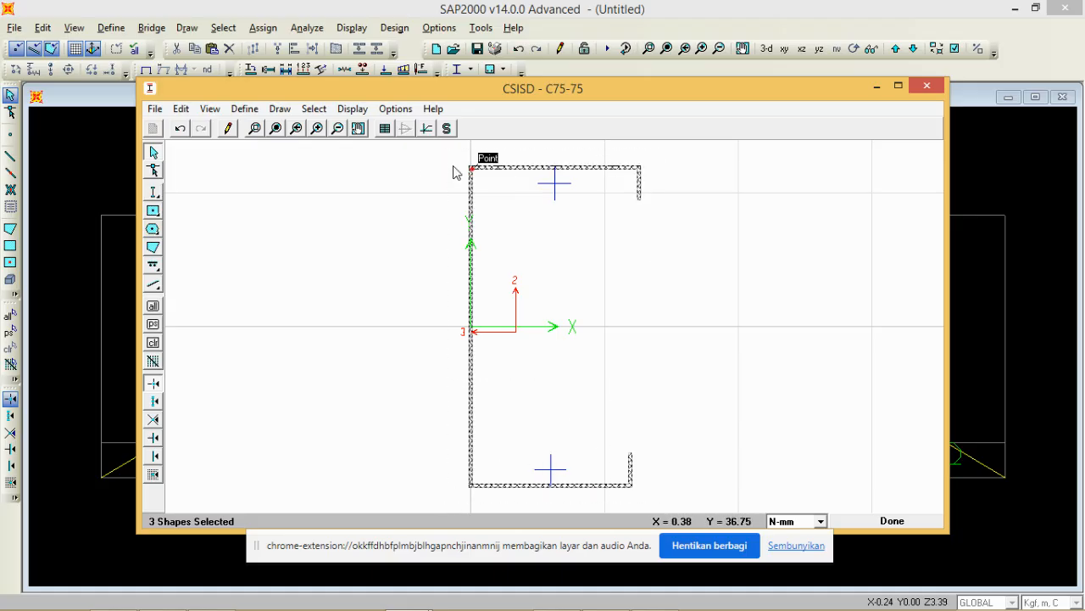
{"action": "left_click", "coordinate": [181, 111]}
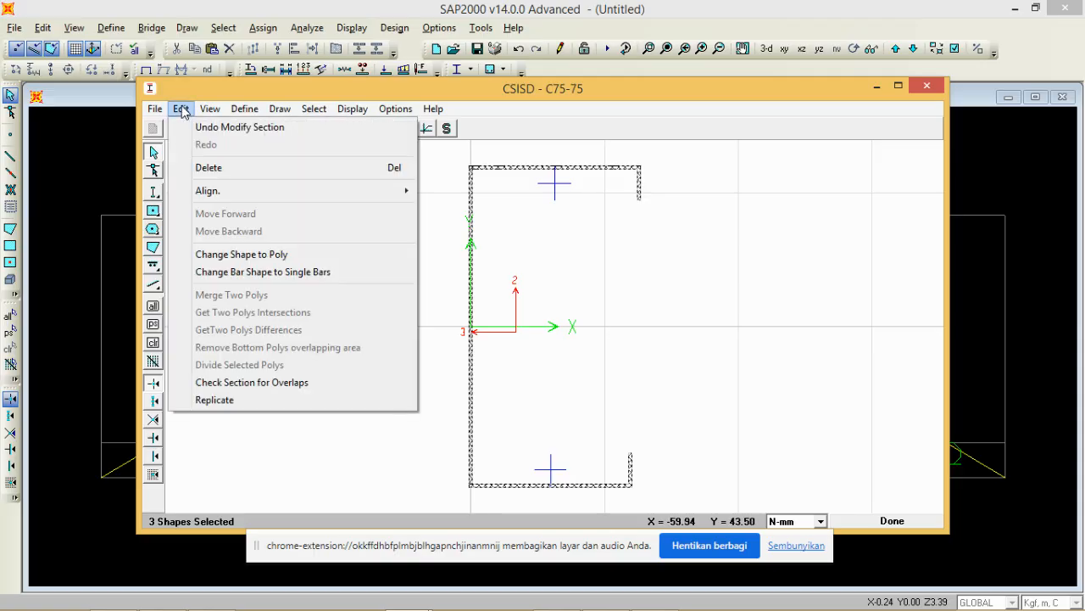
{"action": "left_click", "coordinate": [227, 256]}
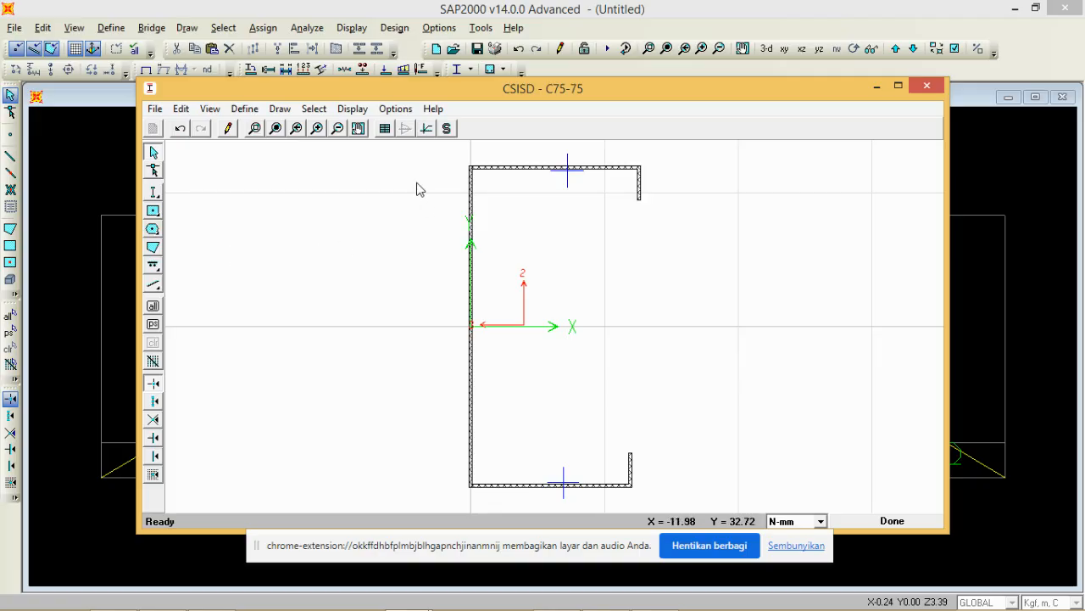
- Merge the upper angle polygon with the vertical web polygon
{"action": "left_click_drag", "start_coordinate": [523, 151], "coordinate": [451, 206]}
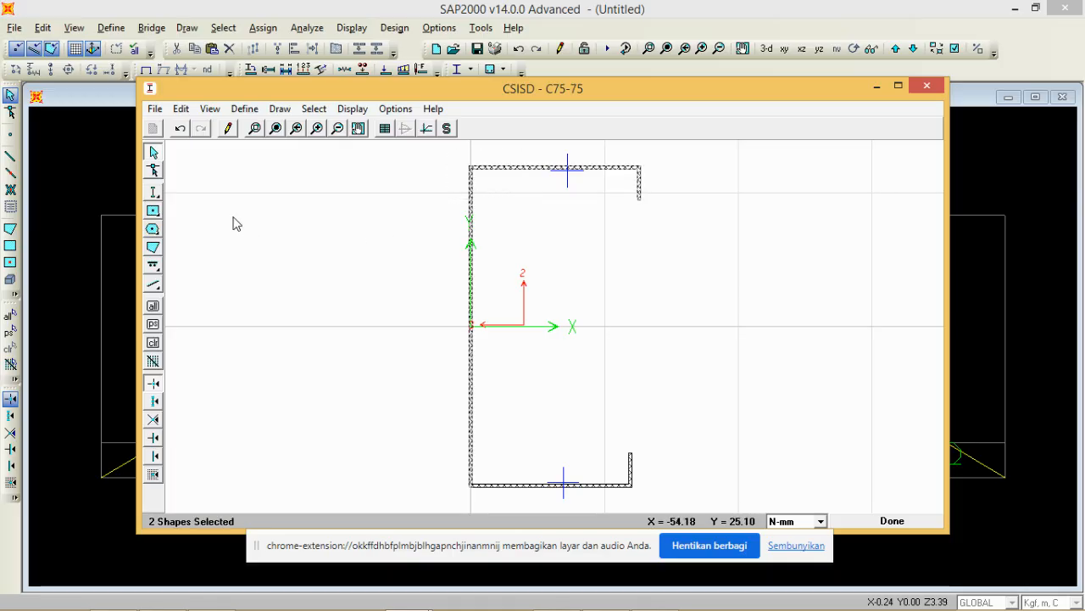
{"action": "left_click", "coordinate": [181, 111]}
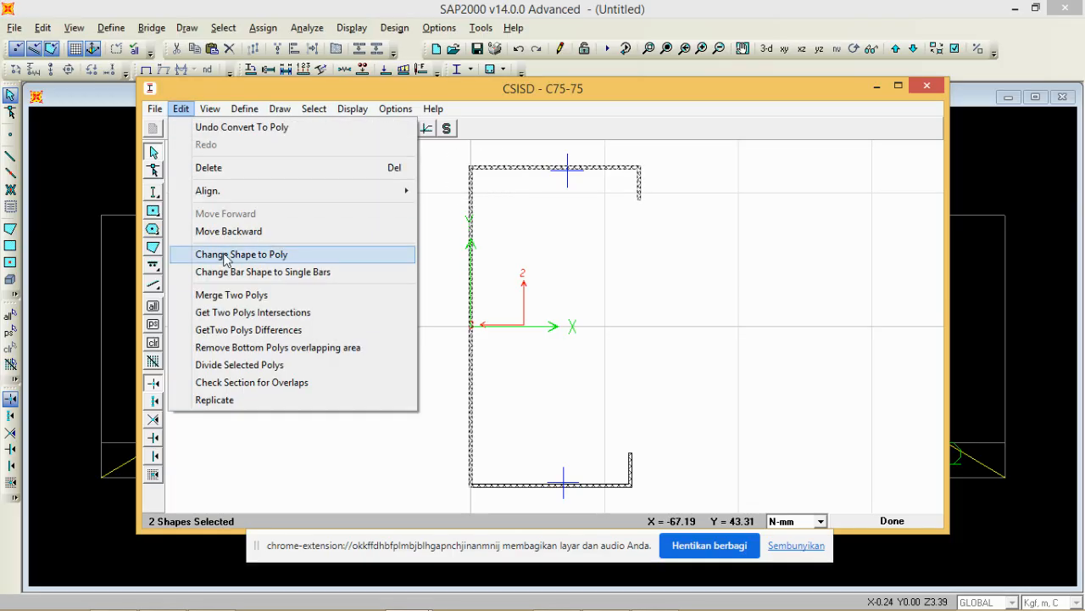
{"action": "left_click", "coordinate": [239, 296]}
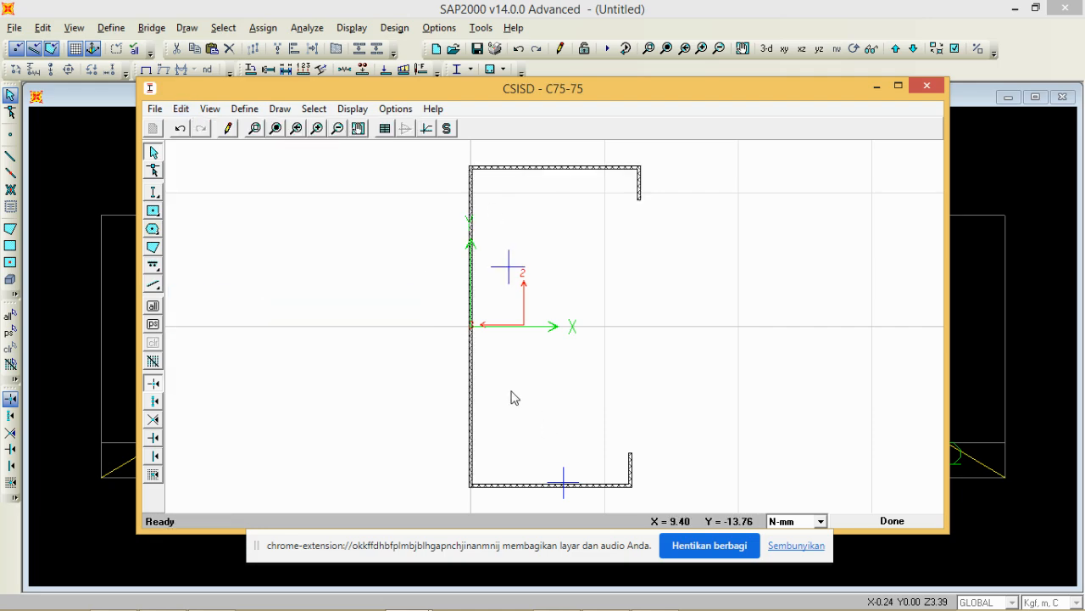
- Merge the lower angle polygon with the combined web and upper angle polygon
{"action": "left_click_drag", "start_coordinate": [514, 407], "coordinate": [443, 504]}
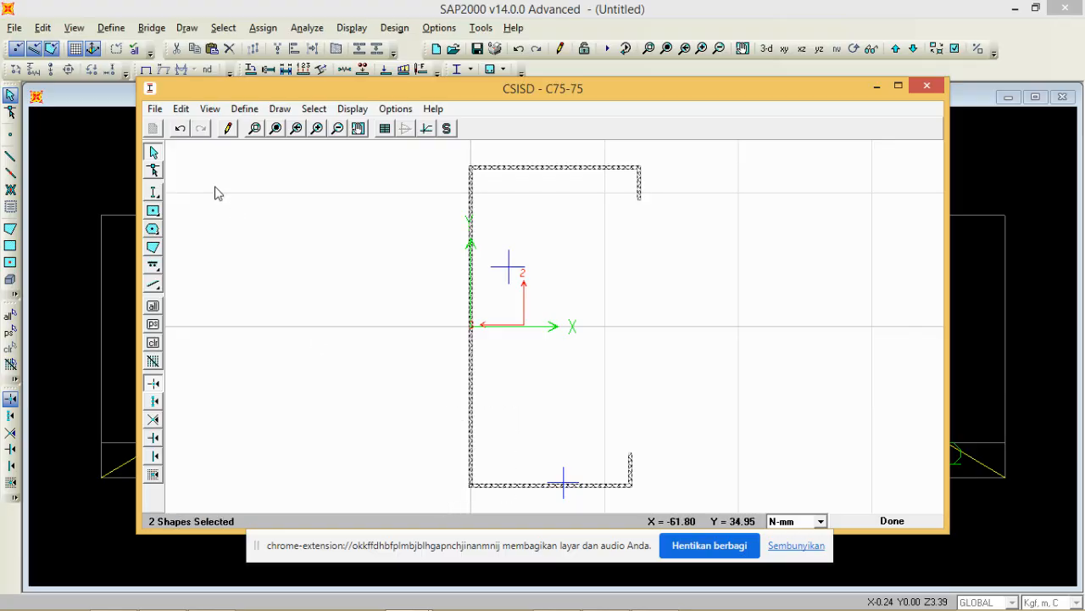
{"action": "left_click", "coordinate": [181, 109]}
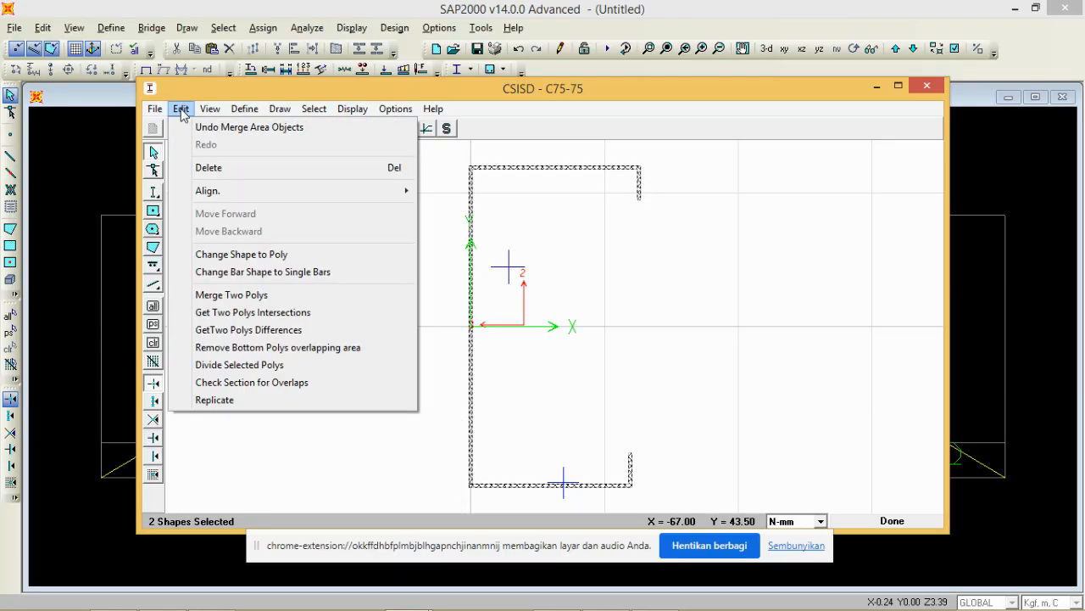
{"action": "left_click", "coordinate": [226, 297]}
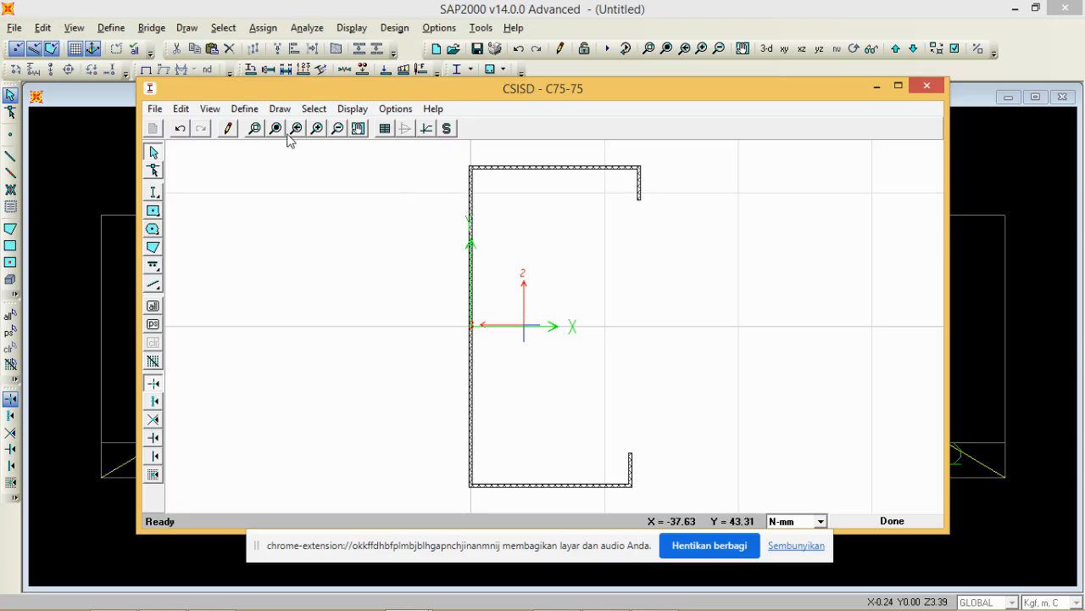
- Check the merged channel profile, finish its drawing, and accept C75-75 as a new frame section
{"action": "left_click", "coordinate": [253, 128]}
{"action": "left_click_drag", "start_coordinate": [384, 257], "coordinate": [678, 156]}
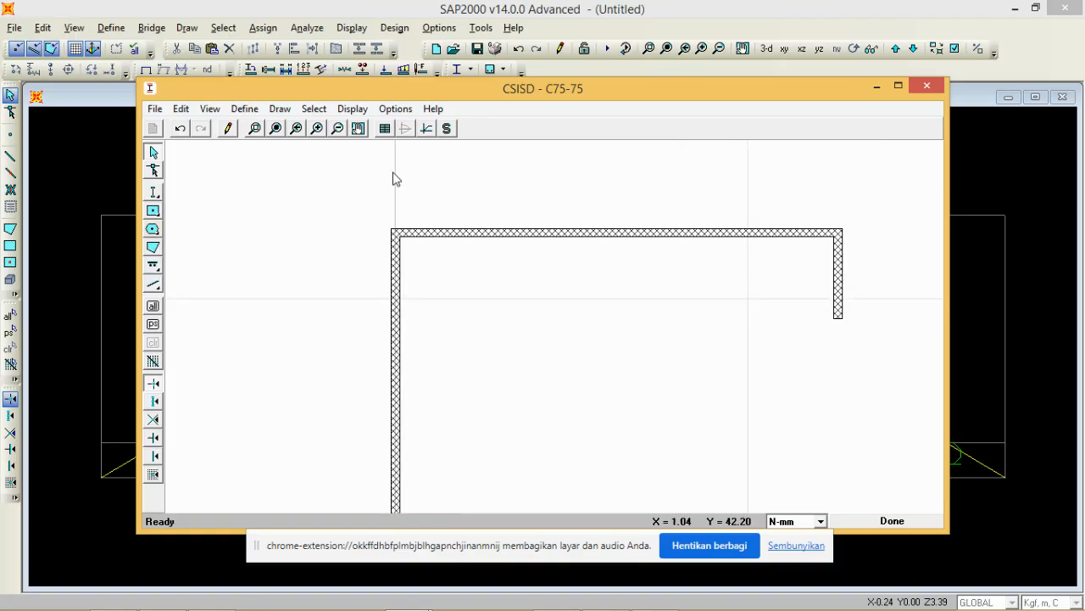
{"action": "left_click", "coordinate": [278, 128]}
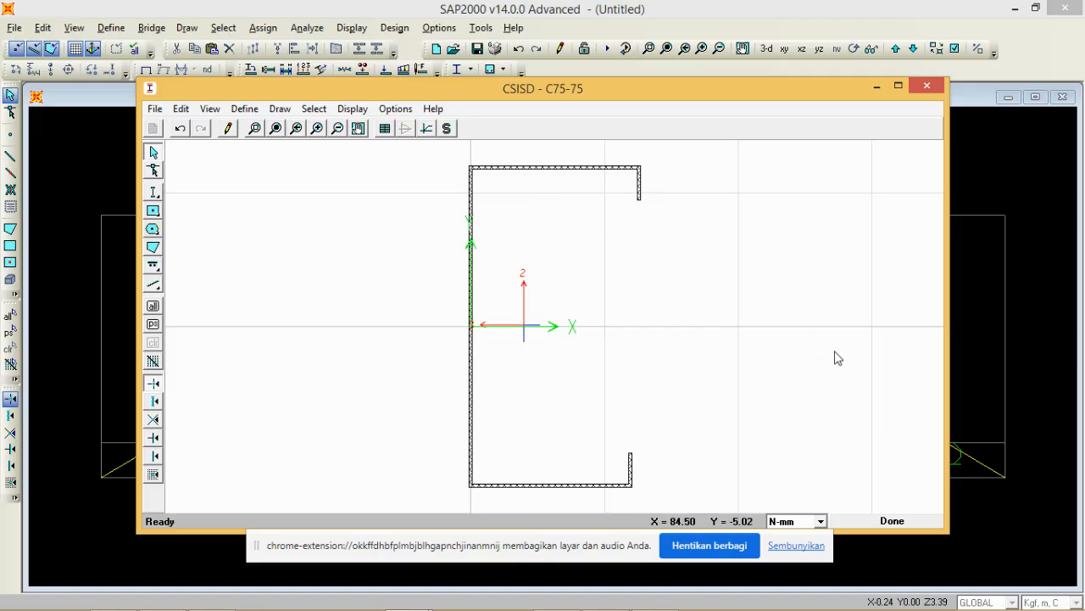
{"action": "left_click", "coordinate": [893, 523]}
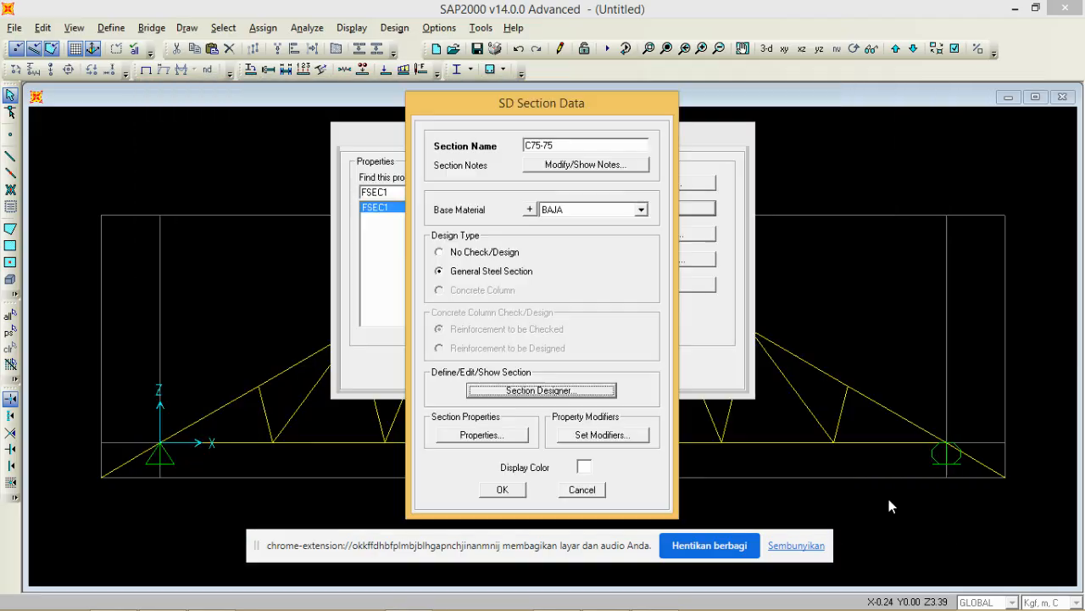
{"action": "left_click", "coordinate": [502, 489]}
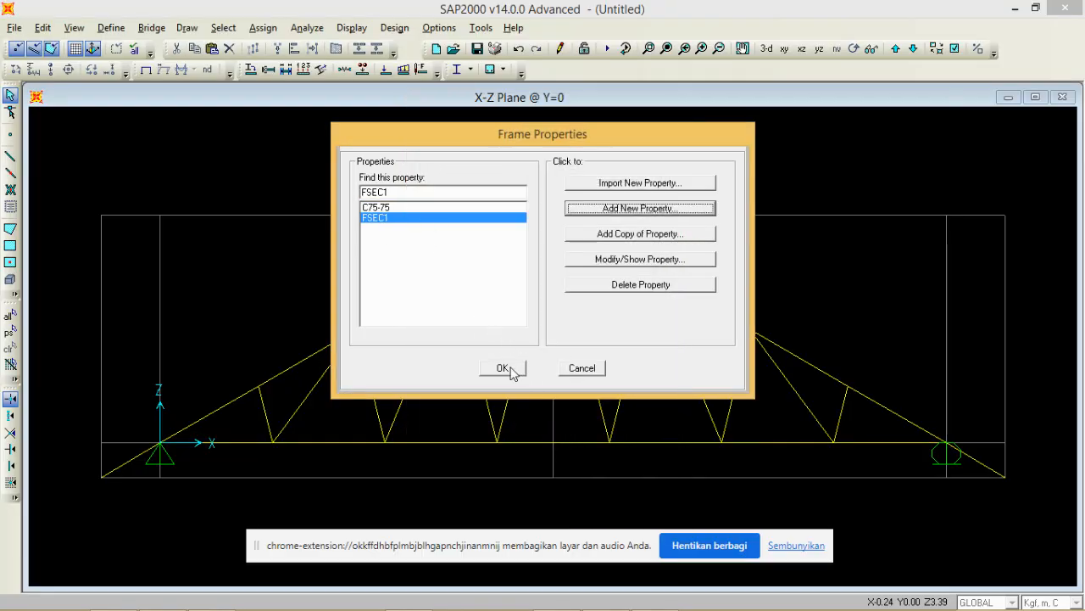
{"action": "left_click", "coordinate": [507, 368]}
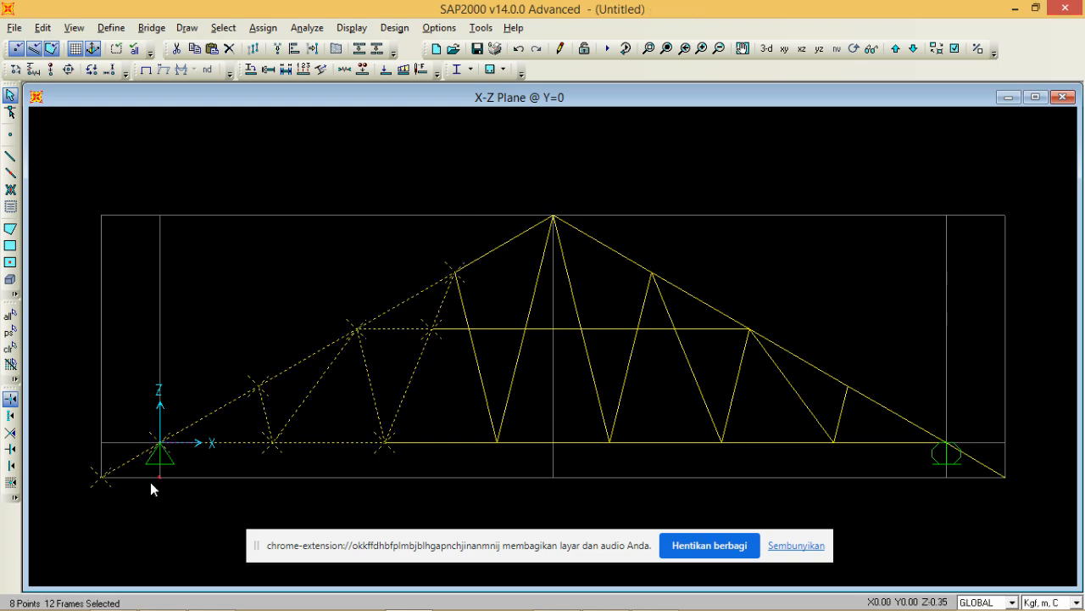
- Select the entire truss and assign the C75-75 frame section to all its members
{"action": "mouse_move", "coordinate": [100, 494]}
{"action": "left_mouse_down"}
{"action": "mouse_move", "coordinate": [658, 213]}
{"action": "mouse_move", "coordinate": [948, 174]}
{"action": "mouse_move", "coordinate": [1019, 176]}
{"action": "left_mouse_up"}
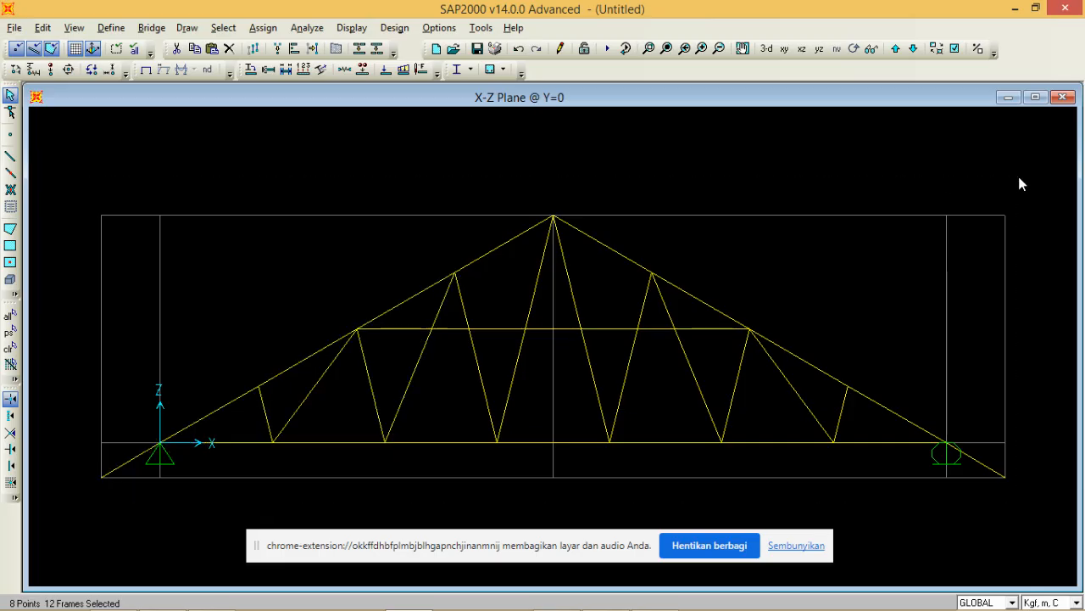
{"action": "left_click", "coordinate": [251, 72]}
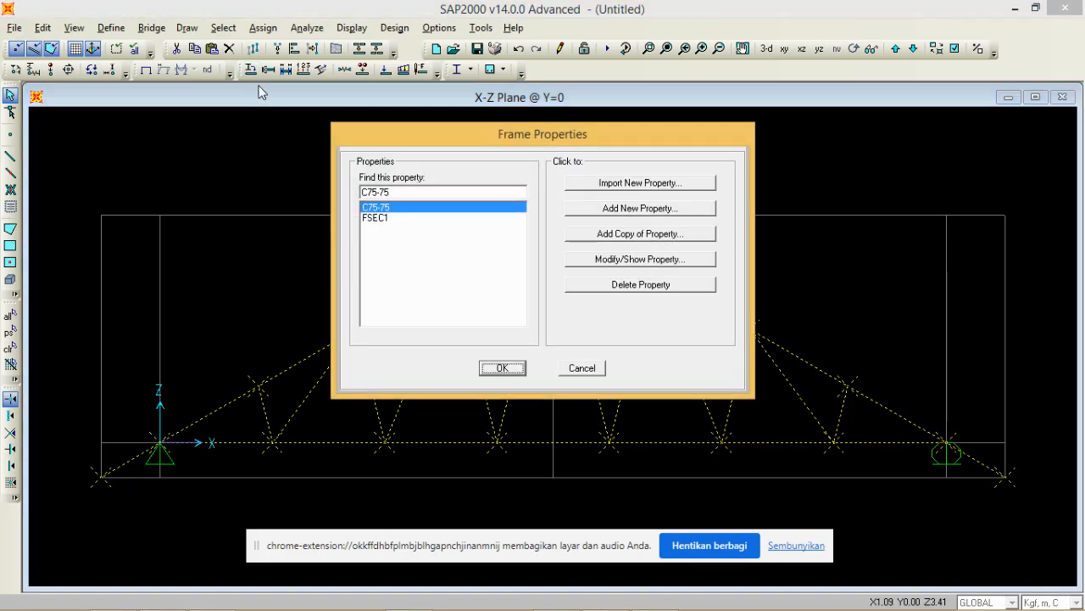
{"action": "left_click", "coordinate": [502, 368]}
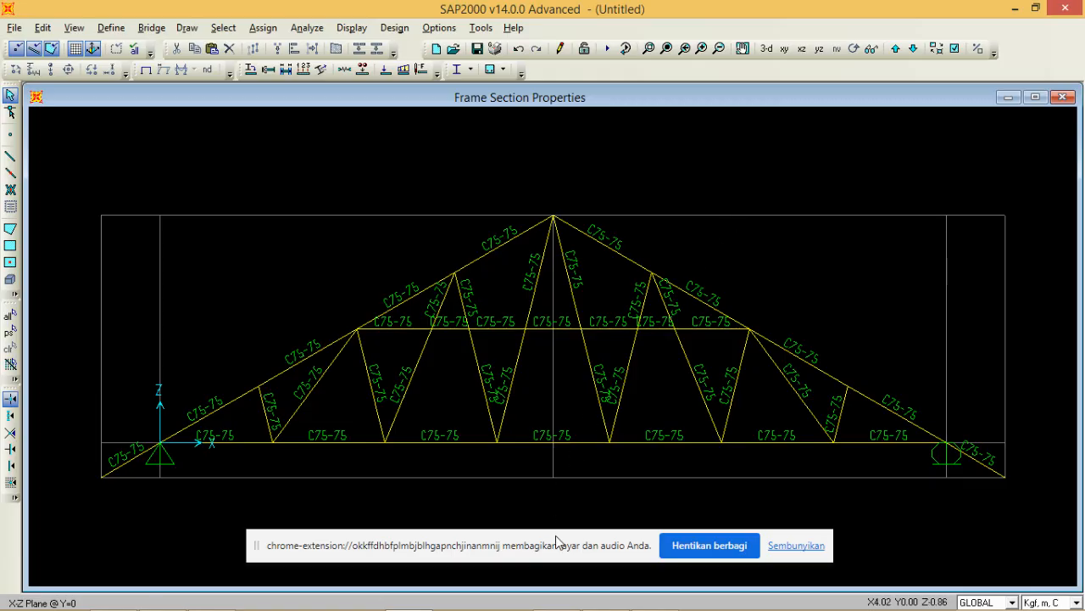
- Switch to Windows Photo Viewer to check the baja ringan truss drawing, and return to SAP2000
{"action": "left_click_drag", "start_coordinate": [556, 535], "coordinate": [558, 600]}
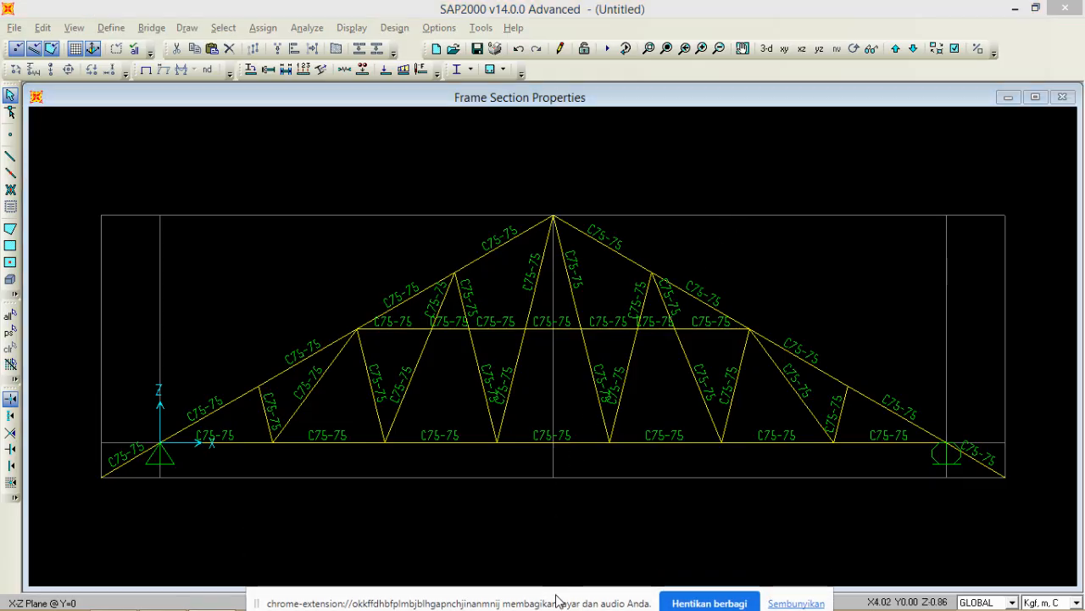
{"action": "left_click", "coordinate": [534, 521]}
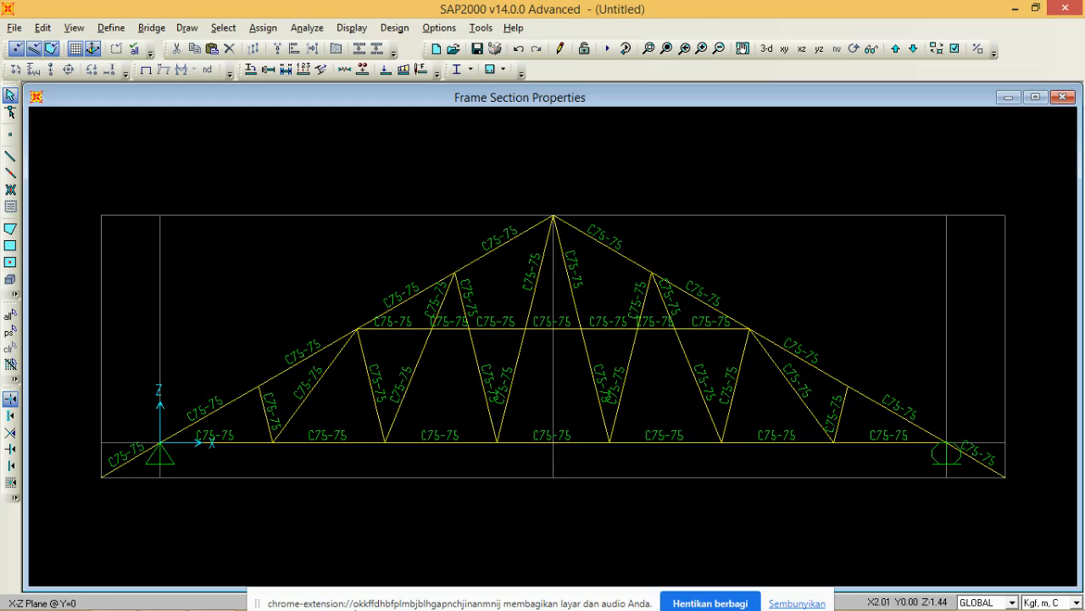
{"action": "left_click_drag", "start_coordinate": [393, 601], "coordinate": [397, 563]}
{"action": "mouse_move", "coordinate": [428, 608]}
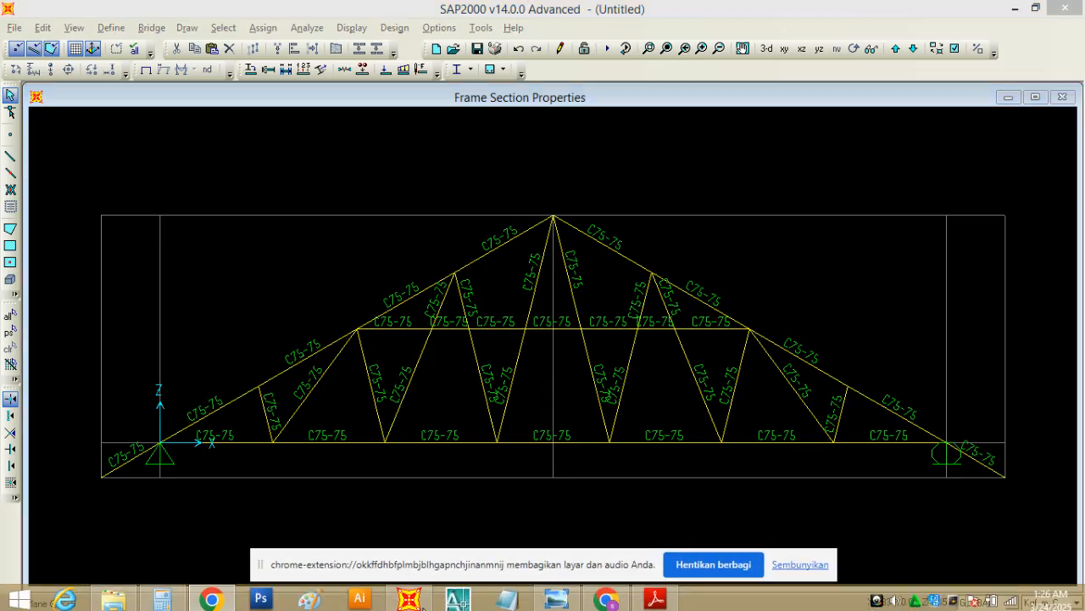
{"action": "left_click", "coordinate": [513, 597]}
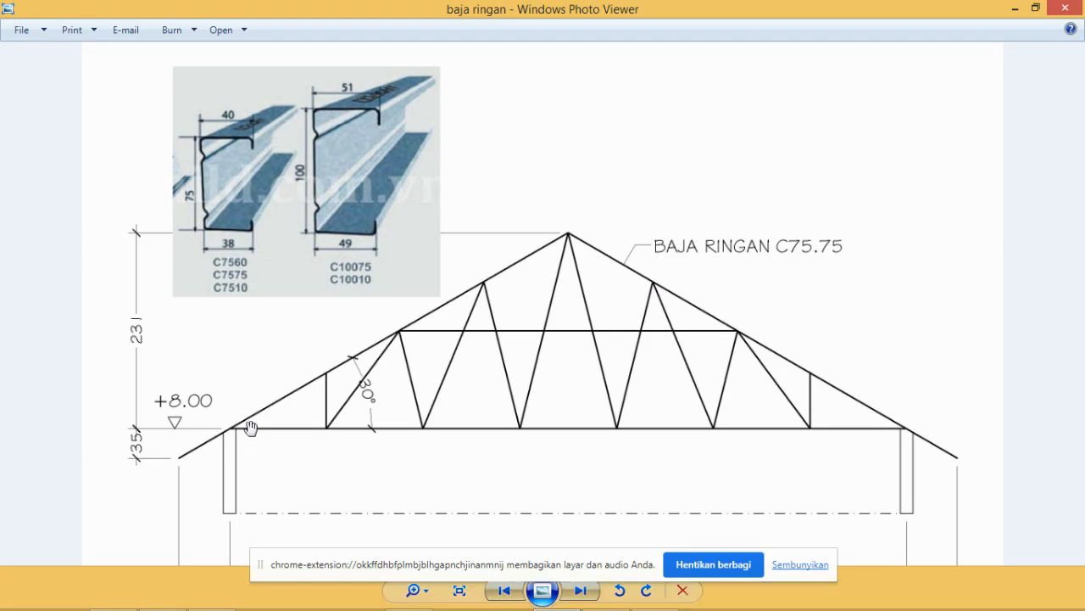
{"action": "mouse_move", "coordinate": [456, 606]}
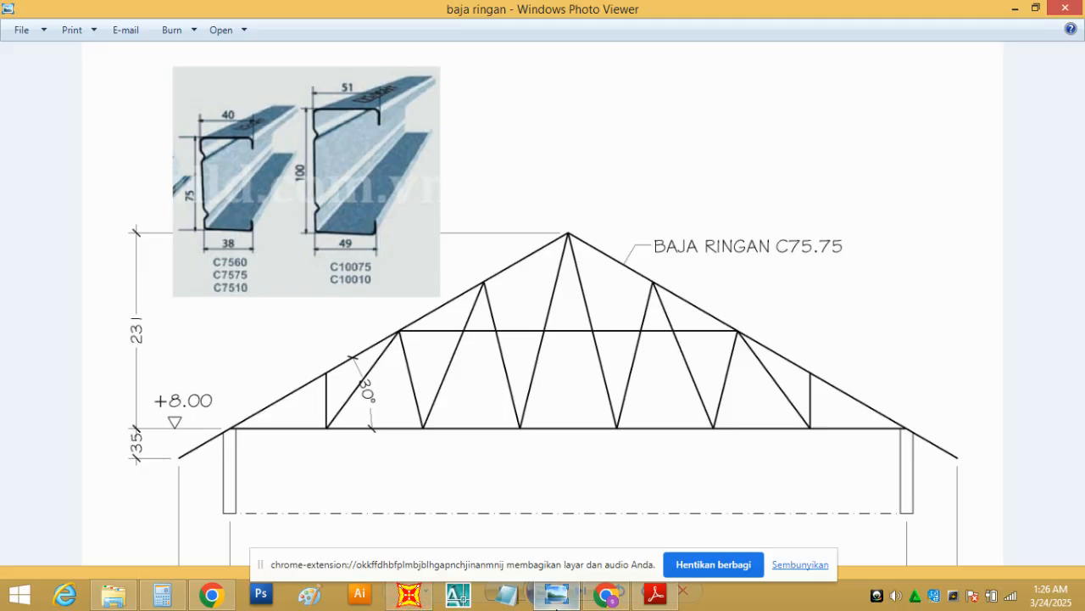
{"action": "left_click", "coordinate": [427, 600]}
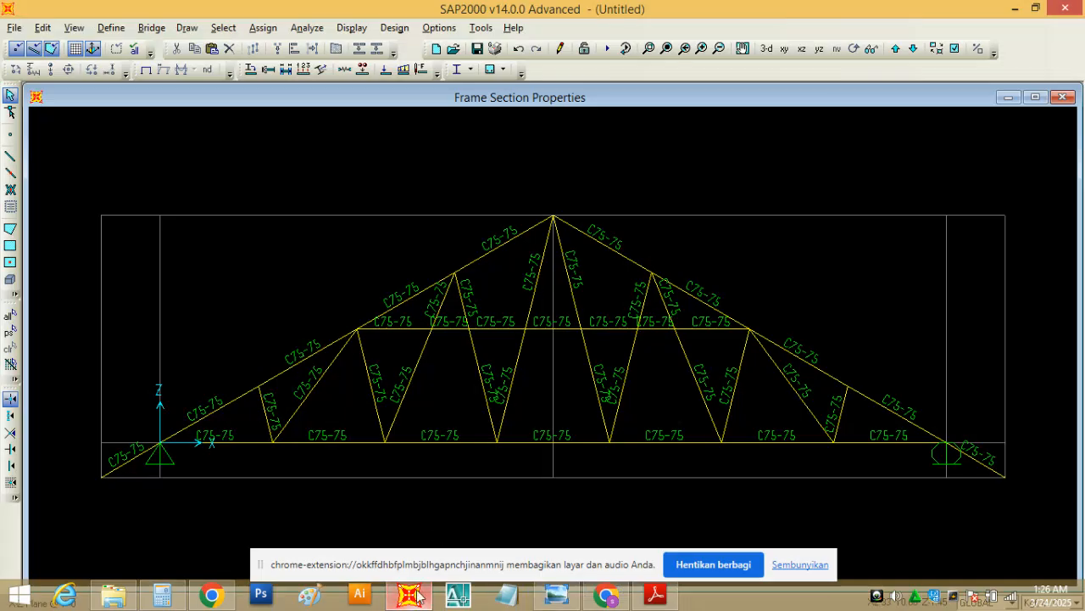
- Select every top chord member along both roof slopes, including the two eave overhangs
{"action": "left_click", "coordinate": [124, 461]}
{"action": "left_click", "coordinate": [208, 416]}
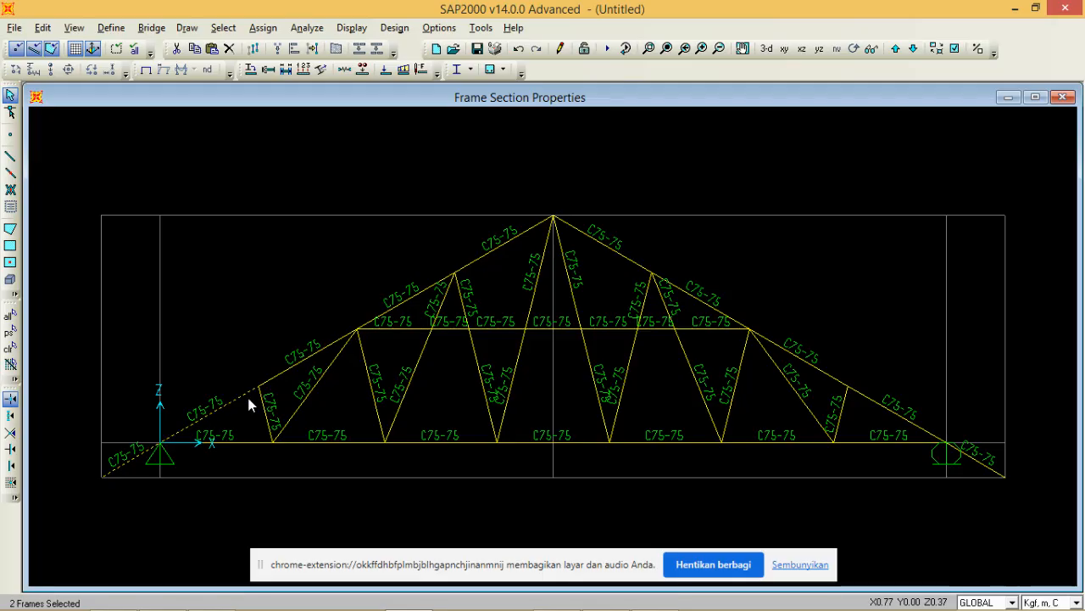
{"action": "left_click", "coordinate": [311, 352]}
{"action": "left_click", "coordinate": [398, 308]}
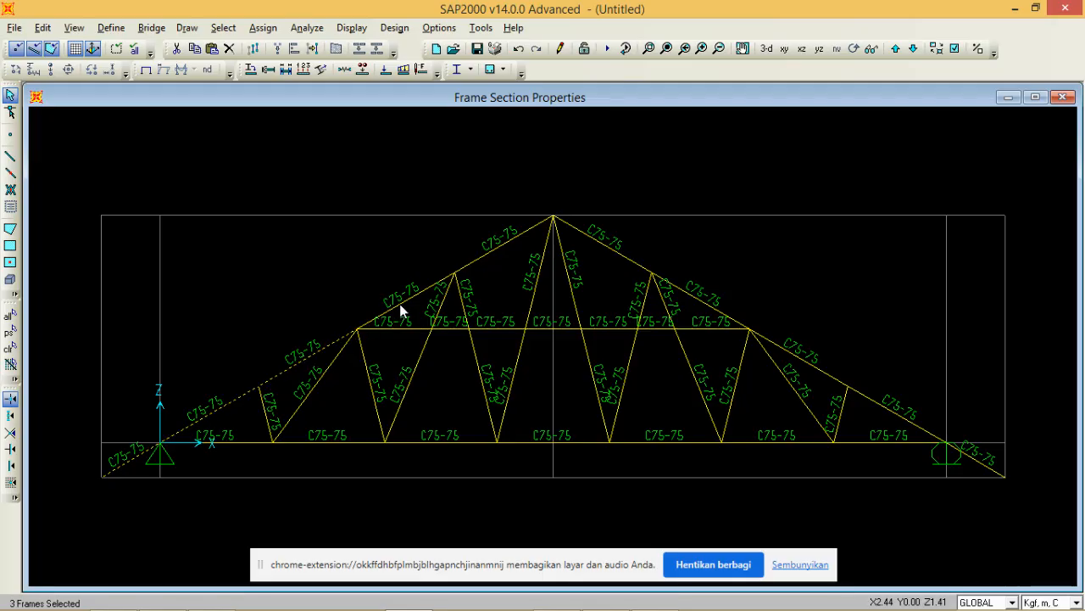
{"action": "left_click", "coordinate": [523, 234]}
{"action": "left_click", "coordinate": [602, 243]}
{"action": "left_click", "coordinate": [693, 298]}
{"action": "left_click", "coordinate": [787, 349]}
{"action": "left_click", "coordinate": [890, 408]}
{"action": "left_click", "coordinate": [969, 454]}
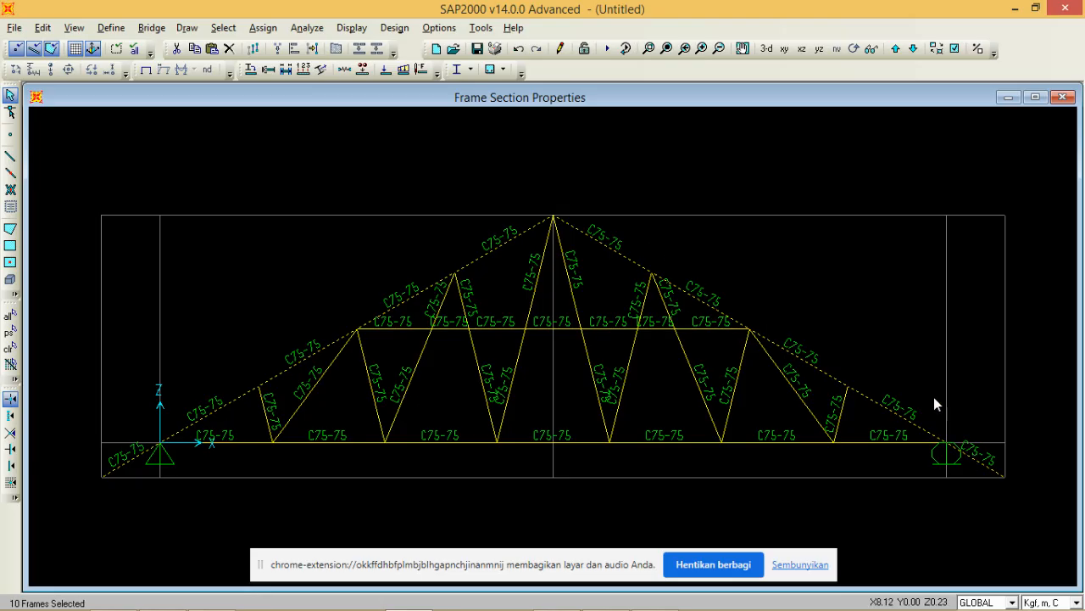
- Define a load pattern named LIVE with type LIVE and self weight multiplier 0
{"action": "left_click", "coordinate": [111, 28]}
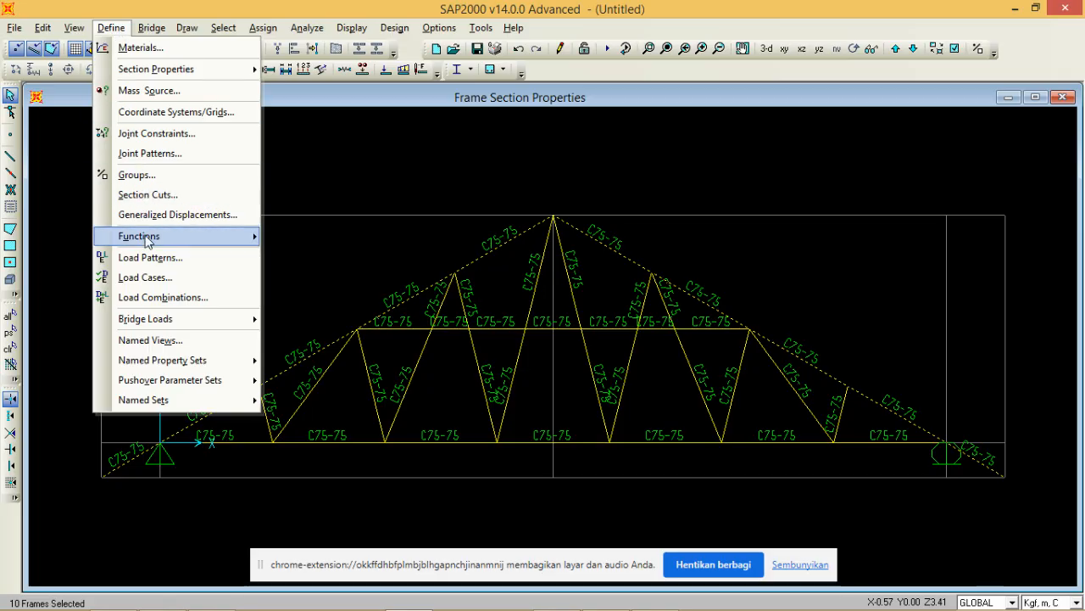
{"action": "left_click", "coordinate": [153, 258]}
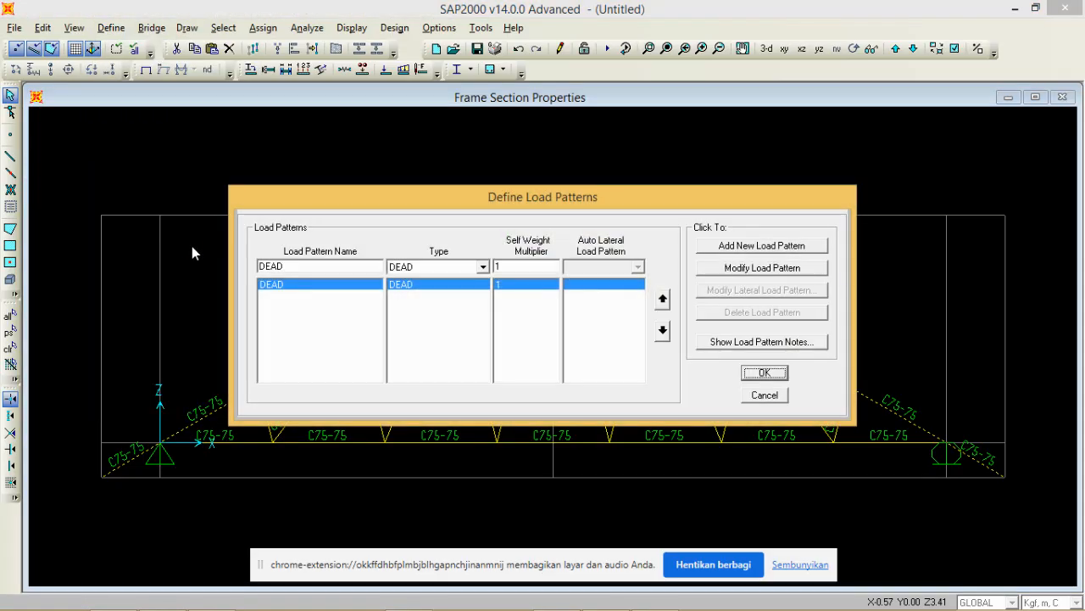
{"action": "double_click", "coordinate": [309, 266]}
{"action": "type", "text": "LIVE"}
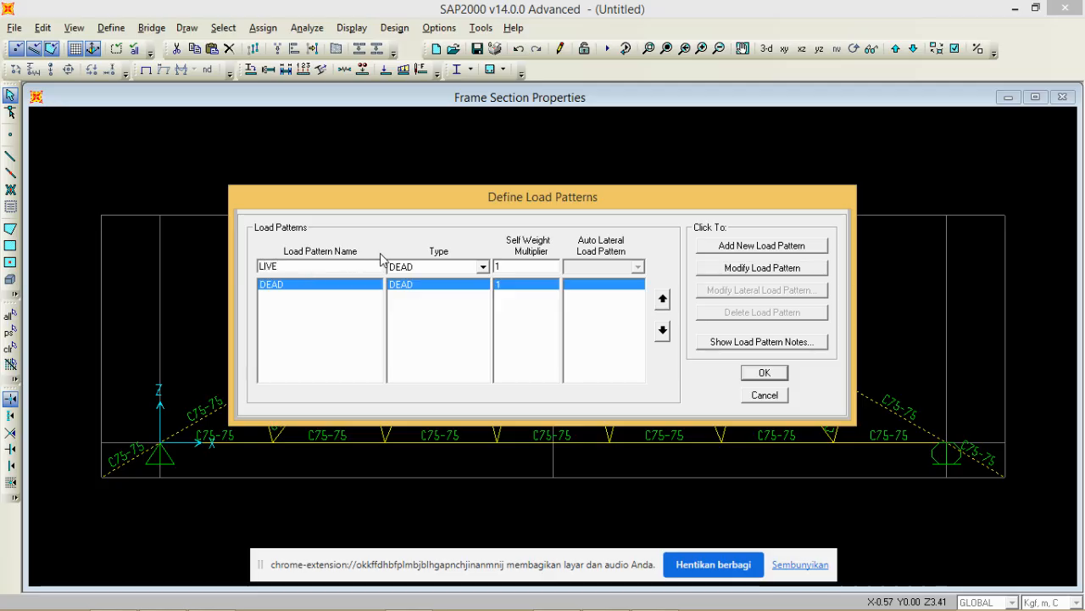
{"action": "left_click", "coordinate": [482, 266]}
{"action": "left_click", "coordinate": [418, 292]}
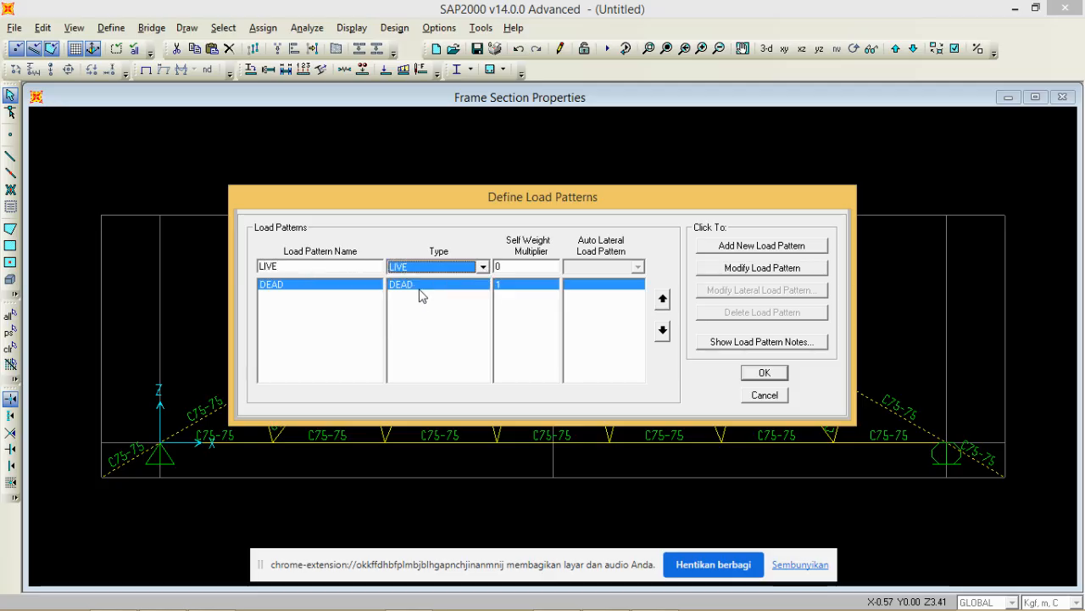
{"action": "left_click", "coordinate": [731, 247]}
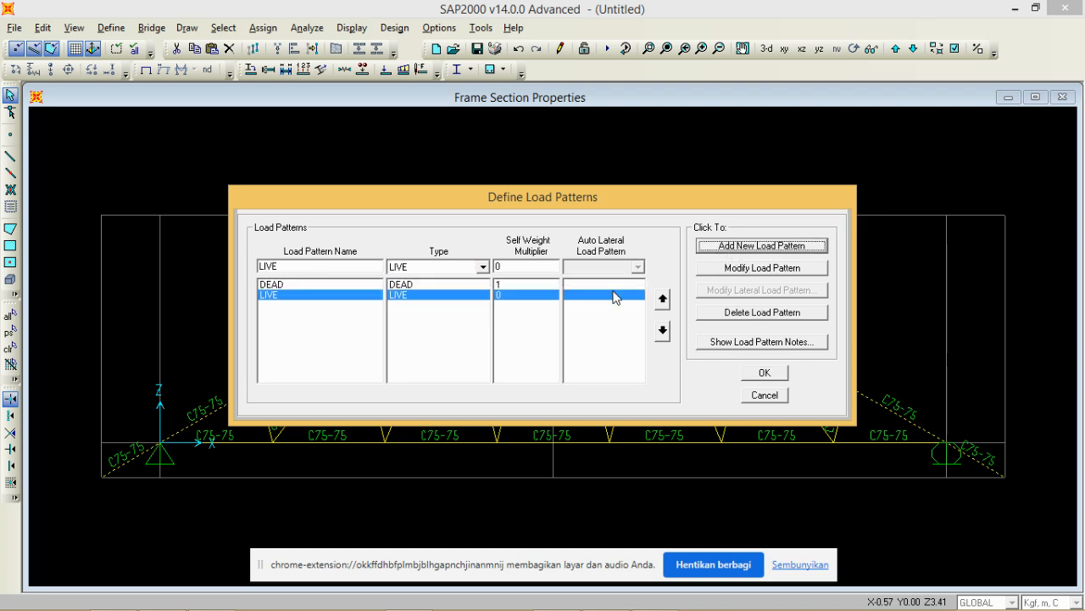
- Add a load pattern named WIND with type WIND and no auto lateral load, and accept the load patterns
{"action": "double_click", "coordinate": [309, 266]}
{"action": "type", "text": "WIND"}
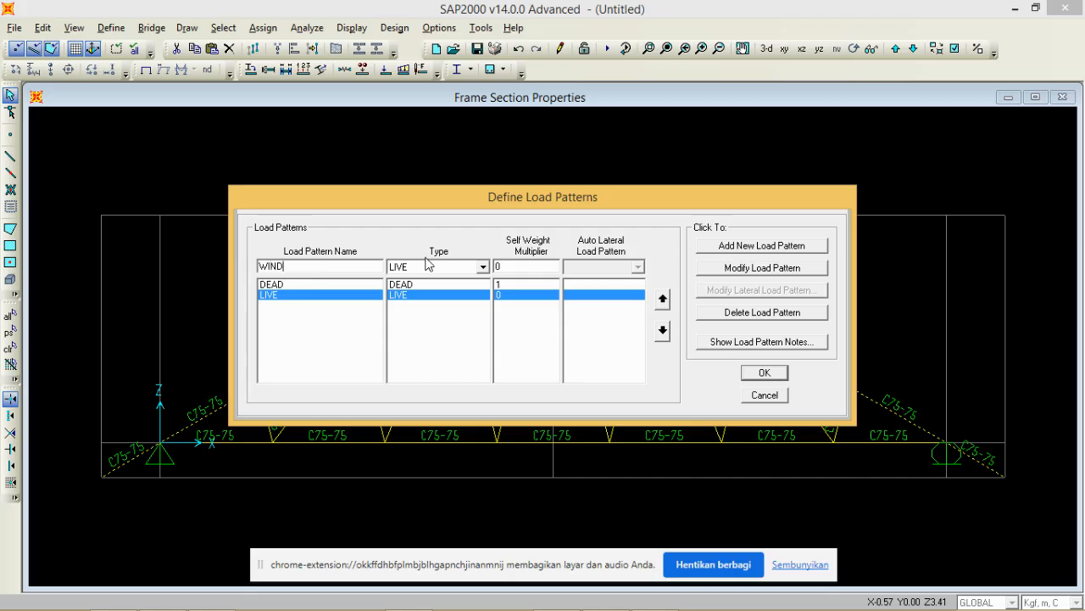
{"action": "left_click", "coordinate": [485, 270]}
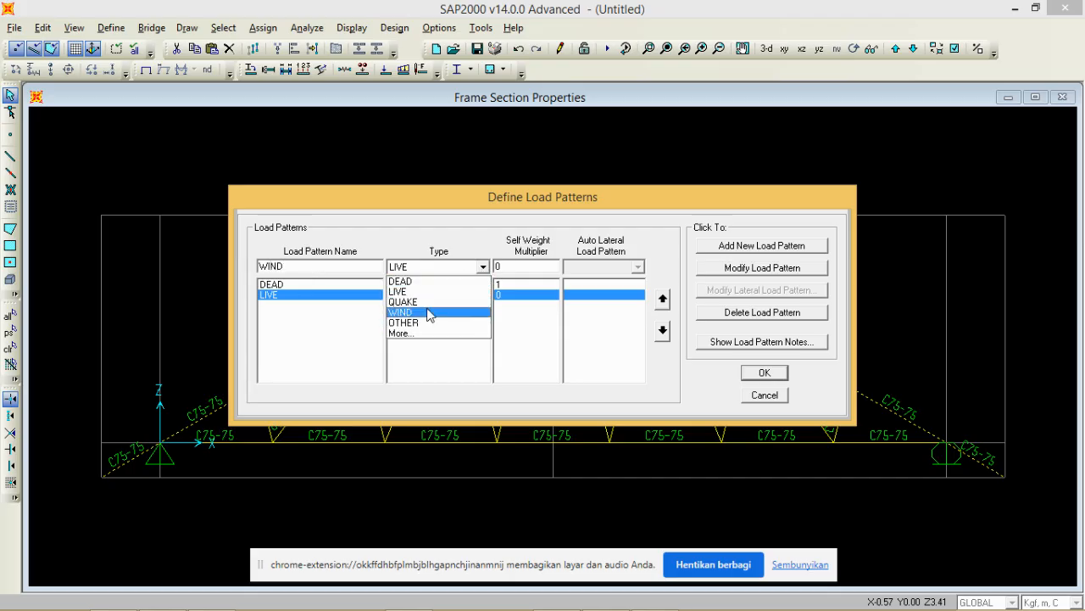
{"action": "left_click", "coordinate": [429, 312]}
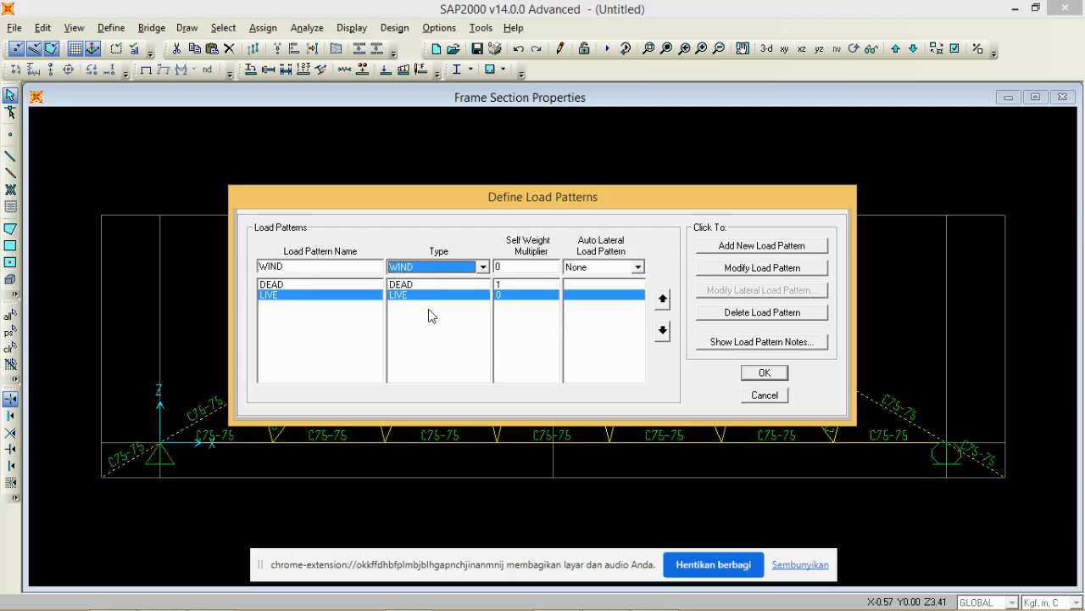
{"action": "left_click", "coordinate": [779, 248]}
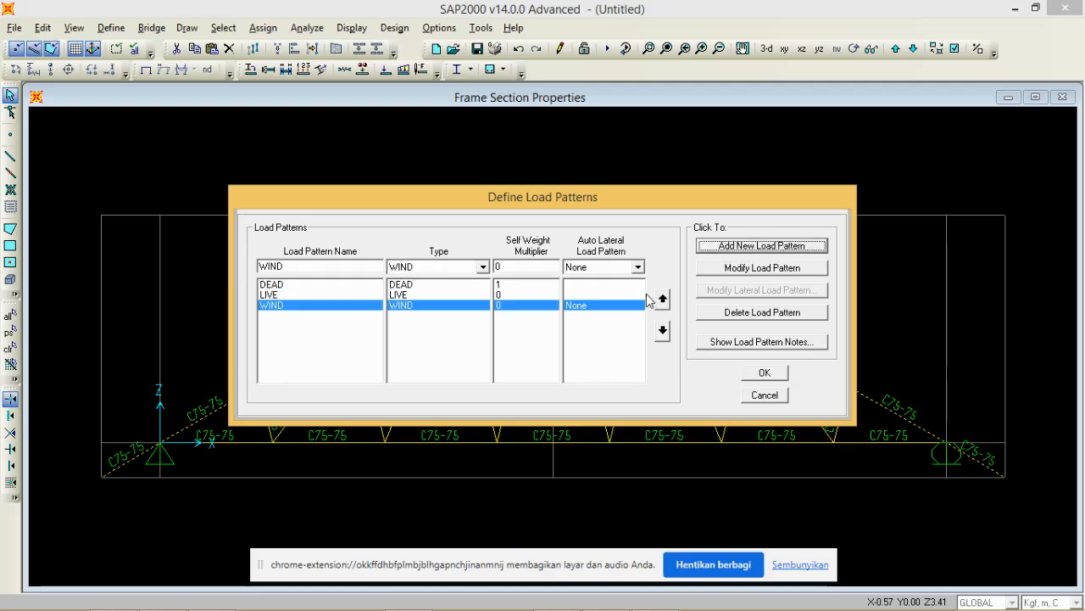
{"action": "left_click", "coordinate": [761, 374]}
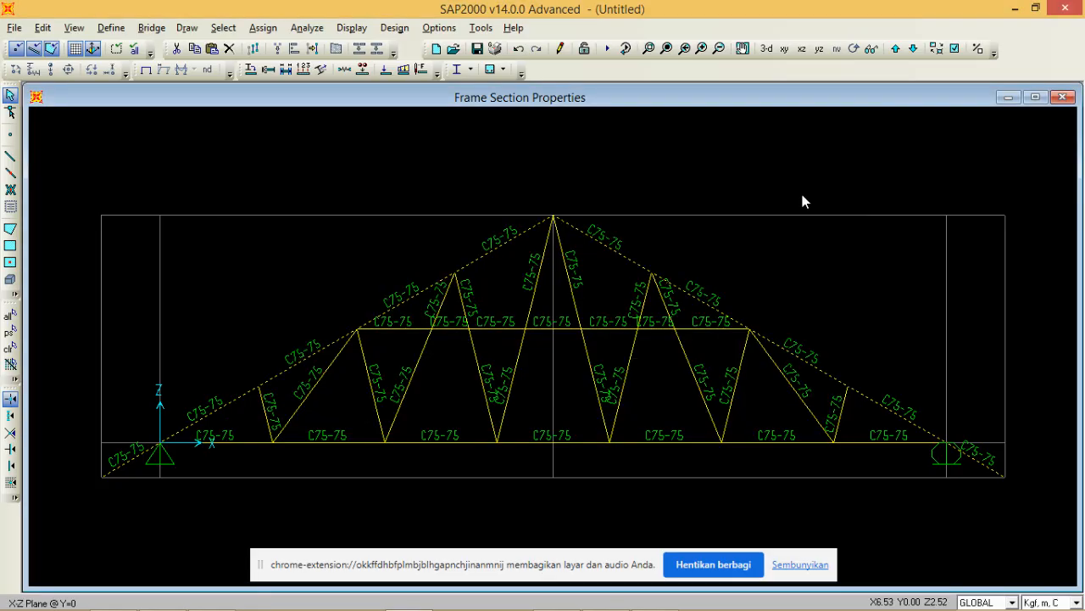
- Assign a uniform gravity load of 50 kgf/m to the selected top chord members in the DEAD pattern
{"action": "left_click", "coordinate": [976, 409]}
{"action": "left_click", "coordinate": [404, 71]}
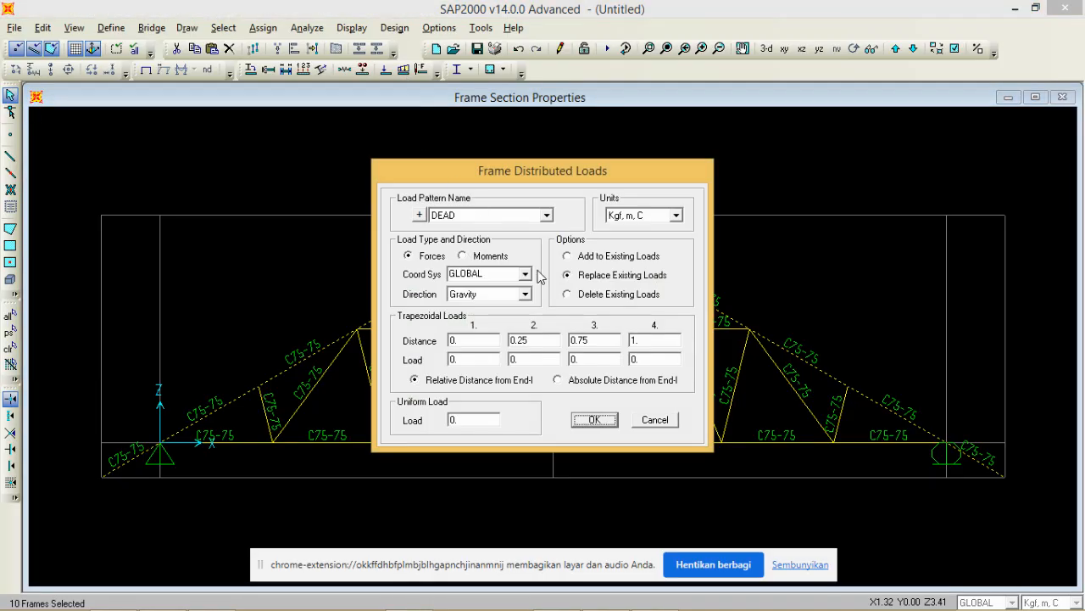
{"action": "left_click", "coordinate": [466, 420]}
{"action": "type", "text": "50"}
{"action": "left_click", "coordinate": [594, 420]}
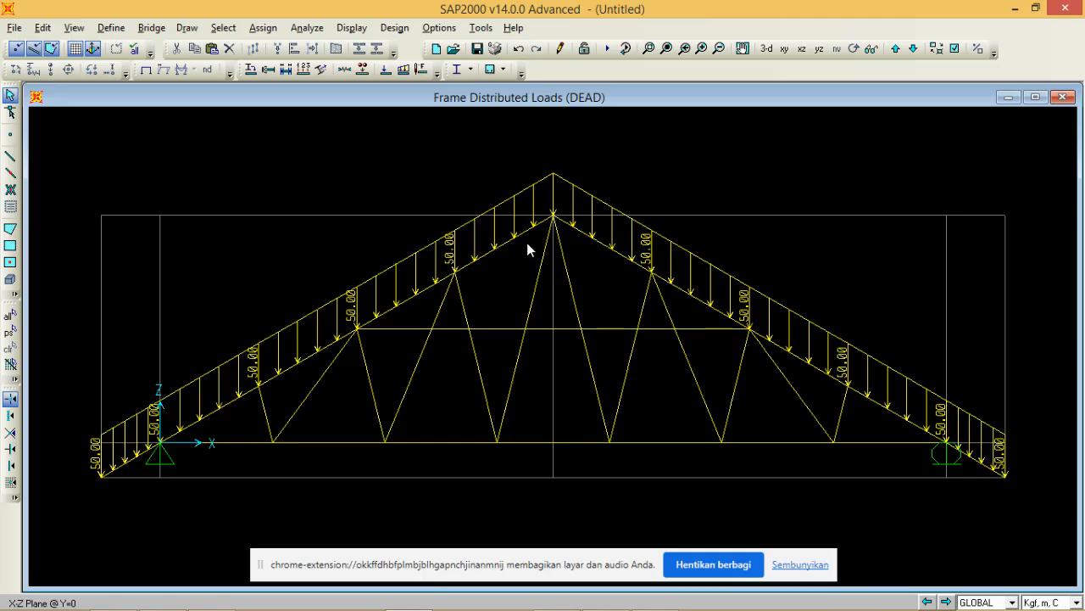
- Assign a Force Global Z of -100 kgf to the ridge apex joint in the DEAD load pattern
{"action": "left_click", "coordinate": [553, 216]}
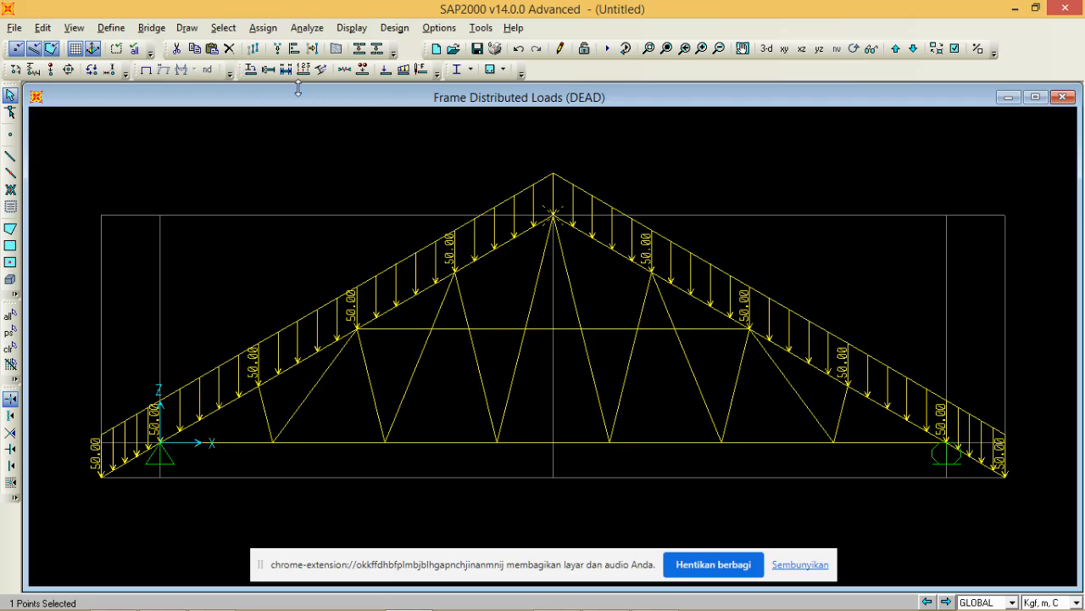
{"action": "left_click", "coordinate": [91, 71]}
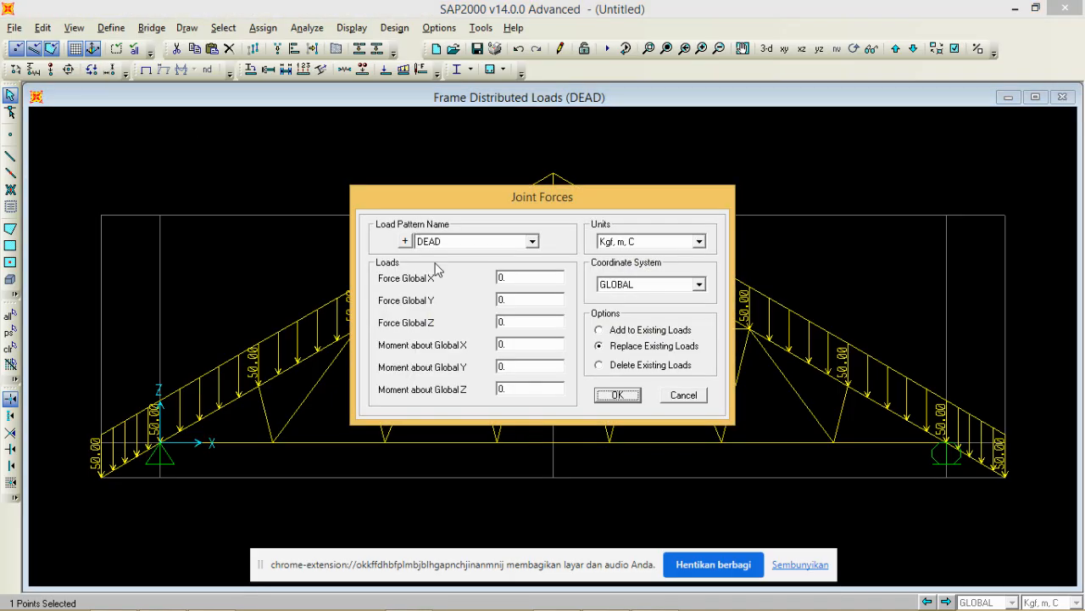
{"action": "left_click", "coordinate": [521, 321]}
{"action": "type", "text": "-100"}
{"action": "left_click", "coordinate": [620, 398]}
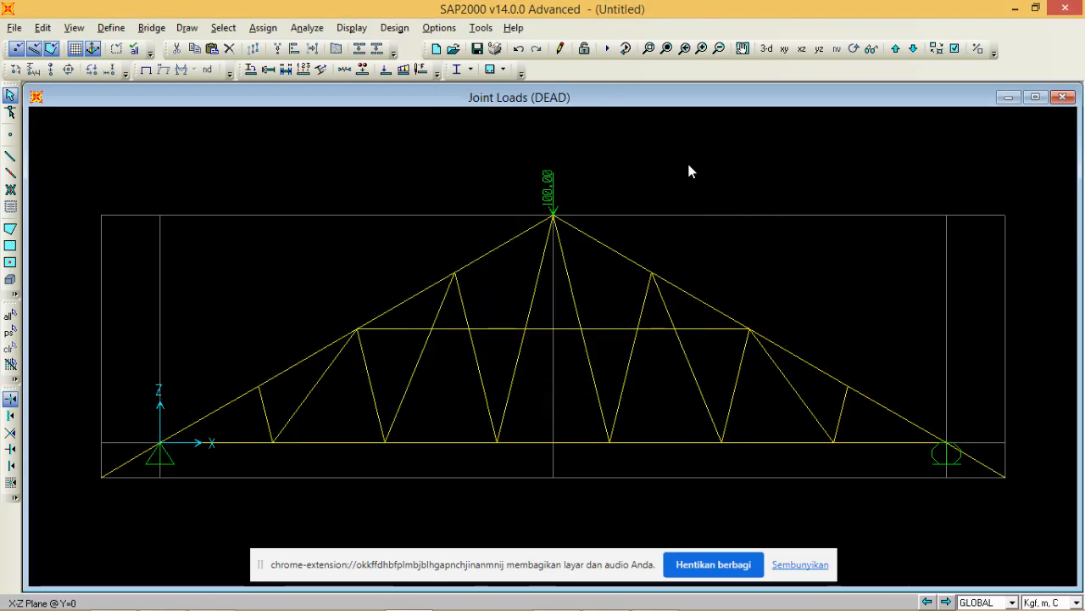
- Display the DEAD span loads on the truss frames, including joint loads and span loading values
{"action": "left_click", "coordinate": [351, 27]}
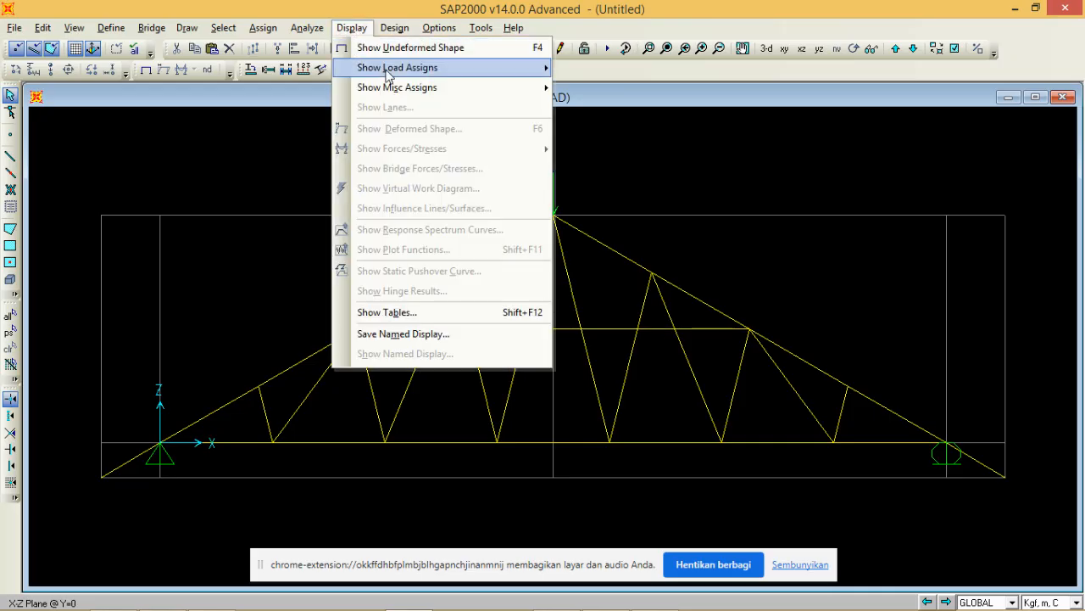
{"action": "mouse_move", "coordinate": [469, 85]}
{"action": "left_click", "coordinate": [600, 88]}
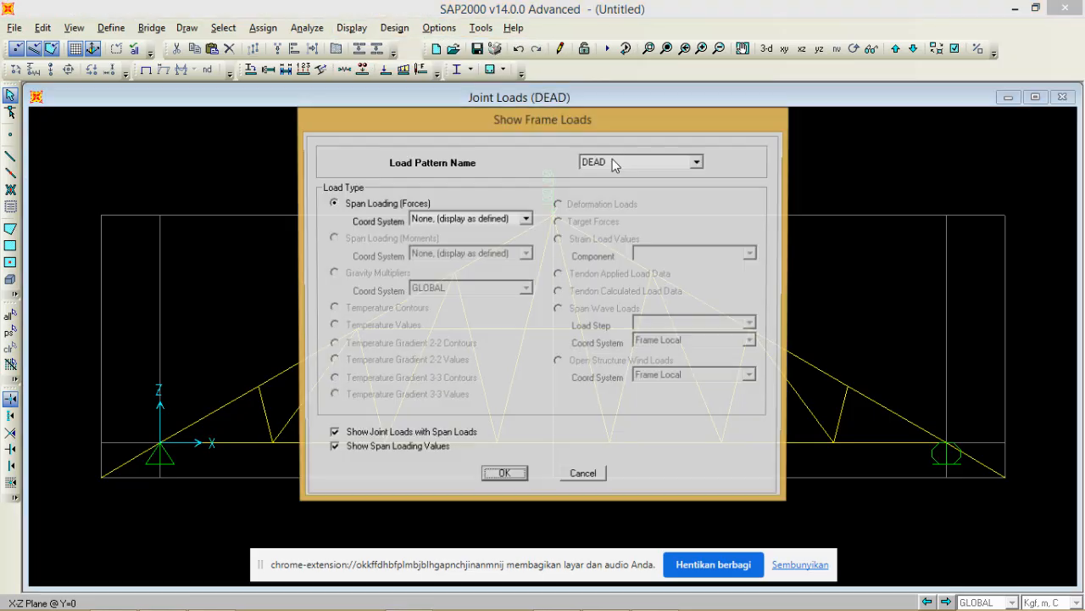
{"action": "left_click", "coordinate": [505, 476]}
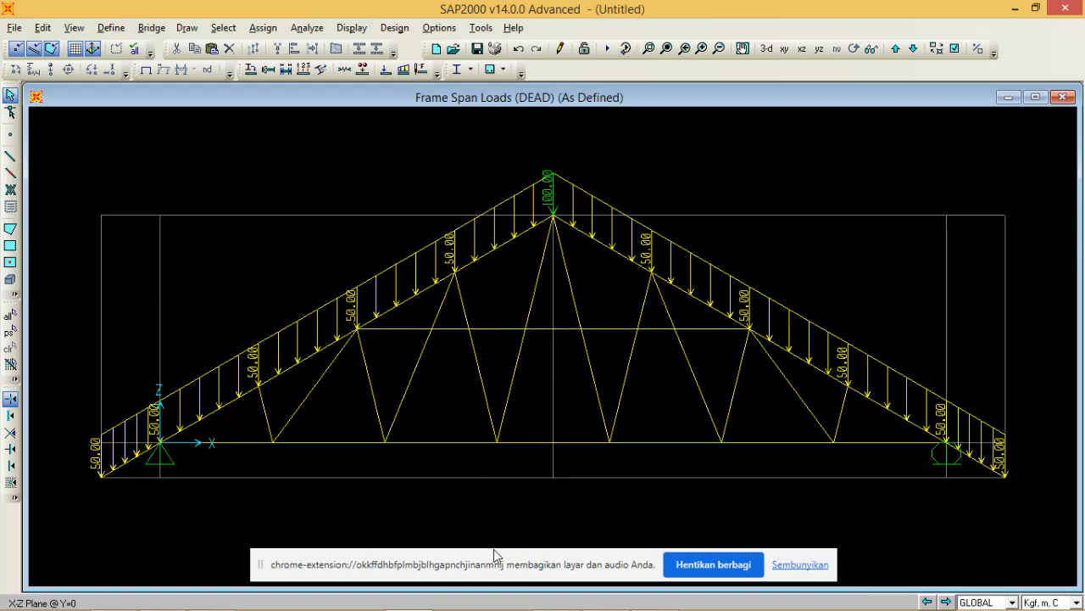
- Switch to Adobe Reader and examine the minimum uniform and concentrated live loads for roofs in Tabel 4.3-1 of beban hidup.pdf
{"action": "mouse_move", "coordinate": [611, 603]}
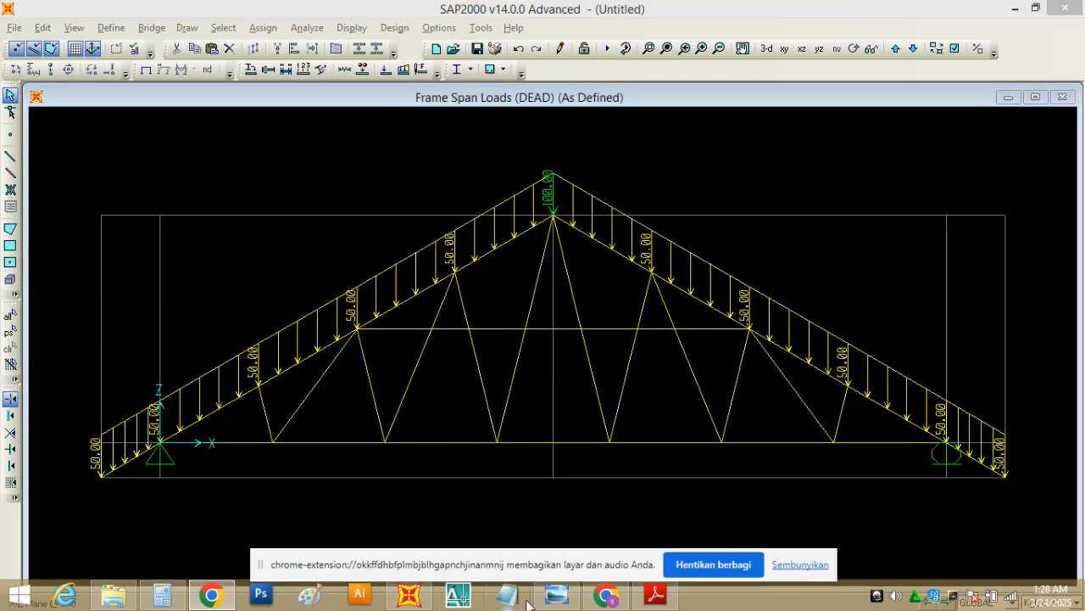
{"action": "left_click", "coordinate": [653, 604]}
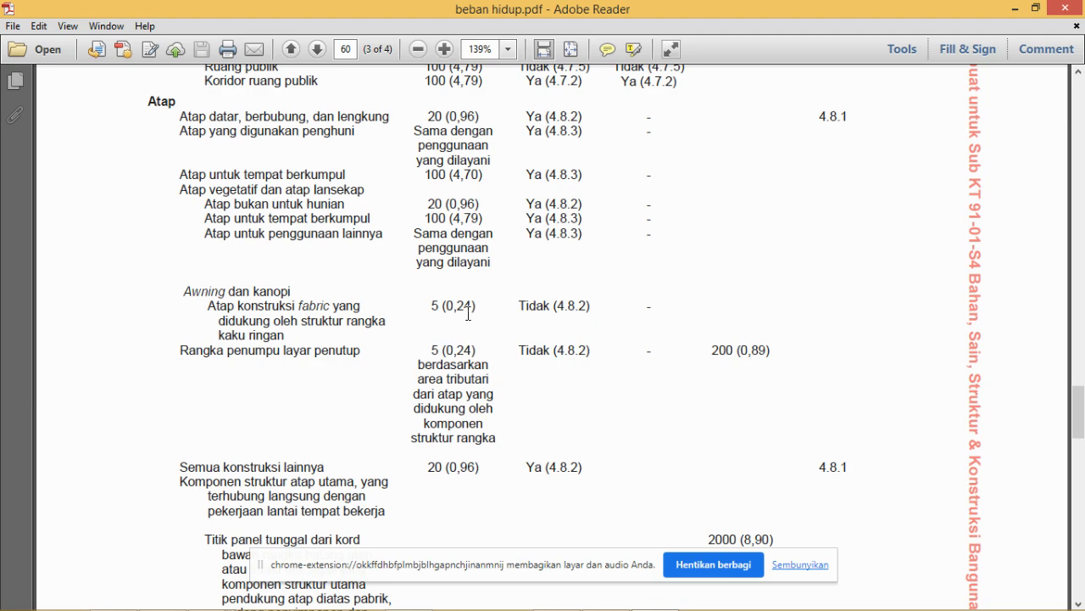
{"action": "scroll", "coordinate": [495, 292], "scroll_direction": "up", "scroll_amount": 2}
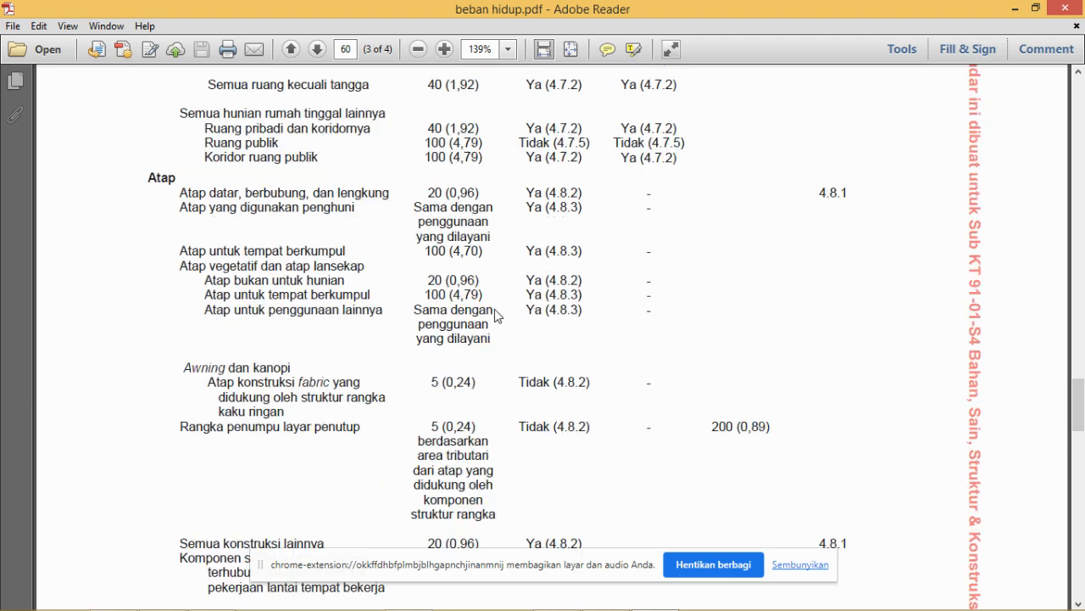
{"action": "scroll", "coordinate": [496, 306], "scroll_direction": "down", "scroll_amount": 3}
{"action": "scroll", "coordinate": [496, 305], "scroll_direction": "up", "scroll_amount": 5}
{"action": "scroll", "coordinate": [496, 305], "scroll_direction": "up", "scroll_amount": 10}
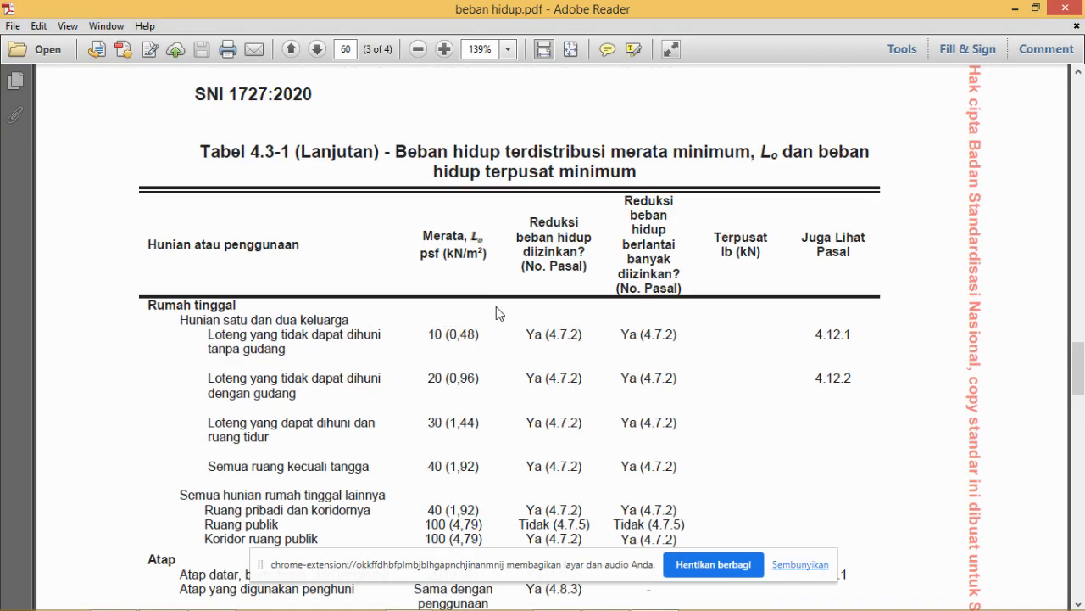
{"action": "scroll", "coordinate": [486, 320], "scroll_direction": "down", "scroll_amount": 1}
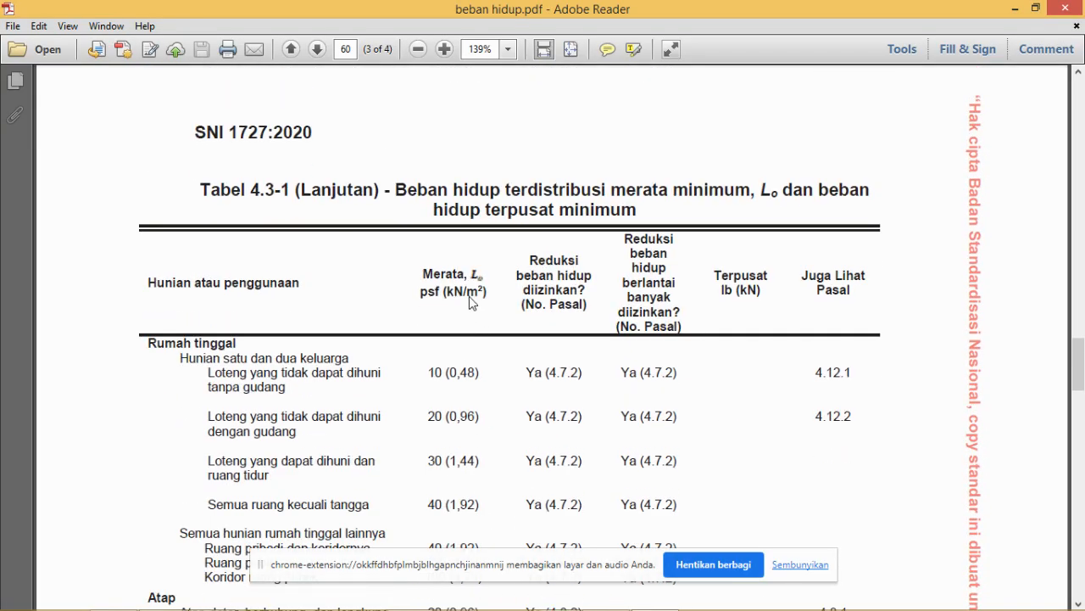
{"action": "scroll", "coordinate": [473, 299], "scroll_direction": "down", "scroll_amount": 7}
{"action": "scroll", "coordinate": [474, 299], "scroll_direction": "down", "scroll_amount": 8}
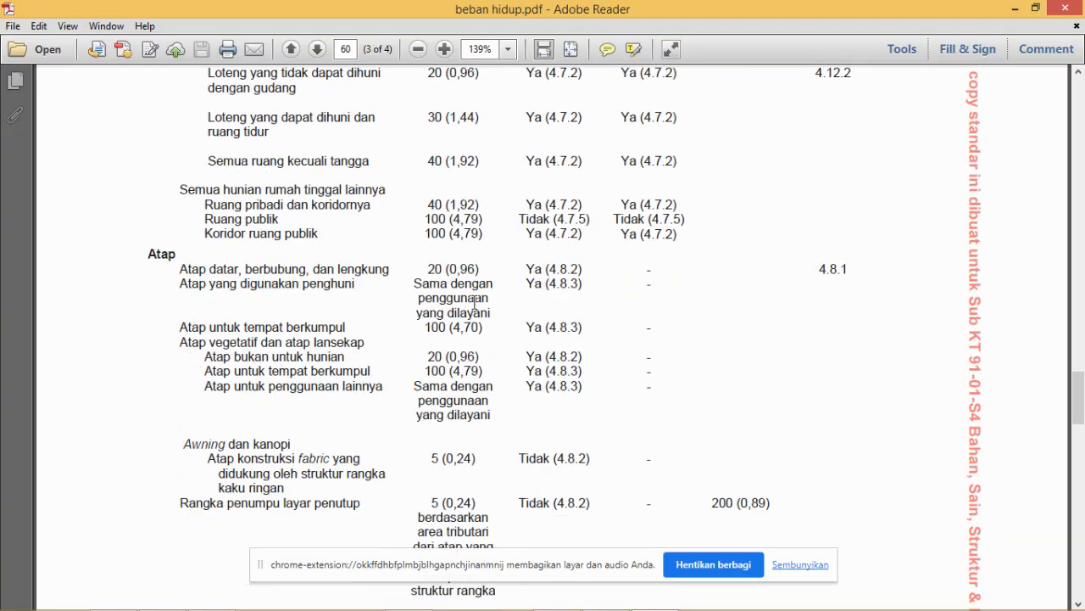
{"action": "scroll", "coordinate": [476, 298], "scroll_direction": "down", "scroll_amount": 4}
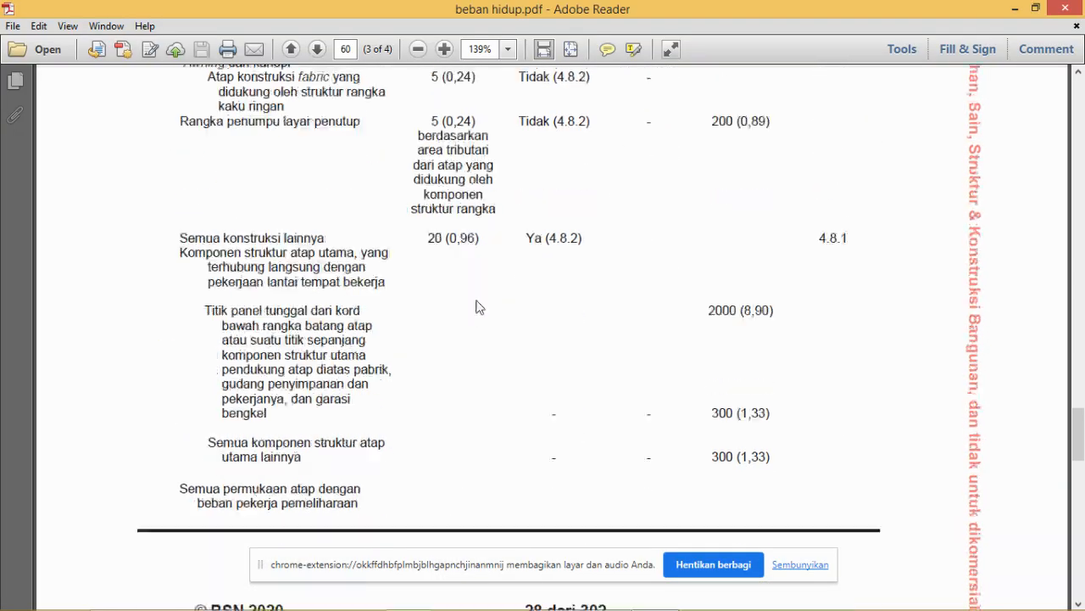
{"action": "scroll", "coordinate": [478, 307], "scroll_direction": "up", "scroll_amount": 2}
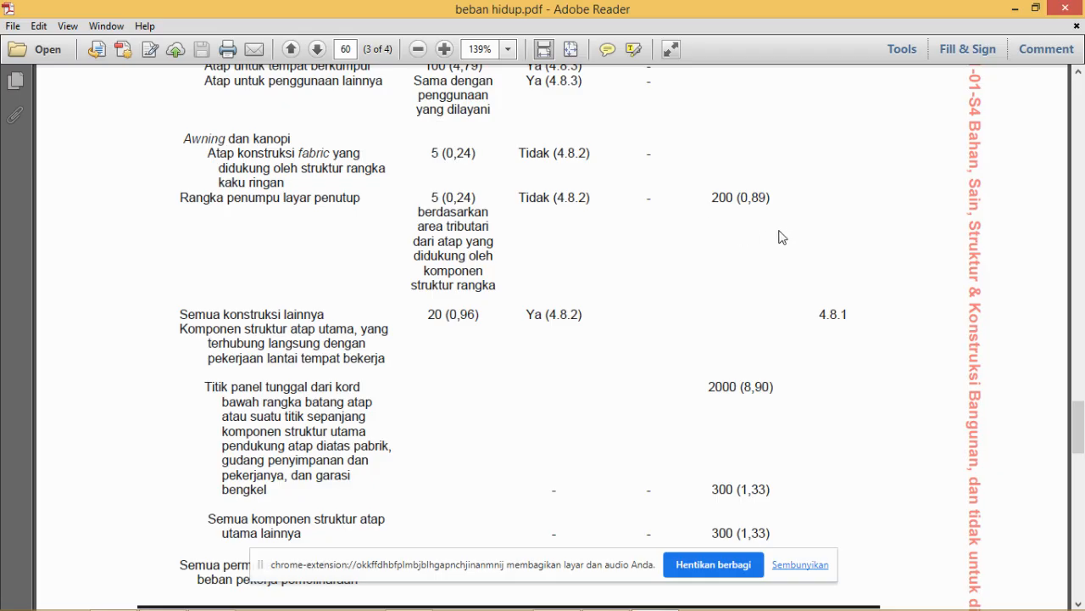
{"action": "scroll", "coordinate": [781, 226], "scroll_direction": "up", "scroll_amount": 10}
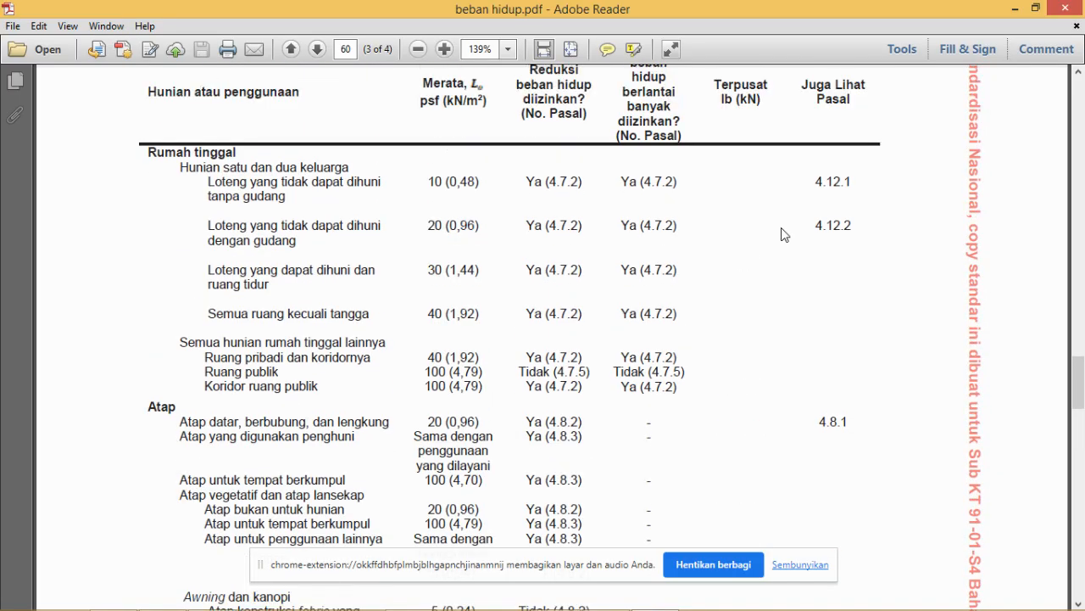
{"action": "scroll", "coordinate": [735, 216], "scroll_direction": "down", "scroll_amount": 3}
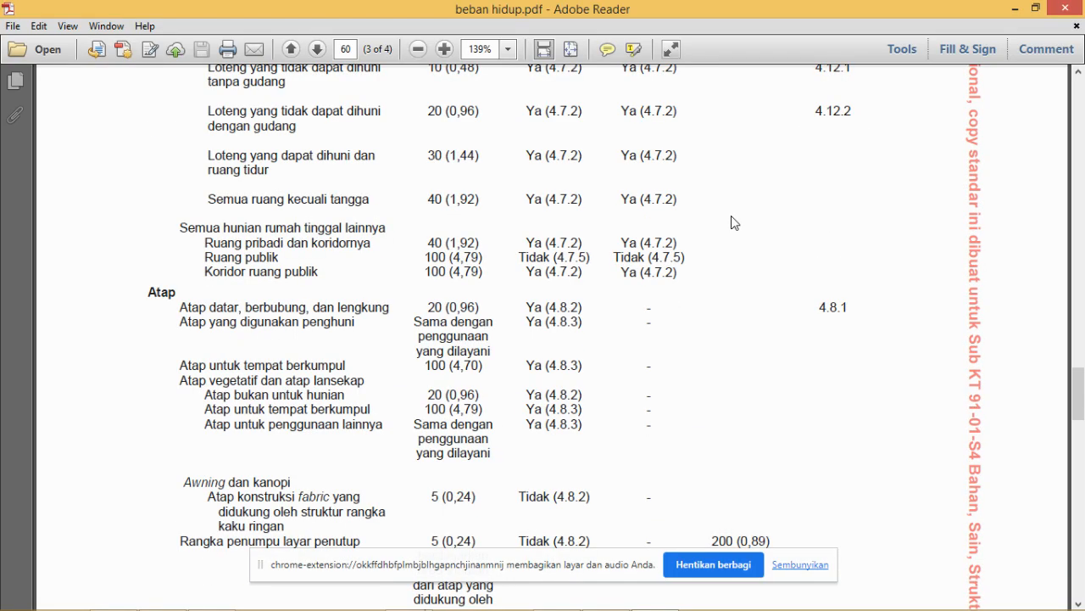
{"action": "scroll", "coordinate": [735, 223], "scroll_direction": "down", "scroll_amount": 4}
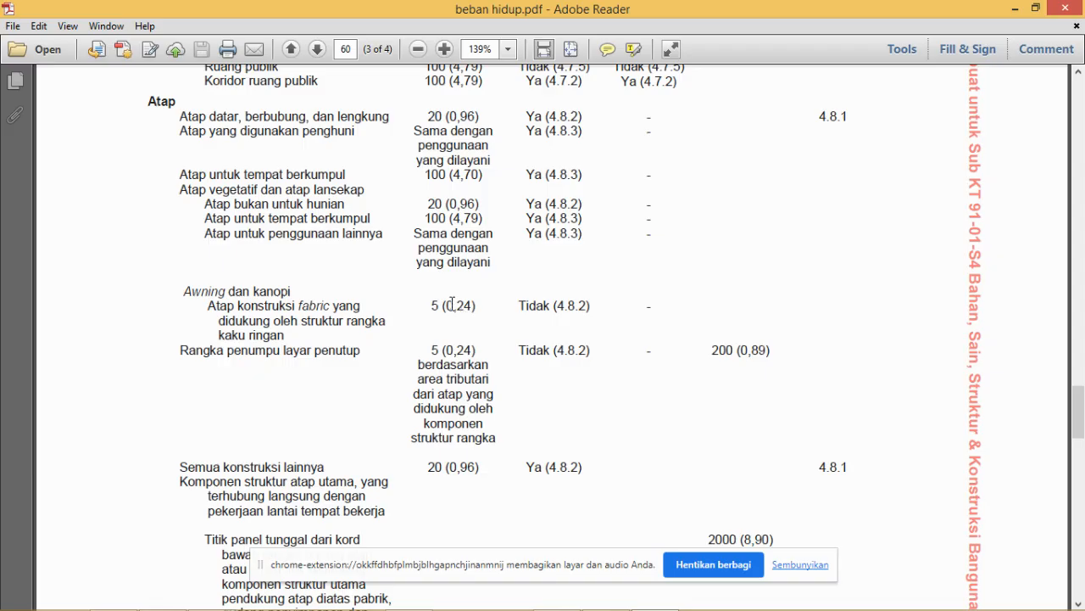
- Check the truss dimensions and truss spacing in the baja ringan drawing in Windows Photo Viewer, and return to the live load PDF
{"action": "mouse_move", "coordinate": [508, 606]}
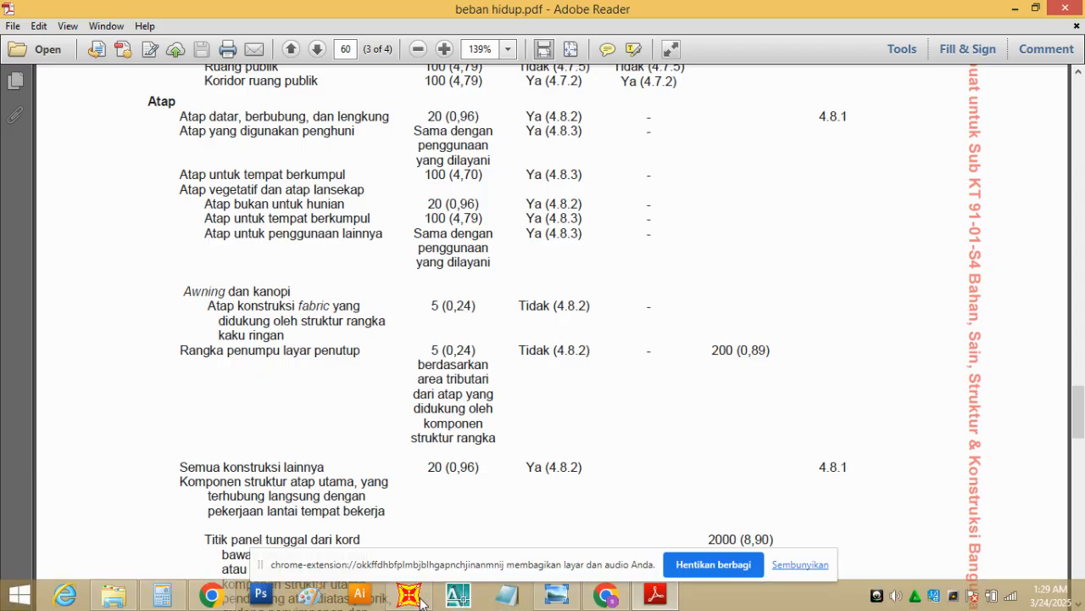
{"action": "left_click", "coordinate": [543, 567]}
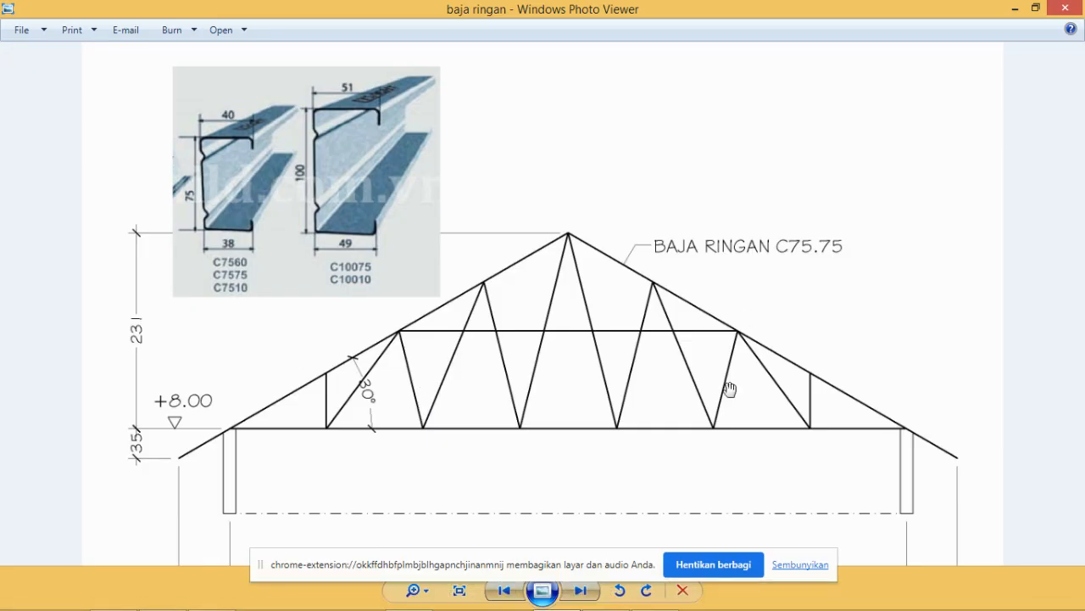
{"action": "scroll", "coordinate": [727, 340], "scroll_direction": "down", "scroll_amount": 3}
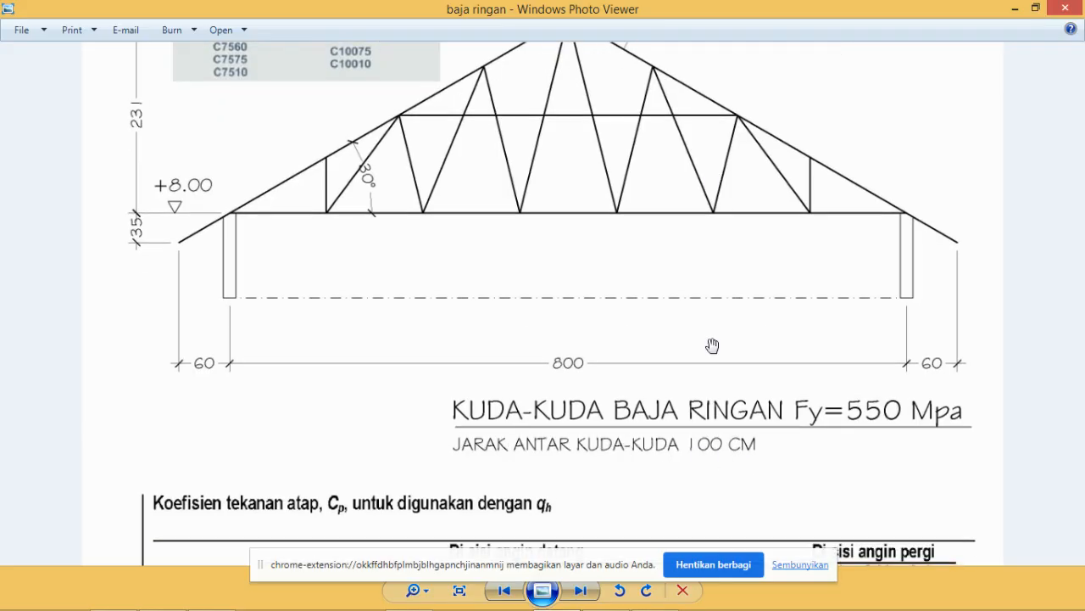
{"action": "left_click_drag", "start_coordinate": [647, 220], "coordinate": [650, 363]}
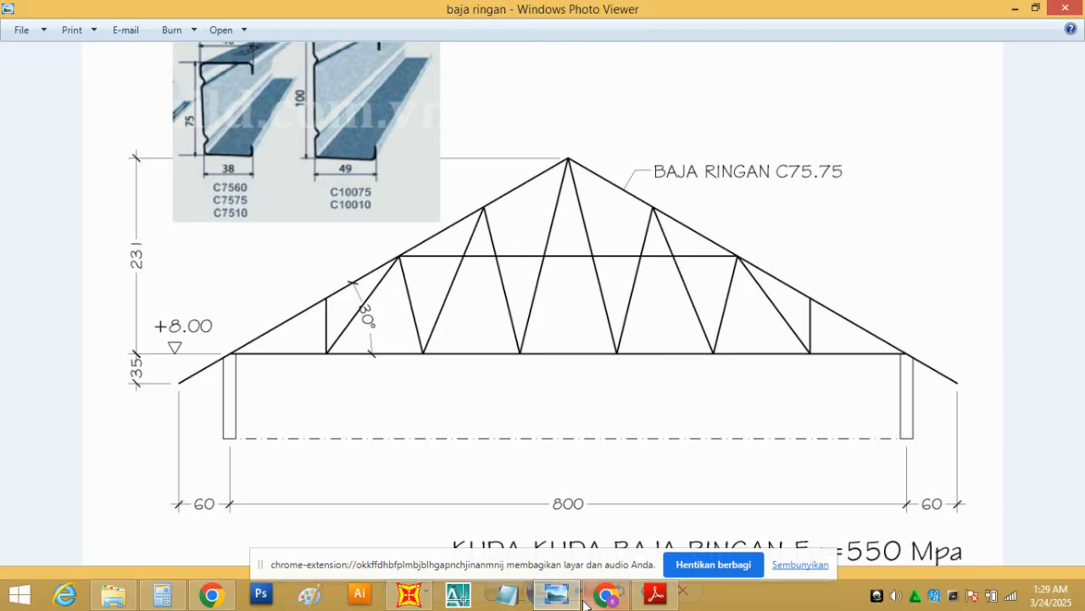
{"action": "mouse_move", "coordinate": [561, 602]}
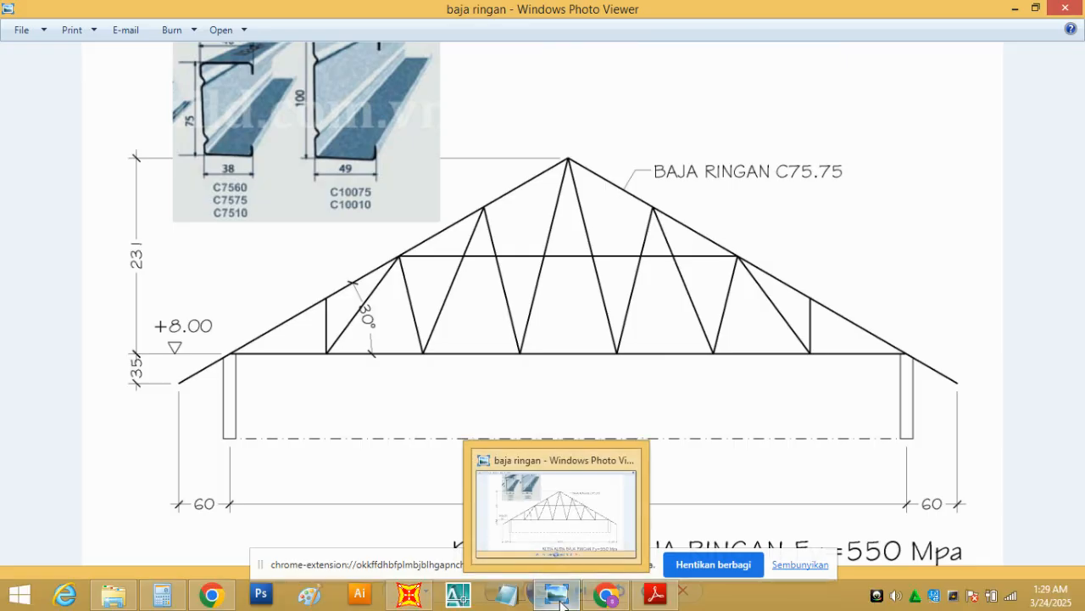
{"action": "left_click", "coordinate": [666, 592]}
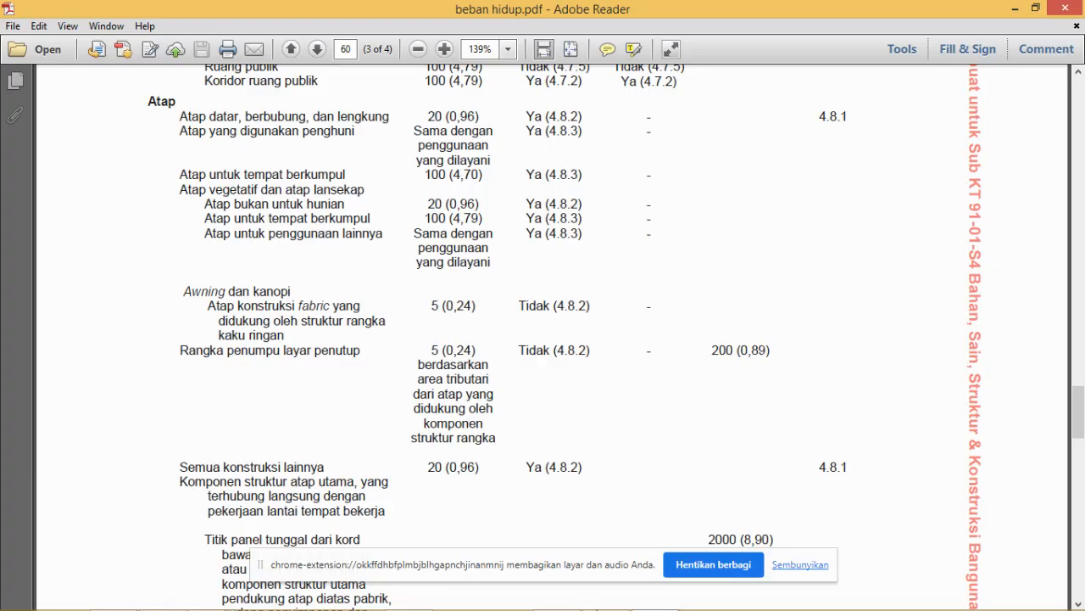
- Switch back to SAP2000, hide the displayed loads, and look up the length of the top chord member between X=1 and X=2
{"action": "mouse_move", "coordinate": [577, 608]}
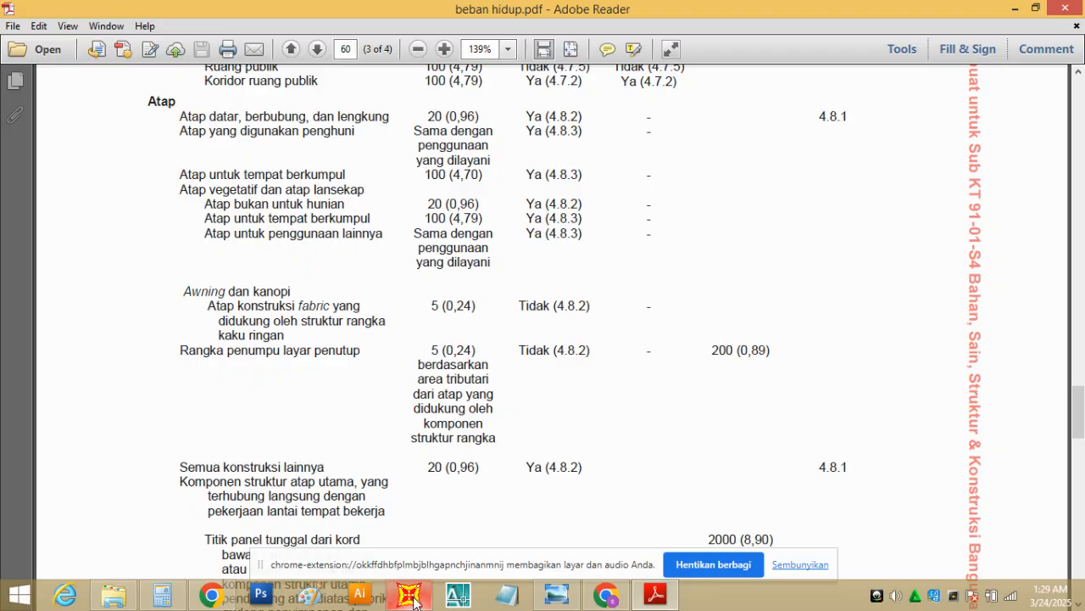
{"action": "mouse_move", "coordinate": [414, 599]}
{"action": "left_click", "coordinate": [428, 524]}
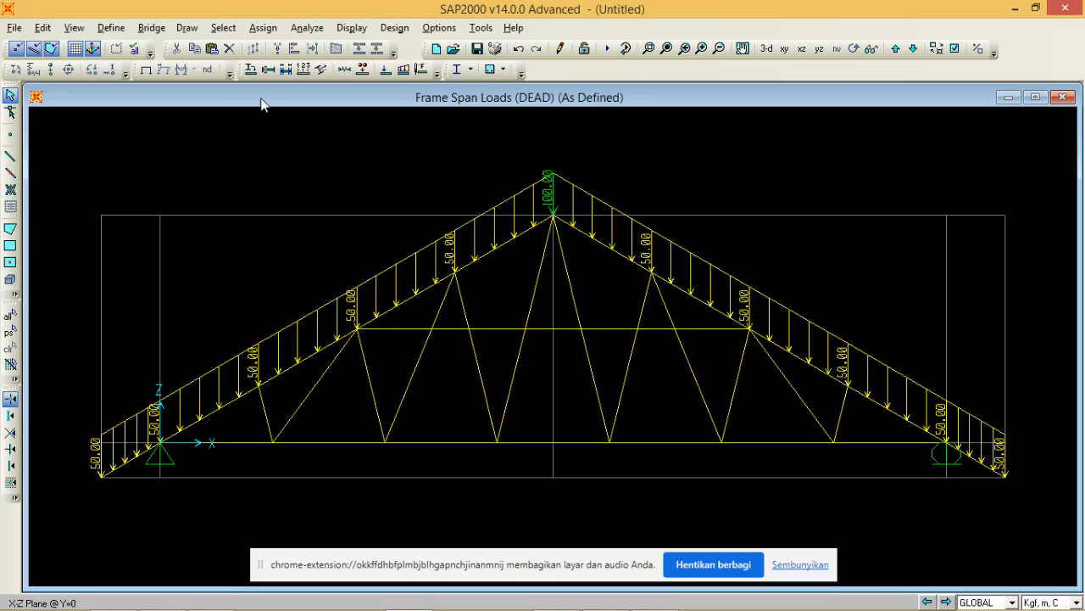
{"action": "left_click", "coordinate": [147, 71]}
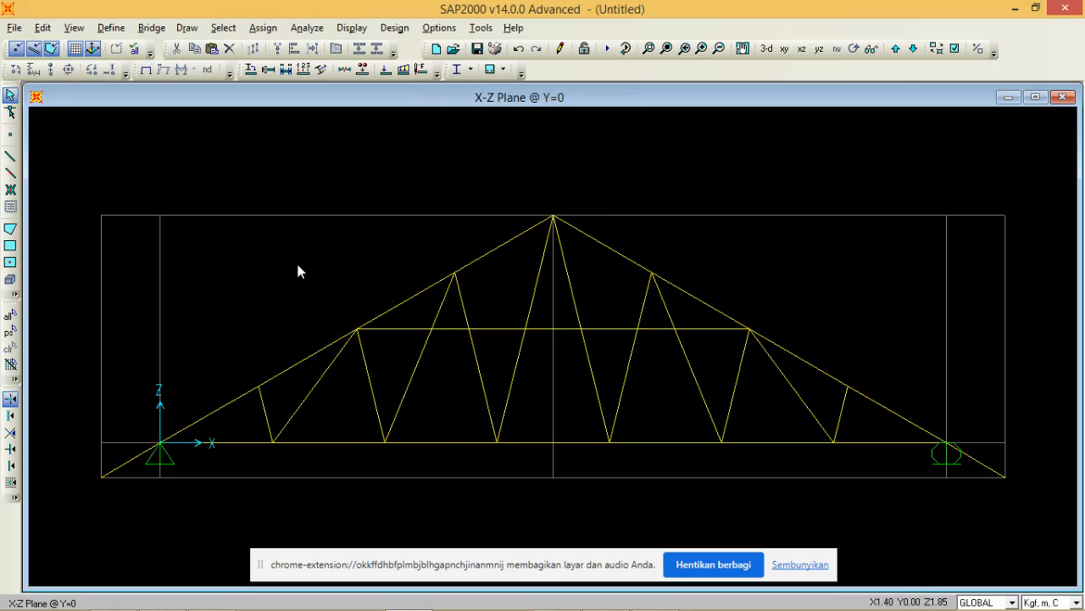
{"action": "right_click", "coordinate": [317, 350]}
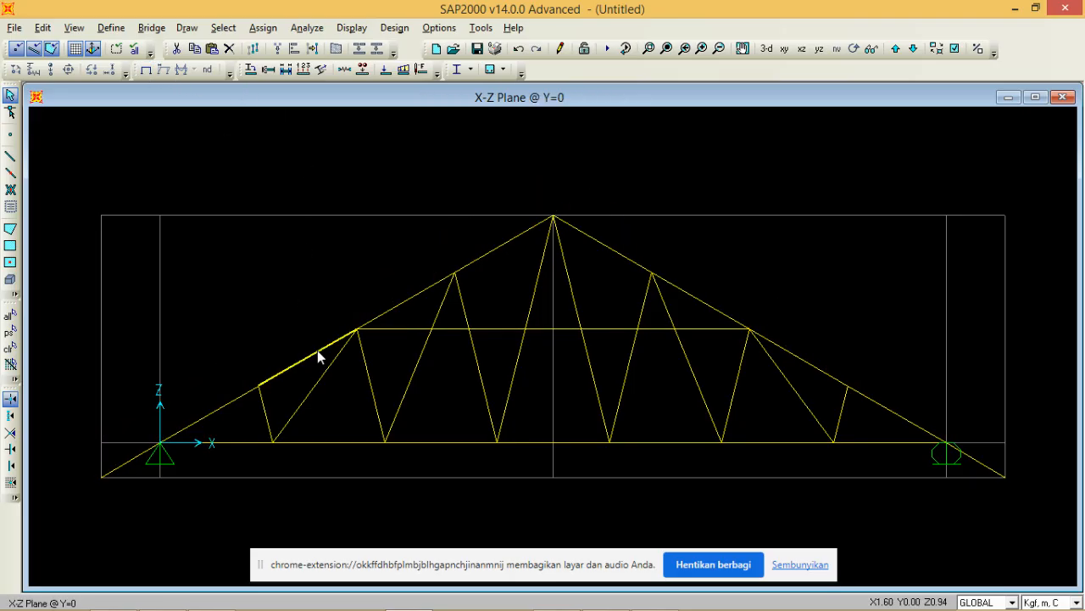
{"action": "left_click", "coordinate": [381, 128]}
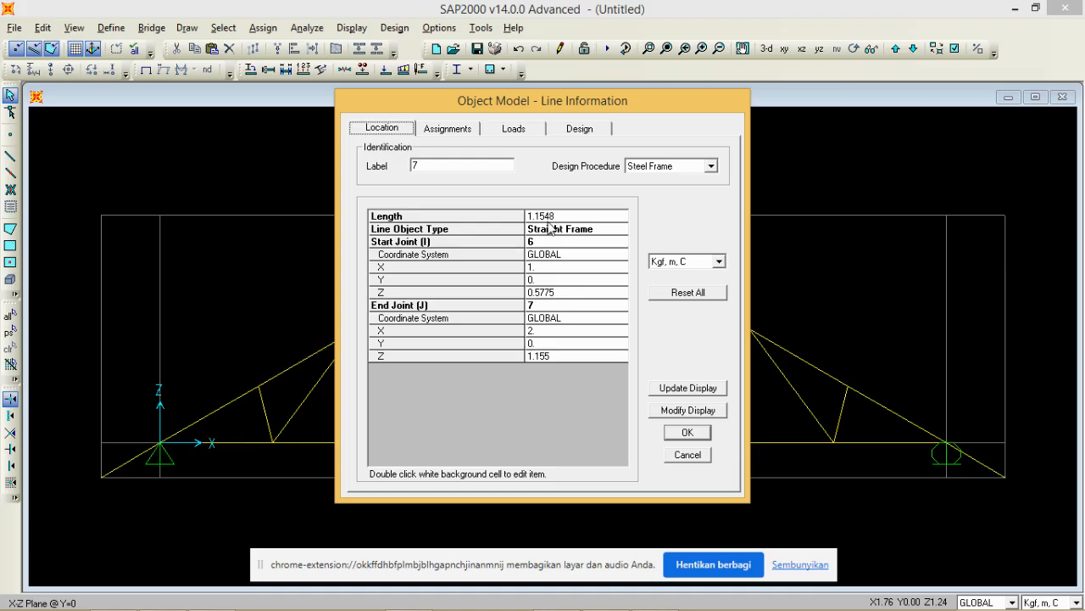
{"action": "left_click", "coordinate": [687, 454]}
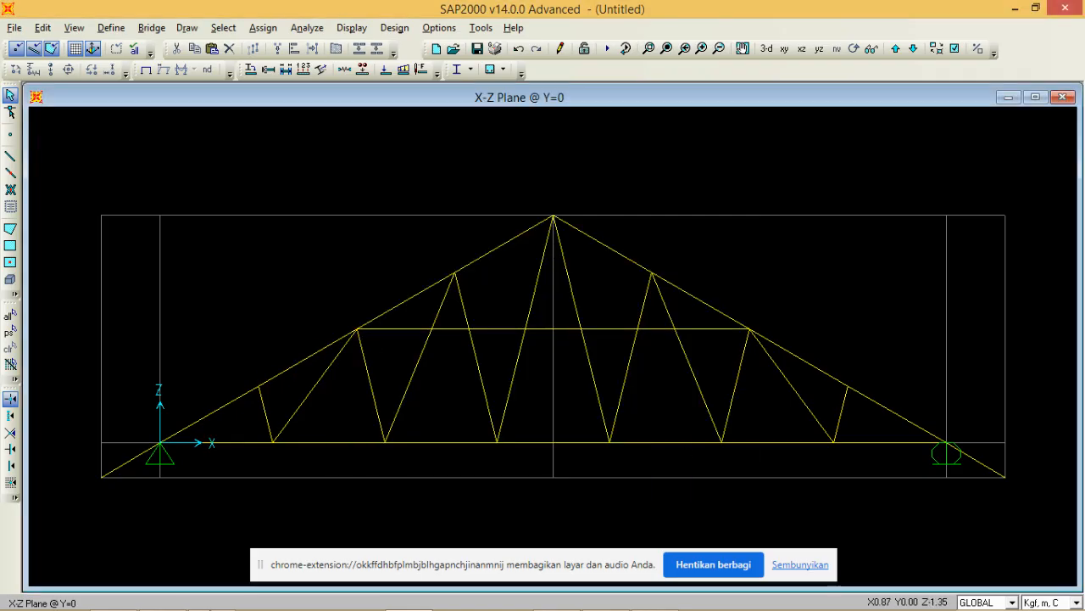
- Switch to Calculator, move it clear of the truss's left half, and start a multiplication with 0.24
{"action": "left_click", "coordinate": [162, 597]}
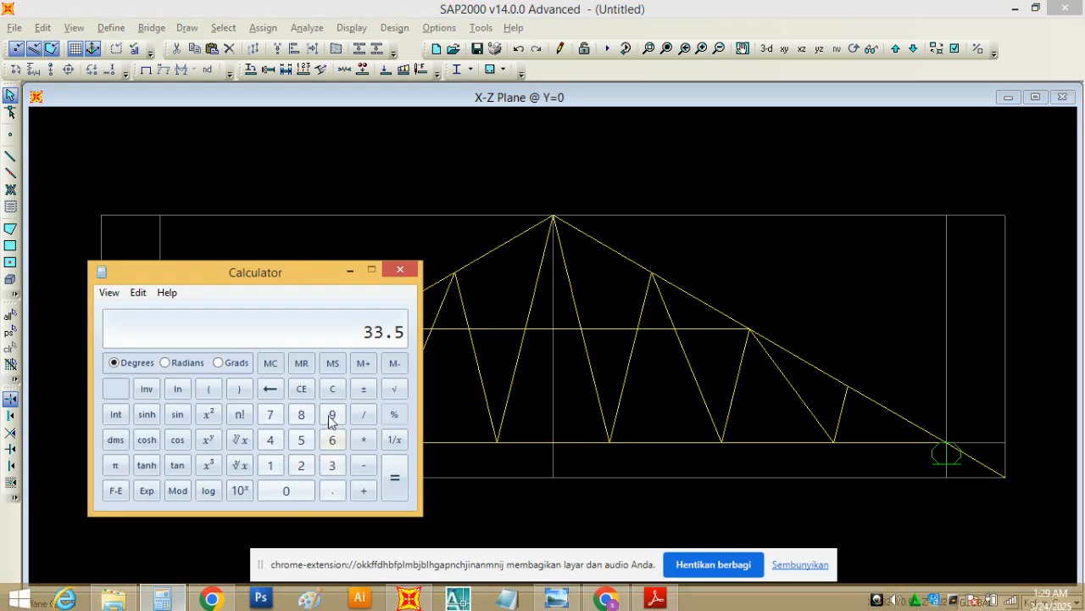
{"action": "left_click_drag", "start_coordinate": [277, 272], "coordinate": [803, 171]}
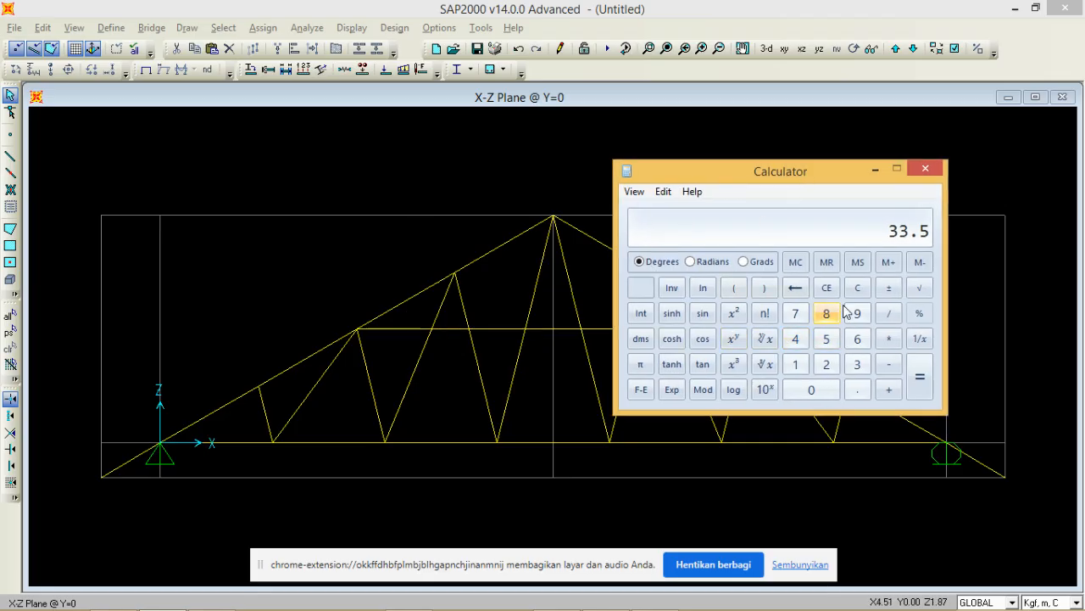
{"action": "left_click", "coordinate": [819, 389]}
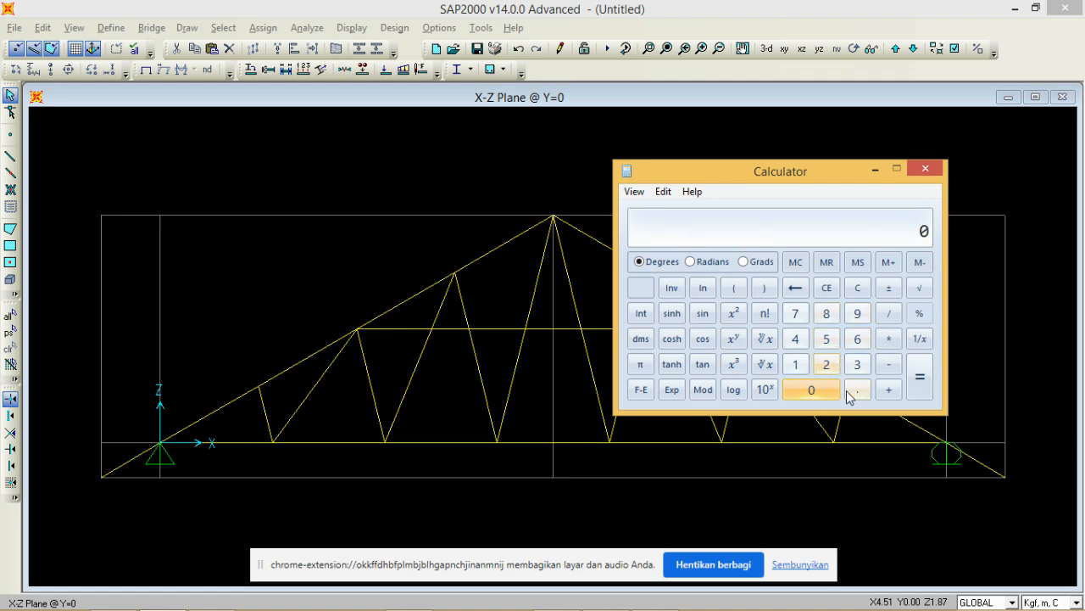
{"action": "left_click", "coordinate": [852, 388]}
{"action": "left_click", "coordinate": [826, 366]}
{"action": "left_click", "coordinate": [795, 339]}
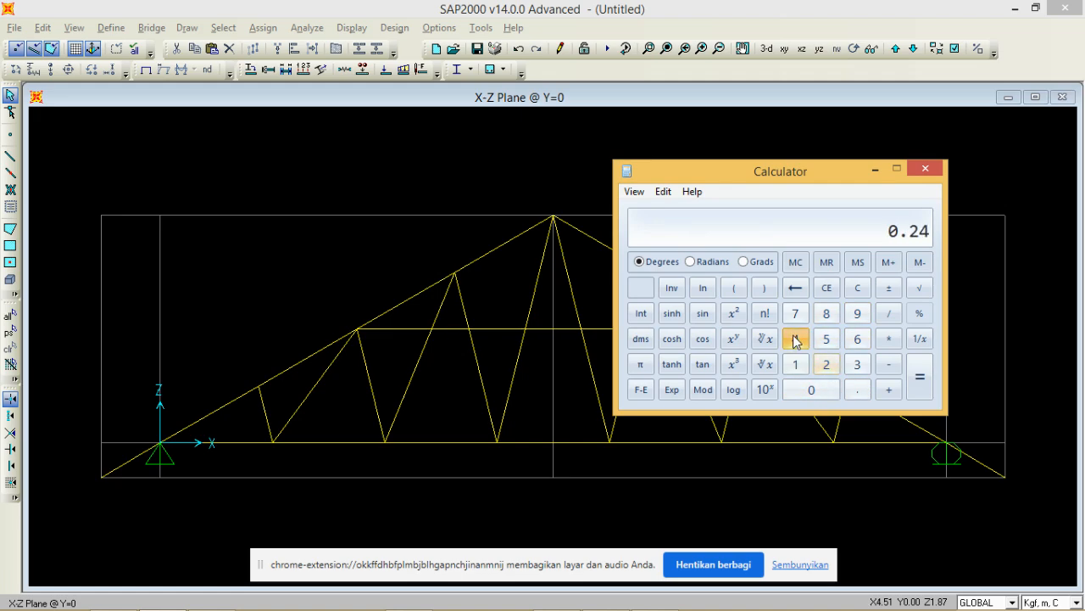
{"action": "left_click", "coordinate": [890, 340]}
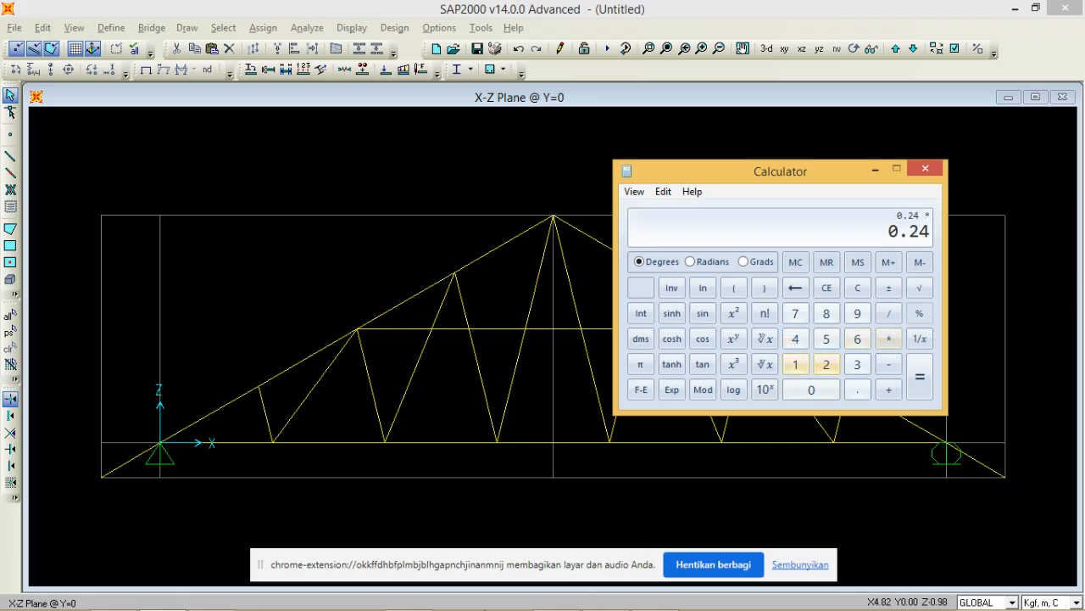
- Look up the location data of the top chord member between X=1 and X=2 in SAP2000 again to read its length
{"action": "left_click", "coordinate": [182, 598]}
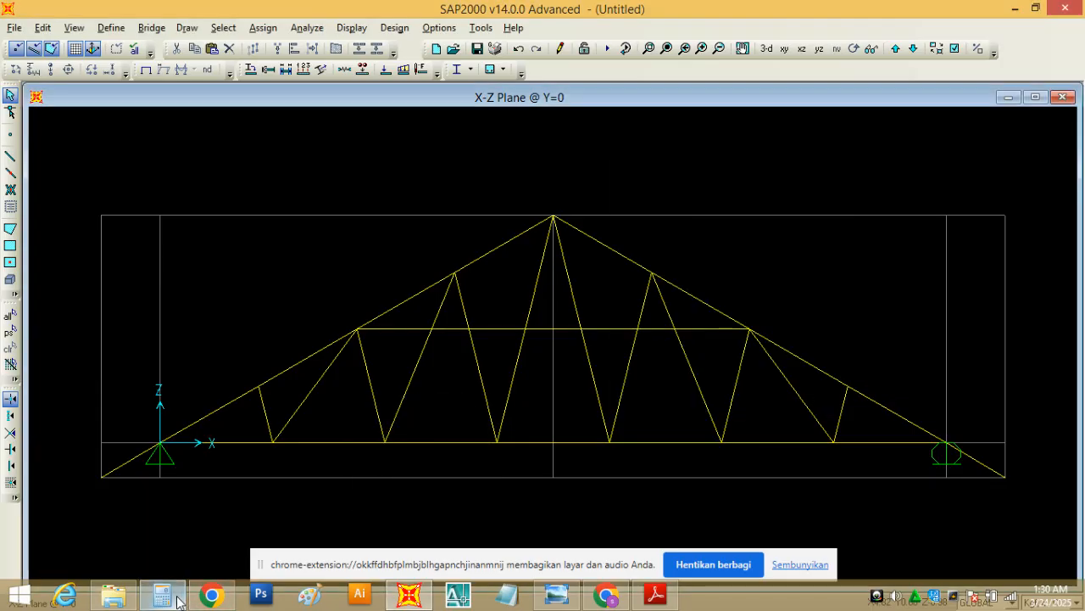
{"action": "left_click", "coordinate": [179, 600]}
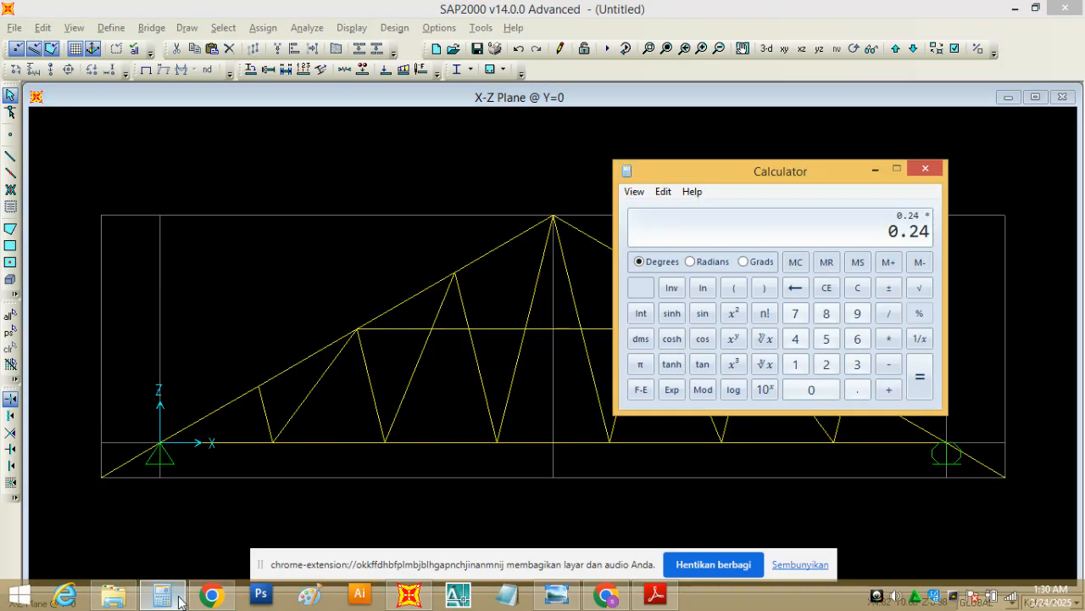
{"action": "left_click", "coordinate": [310, 364]}
{"action": "right_click", "coordinate": [311, 363]}
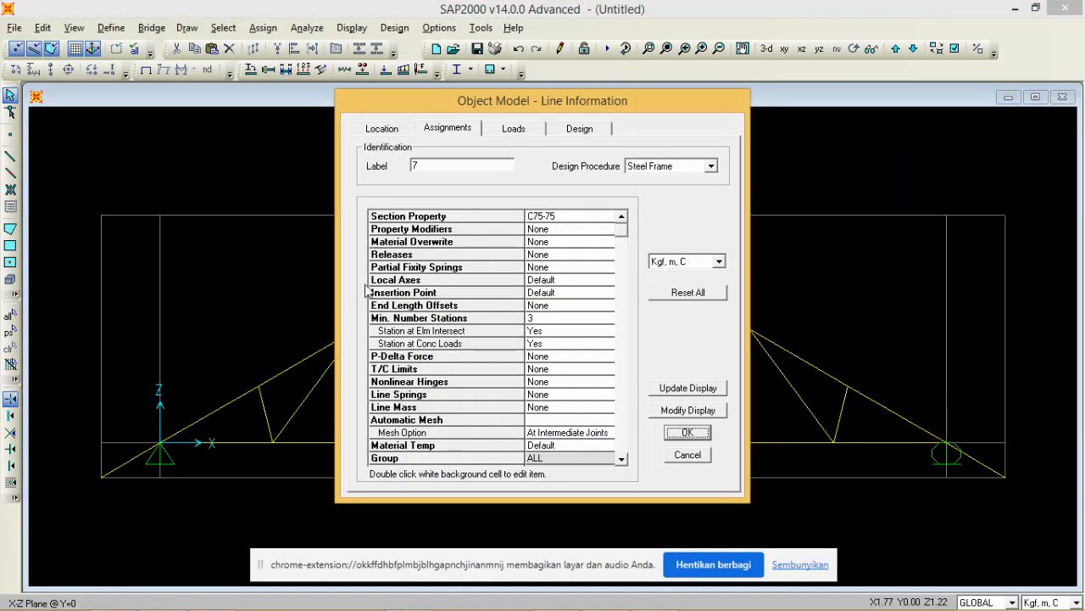
{"action": "left_click", "coordinate": [397, 134]}
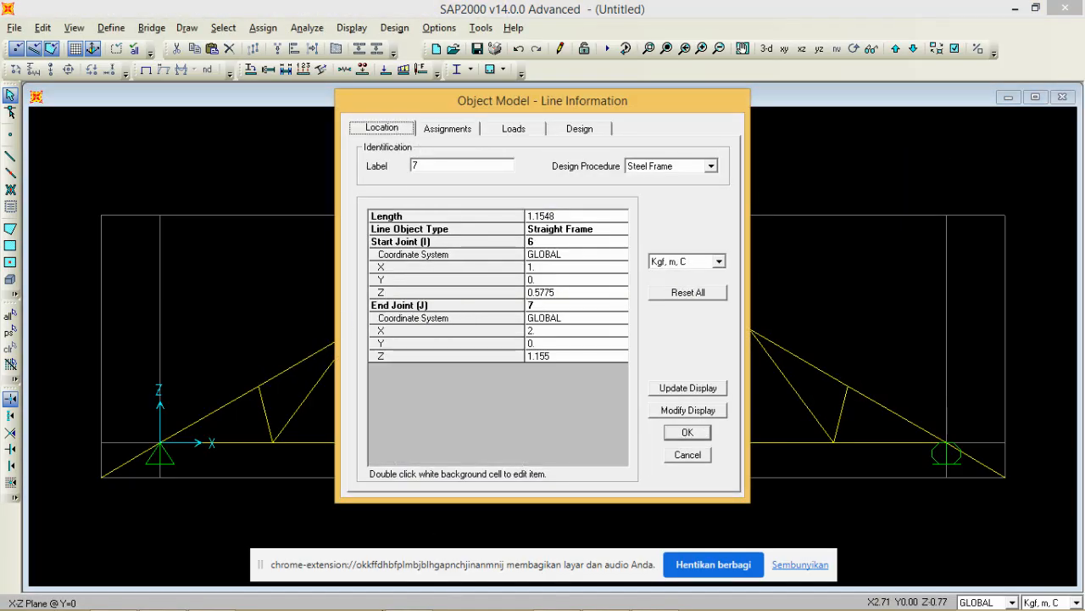
- Switch to Calculator, finish the multiplication of 0.24 by 1.1458 and by 1, and minimize Calculator
{"action": "mouse_move", "coordinate": [381, 601]}
{"action": "left_click", "coordinate": [162, 595]}
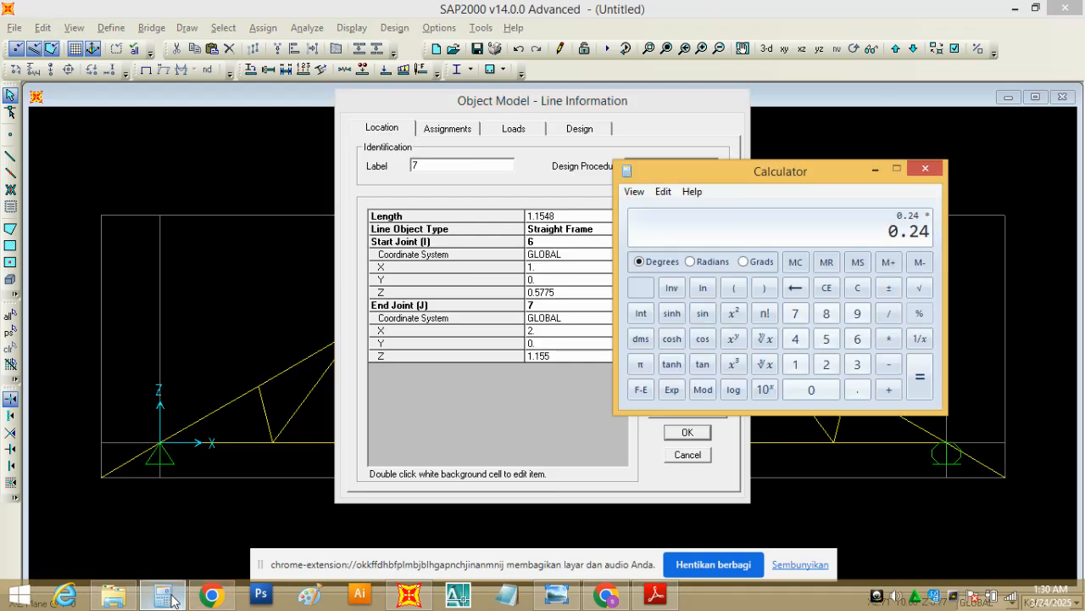
{"action": "left_click", "coordinate": [795, 363]}
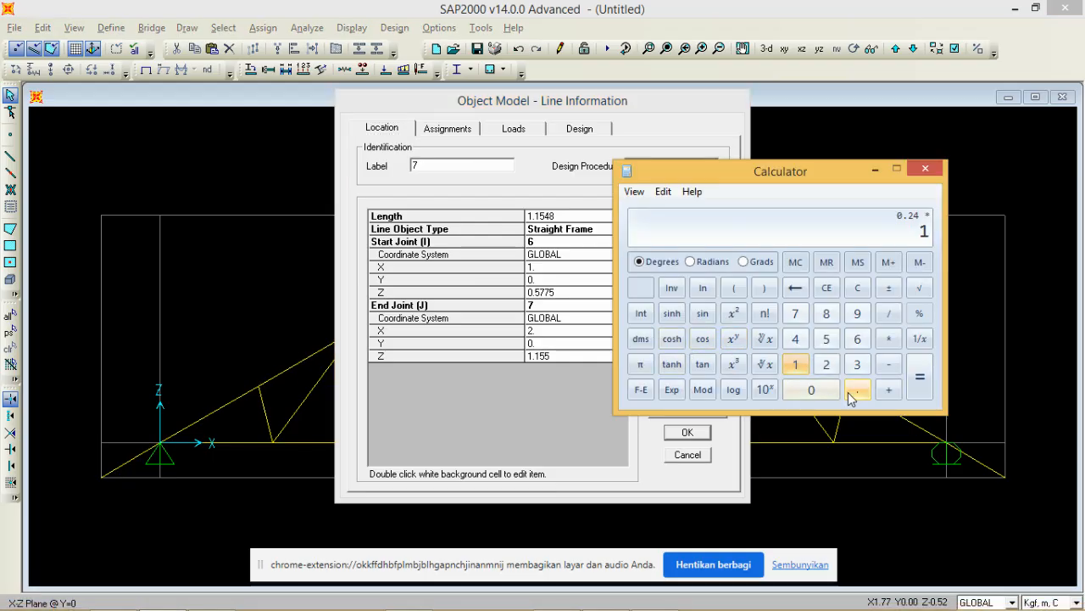
{"action": "left_click", "coordinate": [857, 389]}
{"action": "left_click", "coordinate": [796, 364]}
{"action": "left_click", "coordinate": [795, 339]}
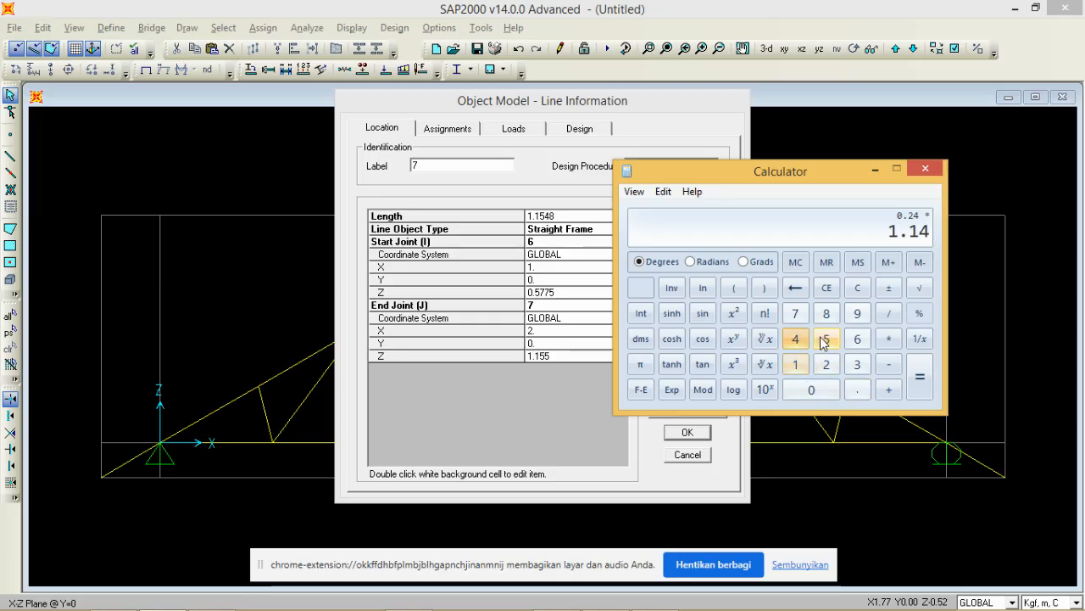
{"action": "left_click", "coordinate": [827, 338]}
{"action": "left_click", "coordinate": [826, 313]}
{"action": "left_click", "coordinate": [889, 339]}
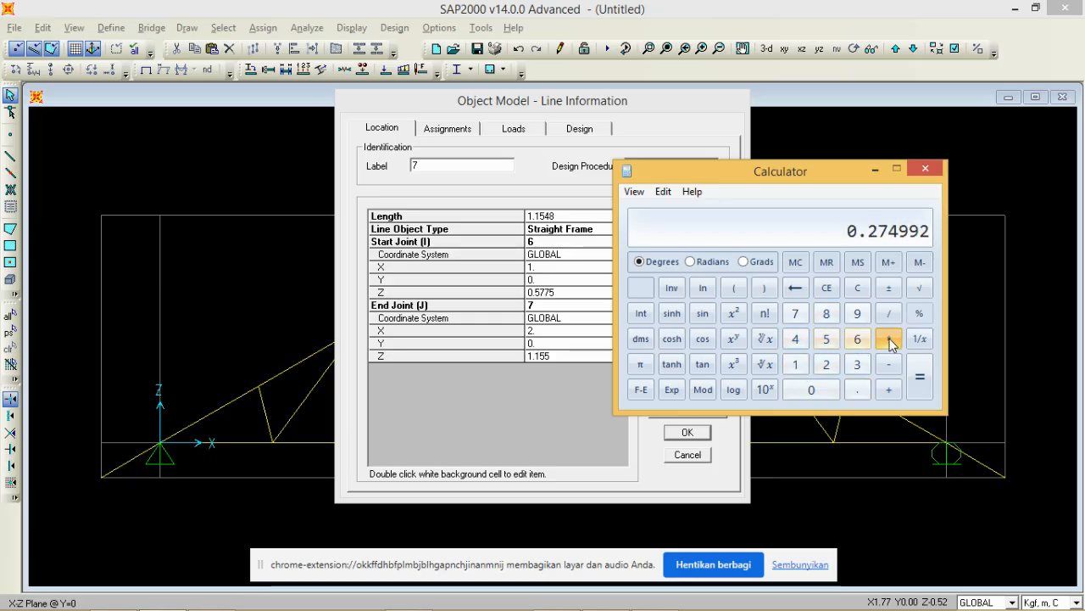
{"action": "left_click", "coordinate": [795, 364]}
{"action": "left_click", "coordinate": [922, 387]}
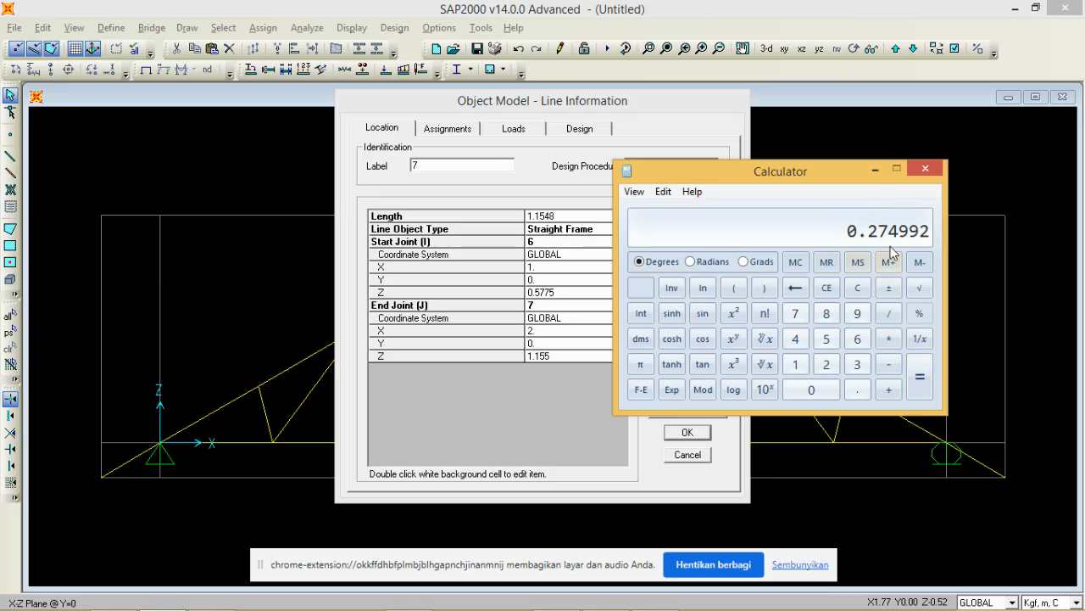
{"action": "left_click", "coordinate": [875, 169]}
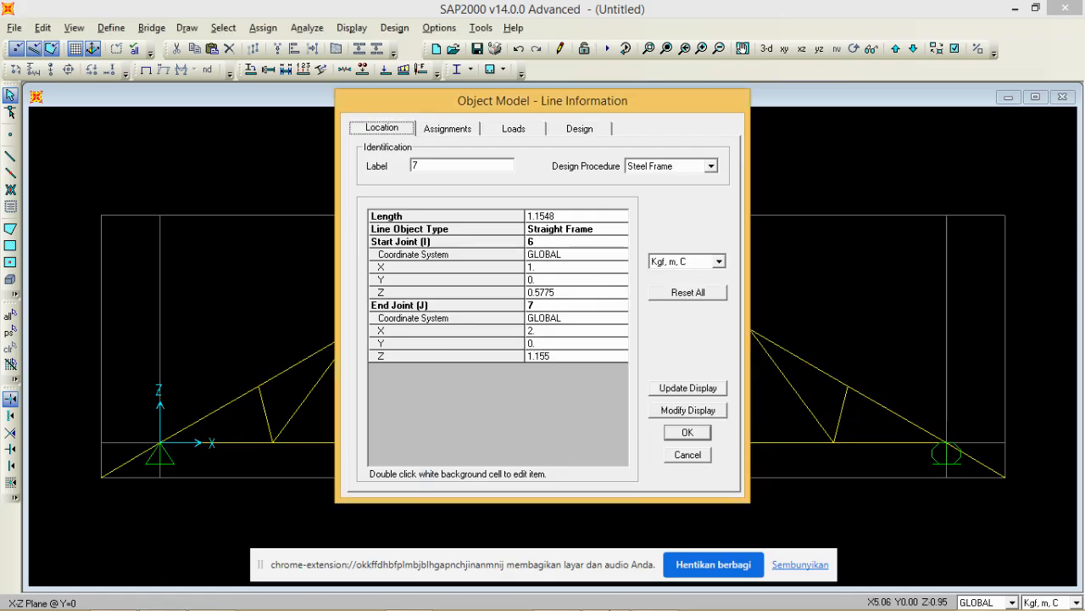
- Check the roof live loads in the beban hidup PDF and the truss drawing in Windows Photo Viewer, and return to SAP2000
{"action": "mouse_move", "coordinate": [598, 608]}
{"action": "left_click", "coordinate": [652, 599]}
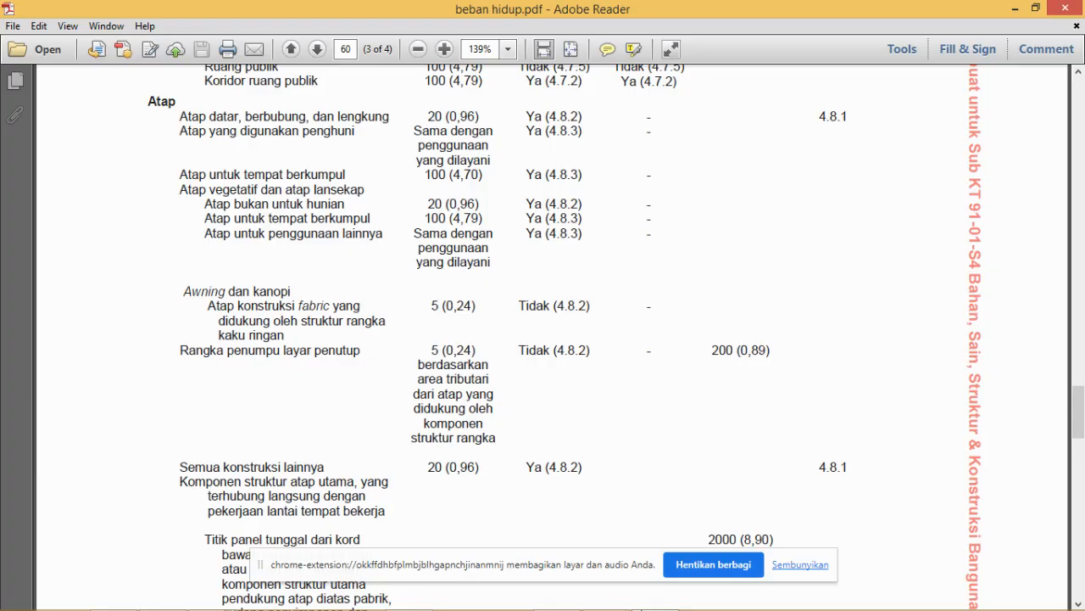
{"action": "left_click", "coordinate": [556, 593]}
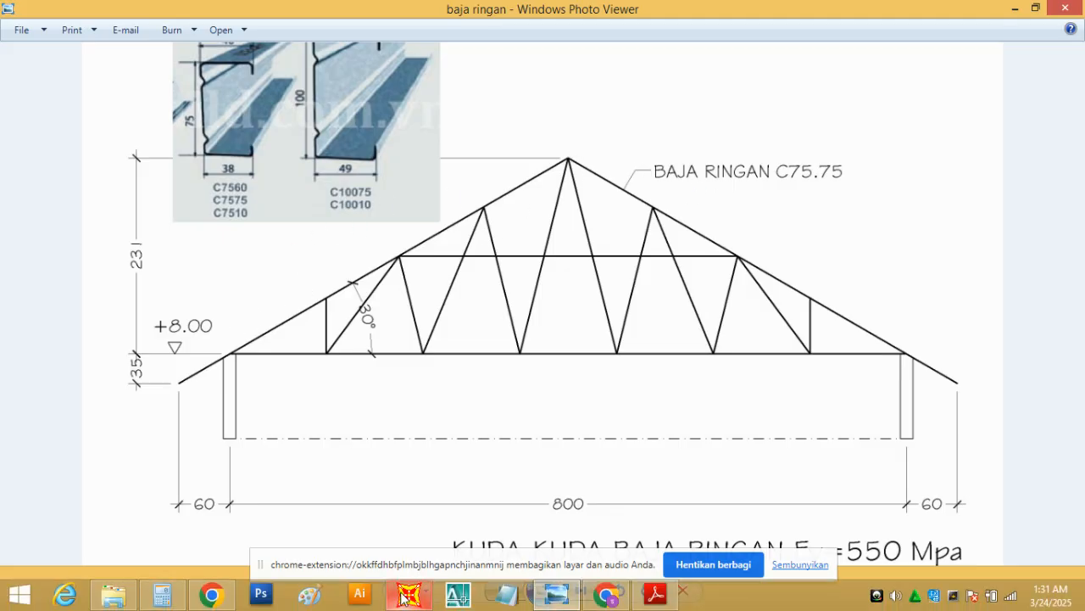
{"action": "left_click", "coordinate": [407, 596]}
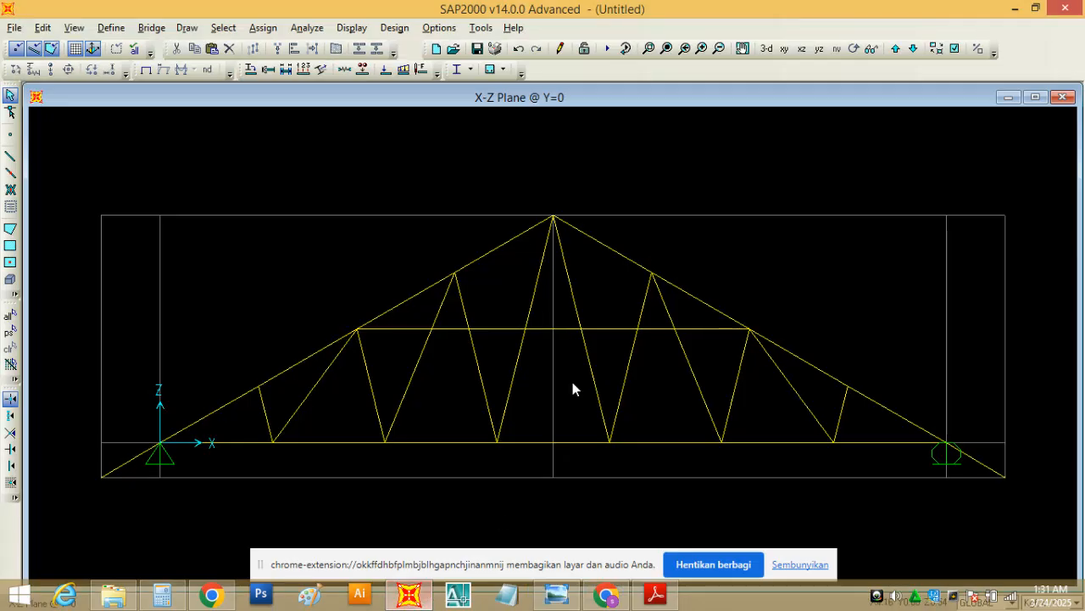
- Apply a LIVE joint force of -100 kgf in global Z to the nine top chord joints from support to support
{"action": "left_click", "coordinate": [166, 443]}
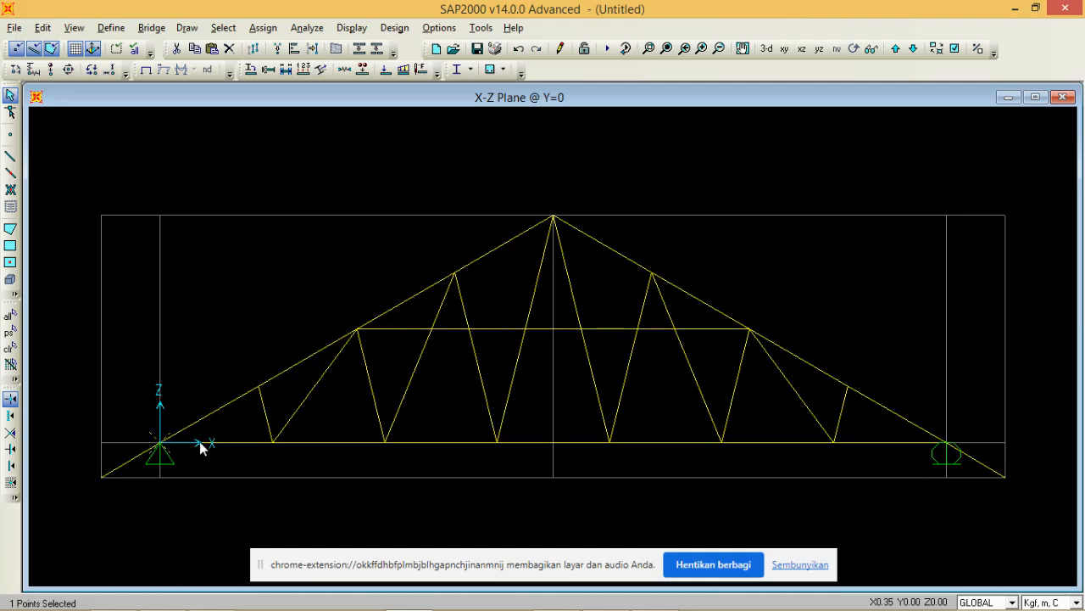
{"action": "left_click", "coordinate": [259, 391]}
{"action": "left_click", "coordinate": [357, 330]}
{"action": "left_click", "coordinate": [454, 275]}
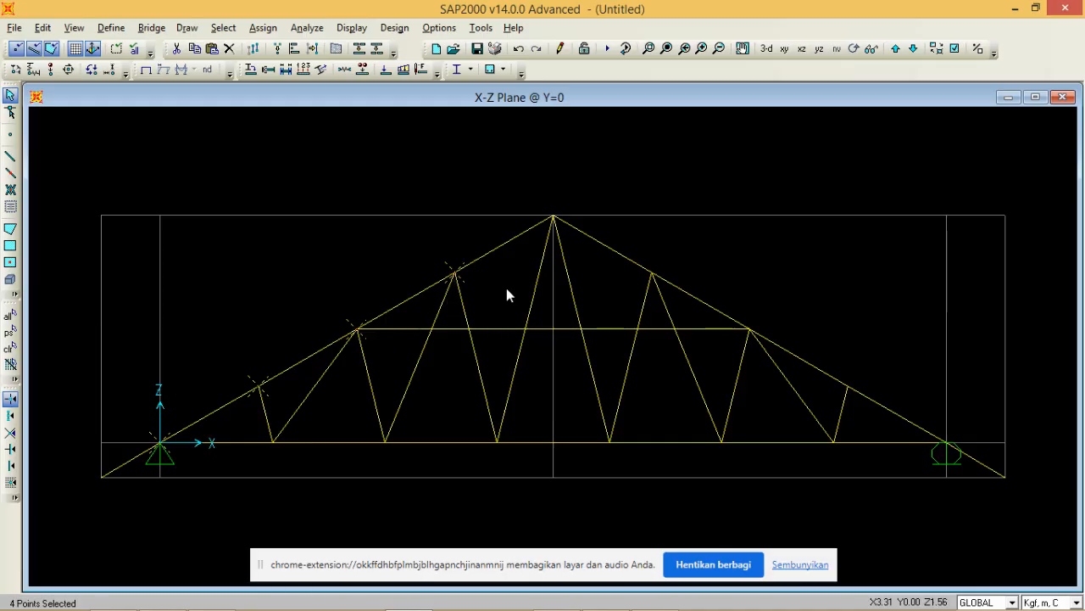
{"action": "left_click", "coordinate": [555, 220]}
{"action": "left_click", "coordinate": [651, 274]}
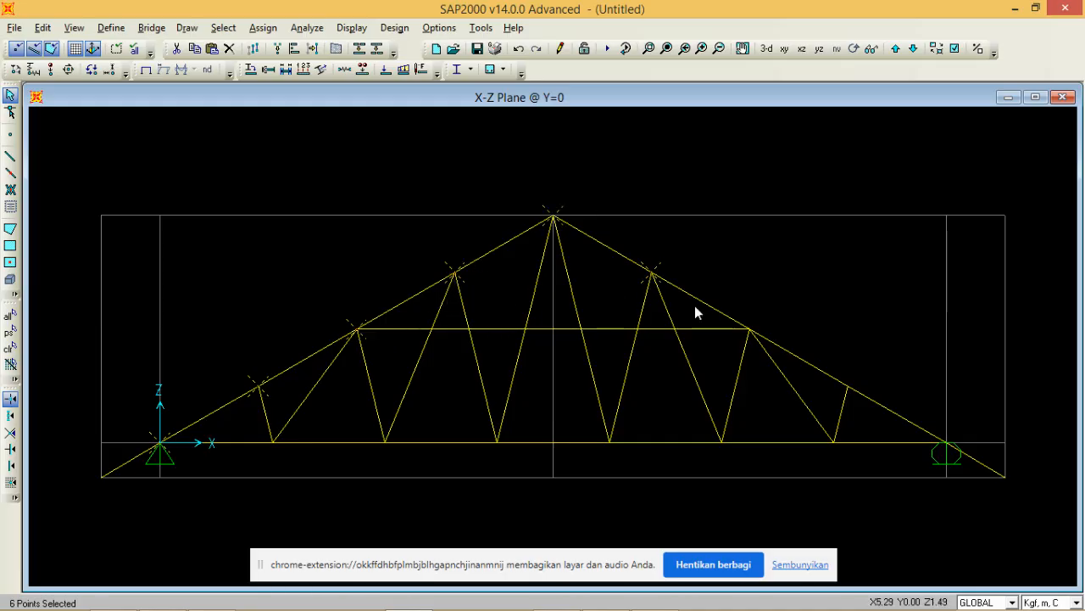
{"action": "left_click", "coordinate": [749, 331]}
{"action": "left_click", "coordinate": [848, 387]}
{"action": "left_click", "coordinate": [948, 446]}
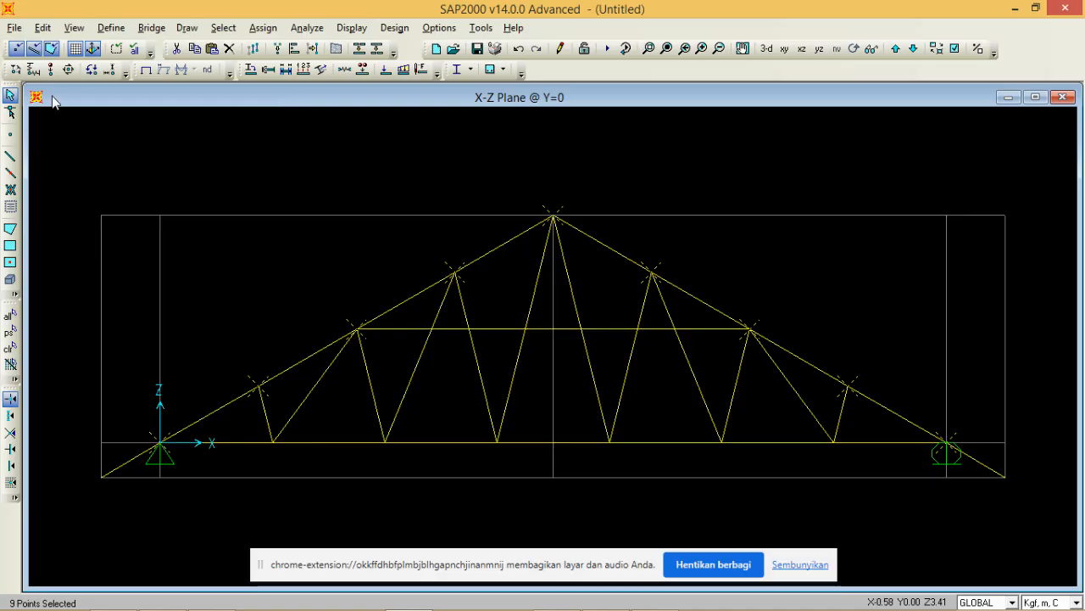
{"action": "left_click", "coordinate": [91, 70]}
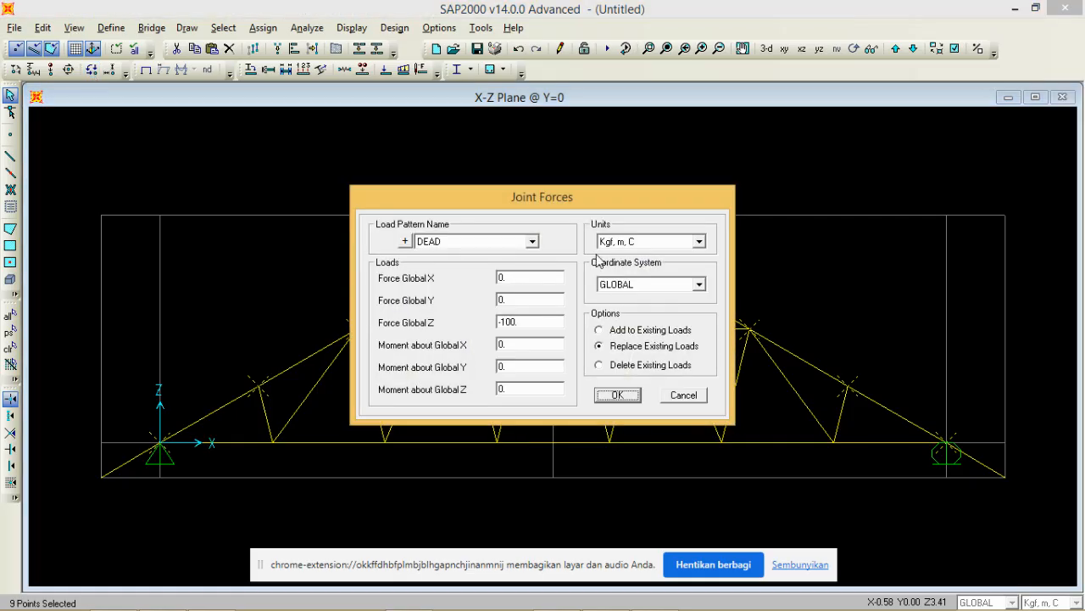
{"action": "left_click", "coordinate": [492, 243]}
{"action": "left_click", "coordinate": [477, 269]}
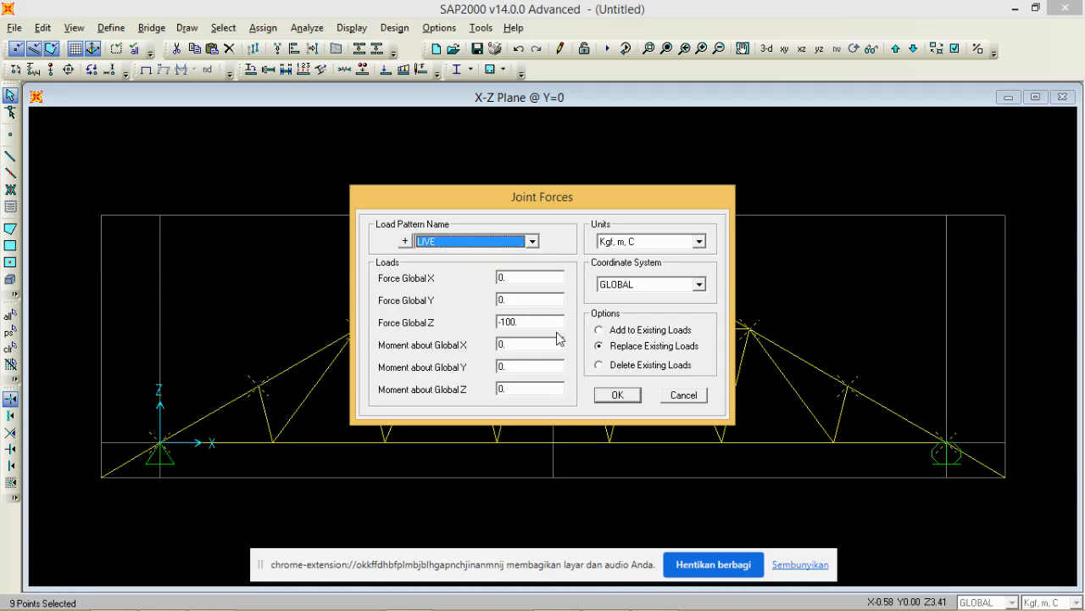
{"action": "left_click", "coordinate": [616, 395]}
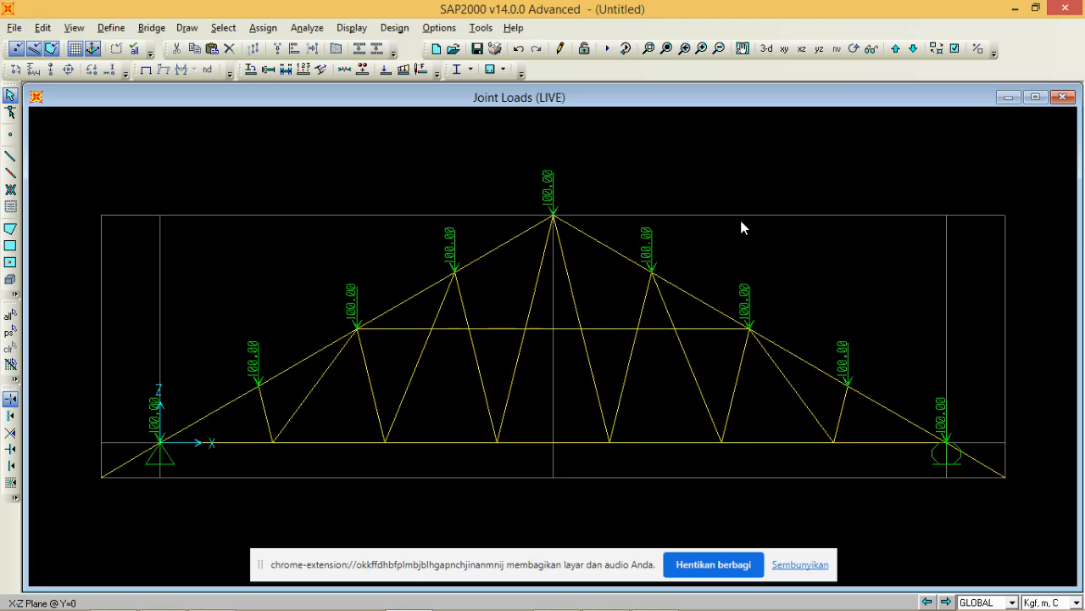
- Replace the LIVE joint loads on the nine top chord joints with a global Z force of -0.89 in KN, m, C units
{"action": "left_click", "coordinate": [520, 558]}
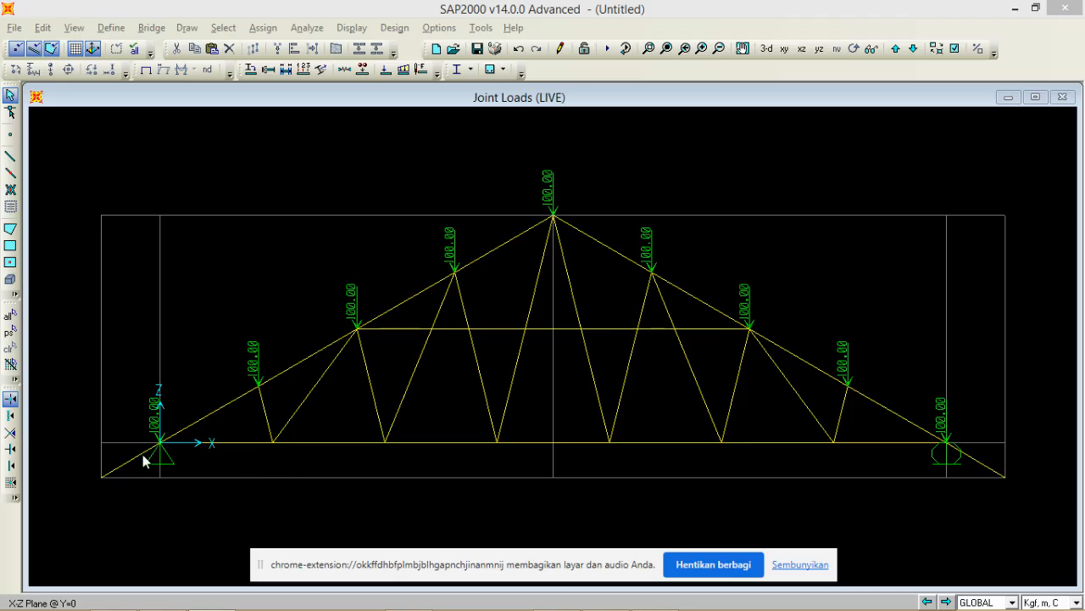
{"action": "left_click_drag", "start_coordinate": [144, 455], "coordinate": [553, 213]}
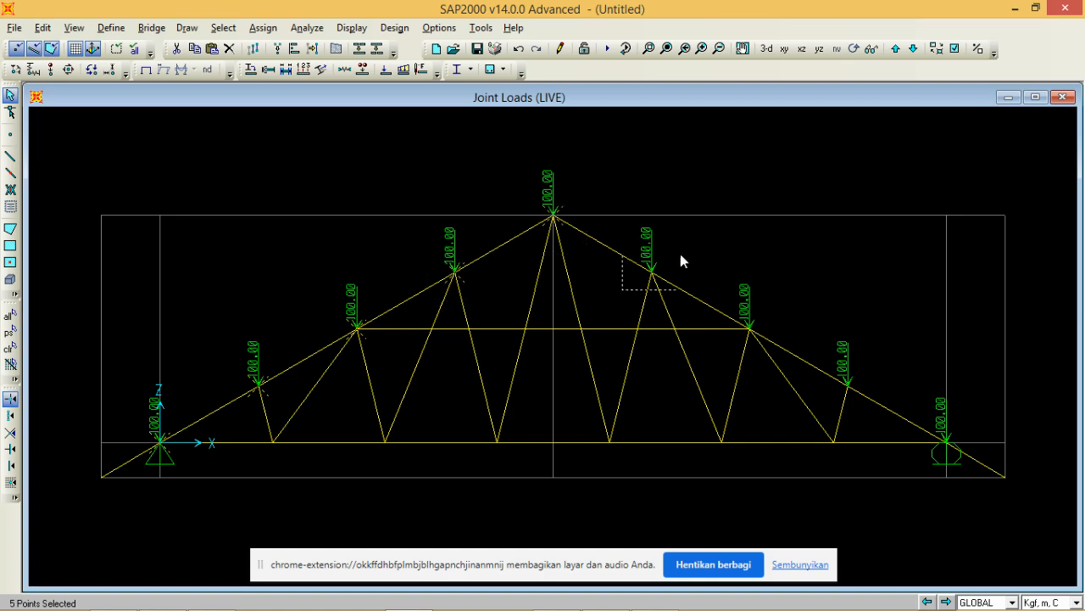
{"action": "left_click_drag", "start_coordinate": [681, 260], "coordinate": [681, 260]}
{"action": "left_click_drag", "start_coordinate": [774, 310], "coordinate": [774, 309]}
{"action": "left_click_drag", "start_coordinate": [840, 396], "coordinate": [857, 373]}
{"action": "left_click", "coordinate": [92, 69]}
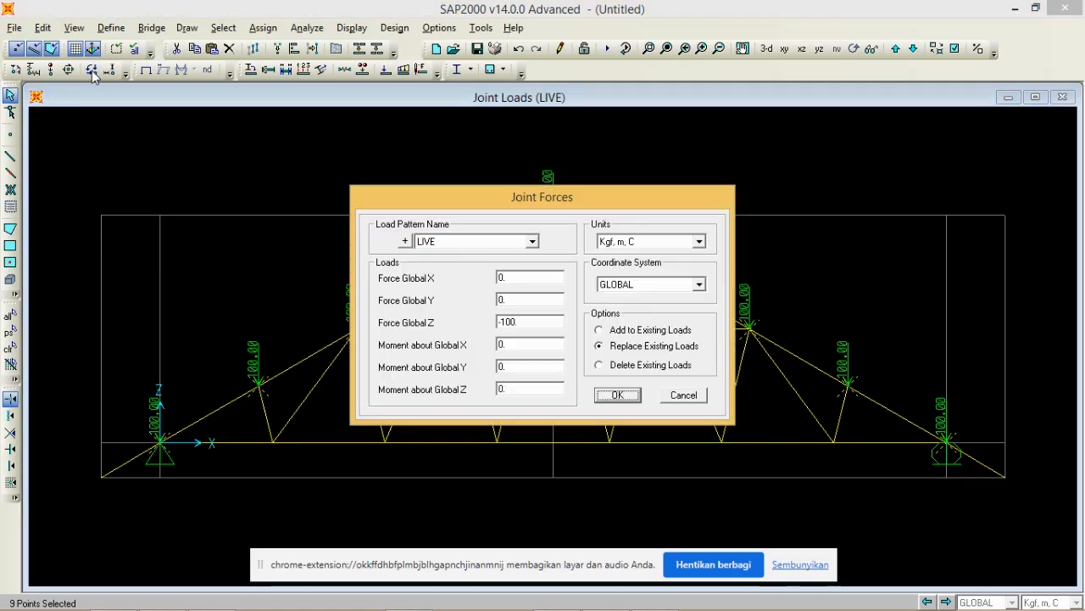
{"action": "left_click", "coordinate": [699, 242]}
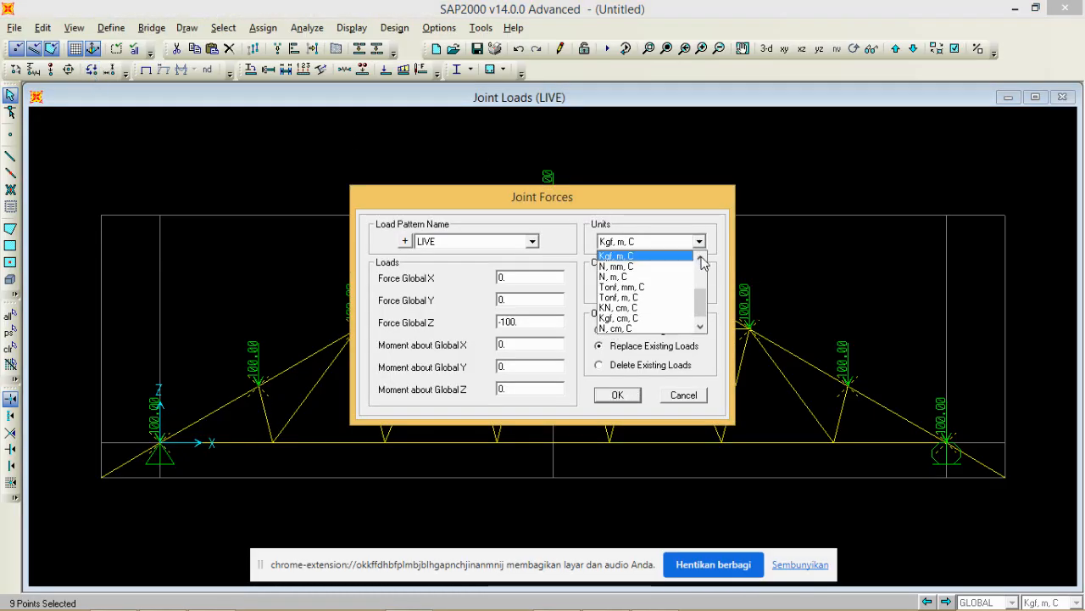
{"action": "left_click", "coordinate": [699, 257]}
{"action": "left_click", "coordinate": [700, 257]}
{"action": "left_click", "coordinate": [659, 256]}
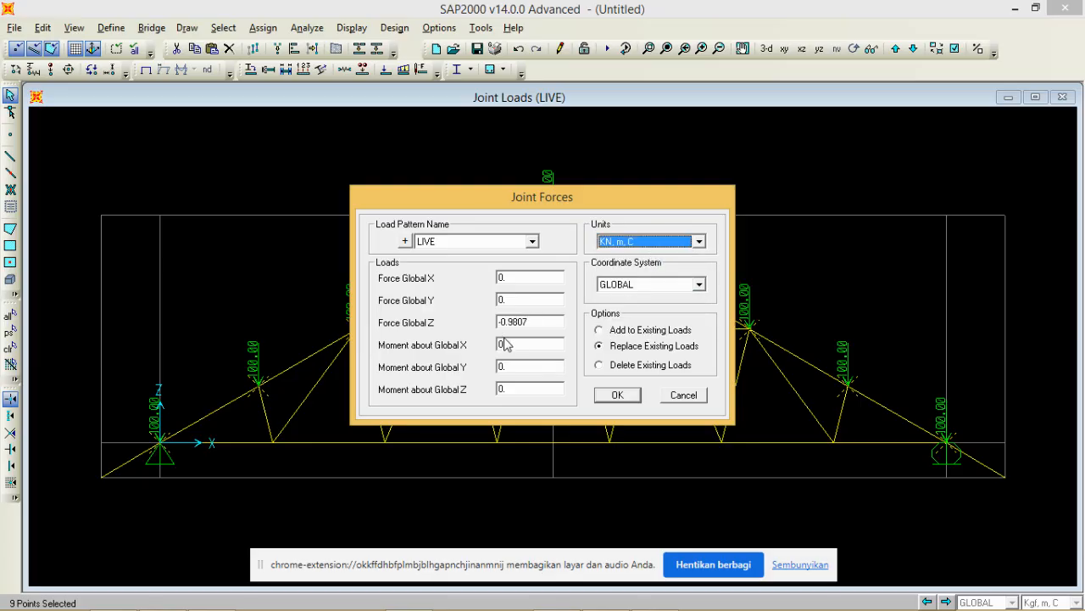
{"action": "double_click", "coordinate": [540, 320]}
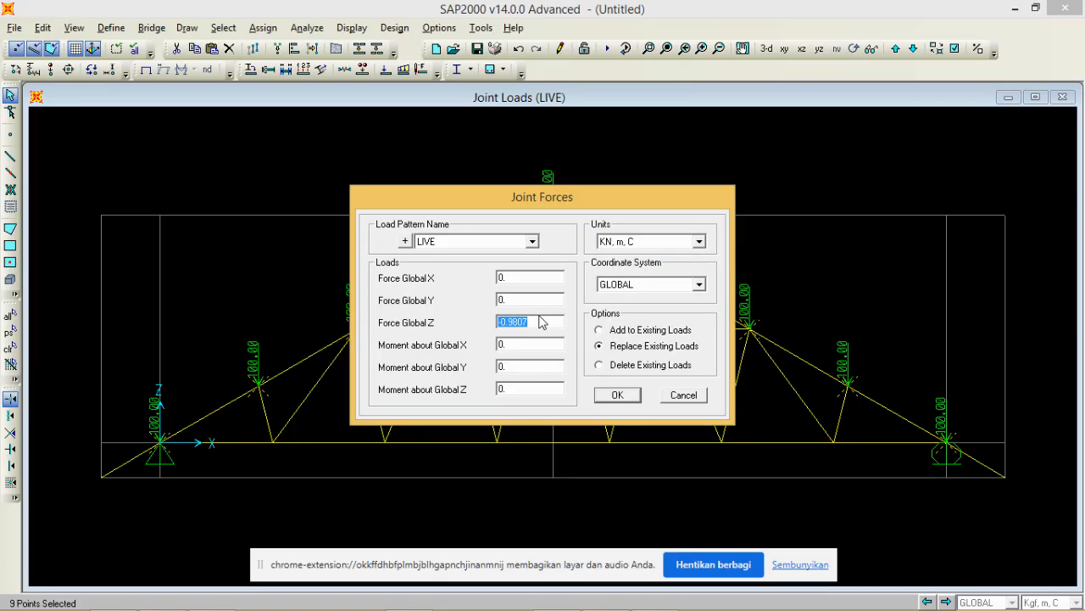
{"action": "type", "text": "-0.89"}
{"action": "left_click", "coordinate": [617, 392]}
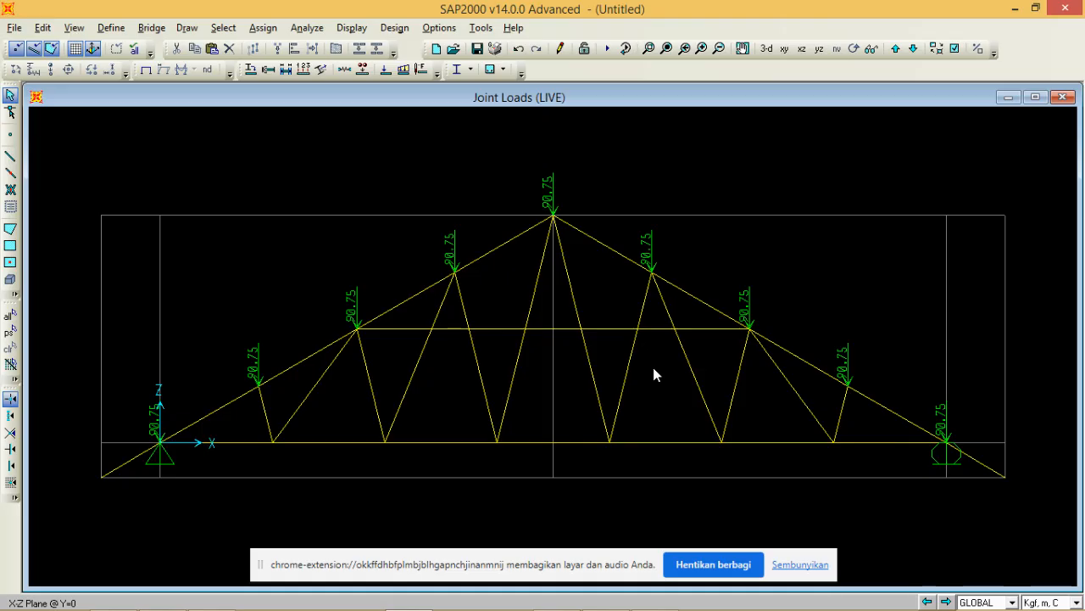
- Assign a uniform DEAD gravity load of 18 kgf/m to all bottom chord members between the supports
{"action": "left_click", "coordinate": [240, 443]}
{"action": "left_click", "coordinate": [310, 442]}
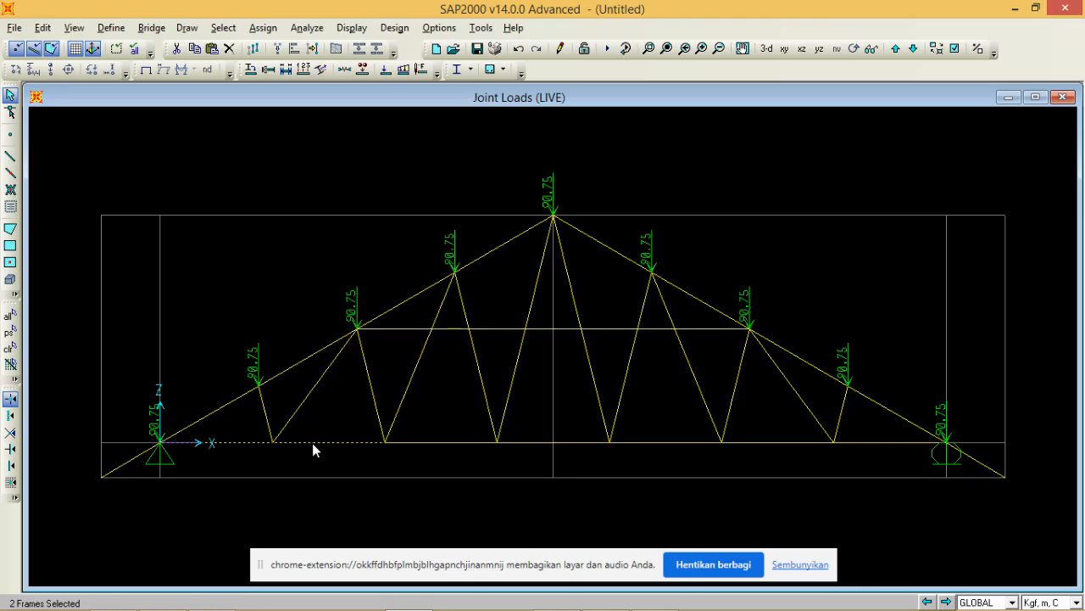
{"action": "left_click", "coordinate": [418, 442]}
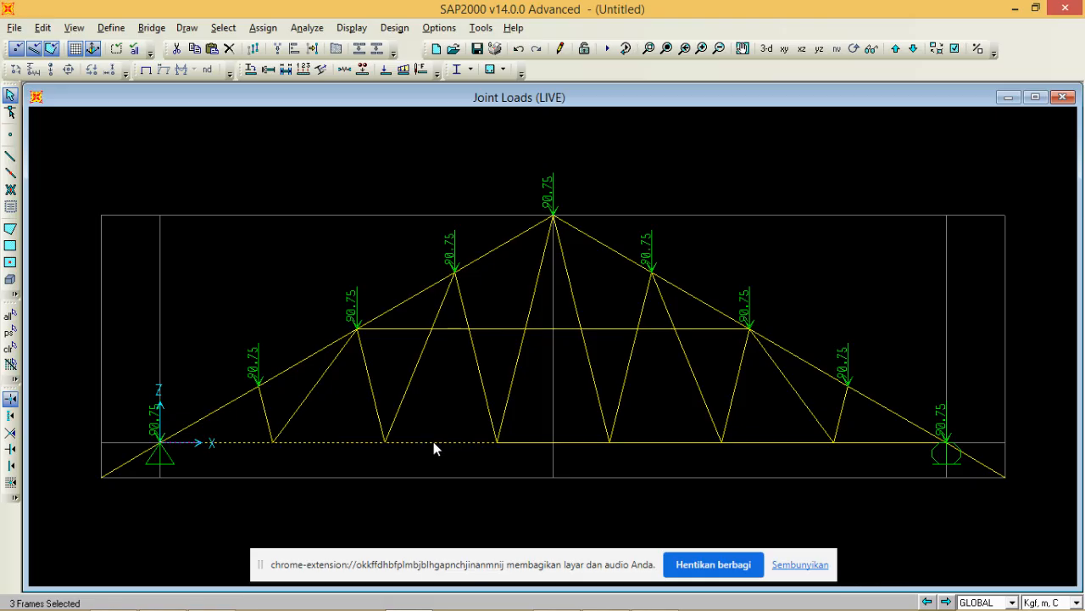
{"action": "left_click", "coordinate": [565, 442]}
{"action": "left_click", "coordinate": [671, 442]}
{"action": "left_click", "coordinate": [793, 442]}
{"action": "left_click", "coordinate": [404, 70]}
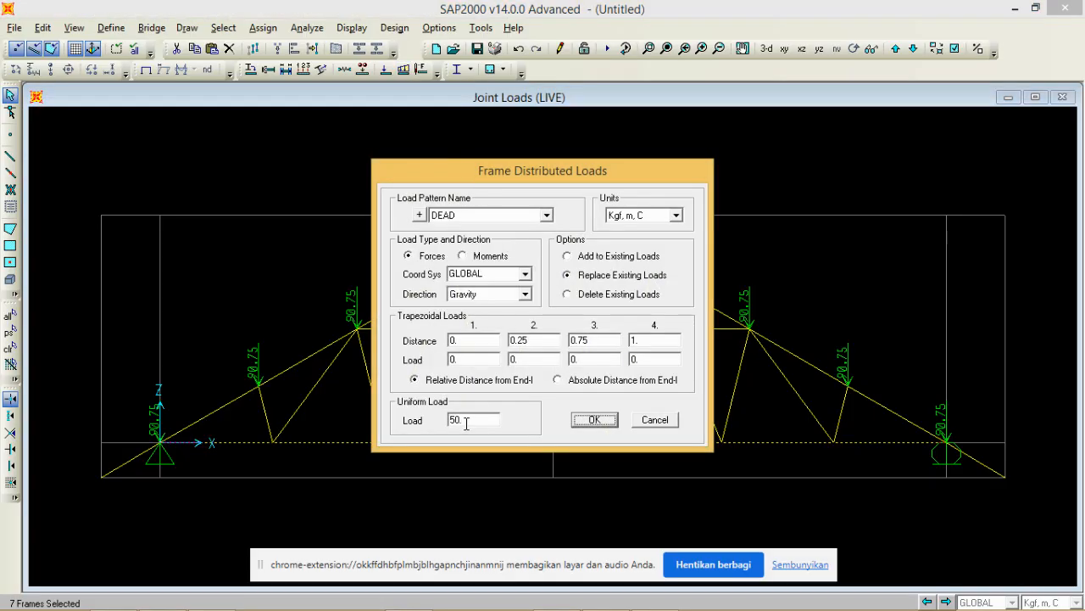
{"action": "double_click", "coordinate": [466, 420]}
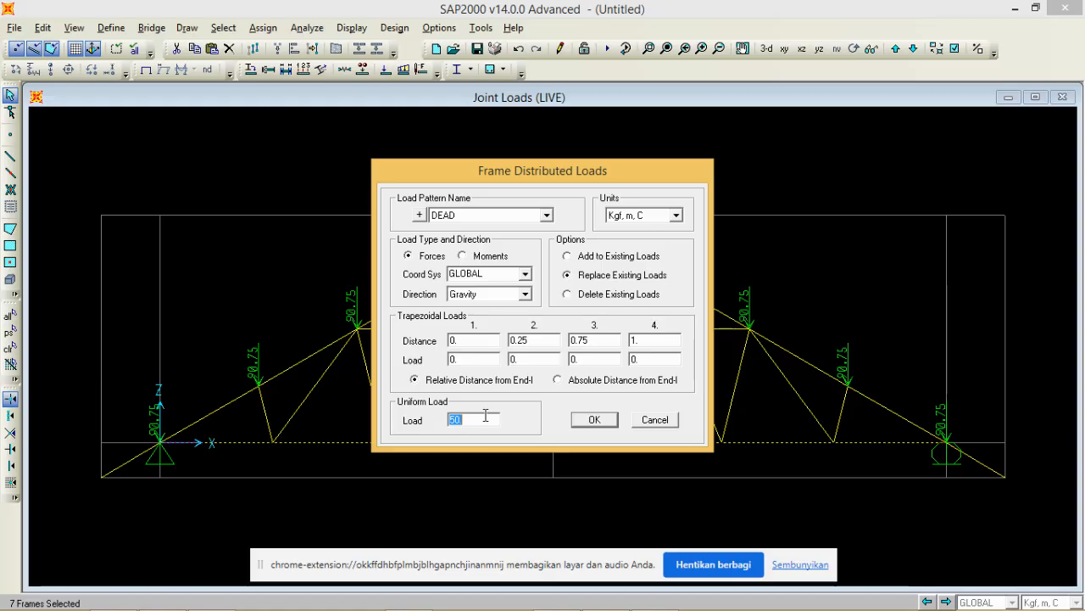
{"action": "type", "text": "18"}
{"action": "left_click", "coordinate": [592, 421]}
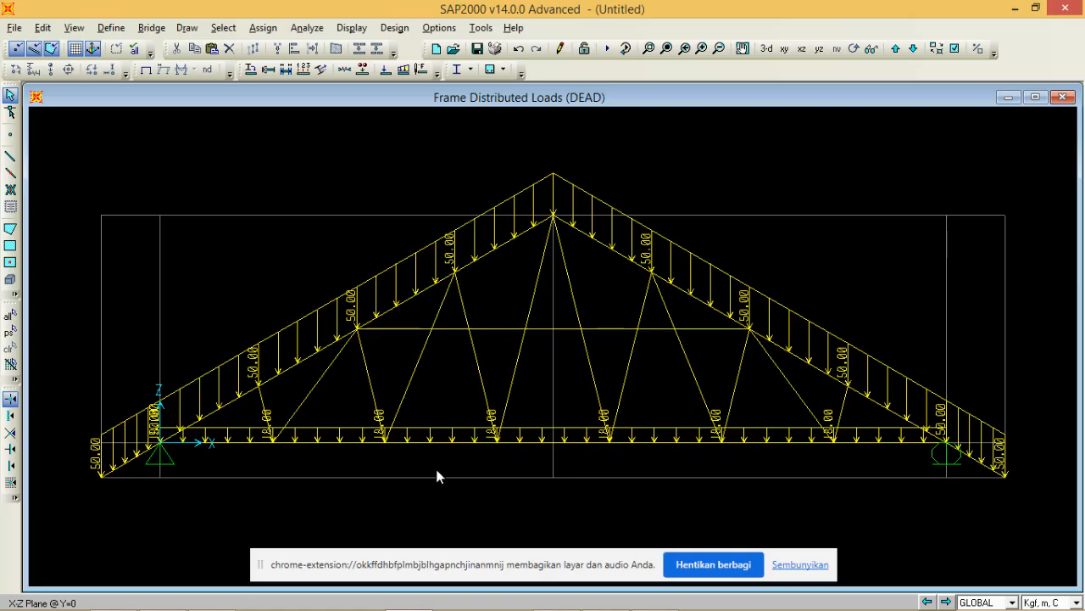
- Switch to the baja ringan image in Windows Photo Viewer and read the roof pressure coefficient table and the minimum design wind load clause
{"action": "left_click_drag", "start_coordinate": [473, 562], "coordinate": [521, 562]}
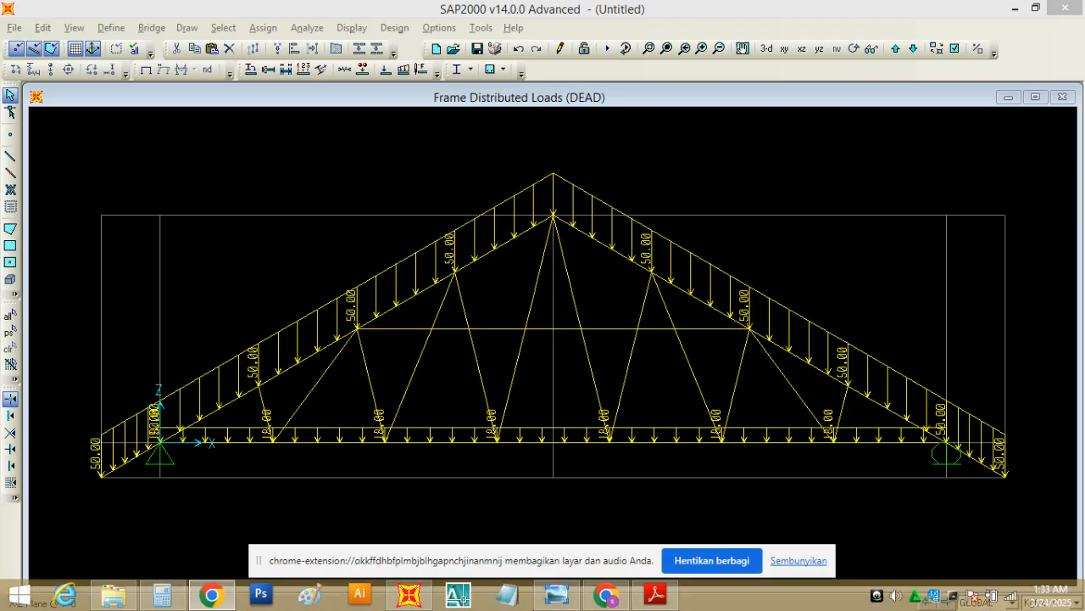
{"action": "left_click", "coordinate": [557, 594]}
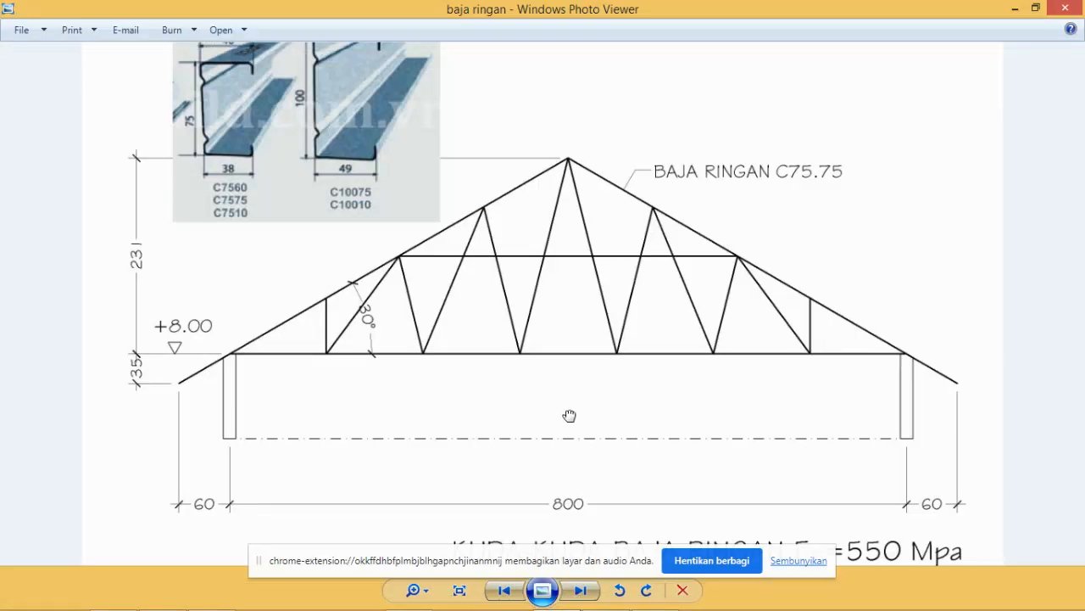
{"action": "left_click_drag", "start_coordinate": [569, 415], "coordinate": [562, 225]}
{"action": "left_click_drag", "start_coordinate": [579, 371], "coordinate": [566, 187]}
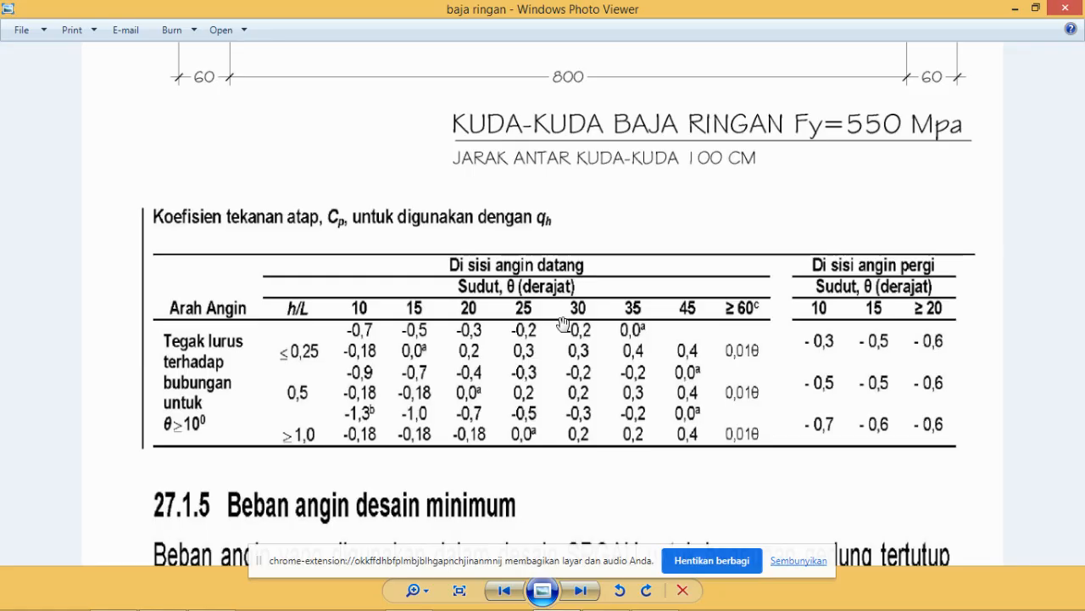
{"action": "left_click_drag", "start_coordinate": [563, 323], "coordinate": [509, 274]}
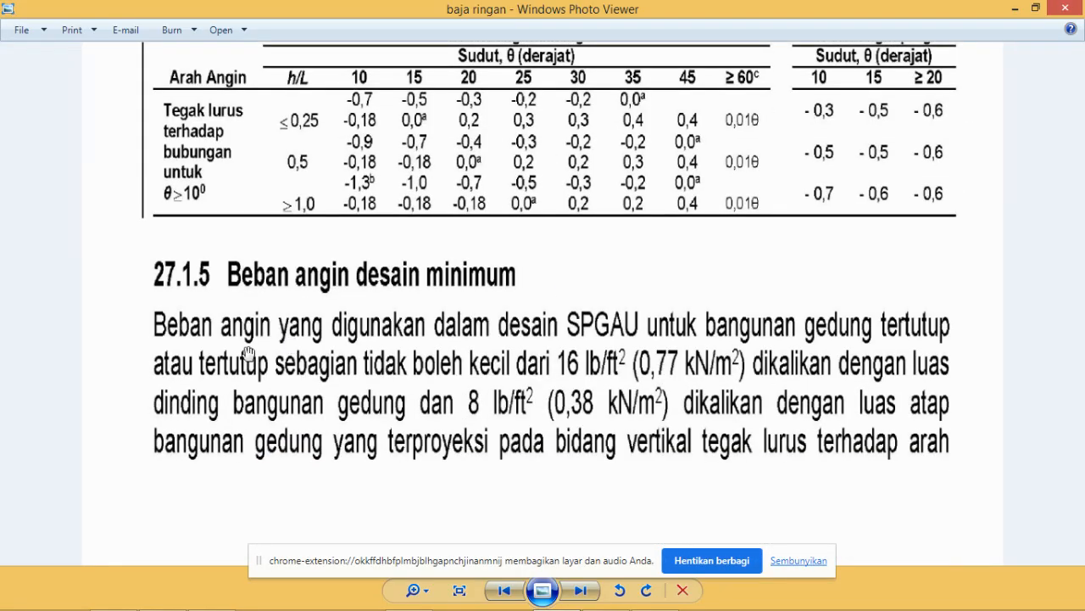
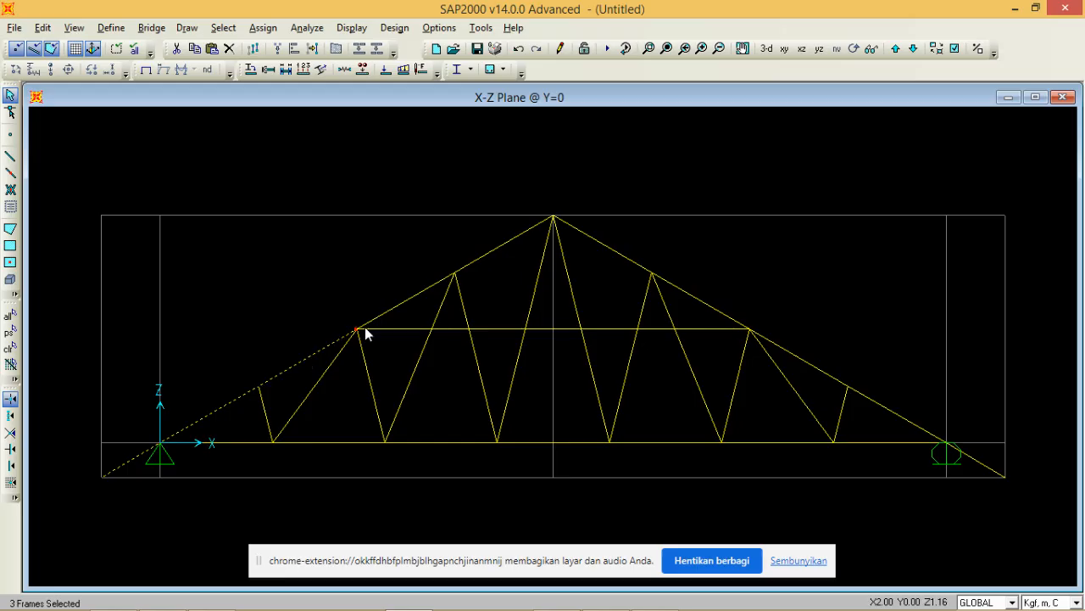
{"action": "left_click", "coordinate": [406, 300]}
{"action": "left_click", "coordinate": [503, 244]}
{"action": "left_click", "coordinate": [403, 74]}
{"action": "left_click", "coordinate": [547, 216]}
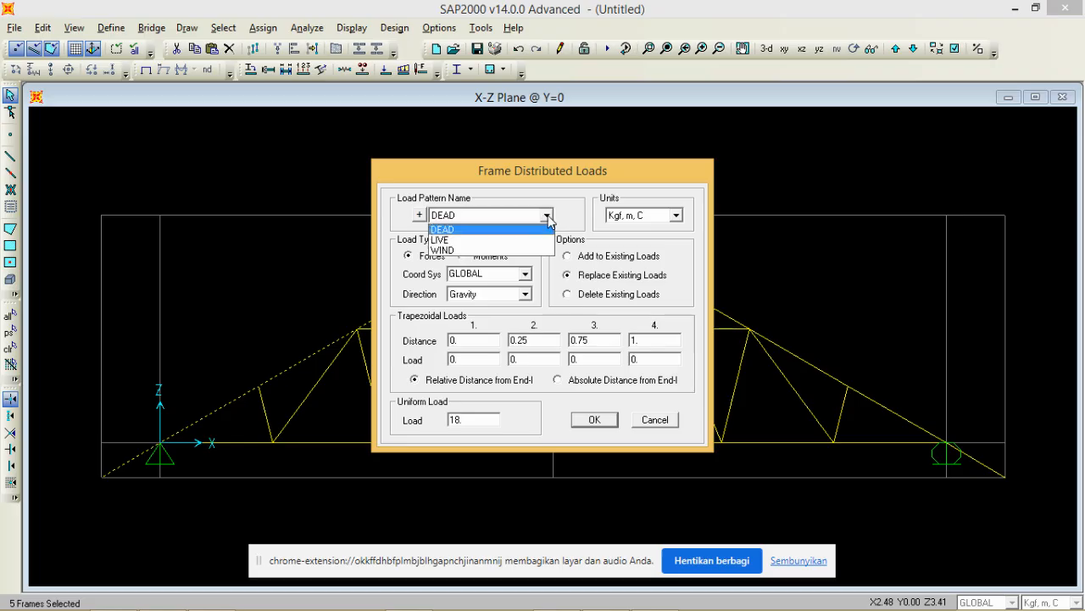
{"action": "left_click", "coordinate": [495, 251]}
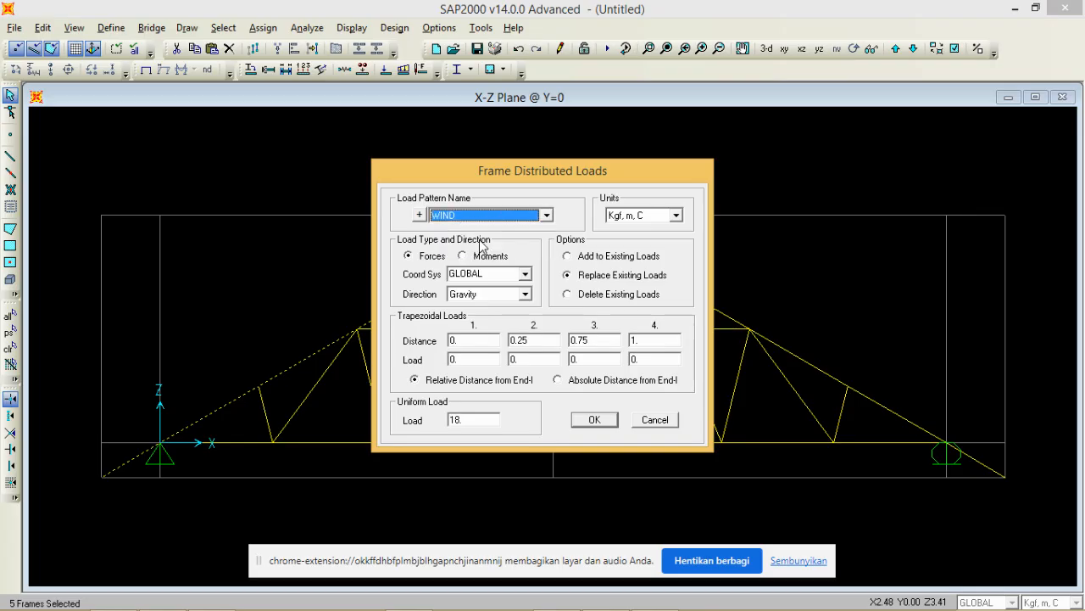
{"action": "left_click", "coordinate": [677, 216]}
{"action": "left_click", "coordinate": [677, 231]}
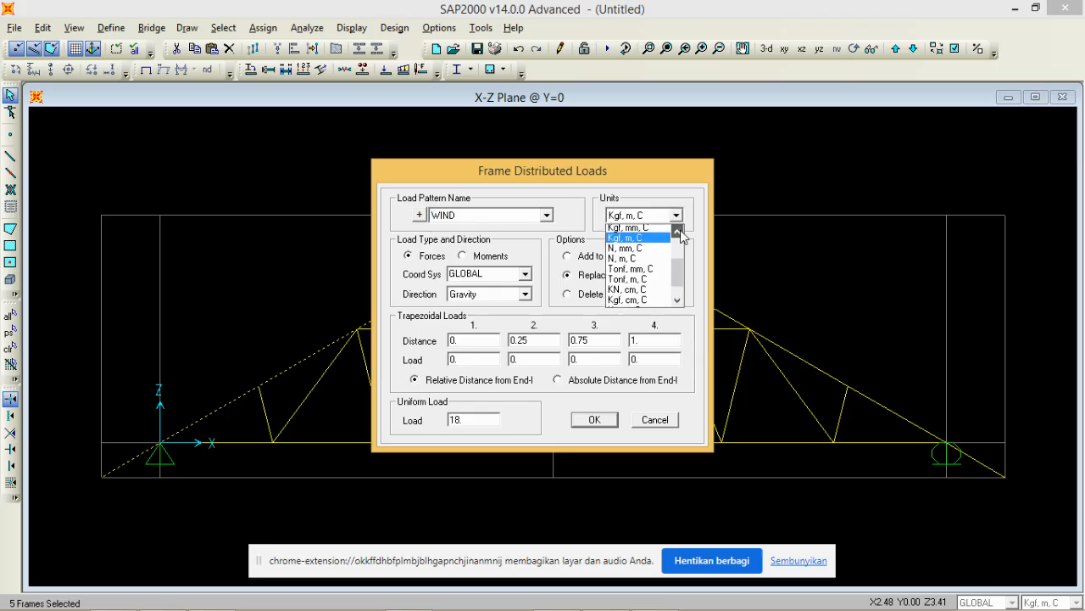
{"action": "left_click", "coordinate": [676, 231]}
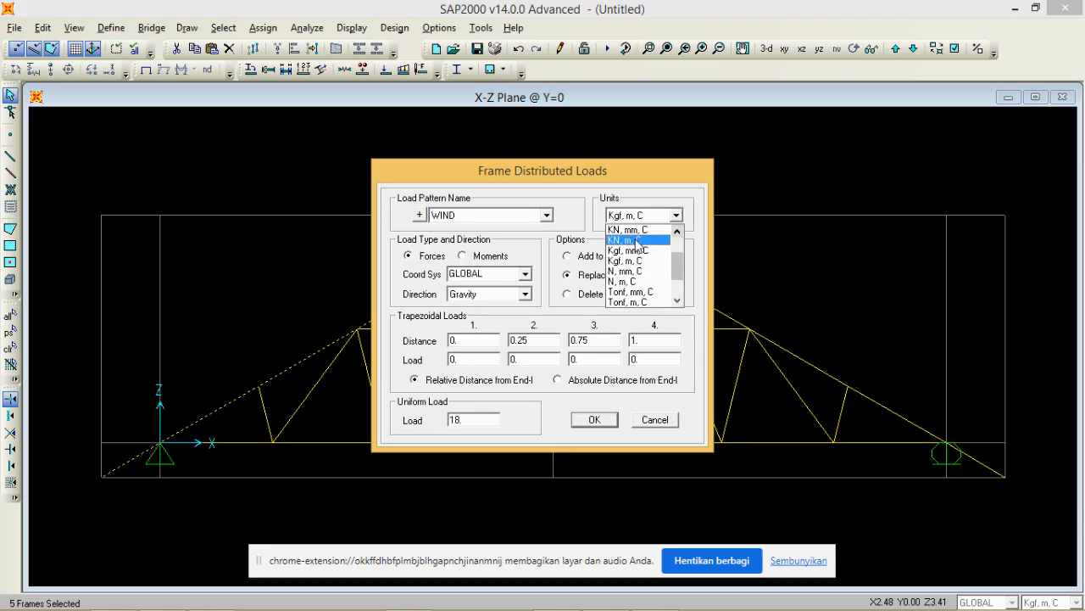
{"action": "left_click", "coordinate": [639, 241]}
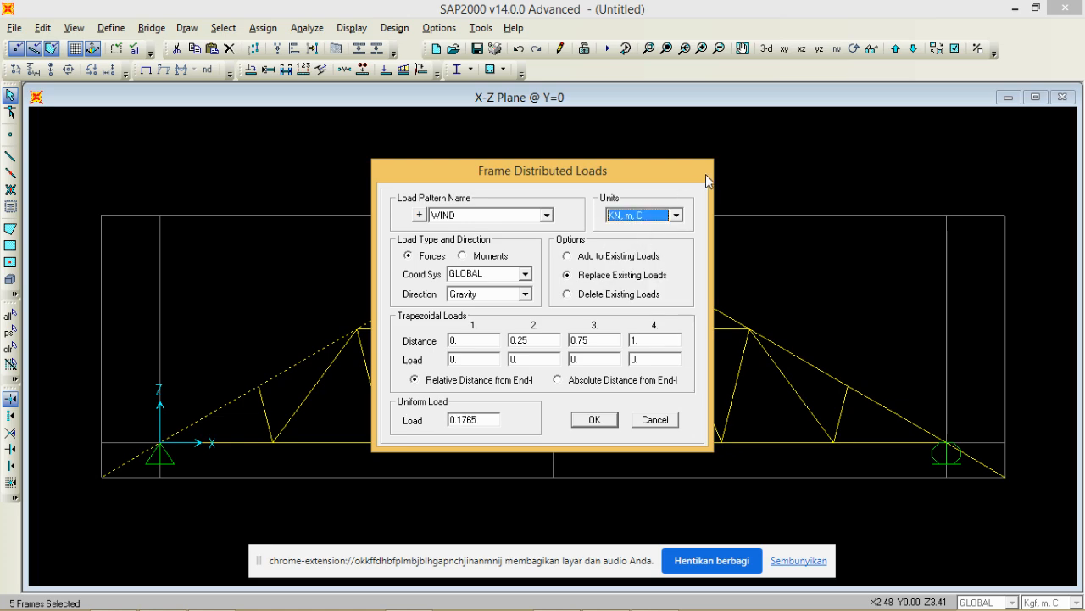
{"action": "left_click", "coordinate": [525, 274]}
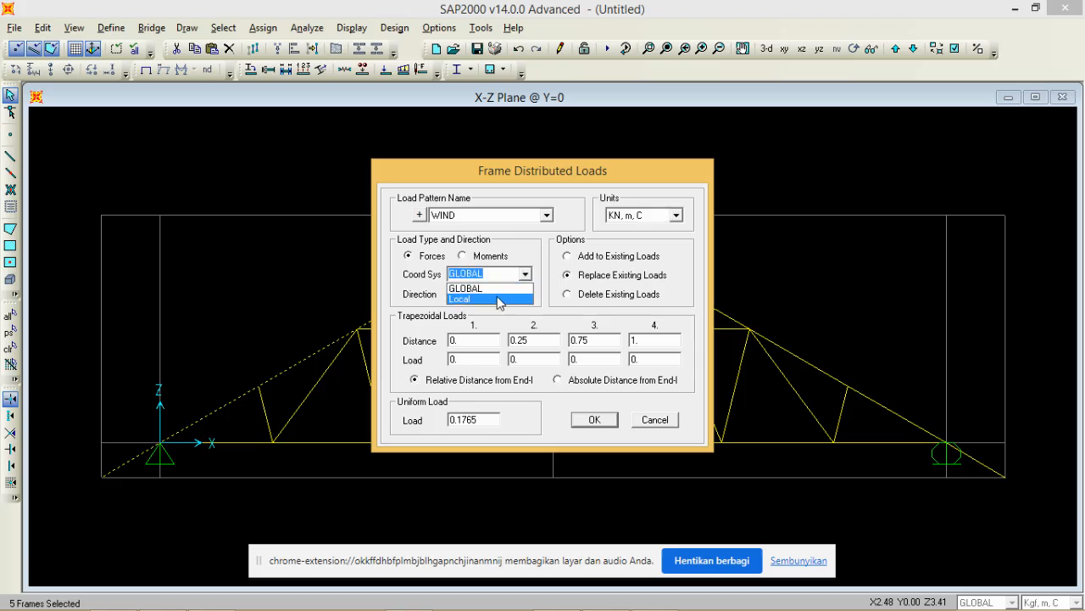
{"action": "left_click", "coordinate": [500, 299]}
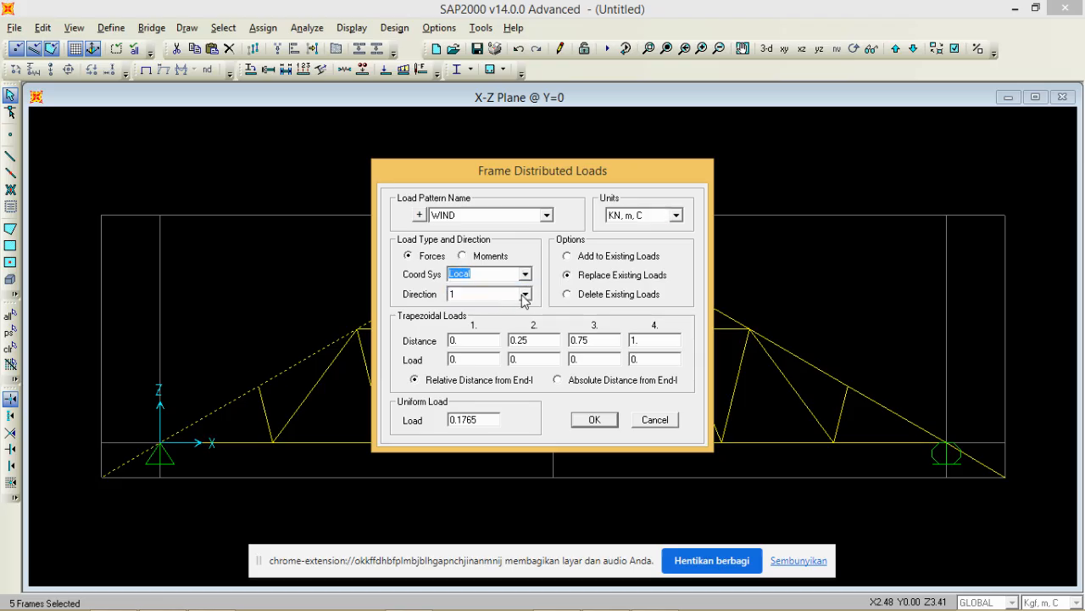
{"action": "left_click", "coordinate": [525, 294]}
{"action": "left_click", "coordinate": [480, 319]}
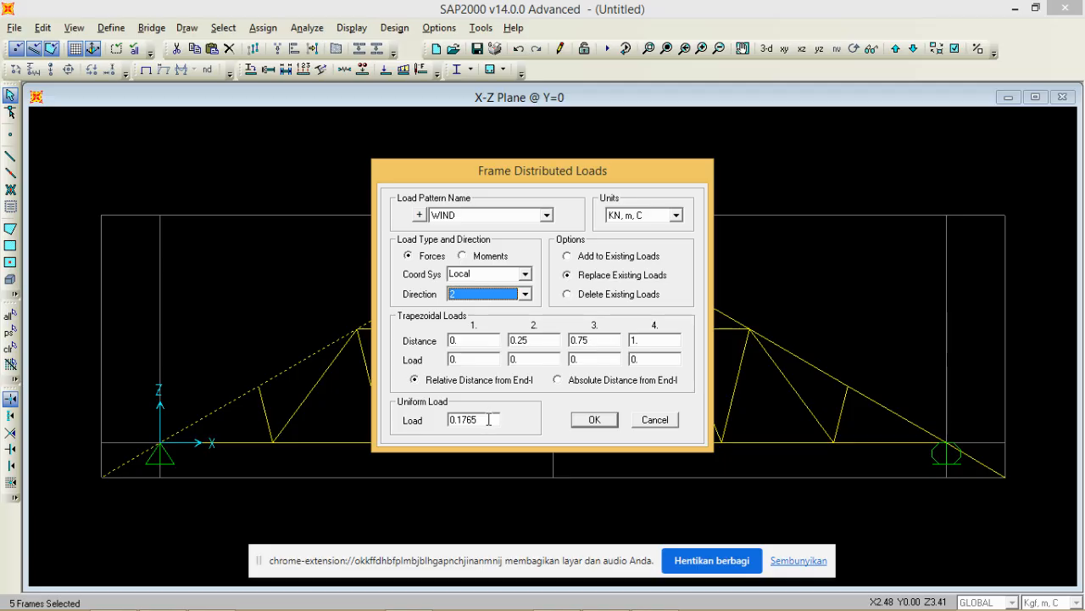
{"action": "left_click", "coordinate": [663, 421]}
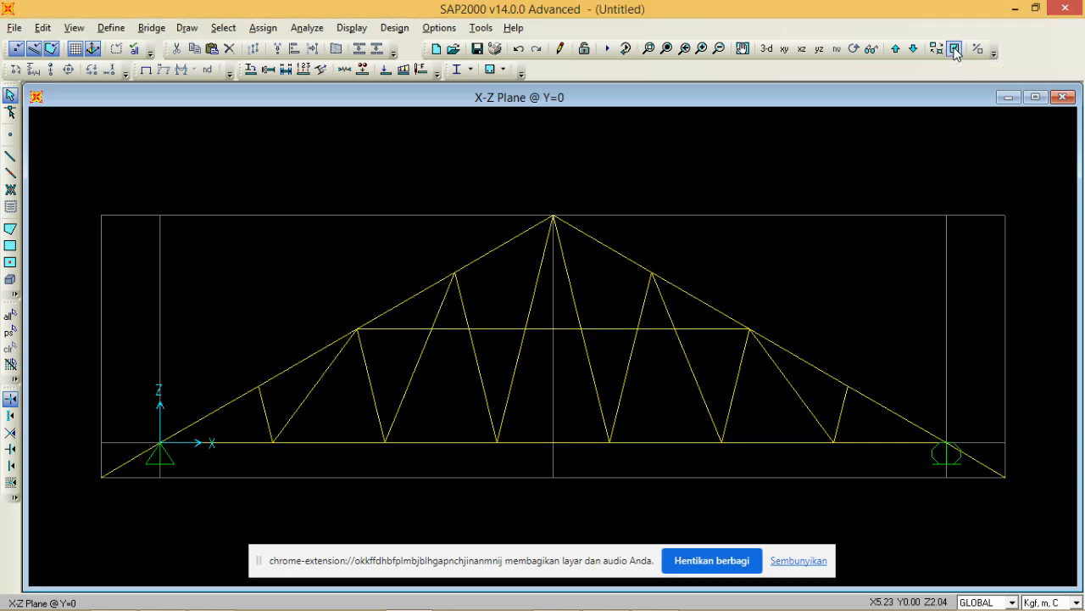
- Show the local axes of the frame members in the X-Z view
{"action": "left_click", "coordinate": [954, 49]}
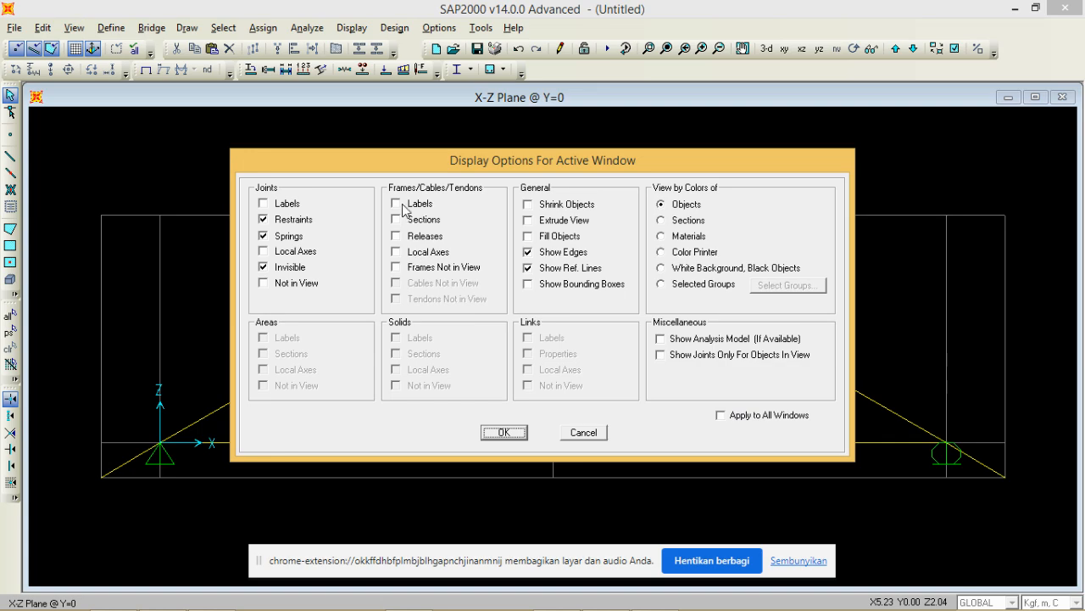
{"action": "left_click", "coordinate": [426, 255]}
{"action": "left_click", "coordinate": [502, 433]}
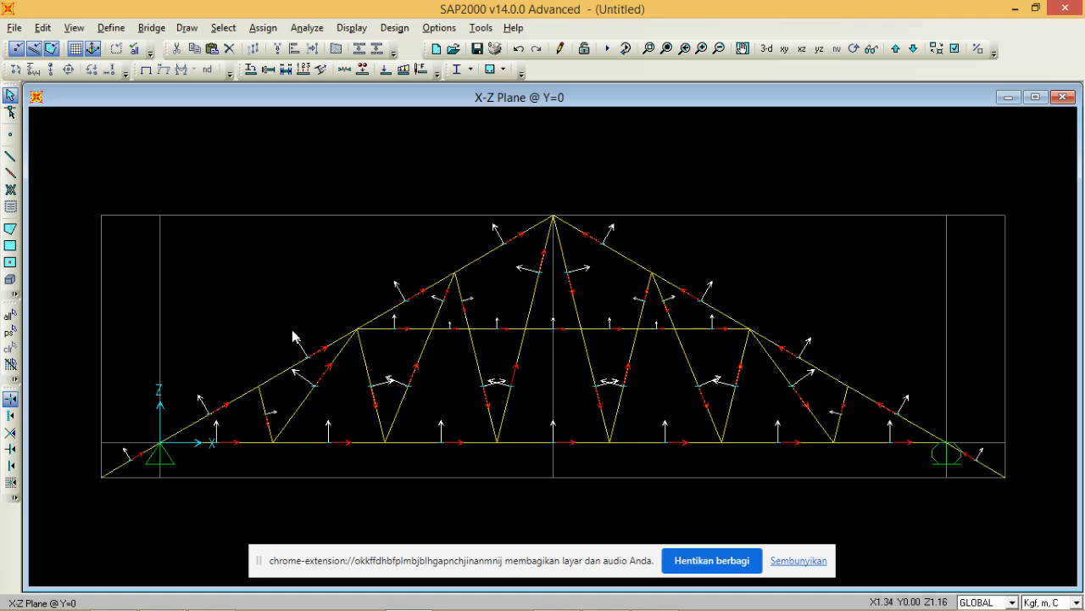
- Set up a WIND distributed force in local direction 2 for the five top chord members of the left roof slope, including the overhang
{"action": "left_click", "coordinate": [117, 469]}
{"action": "left_click", "coordinate": [224, 408]}
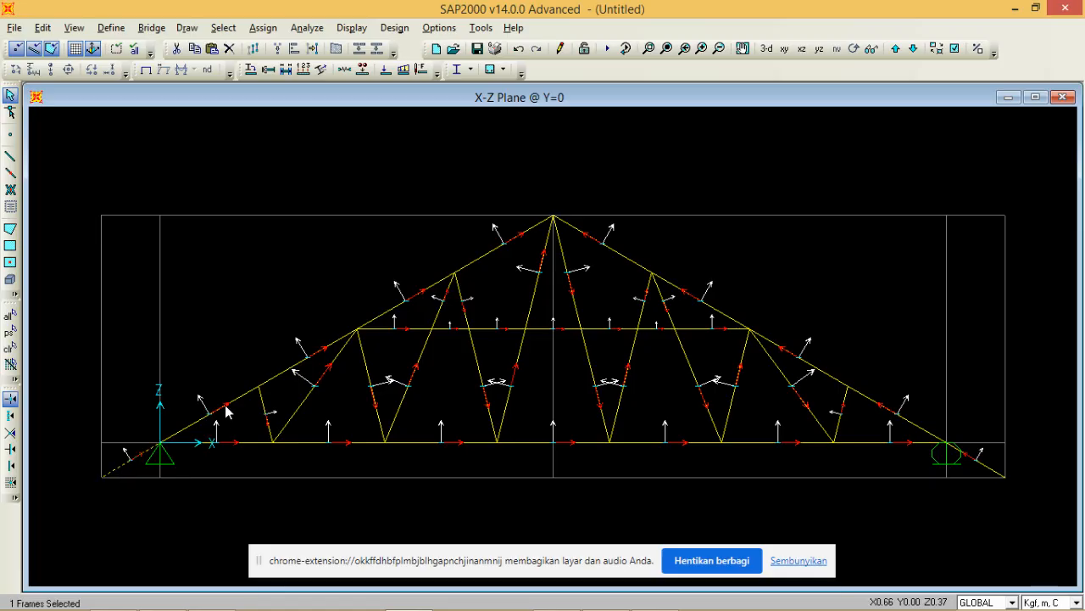
{"action": "left_click", "coordinate": [299, 365]}
{"action": "left_click", "coordinate": [395, 307]}
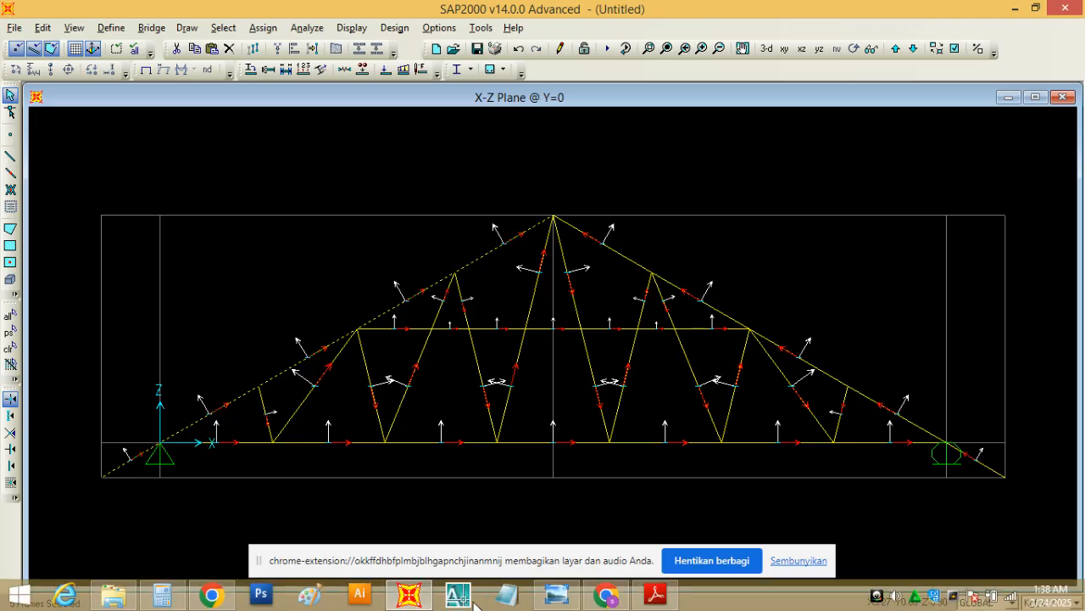
{"action": "mouse_move", "coordinate": [412, 597]}
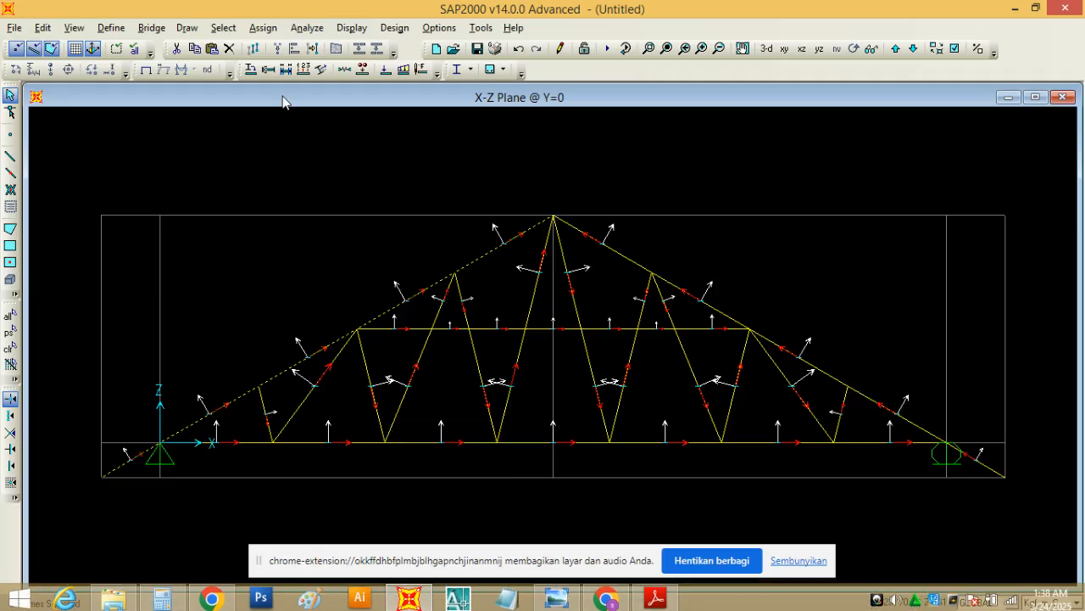
{"action": "left_click", "coordinate": [405, 73]}
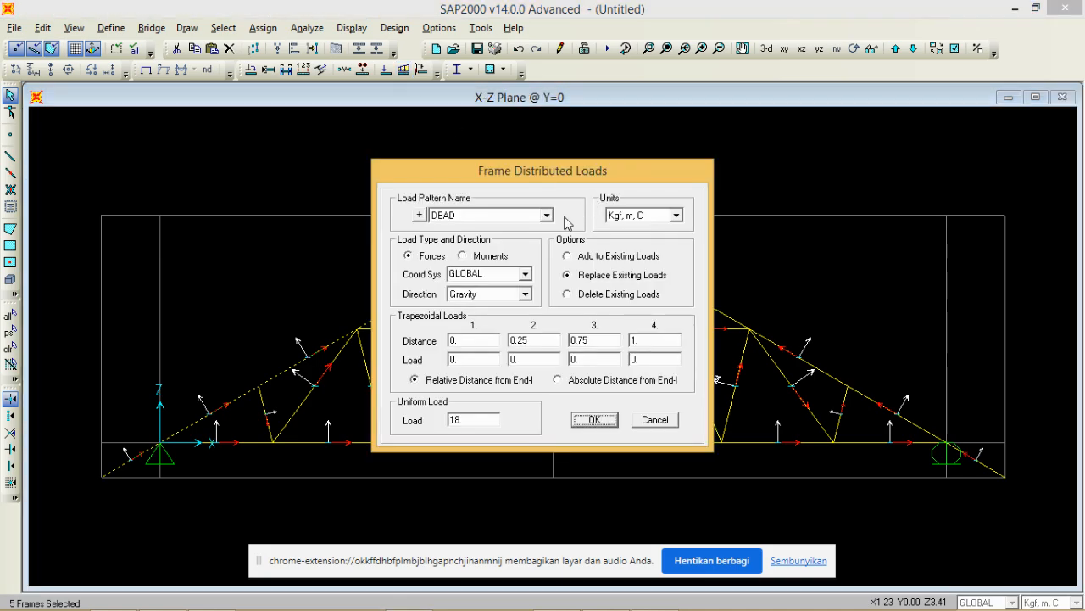
{"action": "left_click", "coordinate": [547, 215]}
{"action": "left_click", "coordinate": [492, 252]}
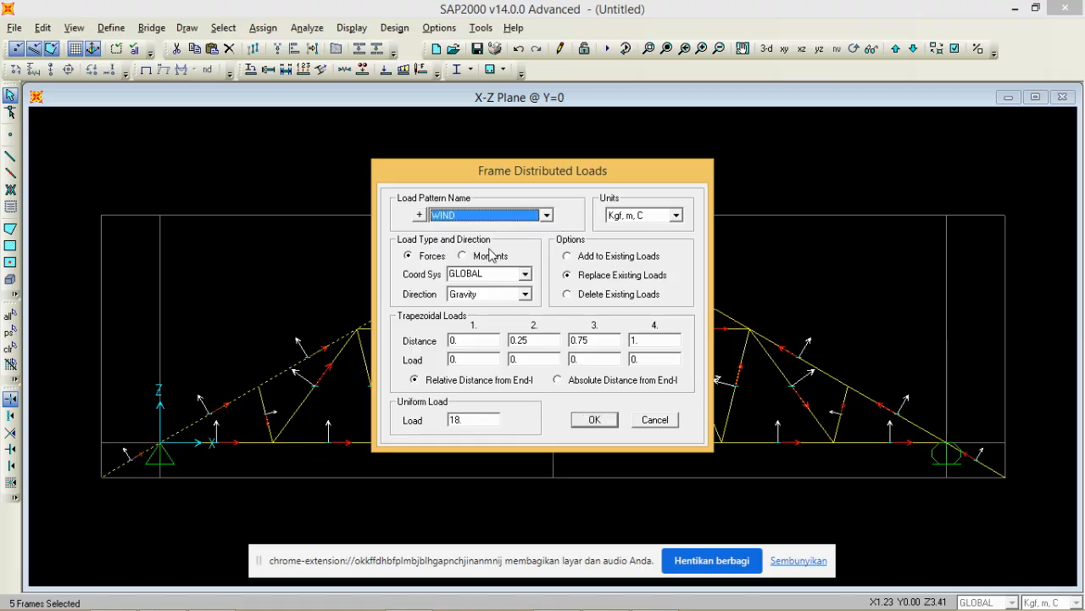
{"action": "left_click", "coordinate": [526, 274]}
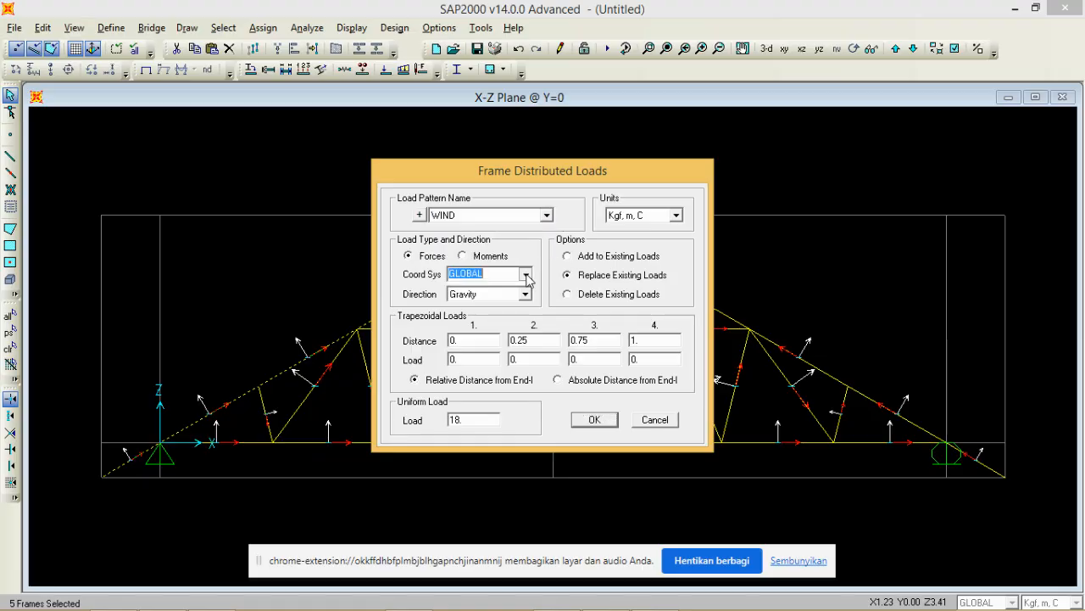
{"action": "left_click", "coordinate": [501, 298]}
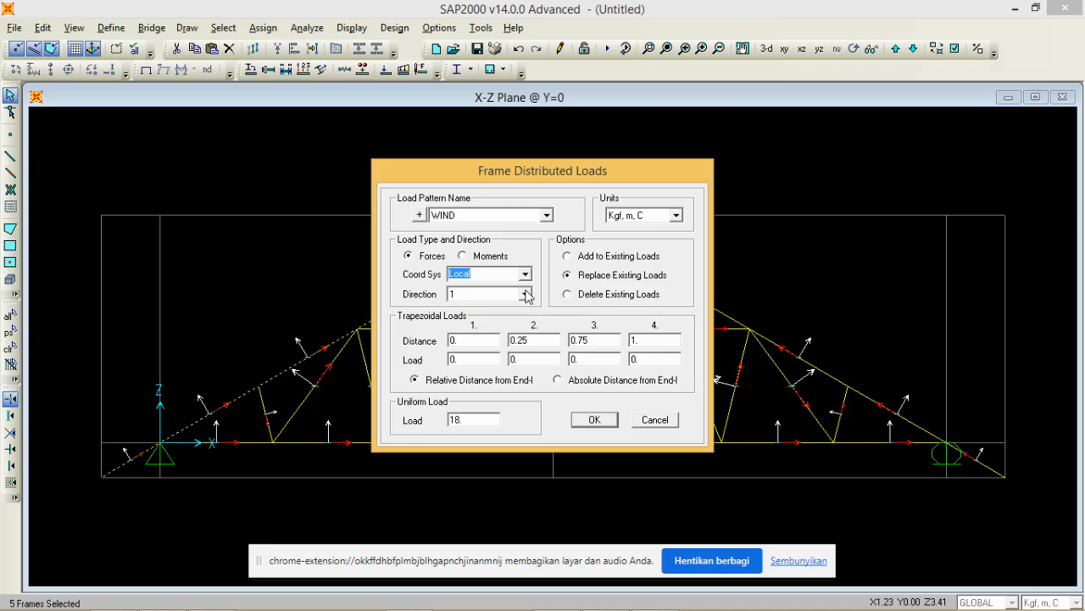
{"action": "left_click", "coordinate": [525, 293]}
{"action": "left_click", "coordinate": [481, 318]}
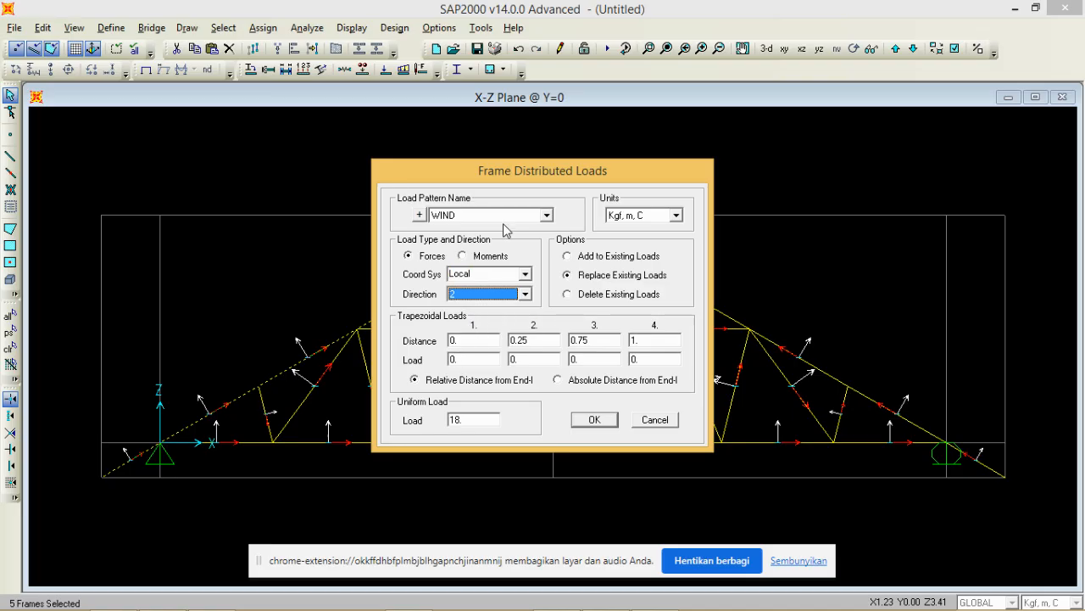
{"action": "left_click_drag", "start_coordinate": [505, 175], "coordinate": [699, 164]}
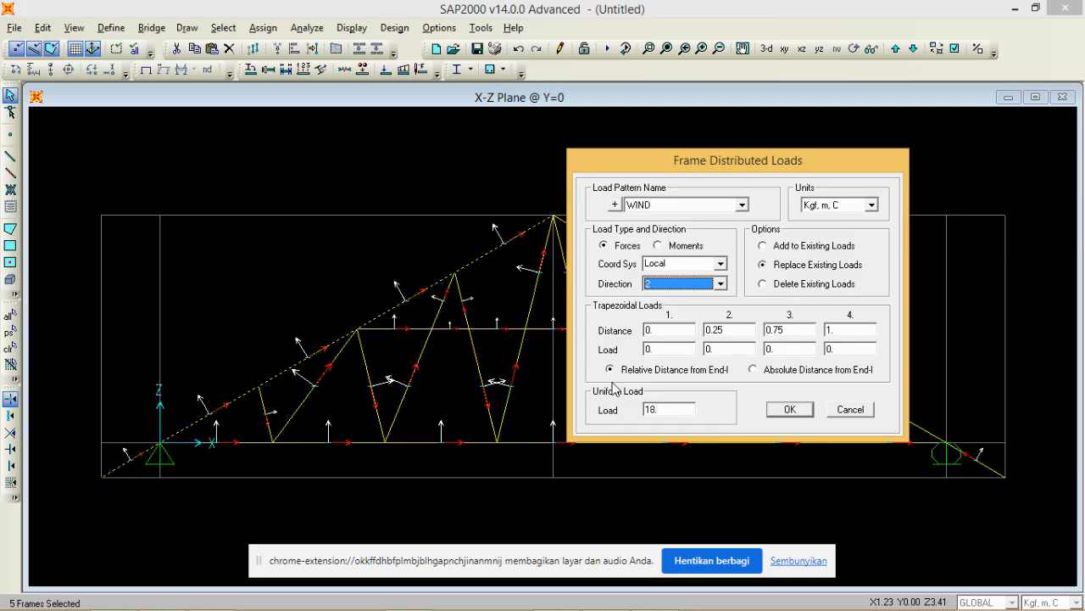
- Set the distributed load units to KN, m, C and the uniform WIND load to -0.38
{"action": "left_click", "coordinate": [678, 411]}
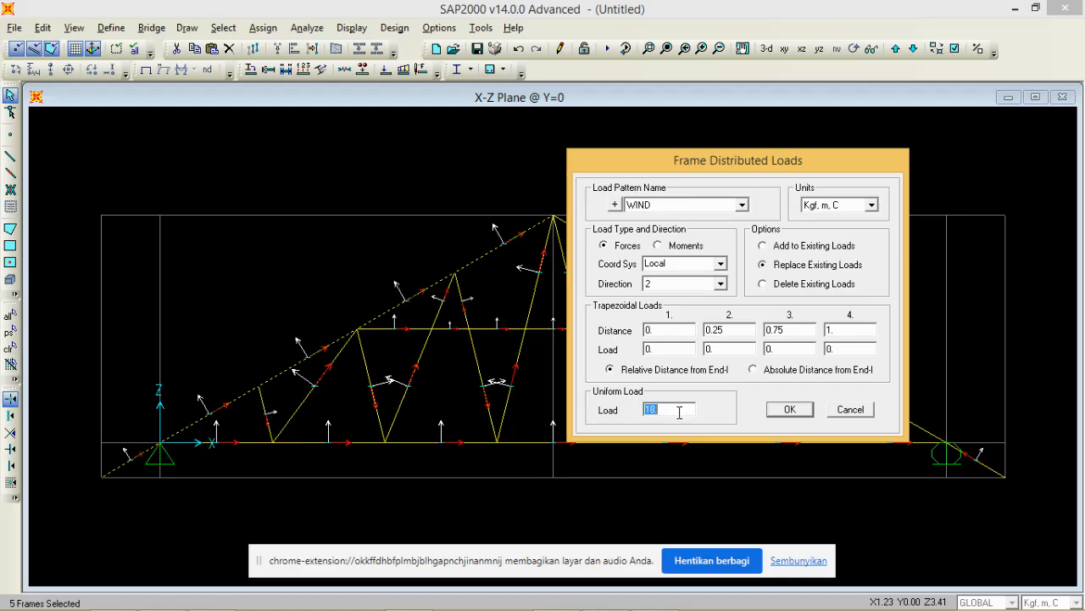
{"action": "type", "text": "-"}
{"action": "left_click", "coordinate": [870, 205]}
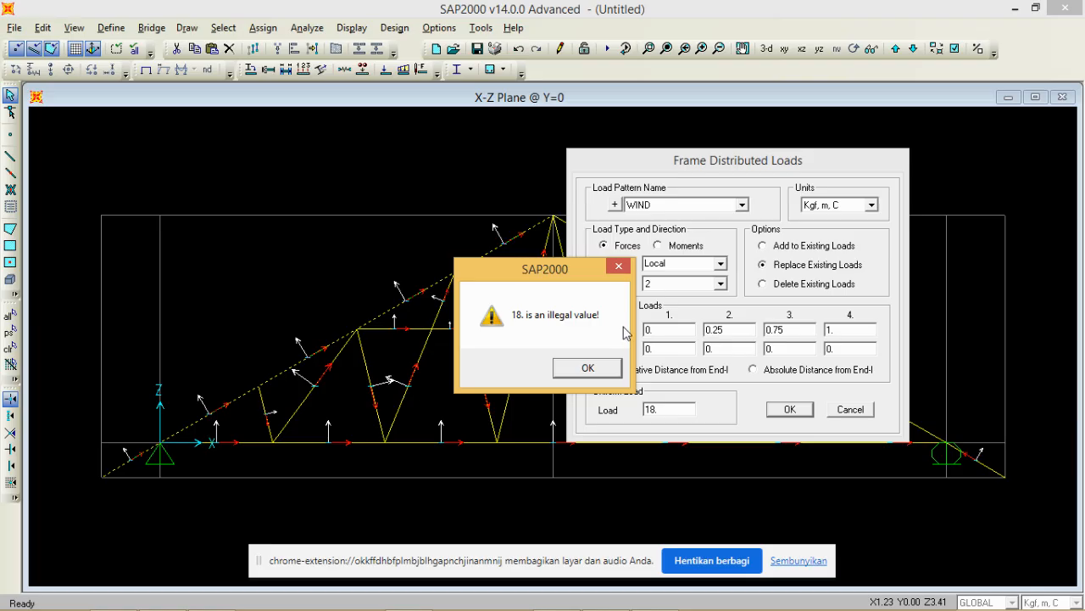
{"action": "left_click", "coordinate": [616, 365]}
{"action": "left_click", "coordinate": [872, 204]}
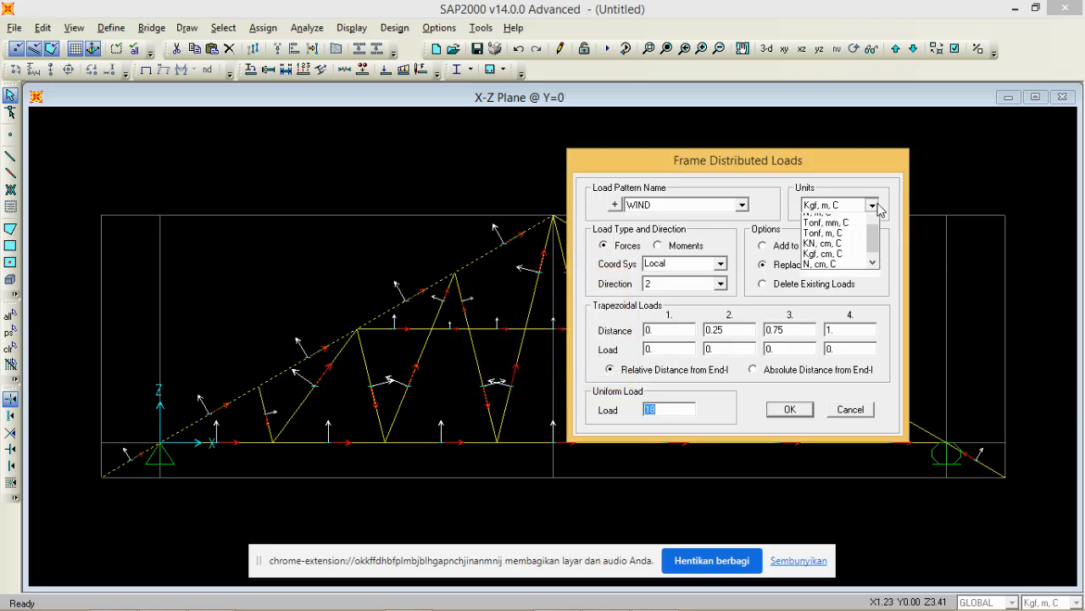
{"action": "left_click", "coordinate": [873, 223]}
{"action": "left_click", "coordinate": [874, 224]}
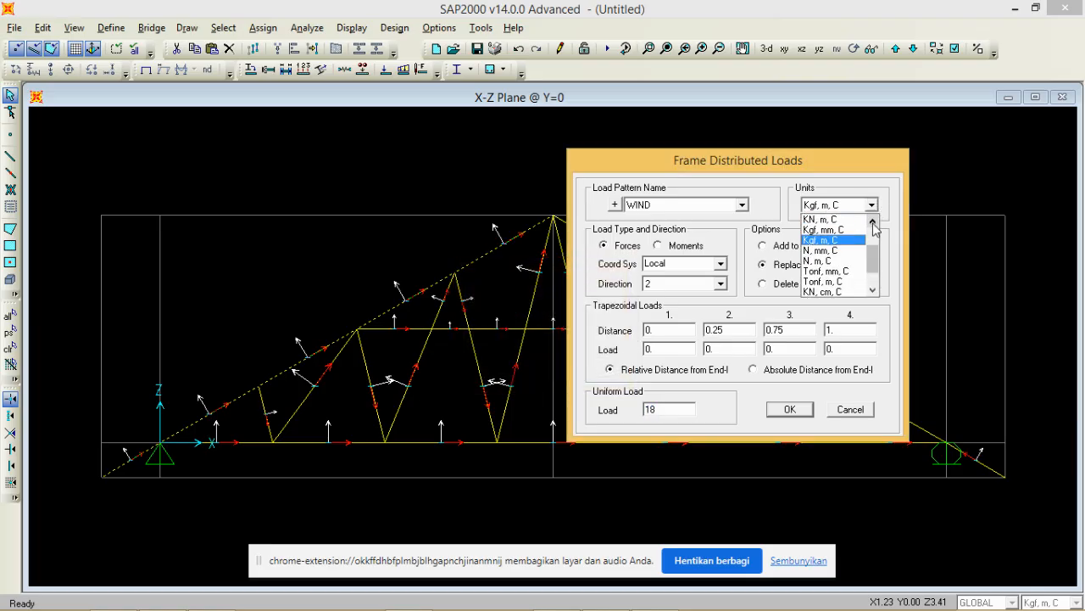
{"action": "left_click", "coordinate": [843, 220]}
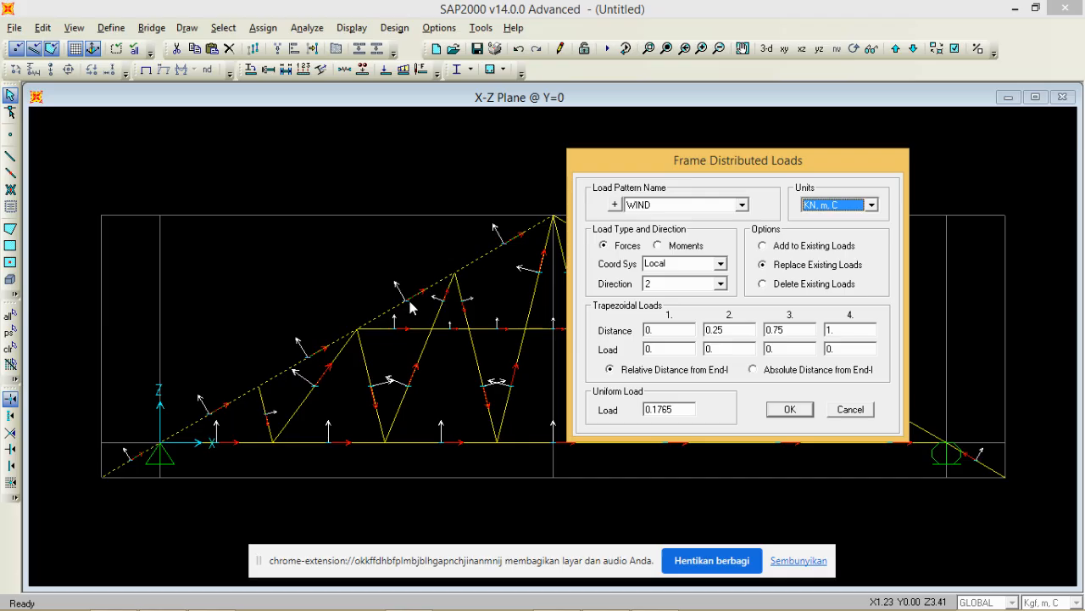
{"action": "double_click", "coordinate": [686, 407]}
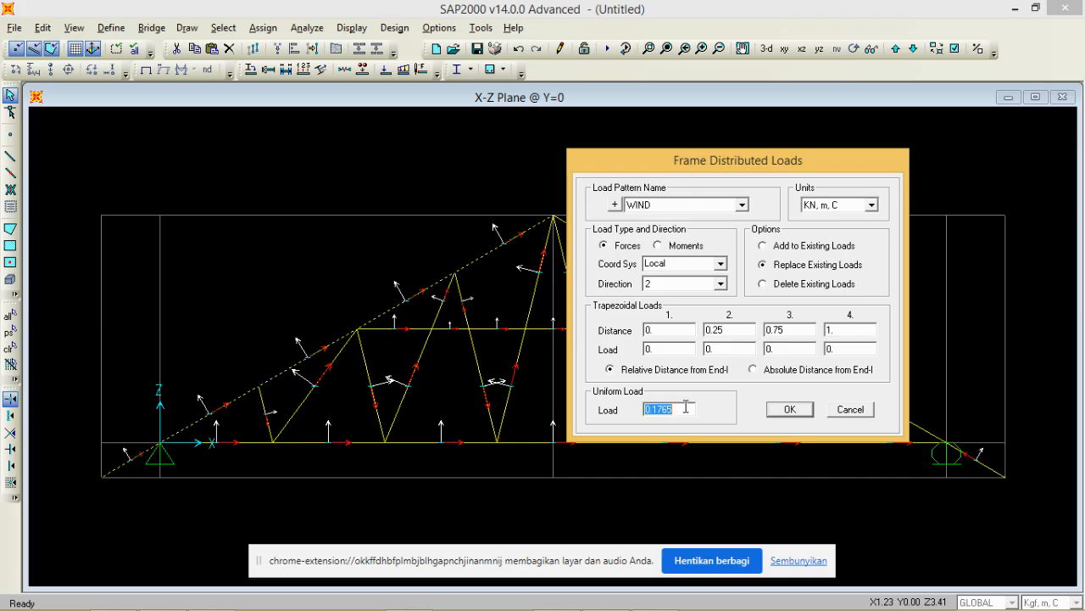
{"action": "type", "text": "-0.38"}
- Check the minimum design wind load clause in the baja ringan image in Windows Photo Viewer, and apply the WIND load in SAP2000
{"action": "mouse_move", "coordinate": [611, 607]}
{"action": "left_click", "coordinate": [657, 594]}
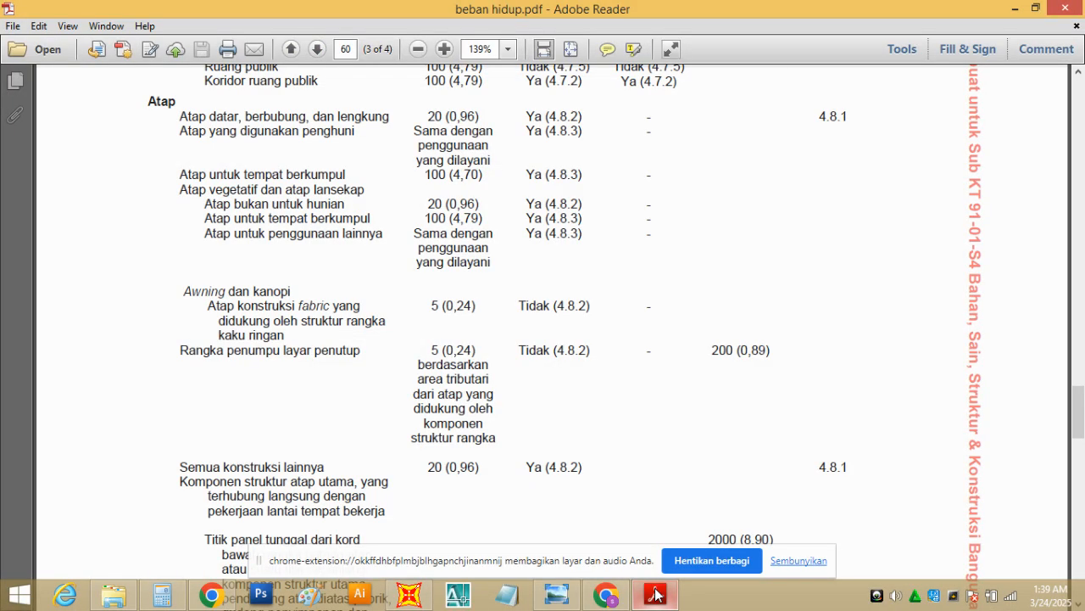
{"action": "left_click", "coordinate": [556, 595]}
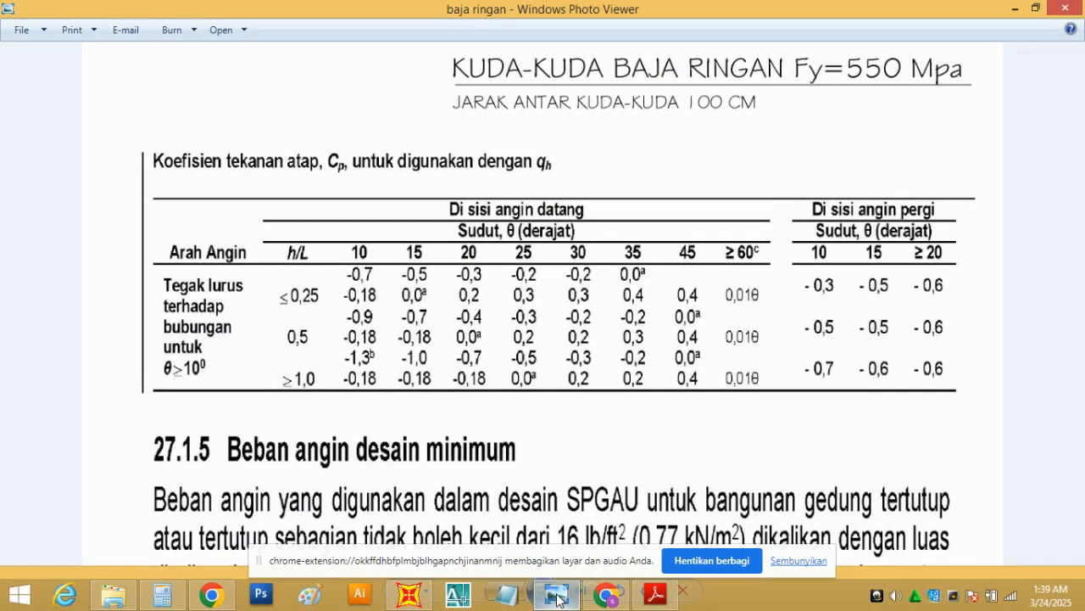
{"action": "left_click_drag", "start_coordinate": [603, 469], "coordinate": [585, 247]}
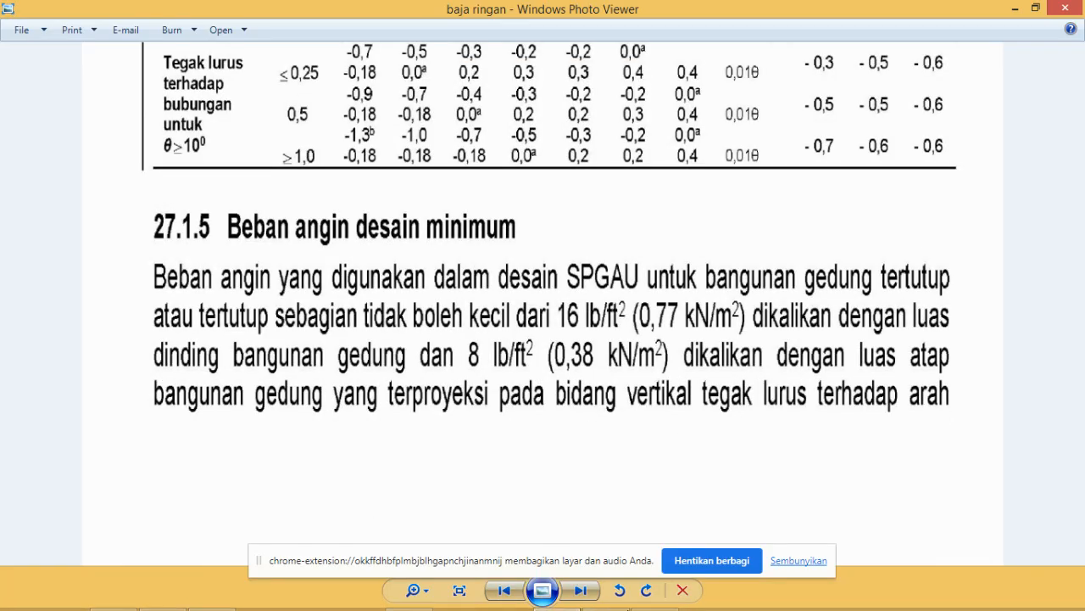
{"action": "mouse_move", "coordinate": [560, 604]}
{"action": "left_click", "coordinate": [409, 594]}
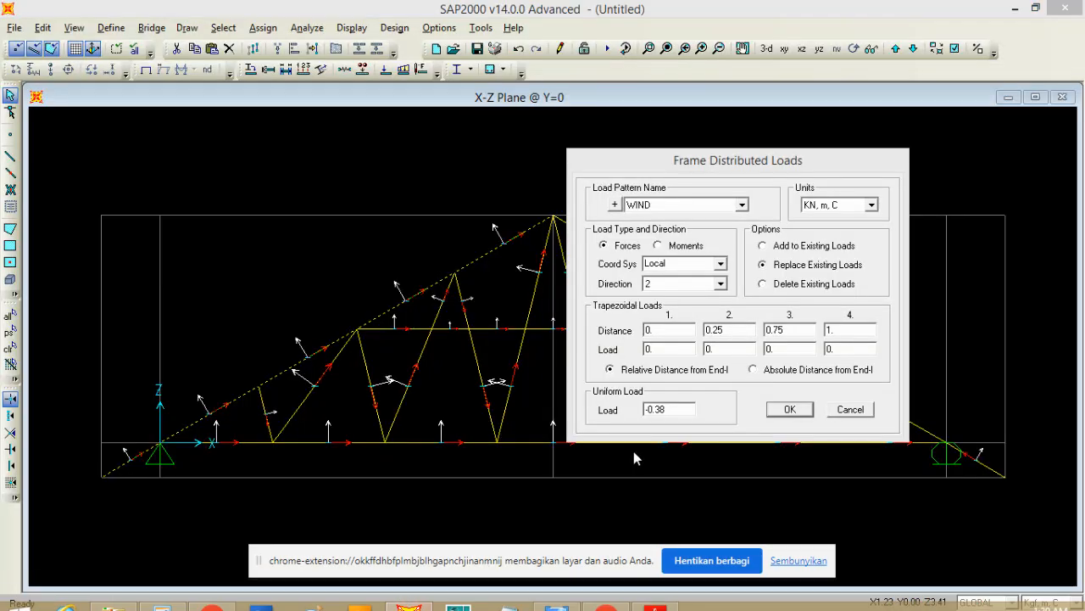
{"action": "left_click", "coordinate": [788, 409]}
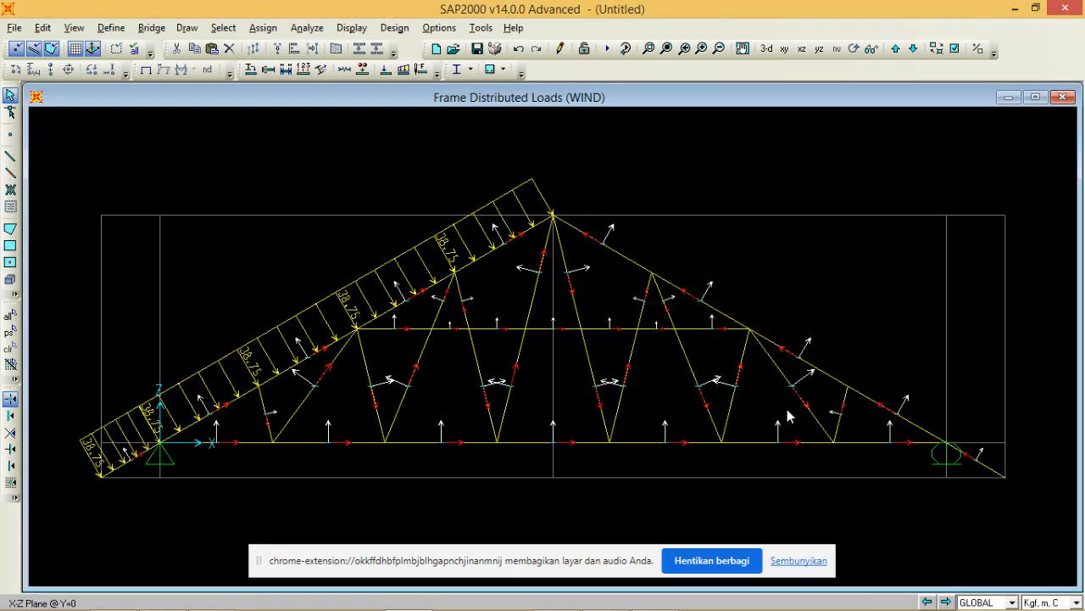
- Assign a uniform WIND load of 38.7492 Kgf/m in local direction 2 to the five top chord members of the right roof slope, including the overhang
{"action": "left_click", "coordinate": [618, 253]}
{"action": "left_click", "coordinate": [696, 298]}
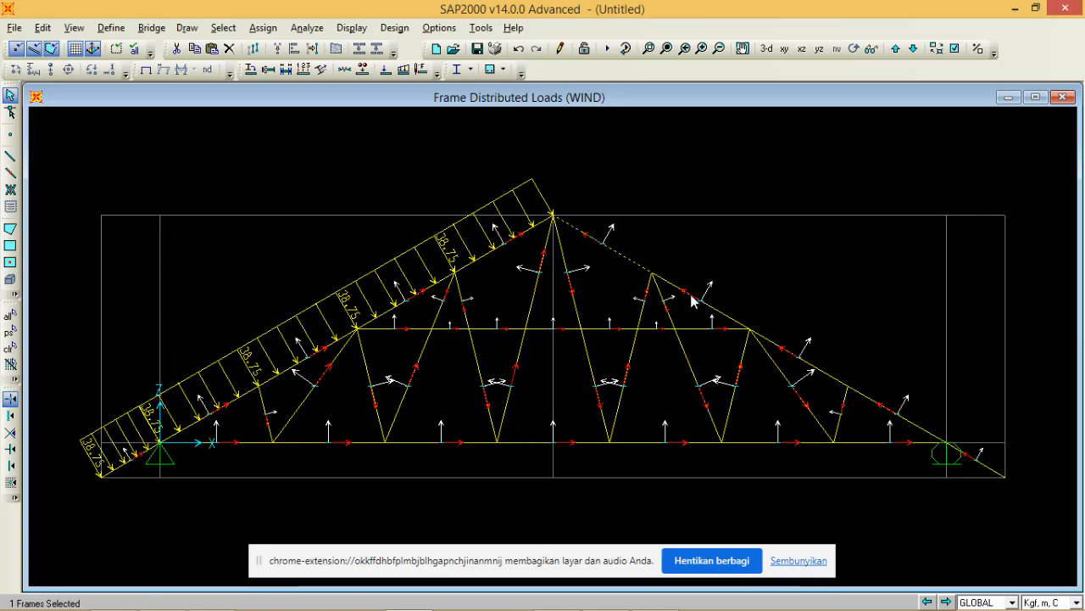
{"action": "left_click", "coordinate": [814, 373]}
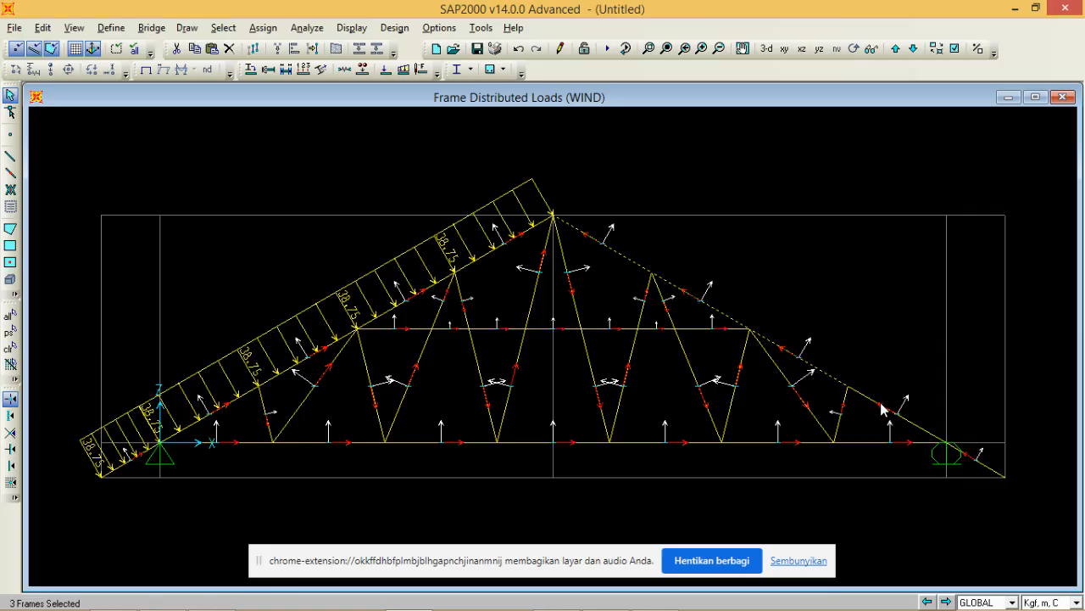
{"action": "left_click", "coordinate": [883, 408]}
{"action": "left_click", "coordinate": [992, 471]}
{"action": "left_click", "coordinate": [403, 70]}
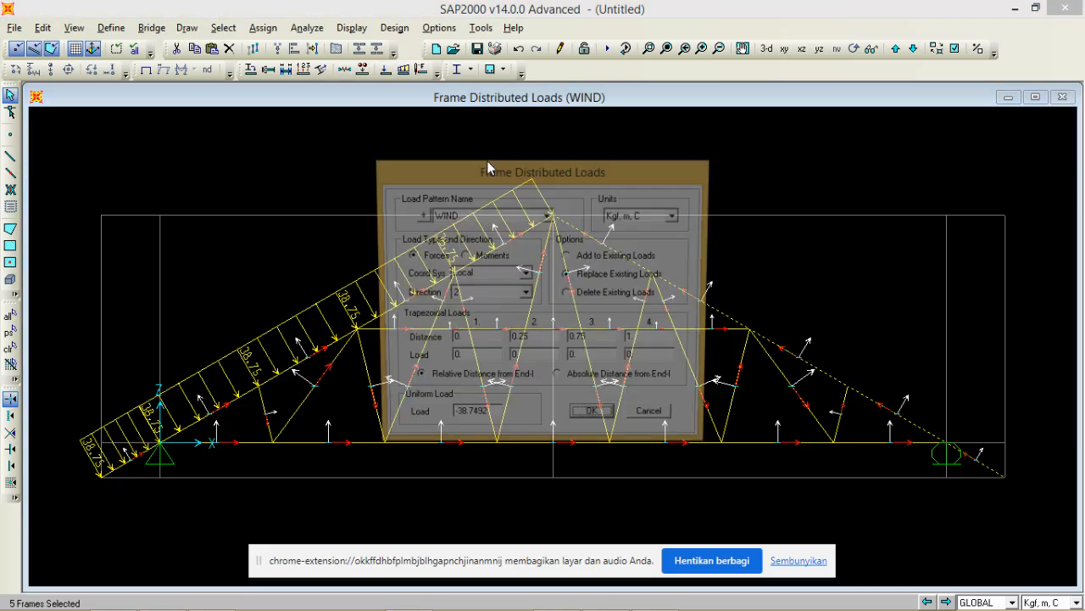
{"action": "double_click", "coordinate": [458, 422]}
{"action": "left_click", "coordinate": [456, 421]}
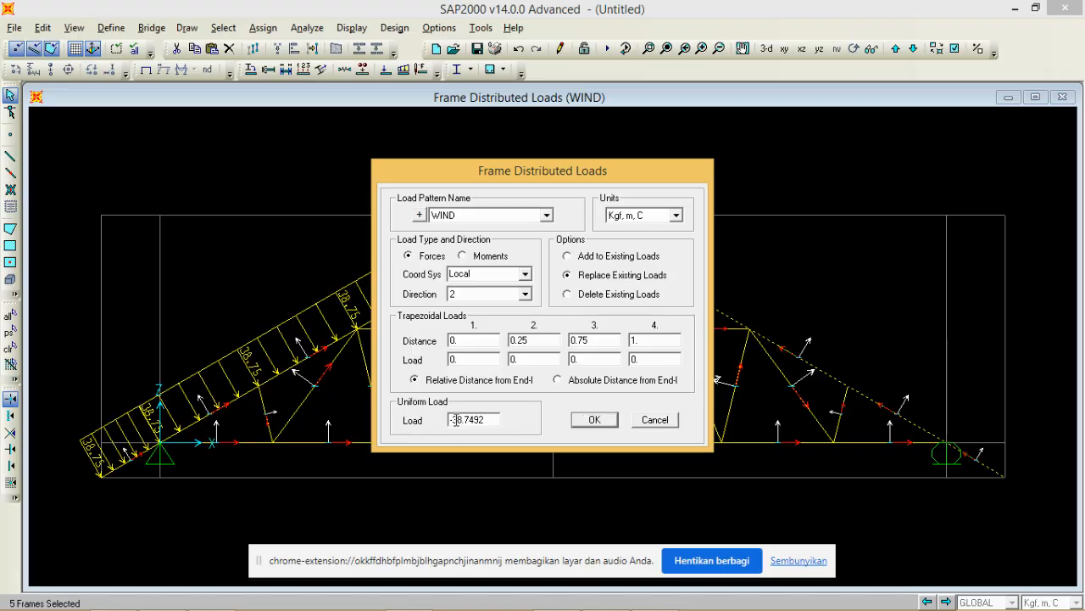
{"action": "left_click", "coordinate": [453, 420]}
{"action": "key", "text": "BackSpace"}
{"action": "left_click", "coordinate": [592, 419]}
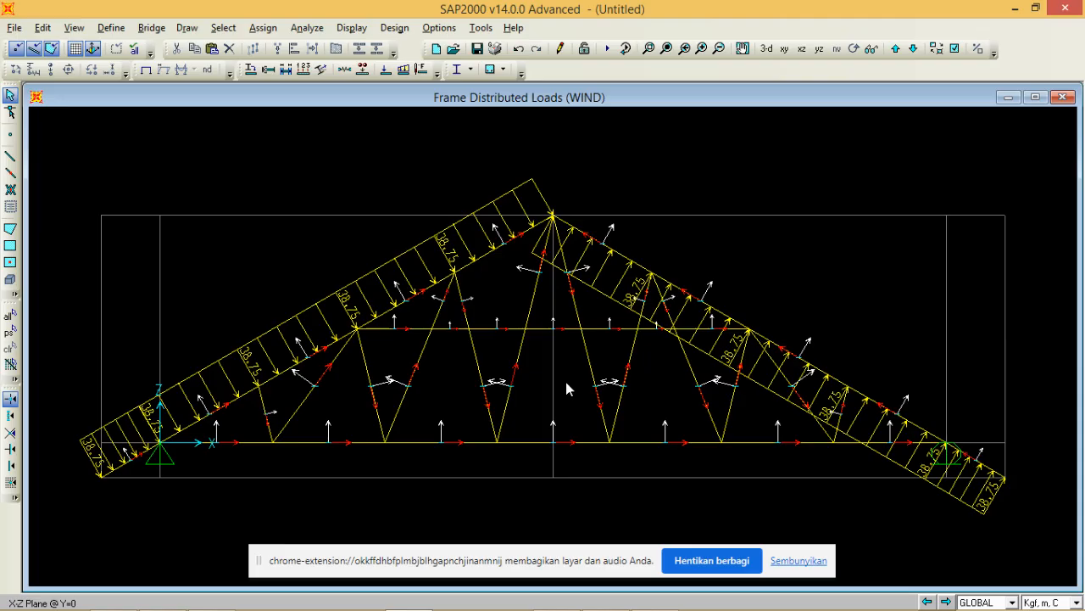
- Hide the local axes of the frame members in the X-Z view
{"action": "left_click", "coordinate": [955, 48]}
{"action": "left_click", "coordinate": [429, 252]}
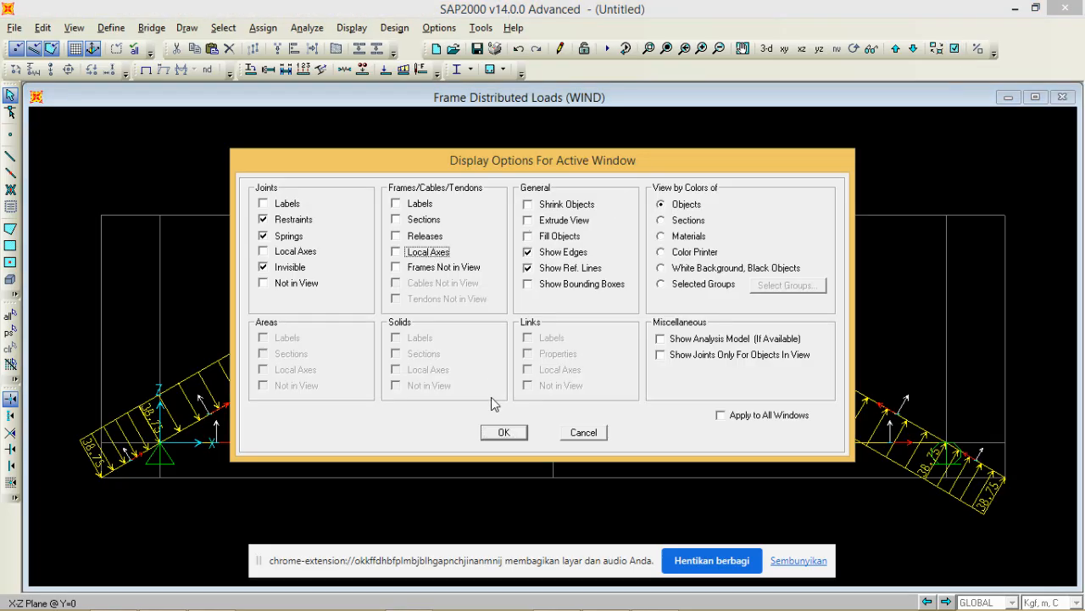
{"action": "left_click", "coordinate": [503, 432]}
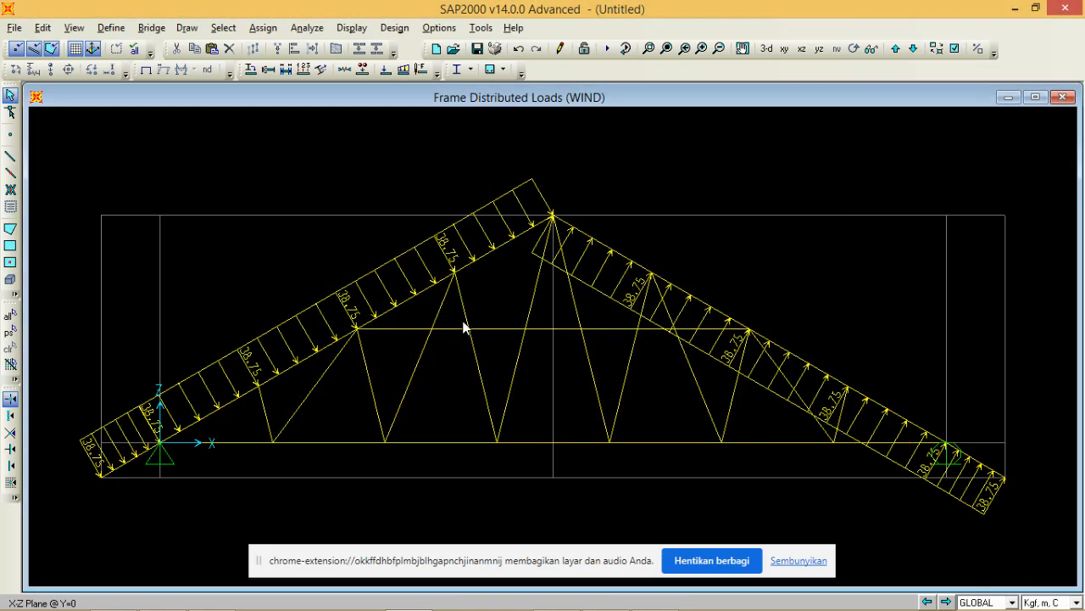
- Display the DEAD span loads on the frame members, with joint loads and loading values shown
{"action": "left_click", "coordinate": [344, 31]}
{"action": "mouse_move", "coordinate": [520, 70]}
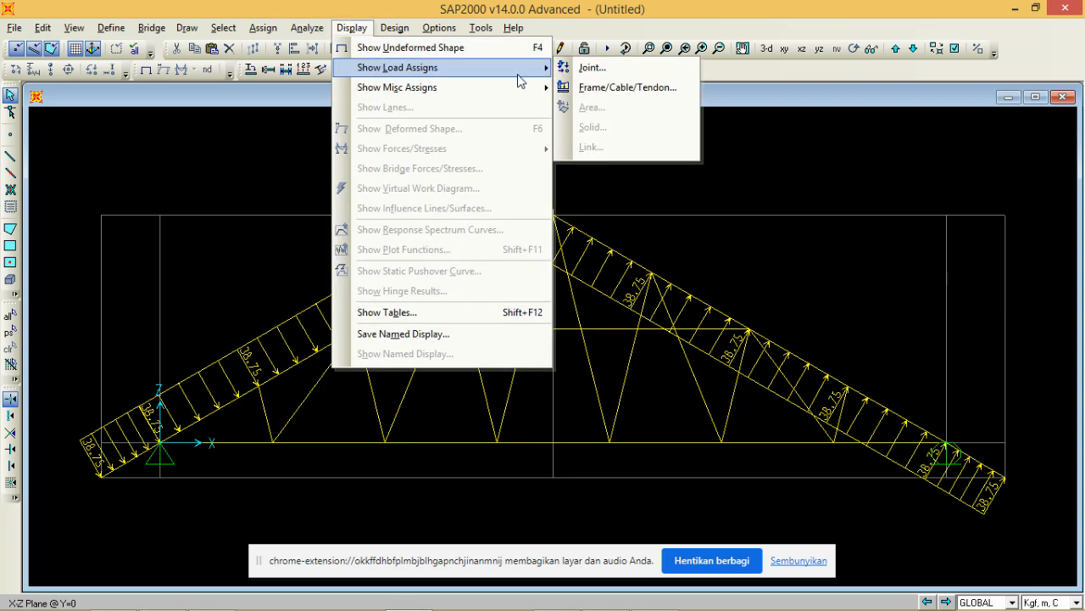
{"action": "left_click", "coordinate": [622, 89]}
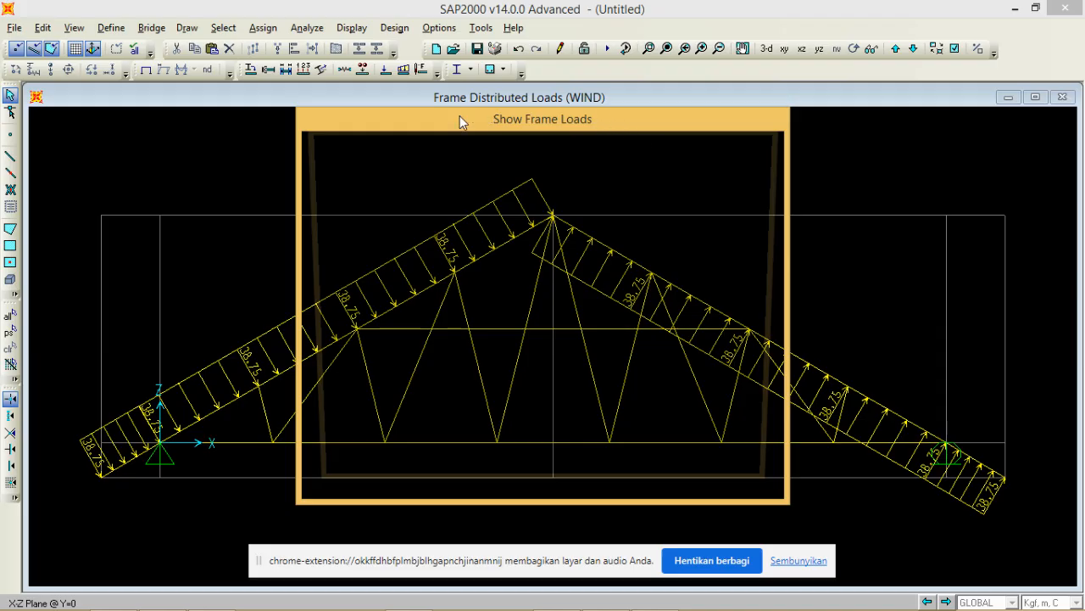
{"action": "mouse_move", "coordinate": [433, 600]}
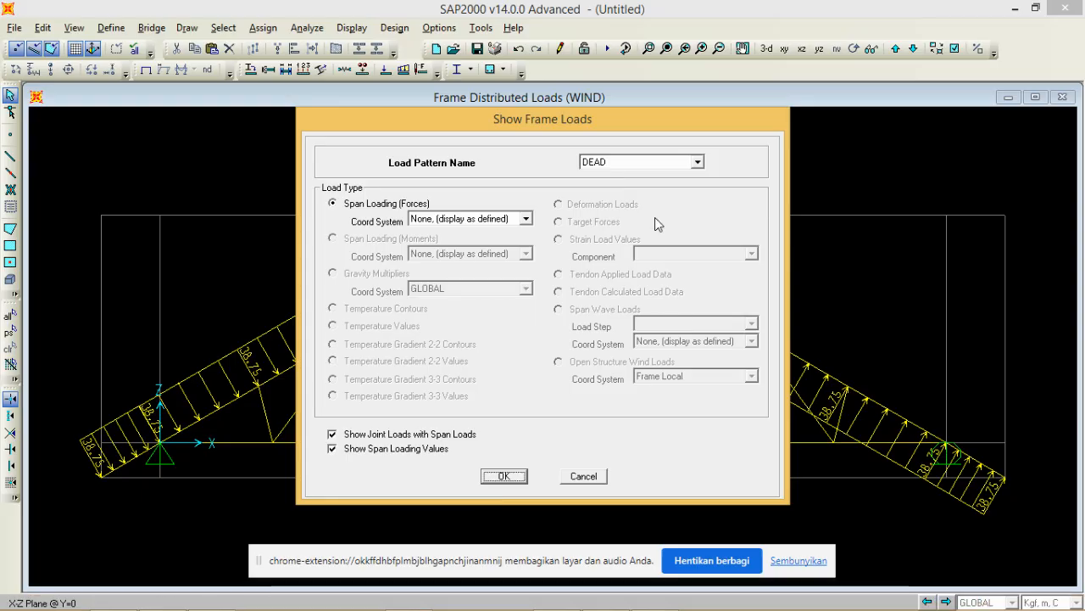
{"action": "left_click", "coordinate": [502, 476]}
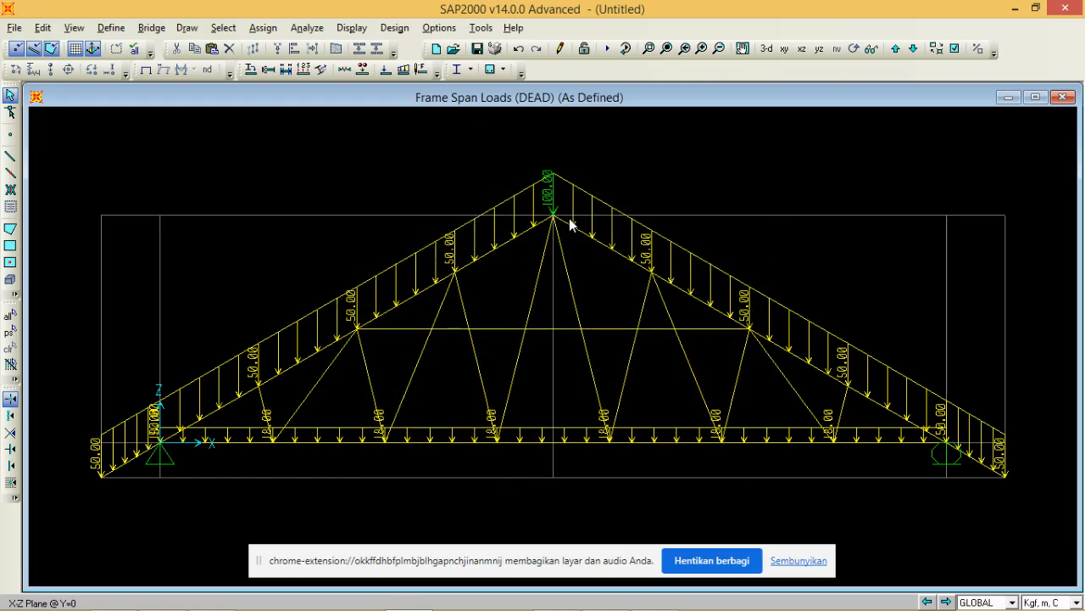
{"action": "left_click", "coordinate": [352, 28]}
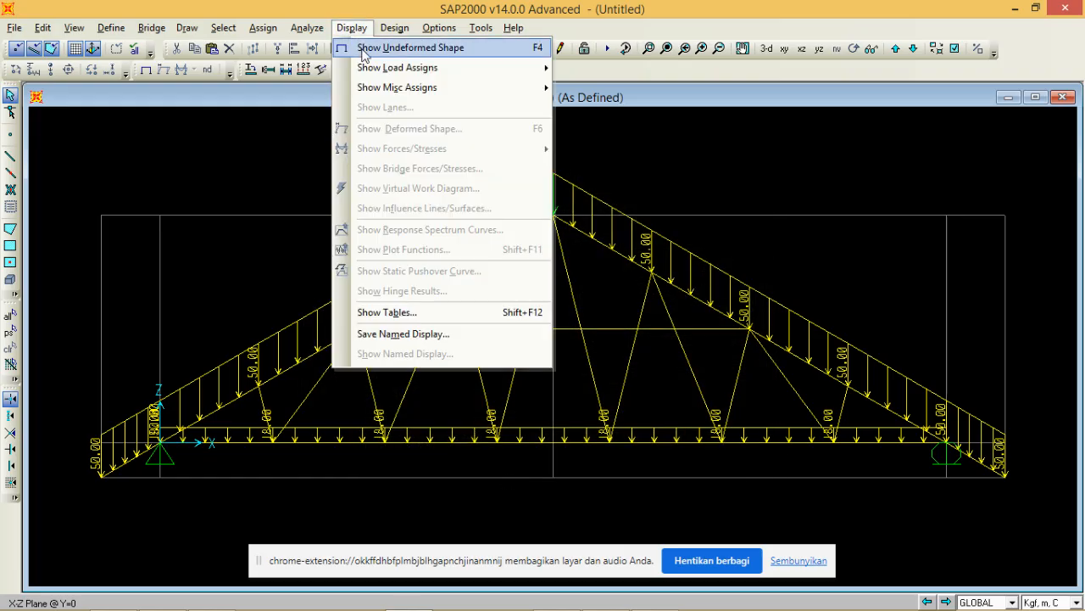
{"action": "mouse_move", "coordinate": [381, 68]}
{"action": "left_click", "coordinate": [620, 87]}
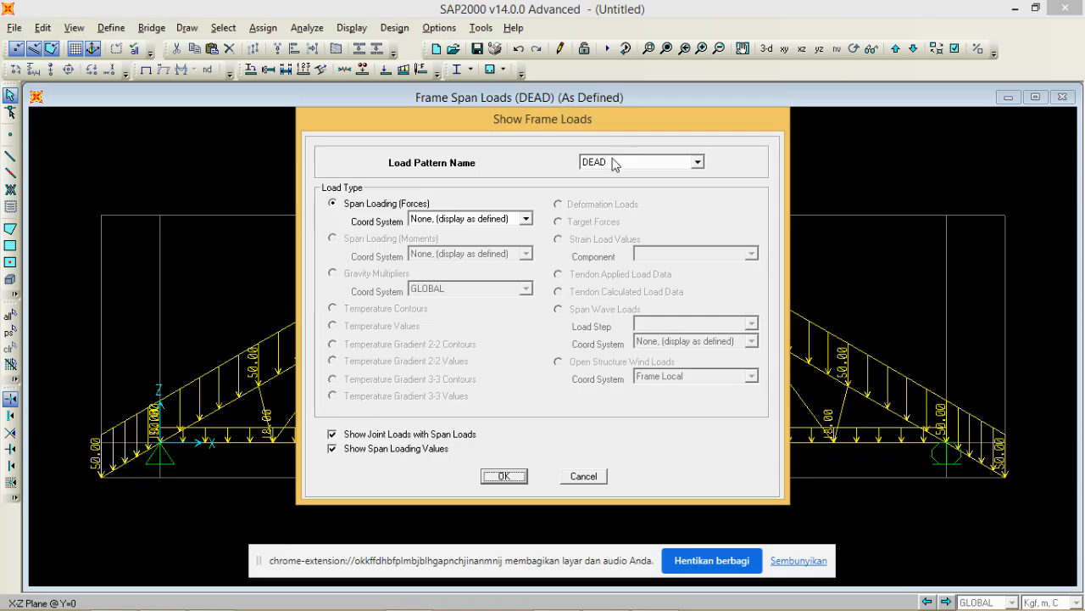
{"action": "left_click", "coordinate": [614, 163]}
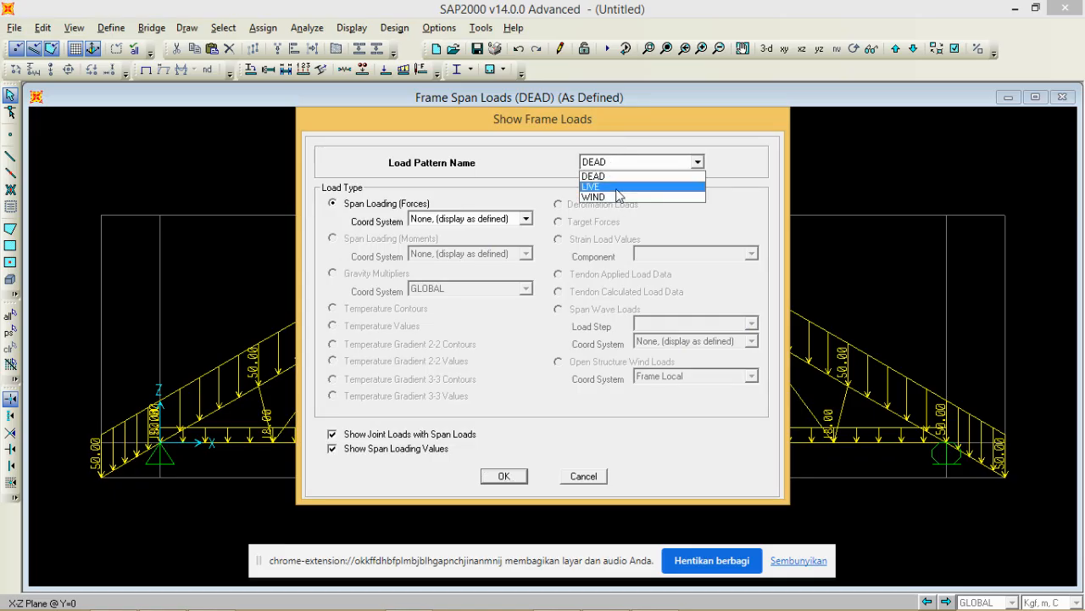
{"action": "left_click", "coordinate": [617, 188]}
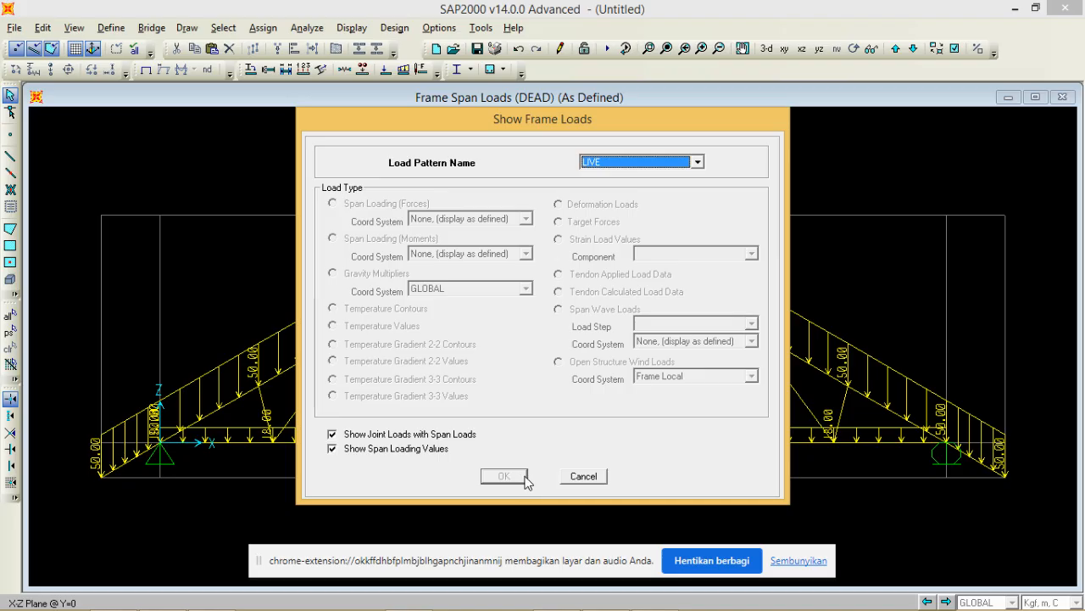
{"action": "left_click", "coordinate": [581, 475]}
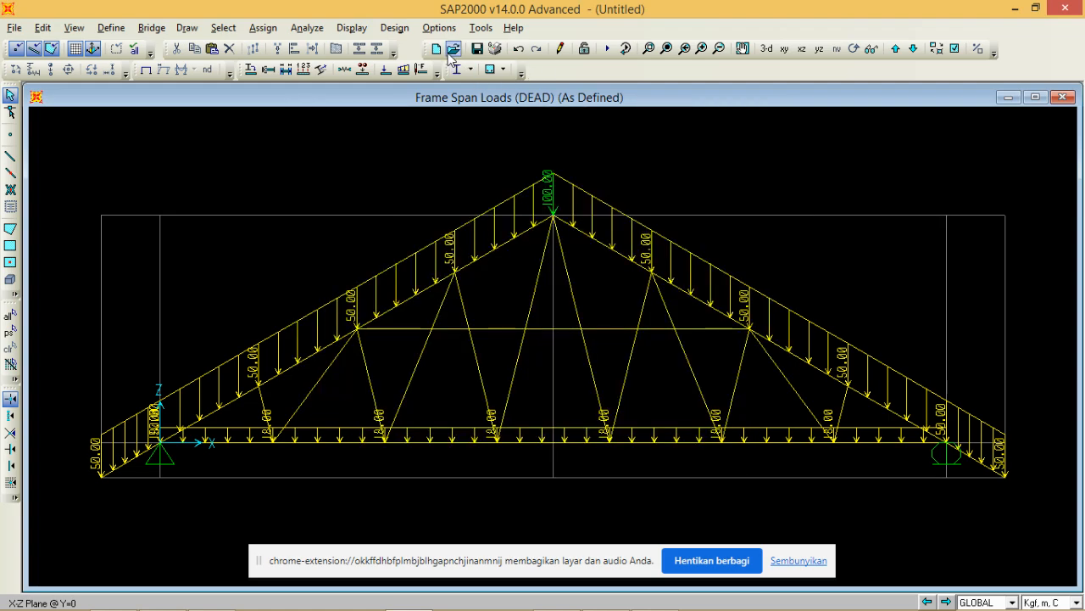
- Display the LIVE joint loads on the truss with their loading values
{"action": "left_click", "coordinate": [351, 28]}
{"action": "mouse_move", "coordinate": [400, 68]}
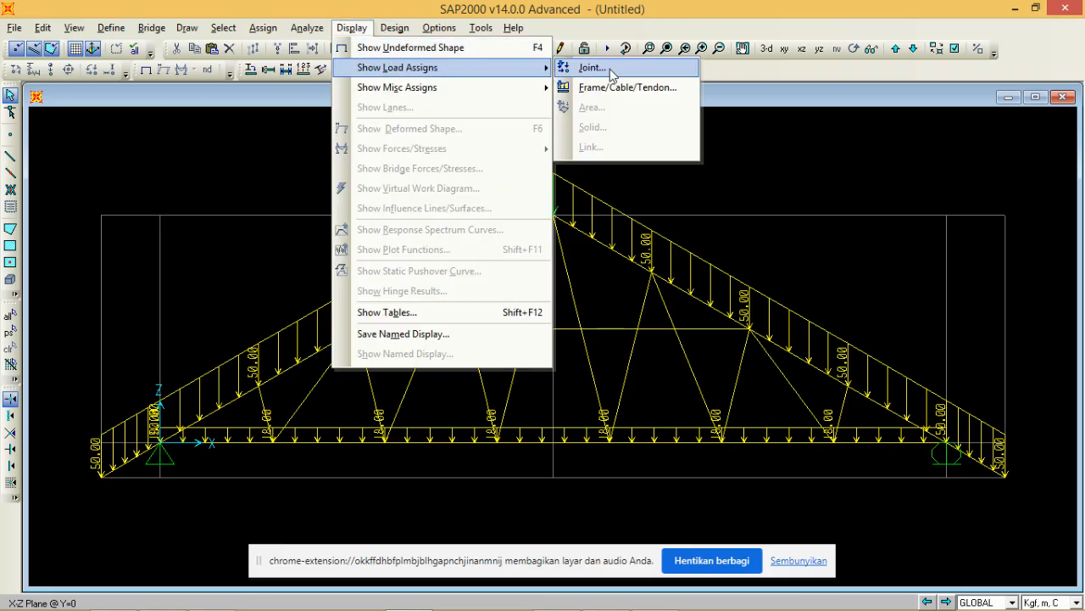
{"action": "left_click", "coordinate": [612, 70]}
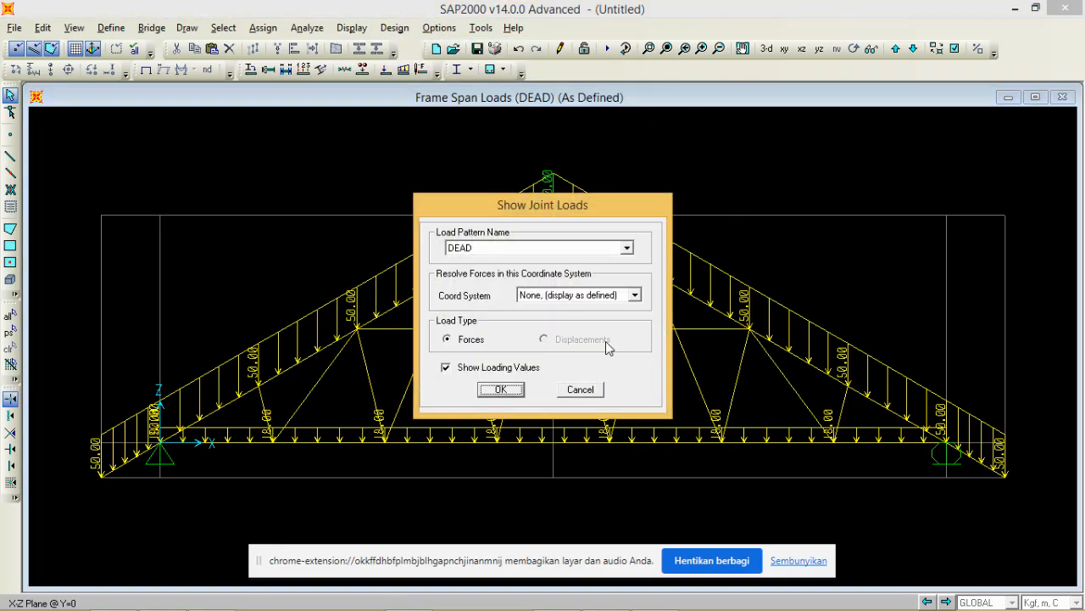
{"action": "left_click", "coordinate": [626, 248]}
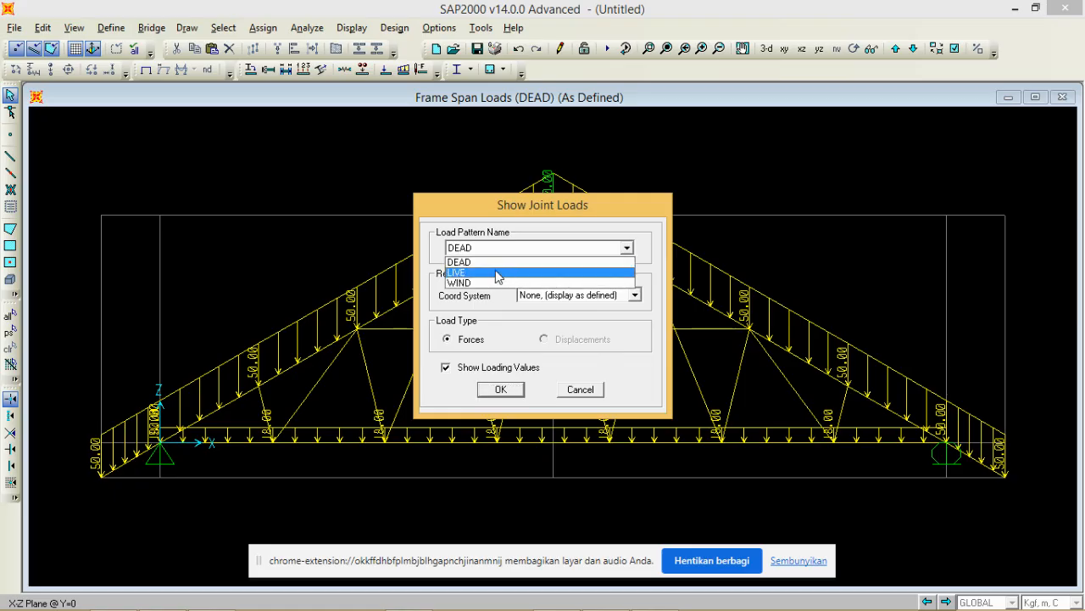
{"action": "left_click", "coordinate": [518, 273]}
{"action": "left_click", "coordinate": [507, 389]}
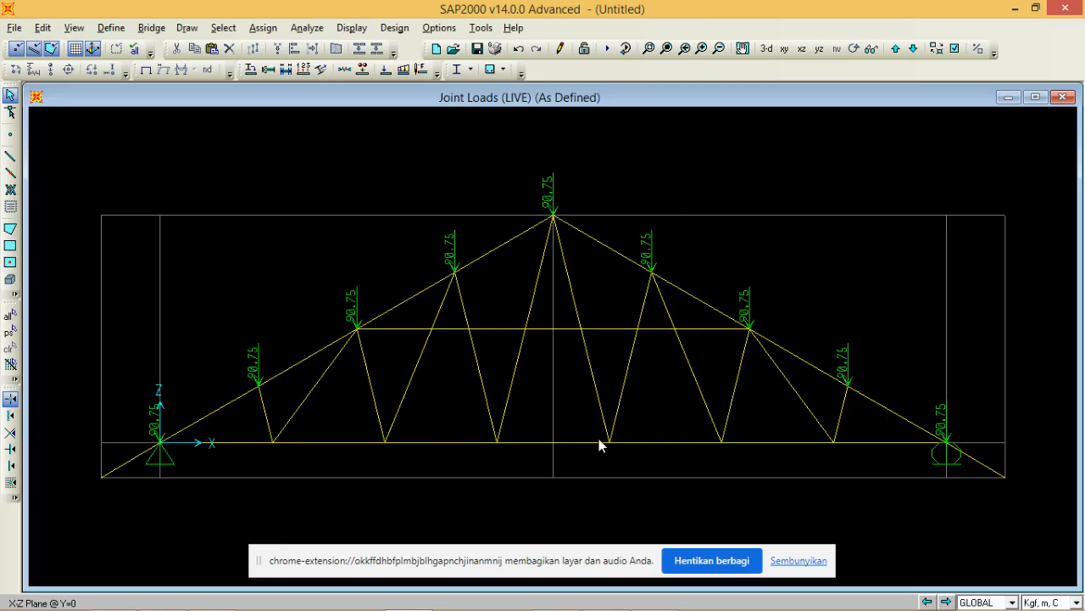
{"action": "left_click_drag", "start_coordinate": [556, 548], "coordinate": [557, 592]}
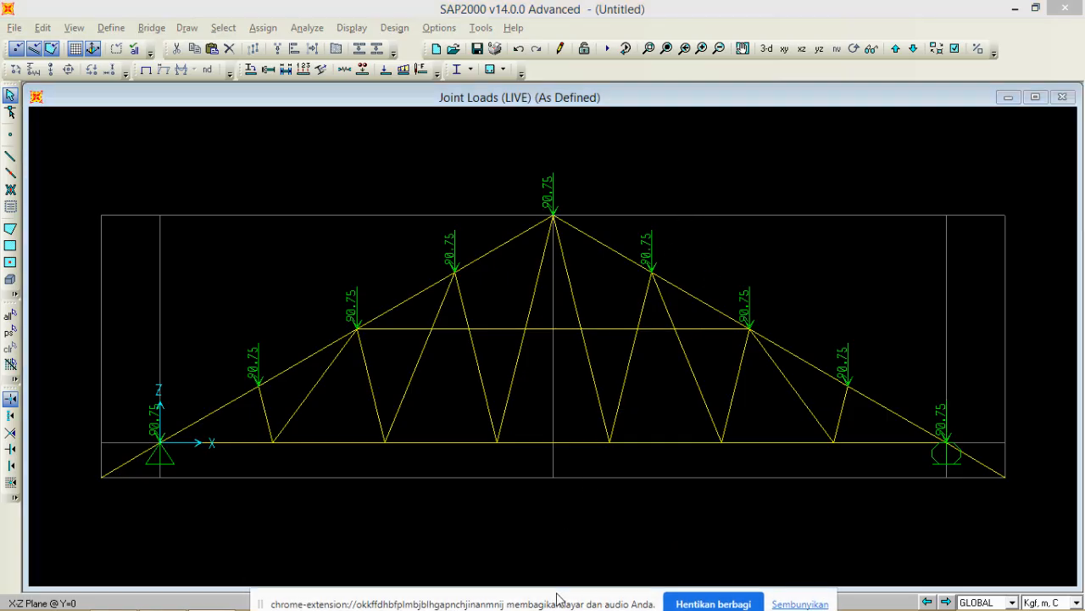
{"action": "left_click", "coordinate": [542, 538]}
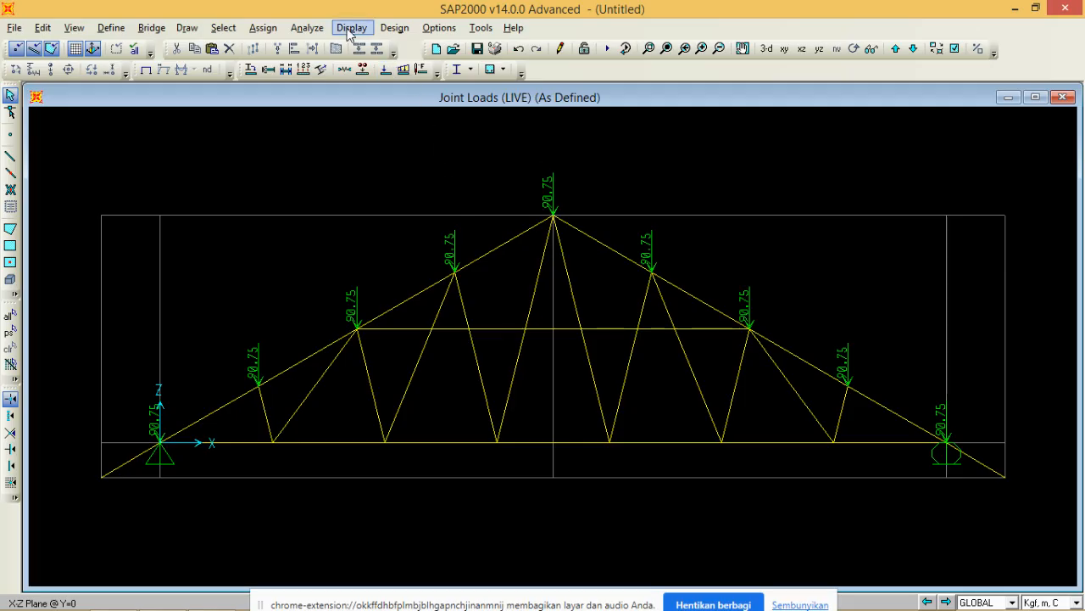
- Set the MODAL load case to Do Not Run and start the analysis of the DEAD, LIVE and WIND cases
{"action": "left_click", "coordinate": [307, 28]}
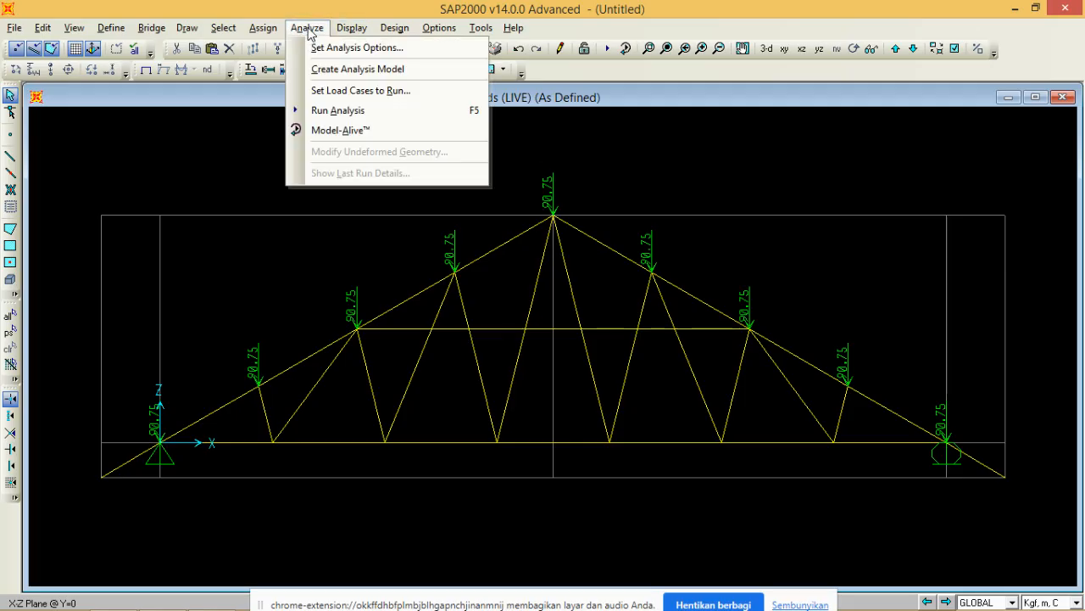
{"action": "left_click", "coordinate": [360, 109]}
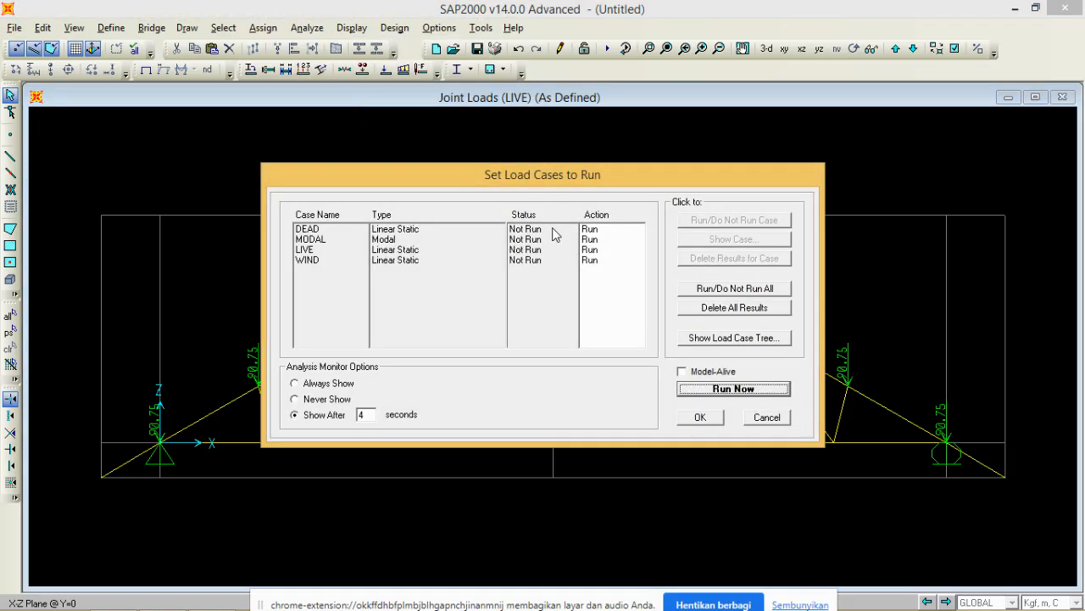
{"action": "left_click", "coordinate": [325, 241]}
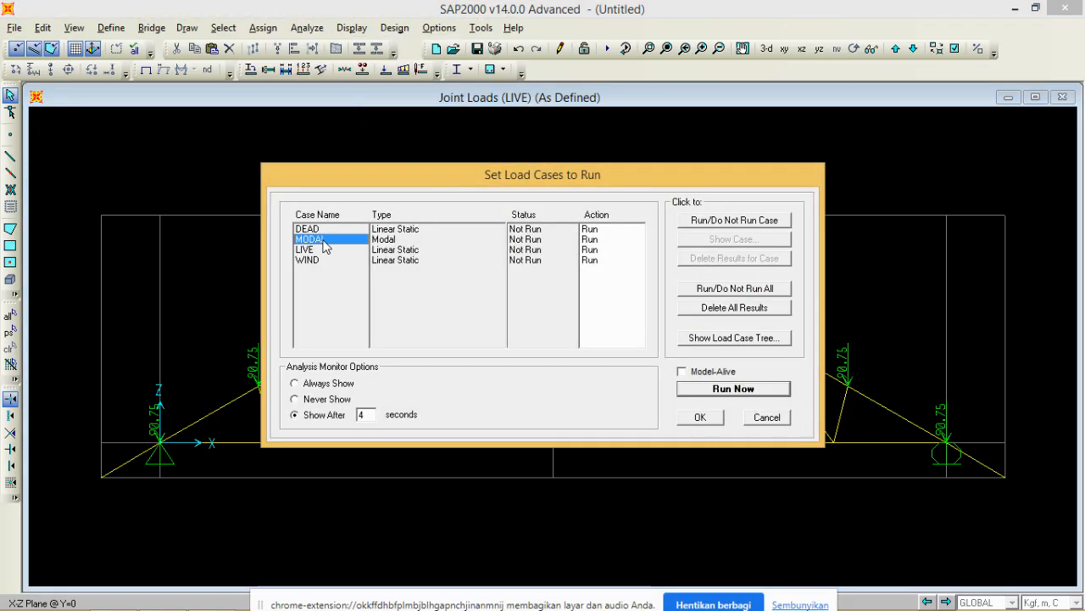
{"action": "left_click", "coordinate": [716, 222]}
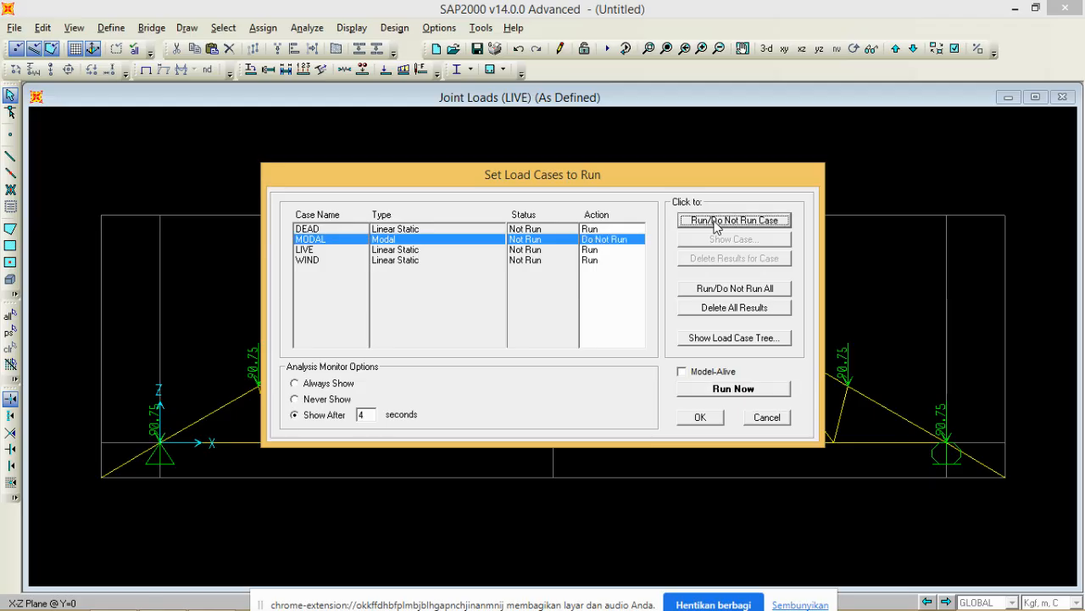
{"action": "left_click", "coordinate": [737, 394]}
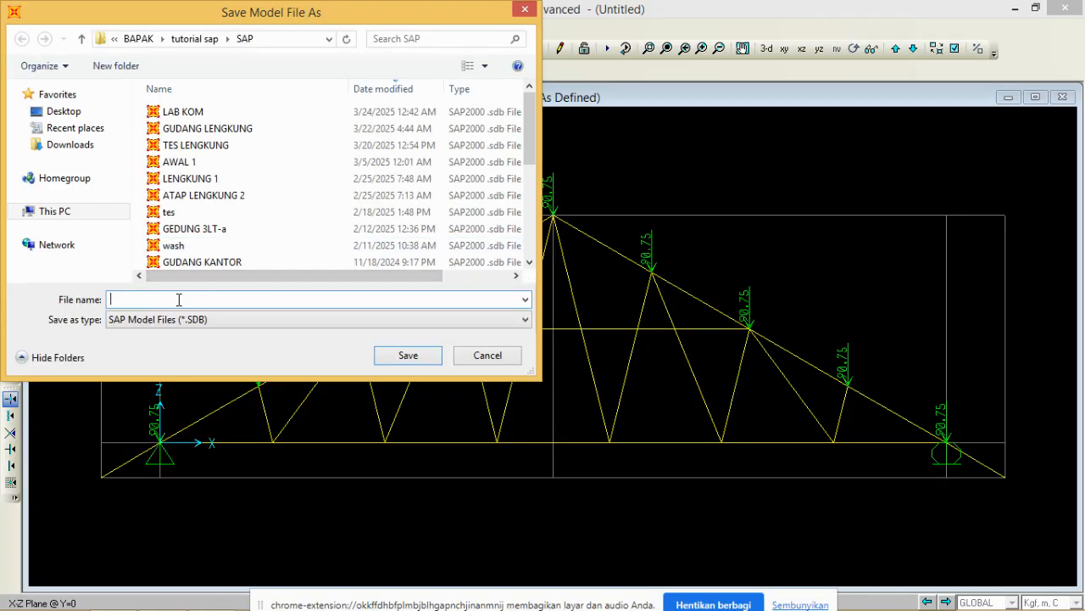
- Save the model as KUDA BAJA RINGAN in the SAP folder and close the analysis report once the run finishes
{"action": "type", "text": "KUDA-KUDA "}
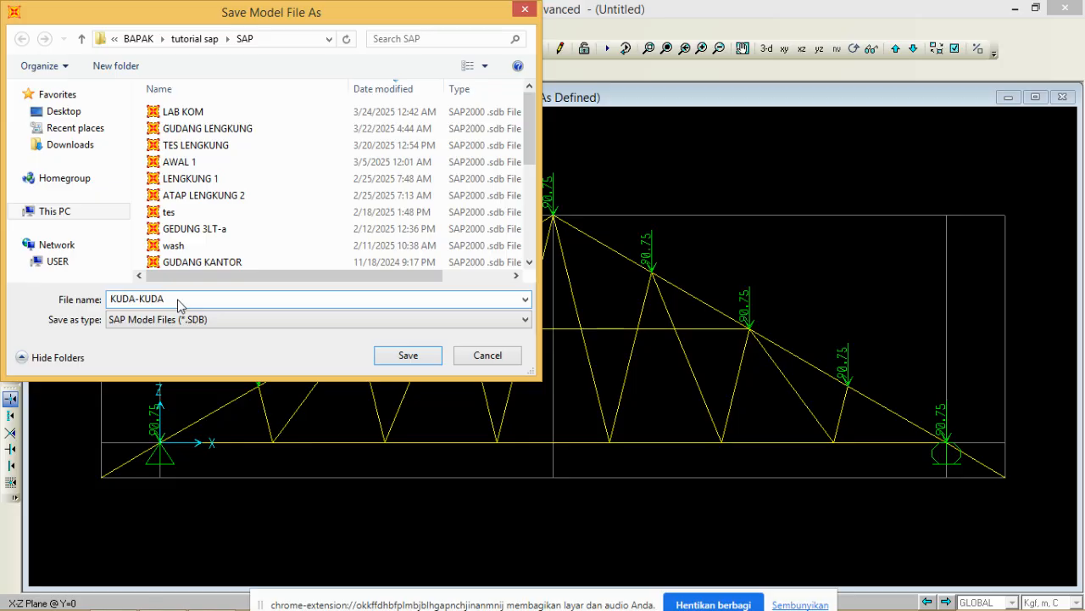
{"action": "type", "text": "BJ"}
{"action": "key", "text": "BackSpace"}
{"action": "key", "text": "BackSpace"}
{"action": "key", "text": "BackSpace"}
{"action": "key", "text": "BackSpace"}
{"action": "key", "text": "BackSpace"}
{"action": "key", "text": "BackSpace"}
{"action": "key", "text": "BackSpace"}
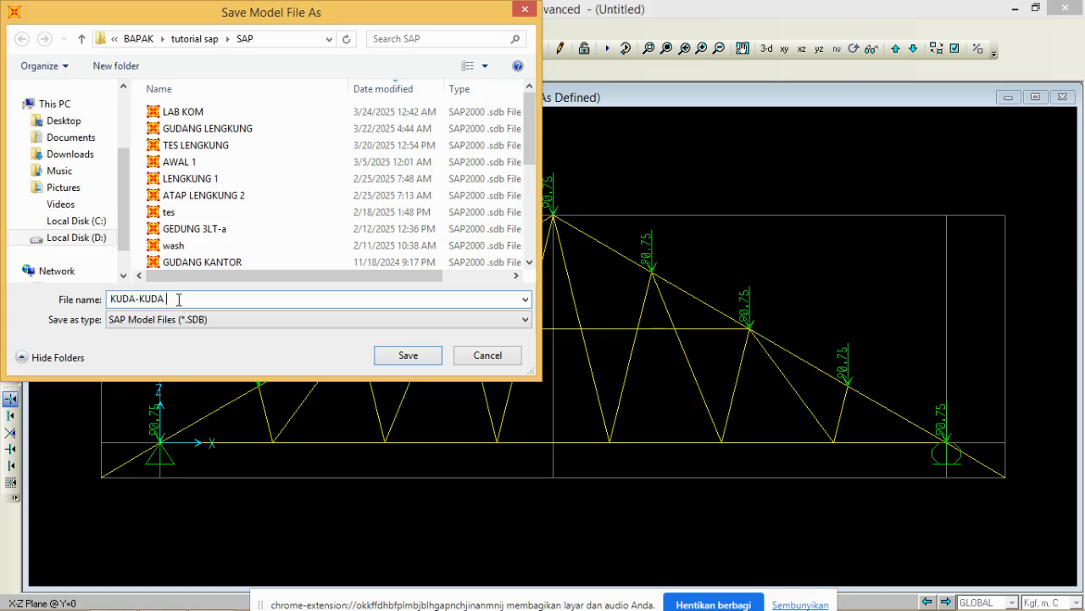
{"action": "key", "text": "BackSpace"}
{"action": "type", "text": "BAJA RINGAN"}
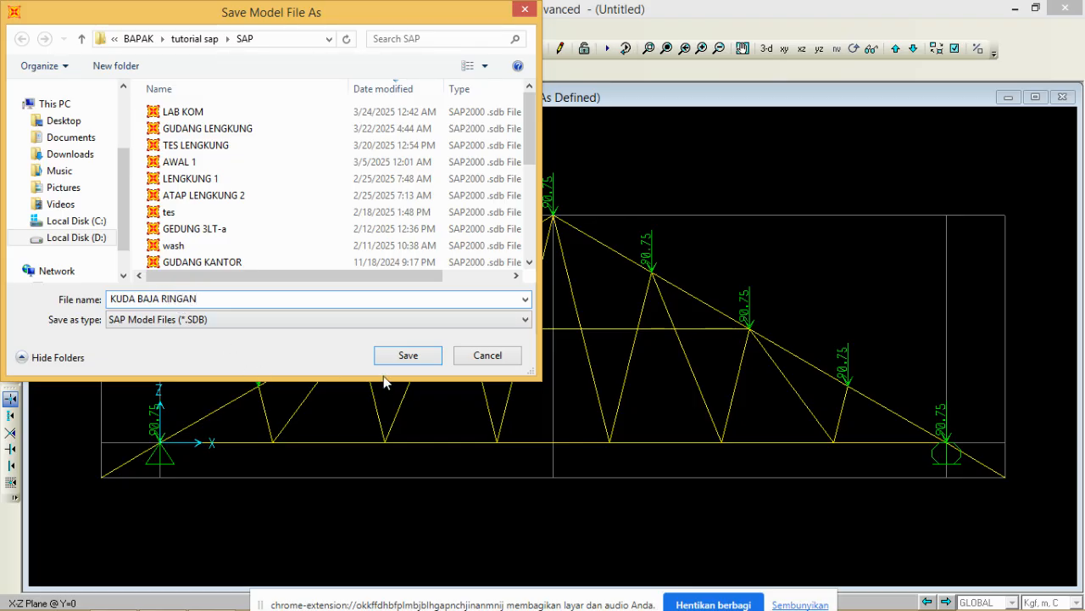
{"action": "left_click", "coordinate": [409, 361]}
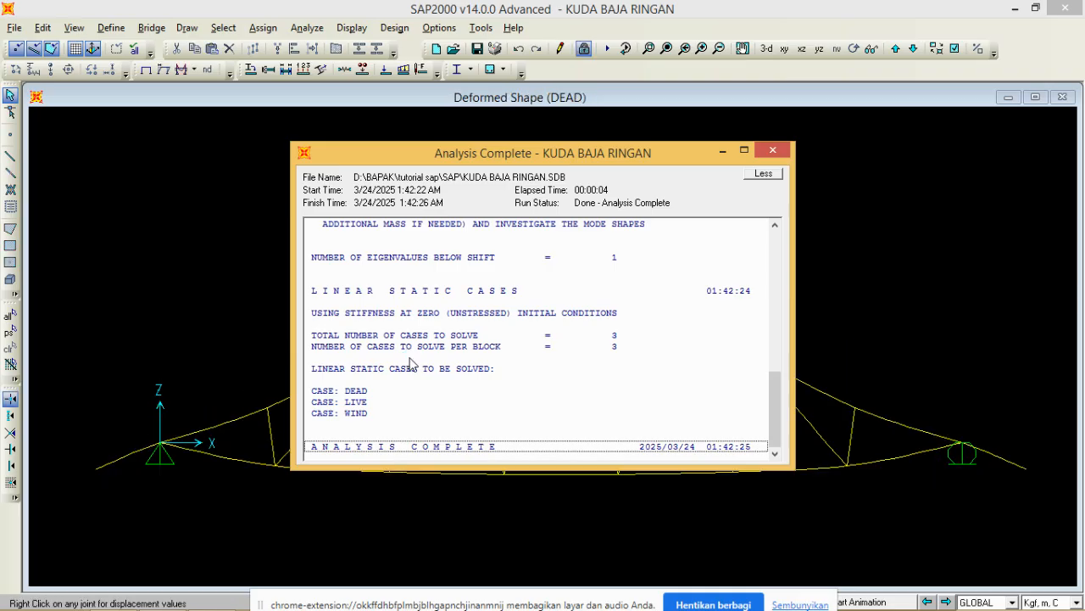
{"action": "left_click", "coordinate": [773, 150]}
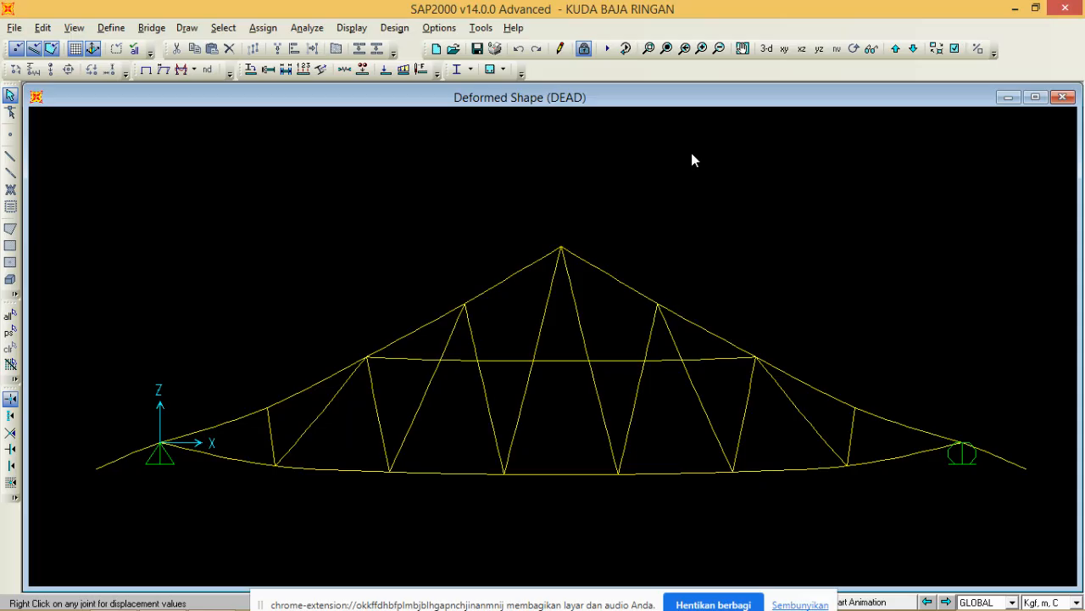
- Run the steel design check of the structure and display the P-M ratio colors and values on the members
{"action": "left_click", "coordinate": [457, 70]}
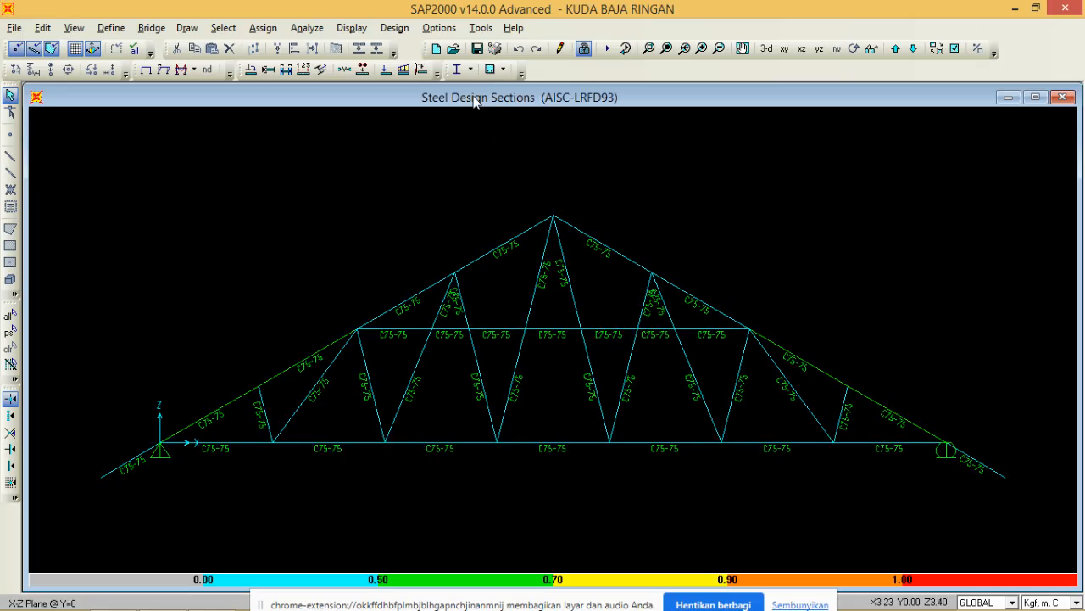
{"action": "left_click", "coordinate": [472, 70]}
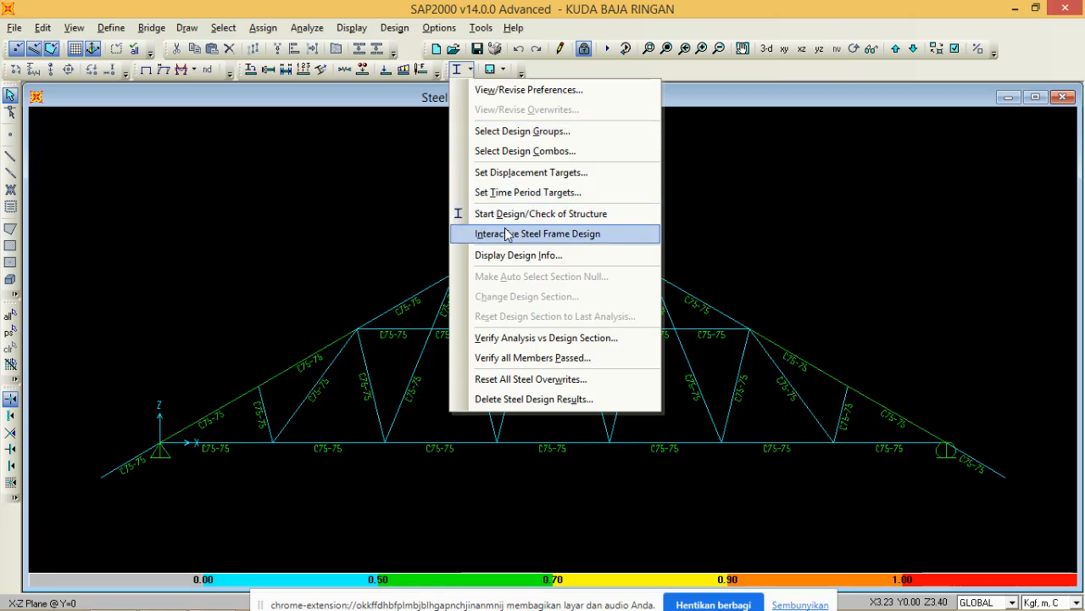
{"action": "left_click", "coordinate": [510, 254]}
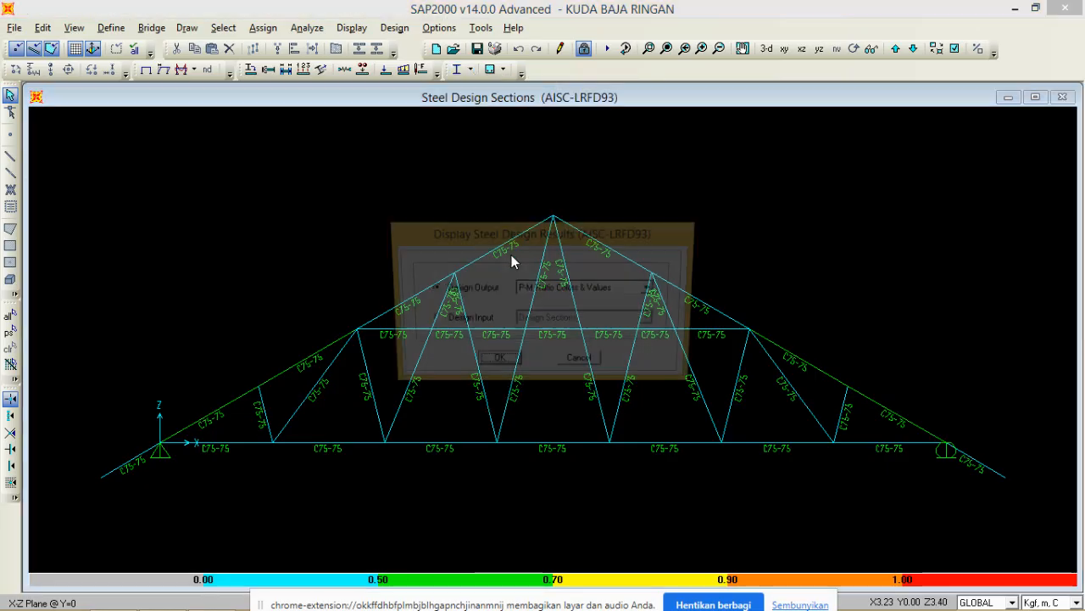
{"action": "left_click", "coordinate": [499, 364]}
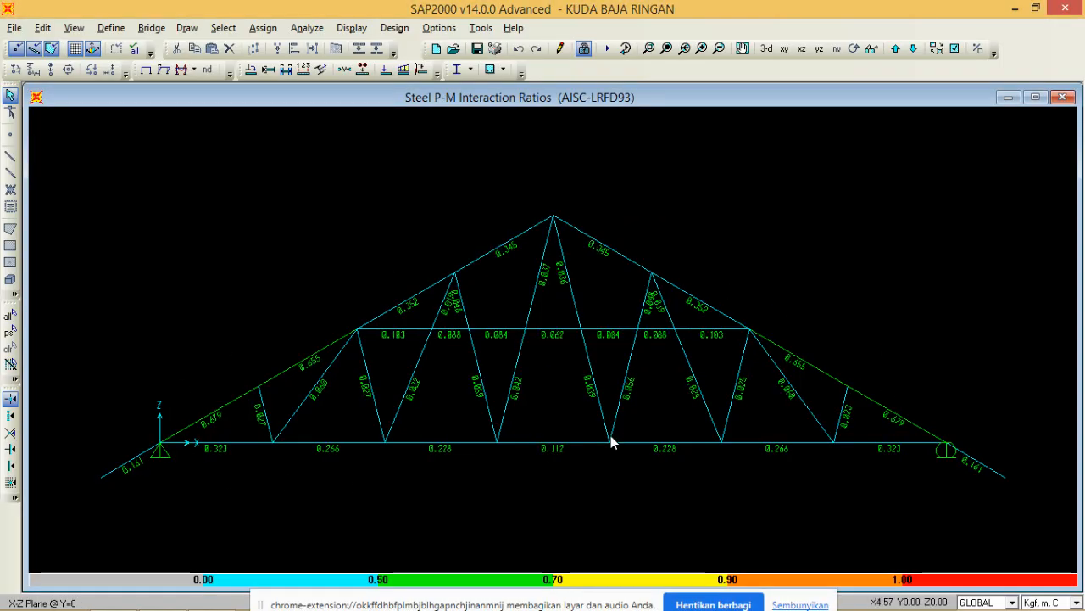
- Verify whether all steel members pass the stress/capacity check
{"action": "left_click", "coordinate": [471, 69]}
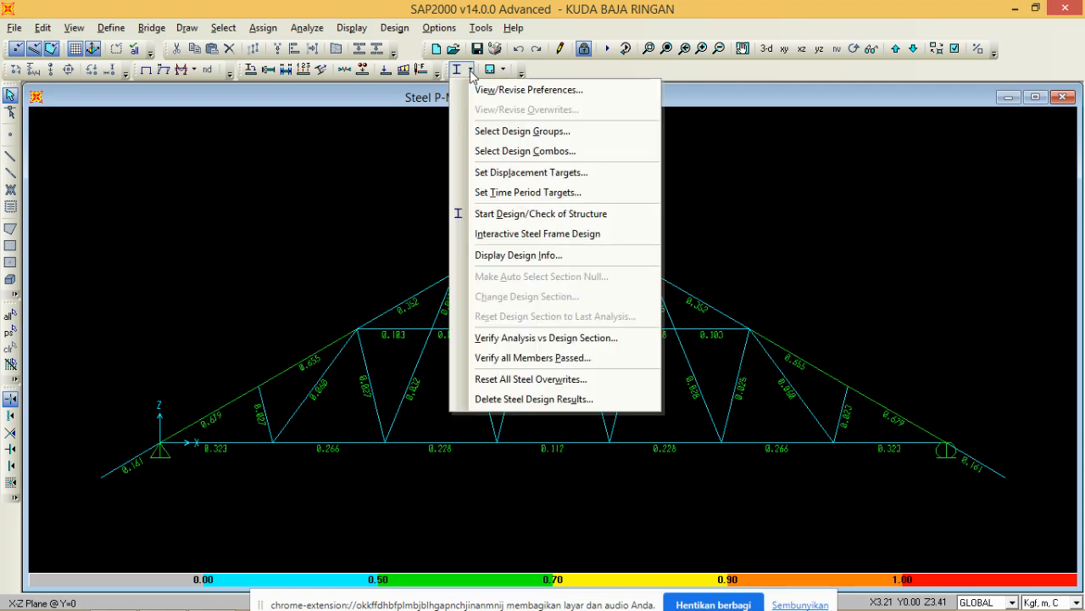
{"action": "left_click", "coordinate": [531, 358]}
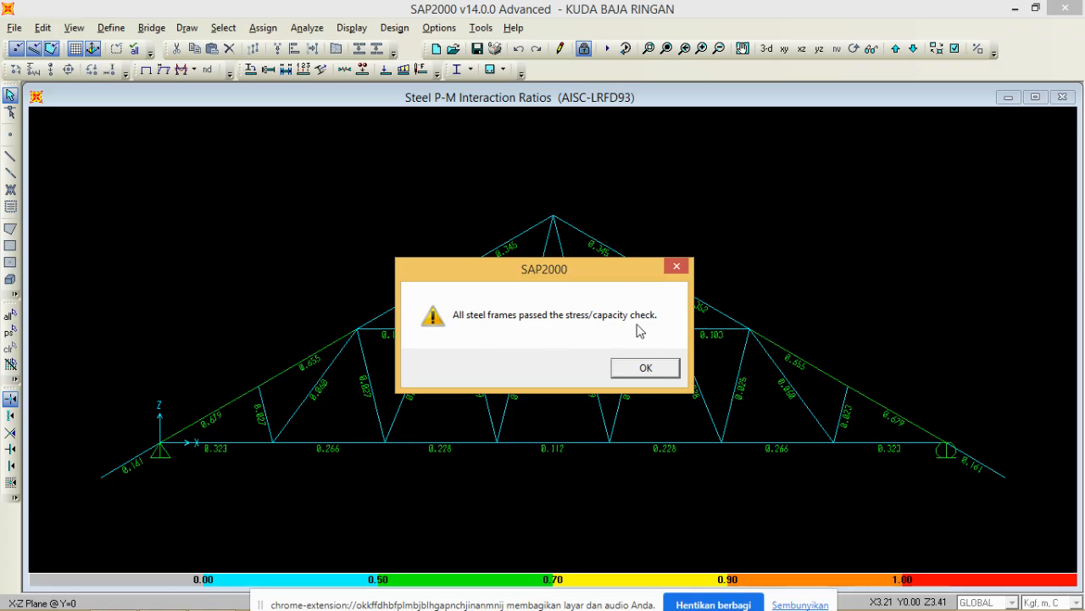
{"action": "left_click", "coordinate": [645, 367]}
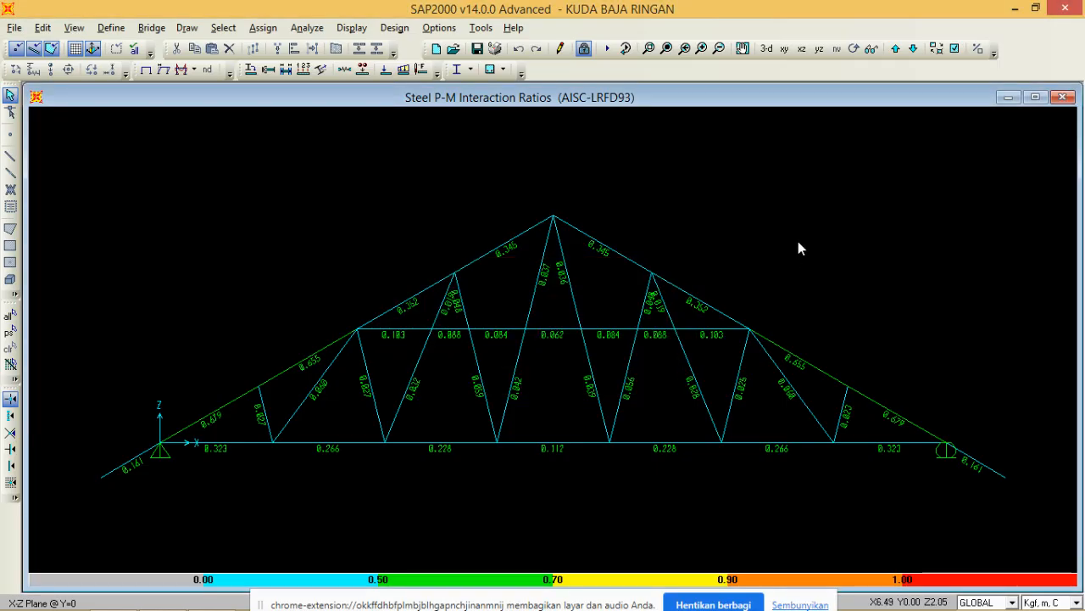